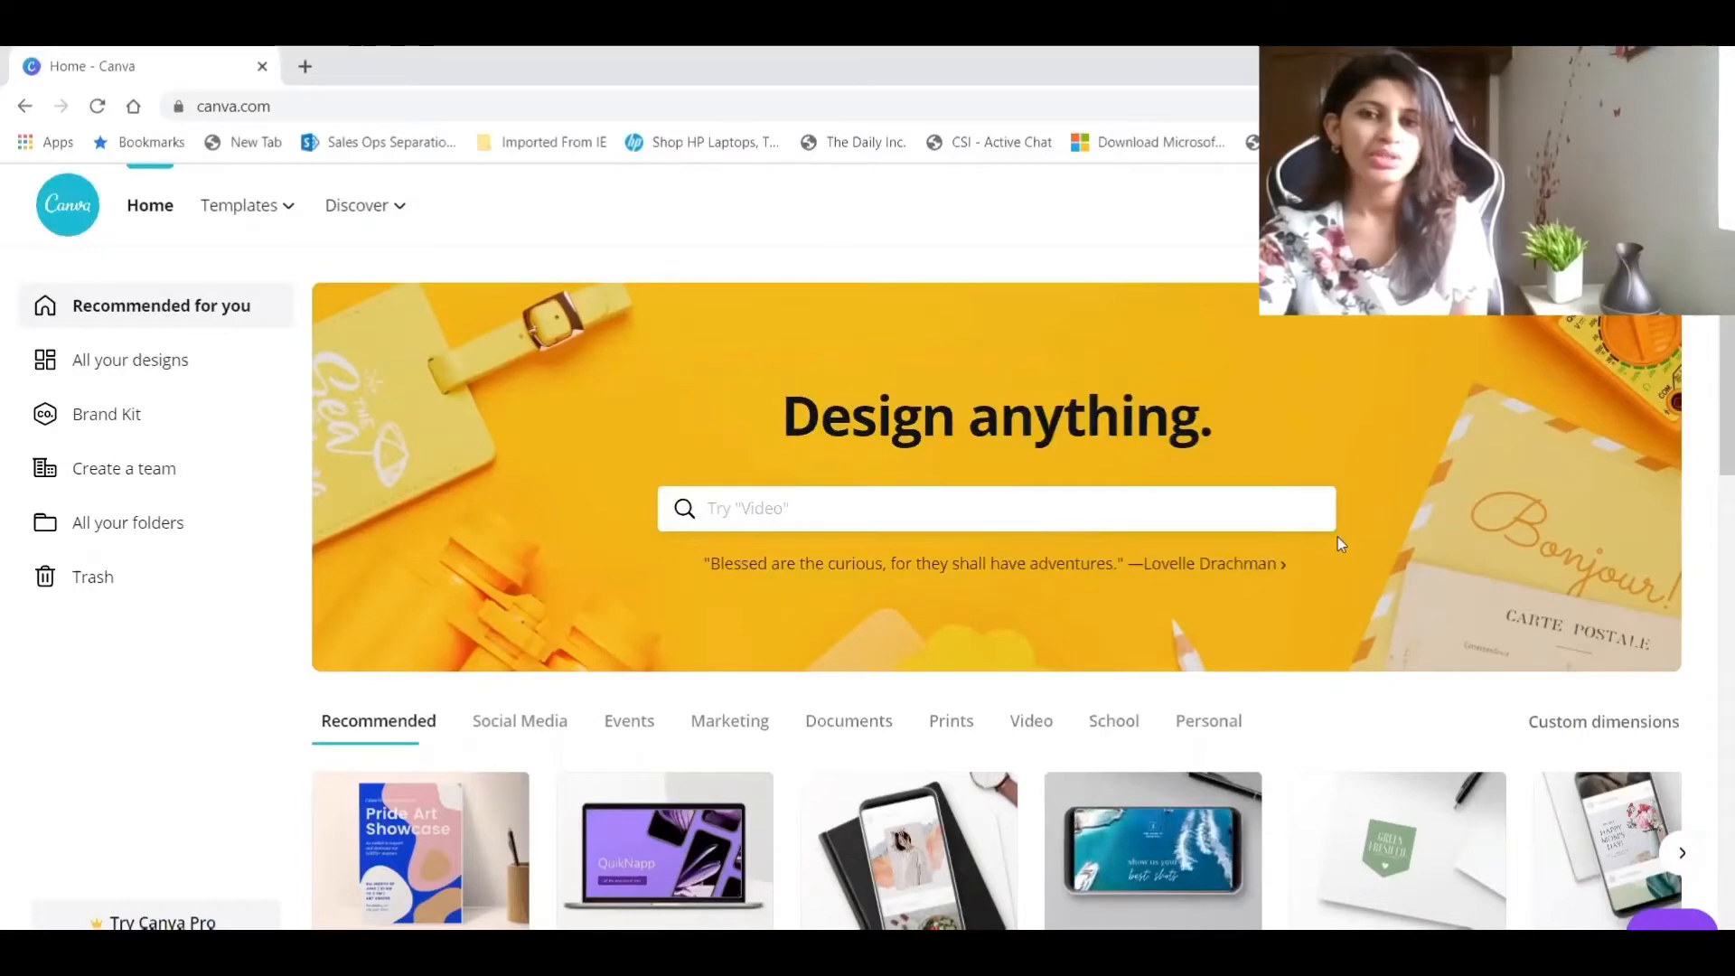
# Look through the design types offered on the home page, including the Social Media category.
pyautogui.scroll(-4, 1088, 449)
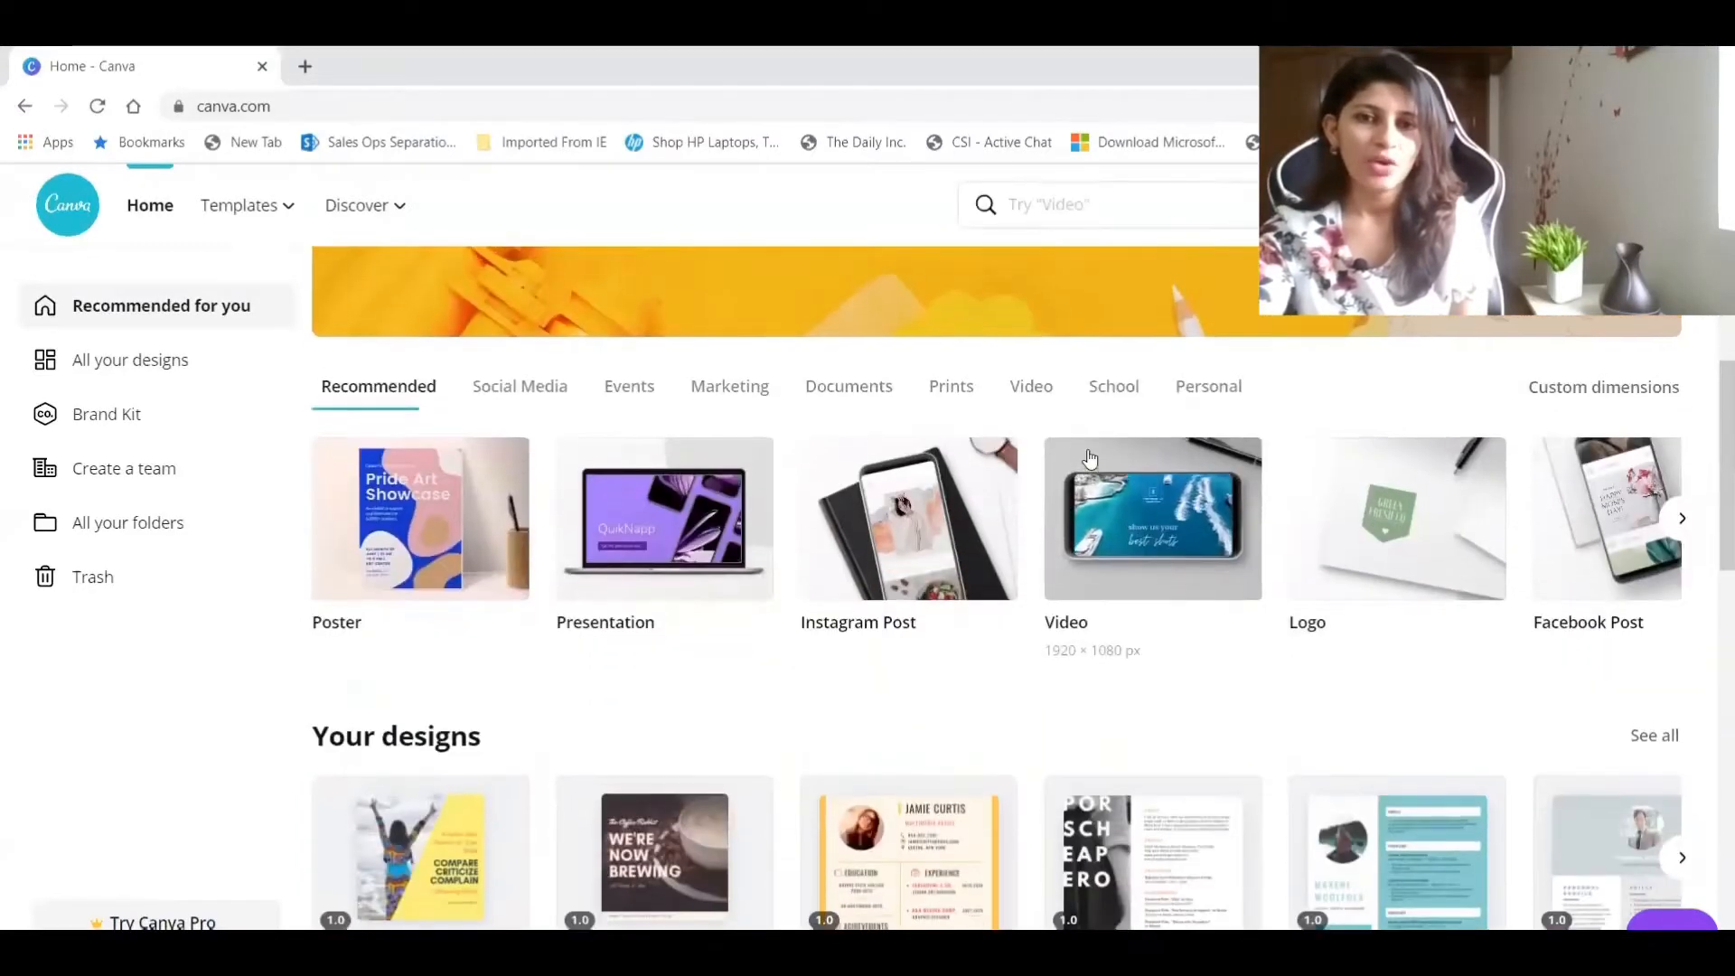
pyautogui.scroll(4, 1090, 458)
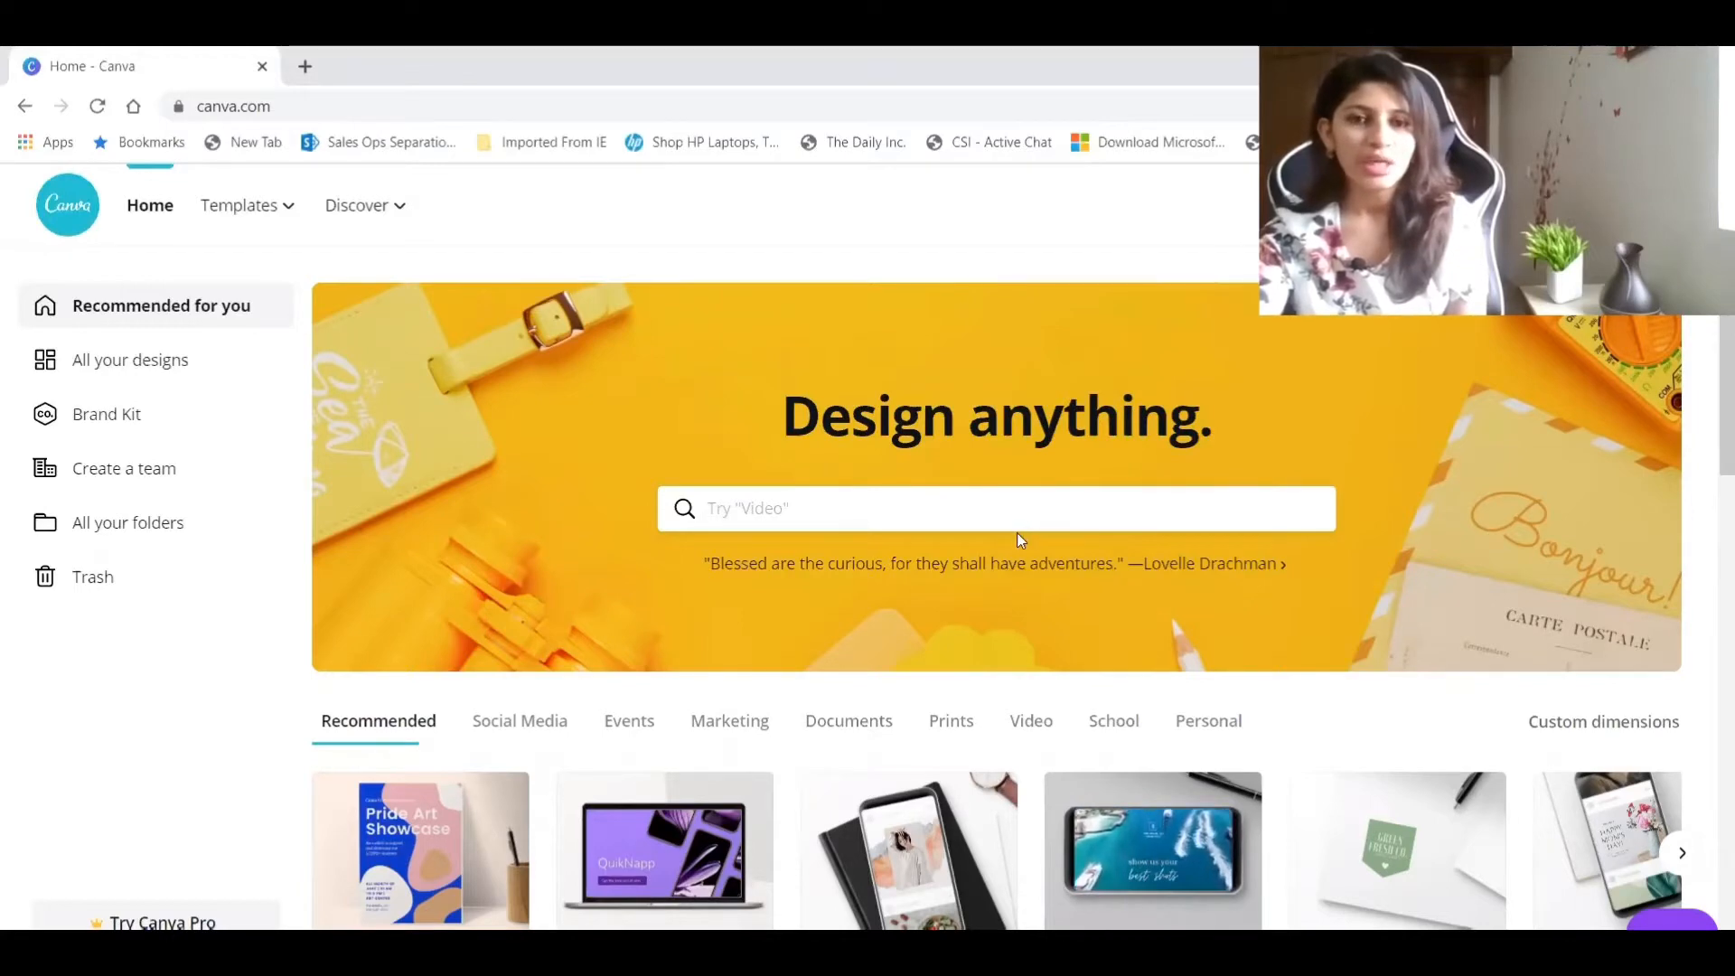
pyautogui.scroll(-4, 1016, 533)
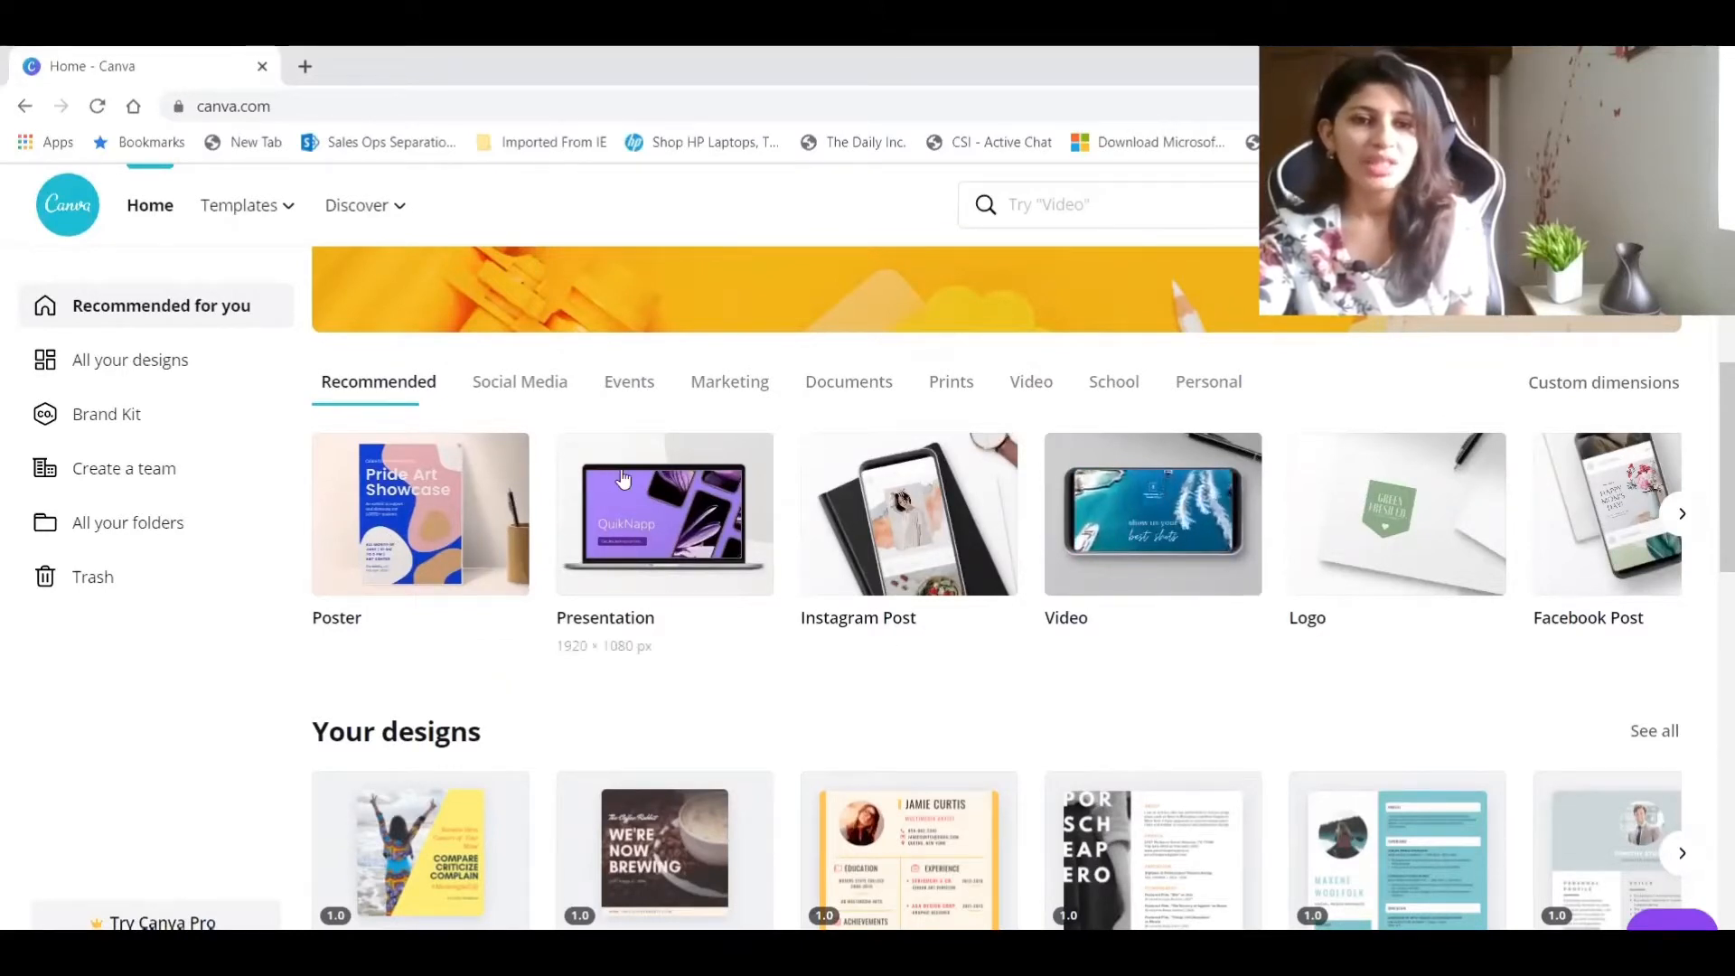
pyautogui.click(521, 391)
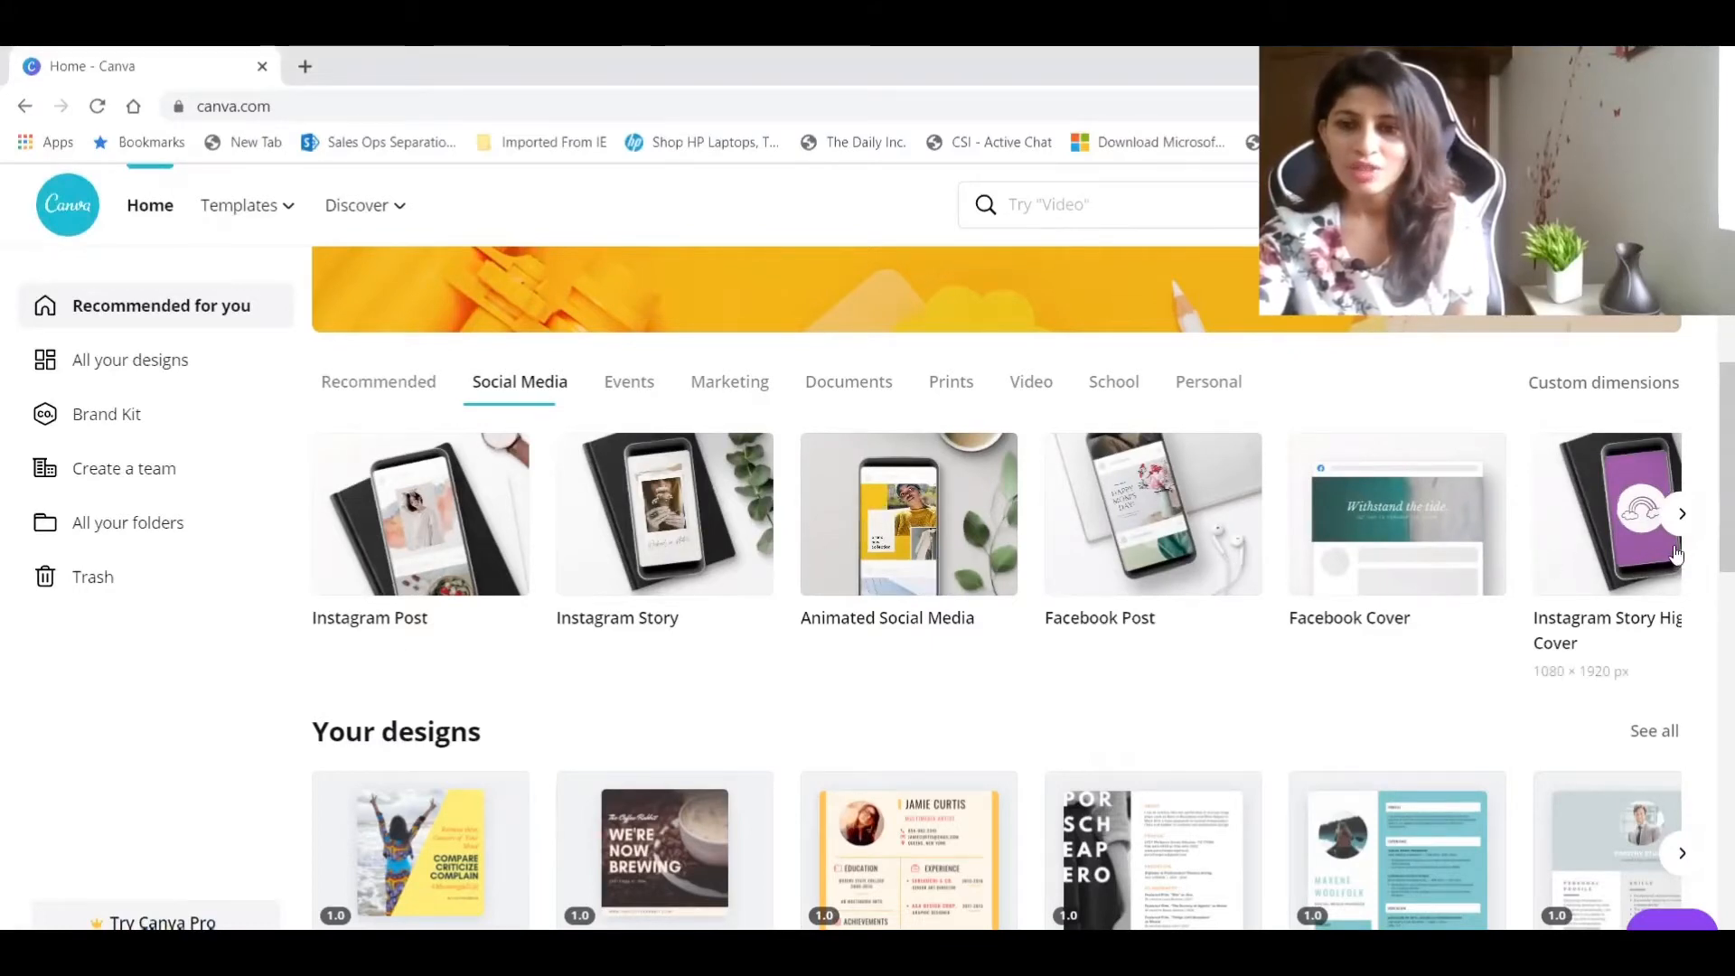
pyautogui.click(1683, 516)
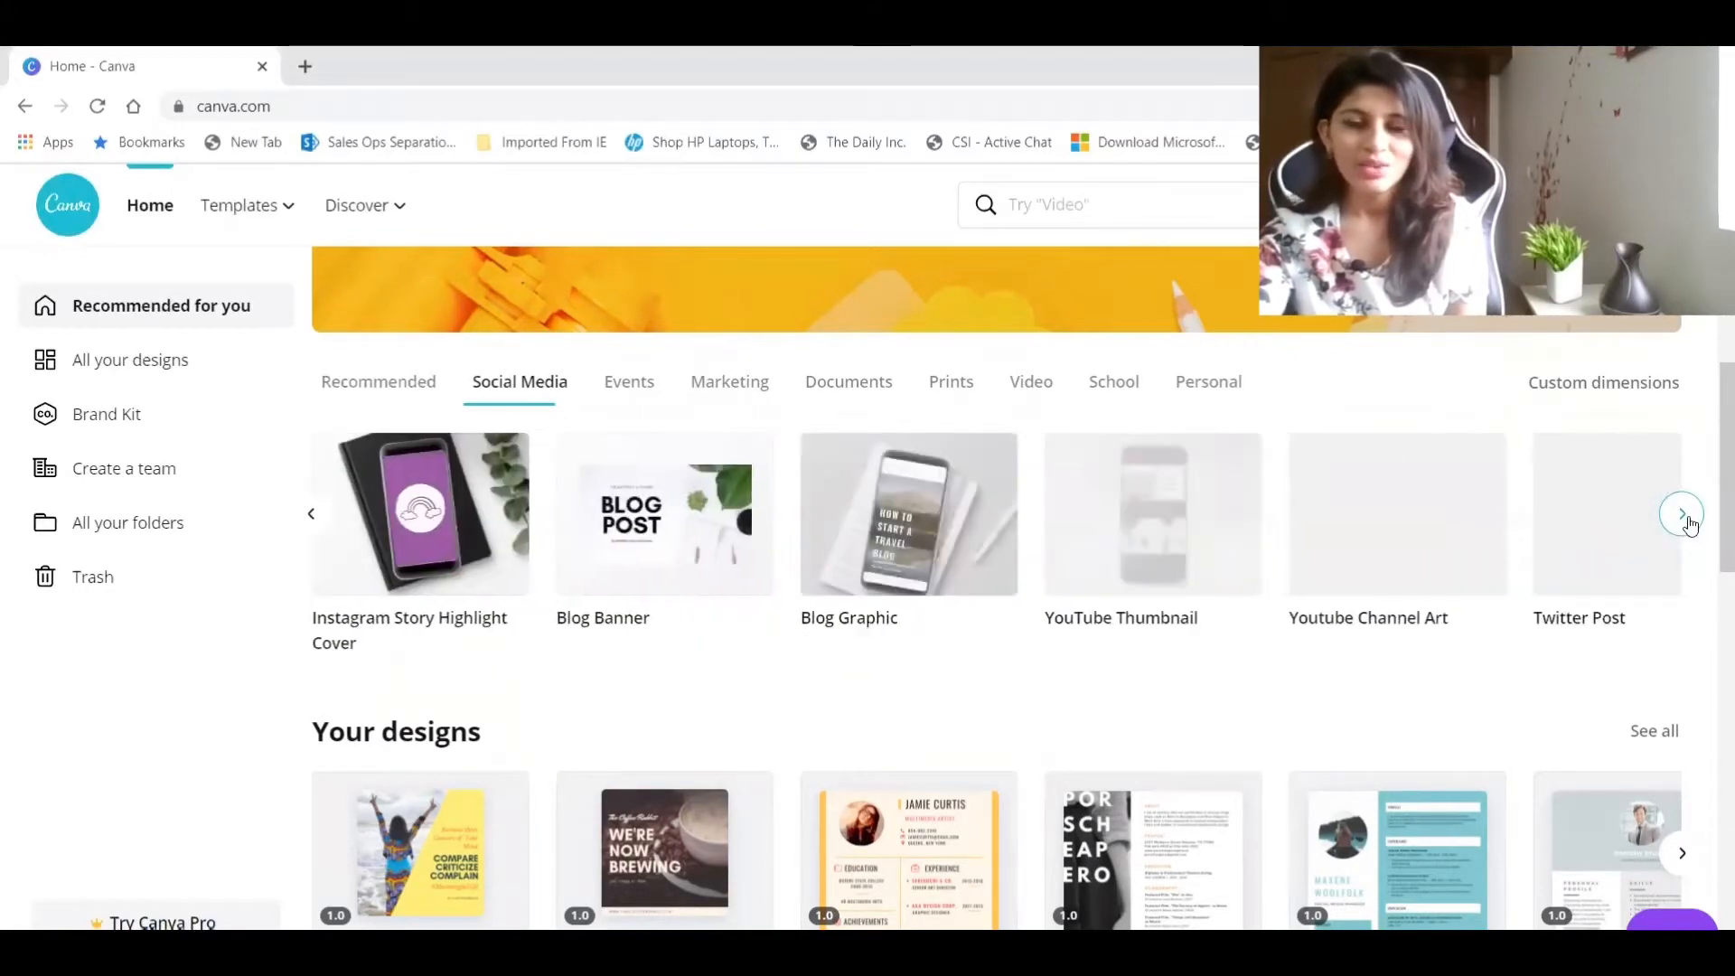
pyautogui.click(313, 514)
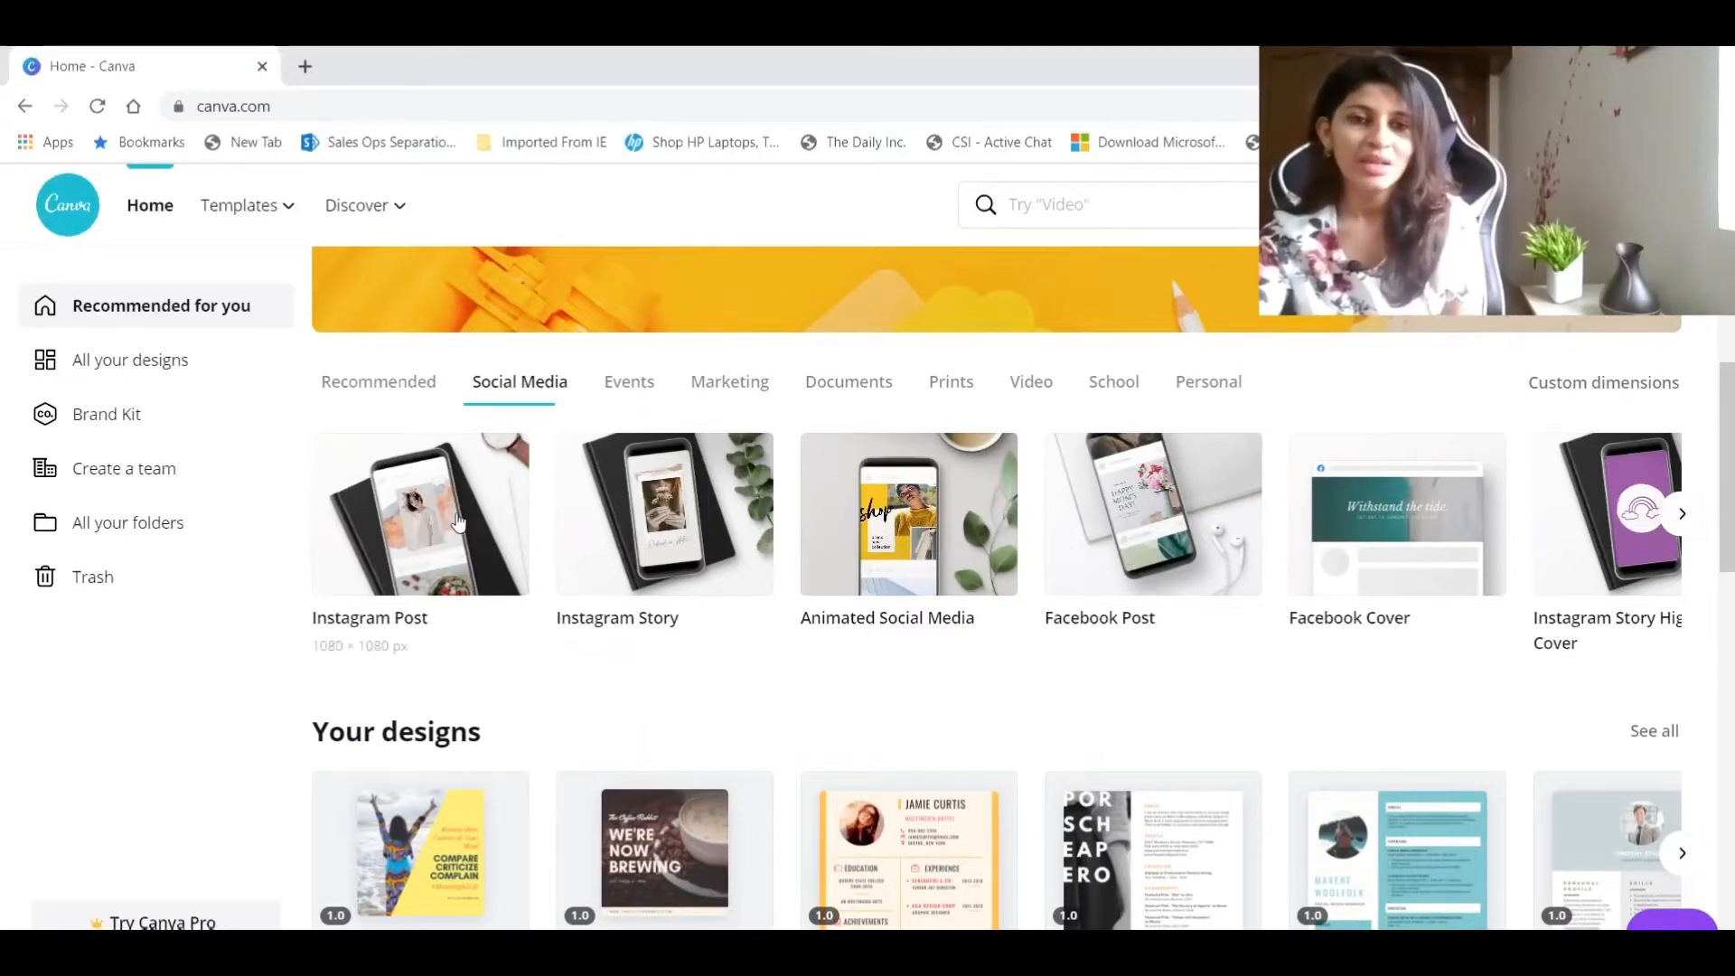
pyautogui.scroll(-2, 1337, 482)
pyautogui.scroll(-10, 581, 505)
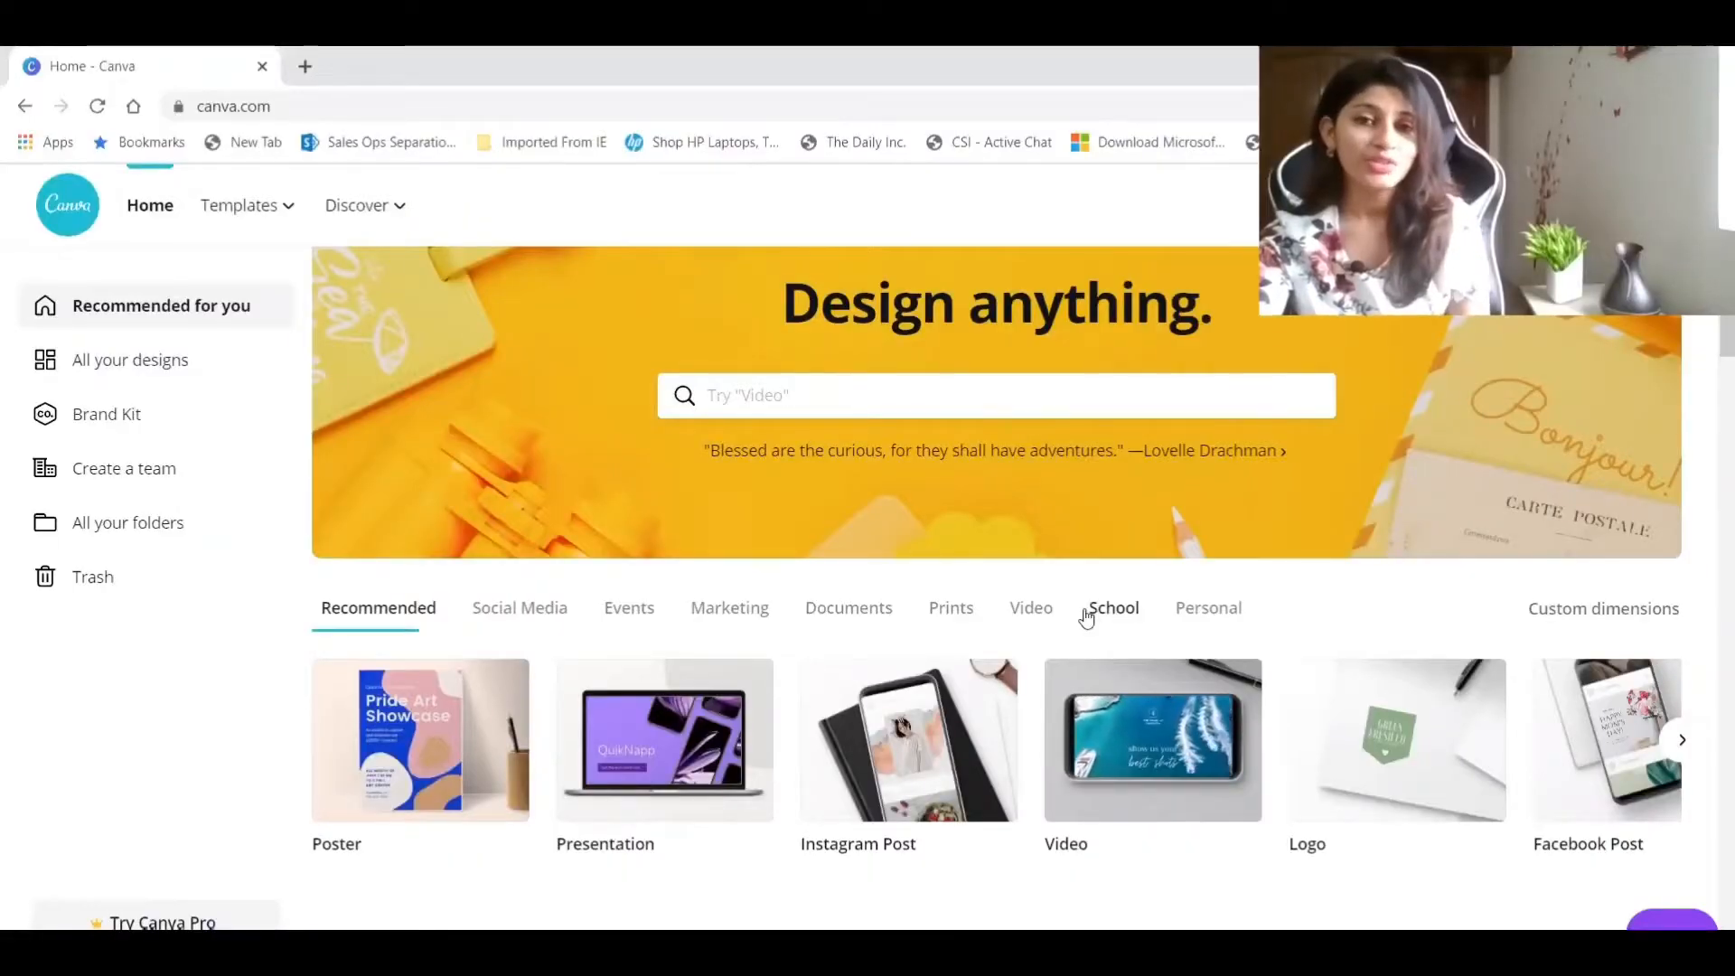
# Start a new blank poster design and look through the available poster template categories.
pyautogui.click(685, 720)
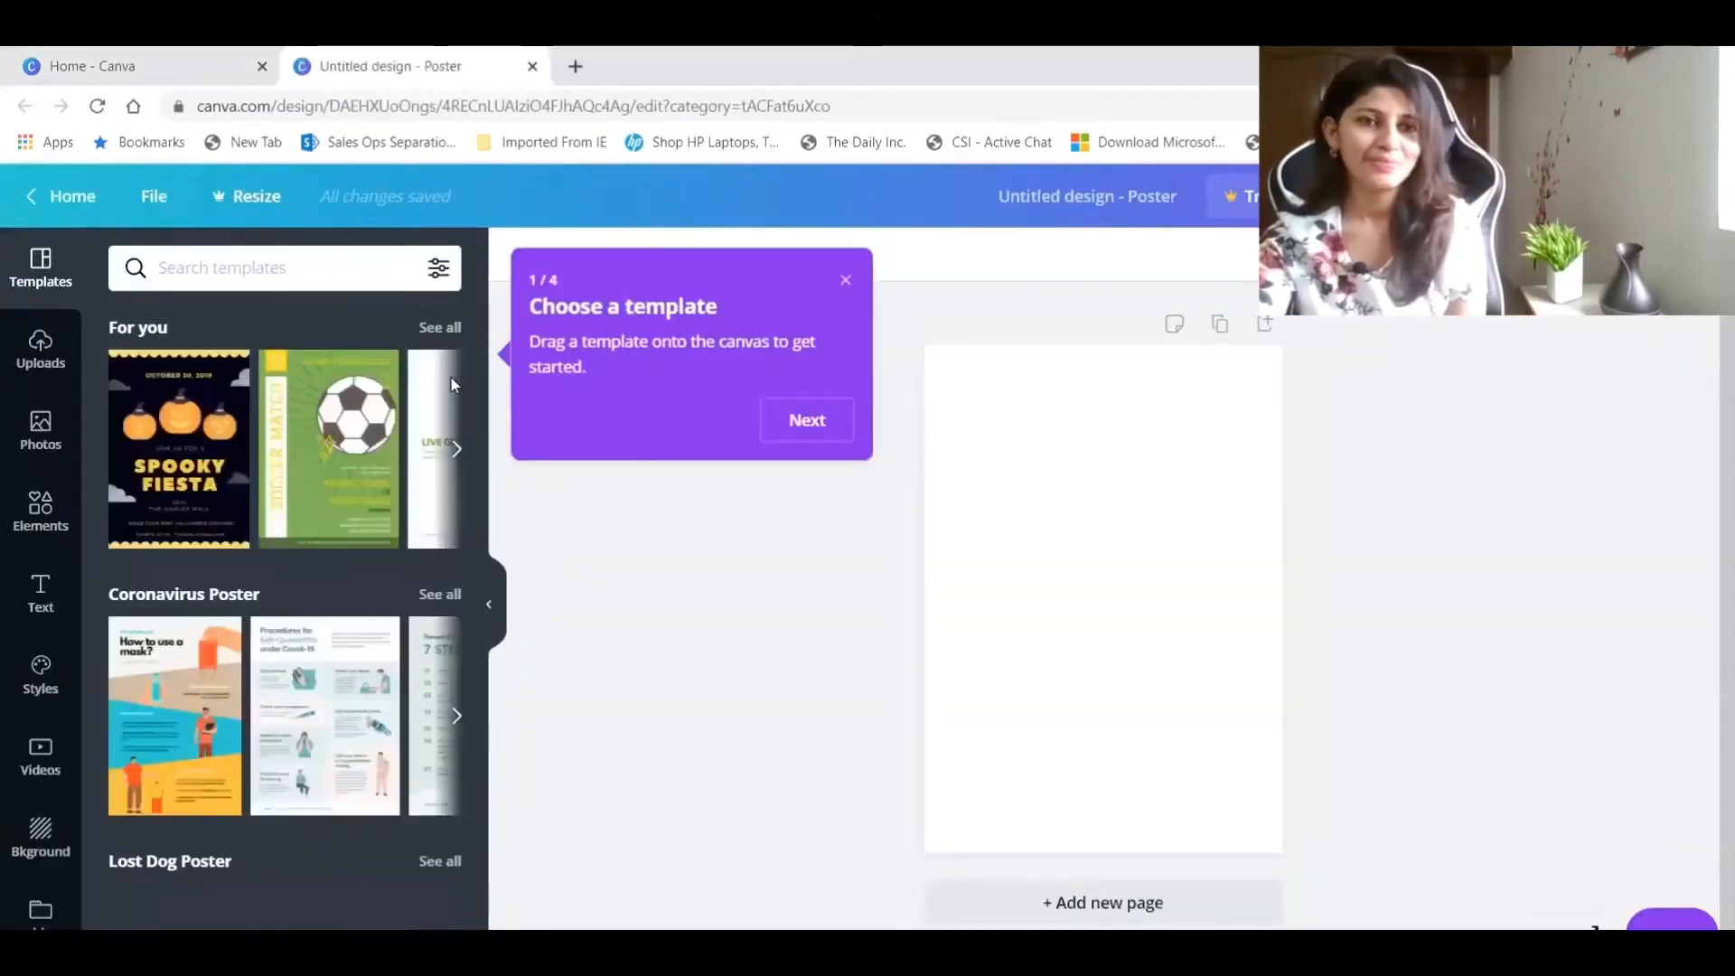
pyautogui.scroll(-9, 271, 374)
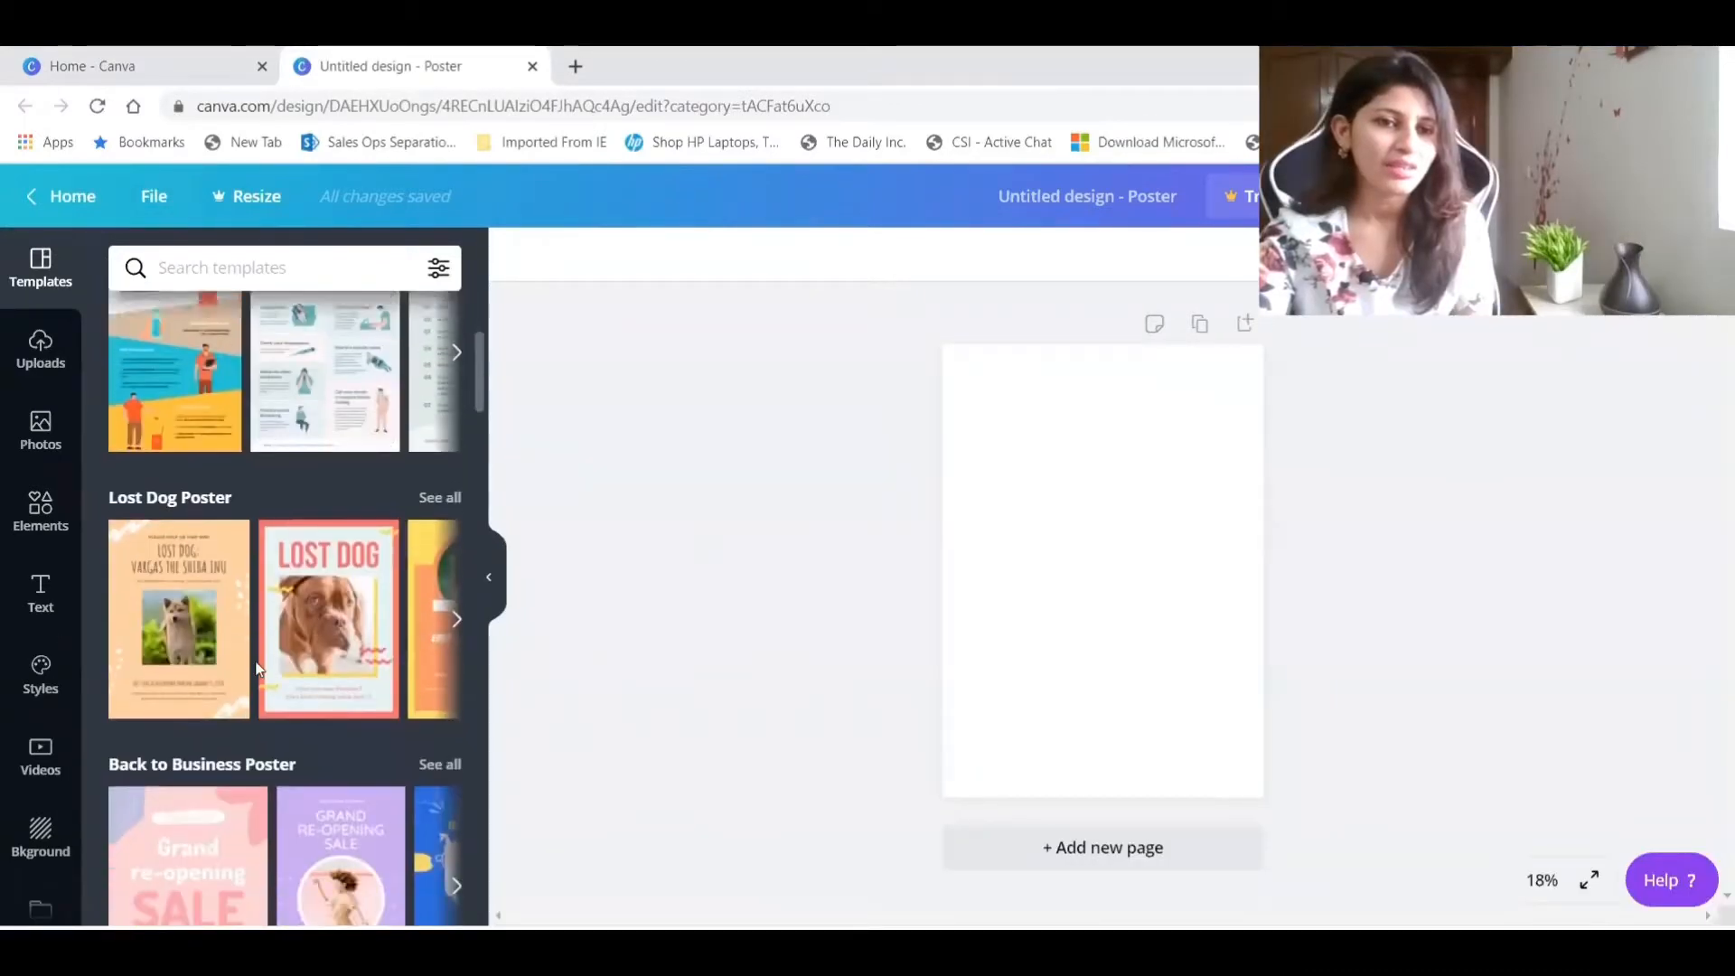
pyautogui.scroll(-3, 258, 669)
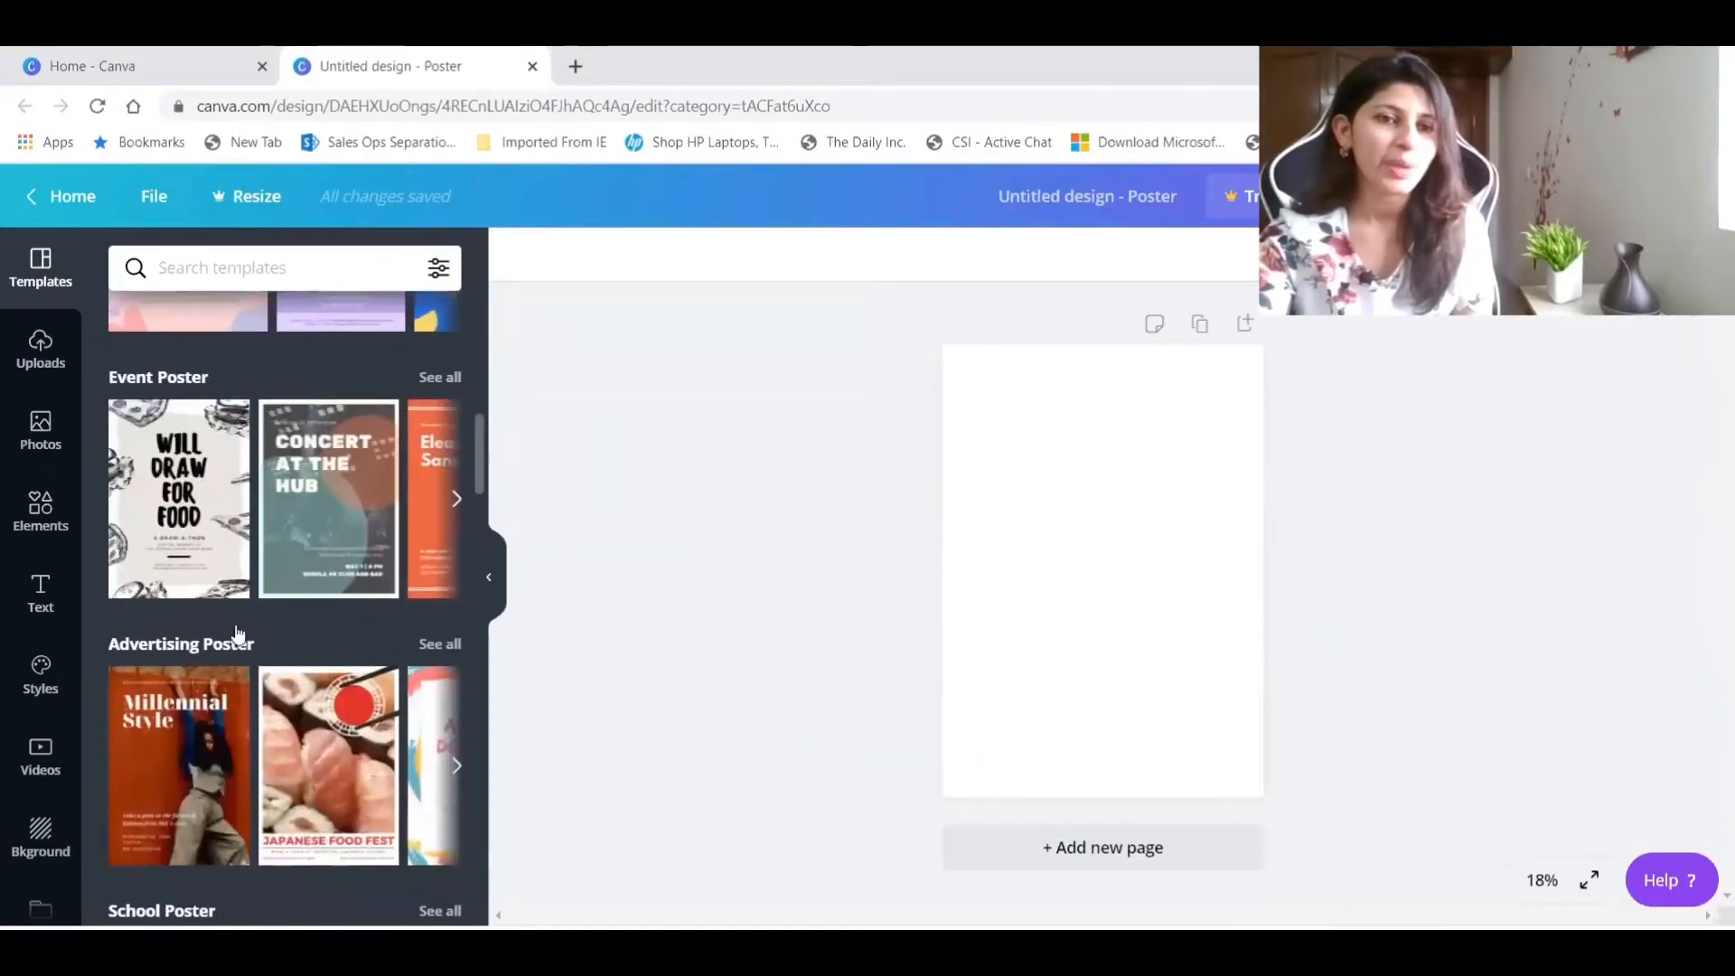
pyautogui.scroll(-2, 276, 462)
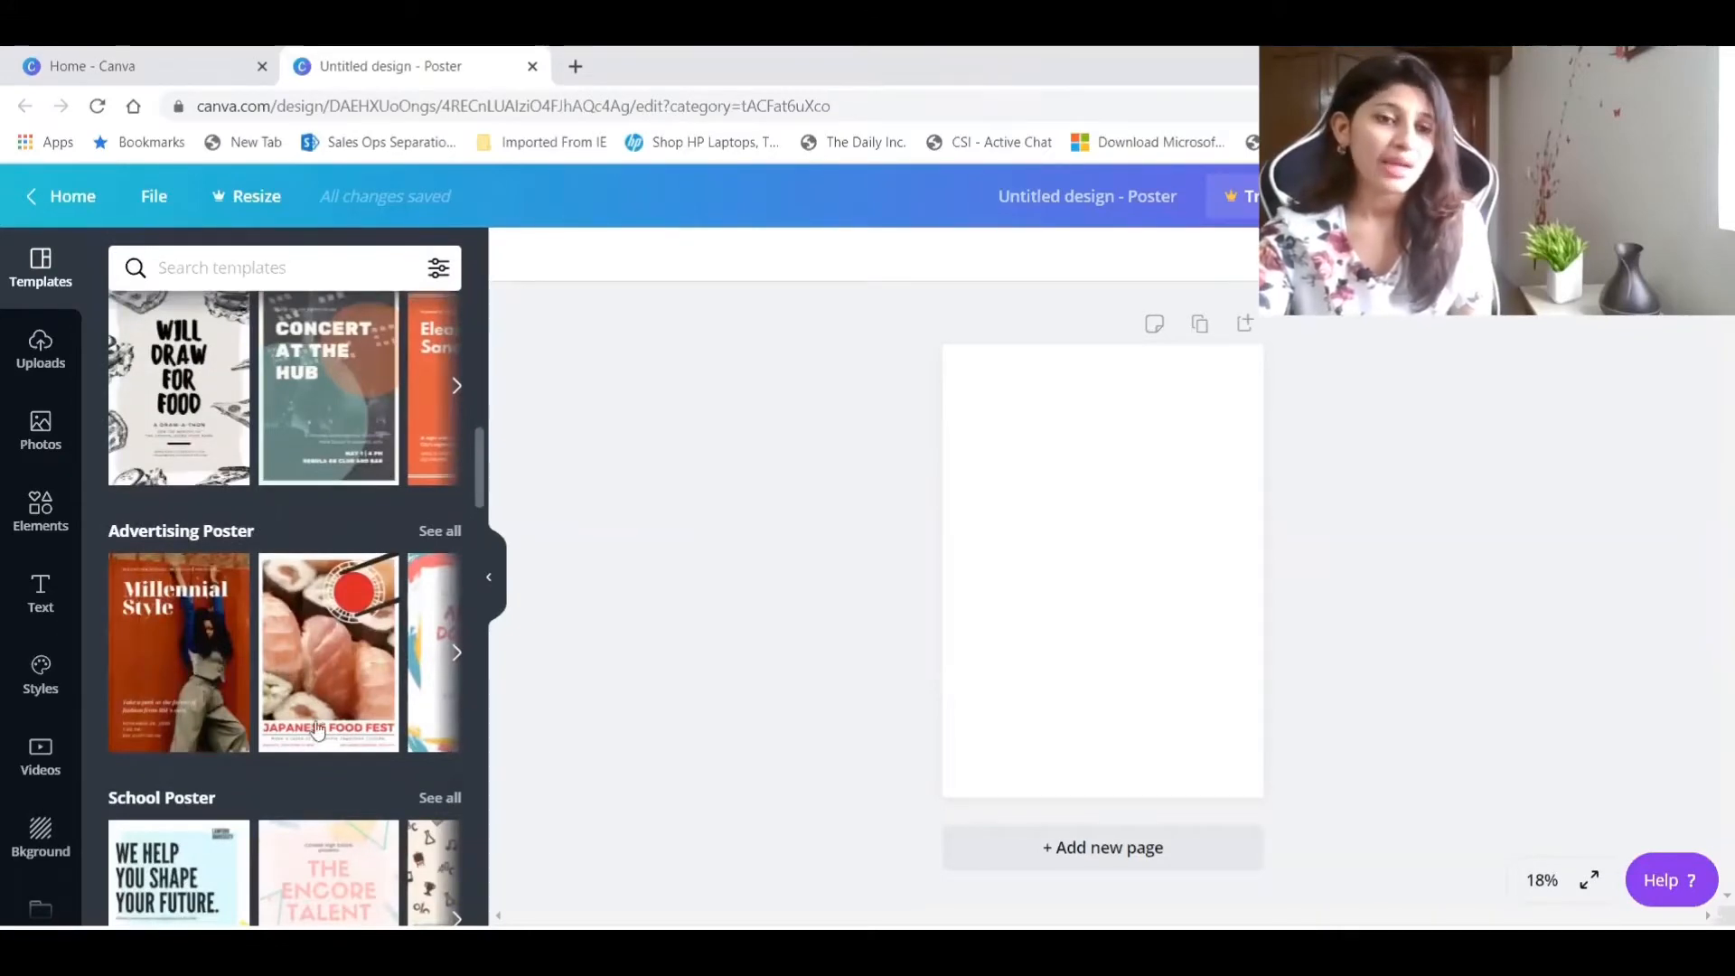
pyautogui.scroll(-10, 296, 569)
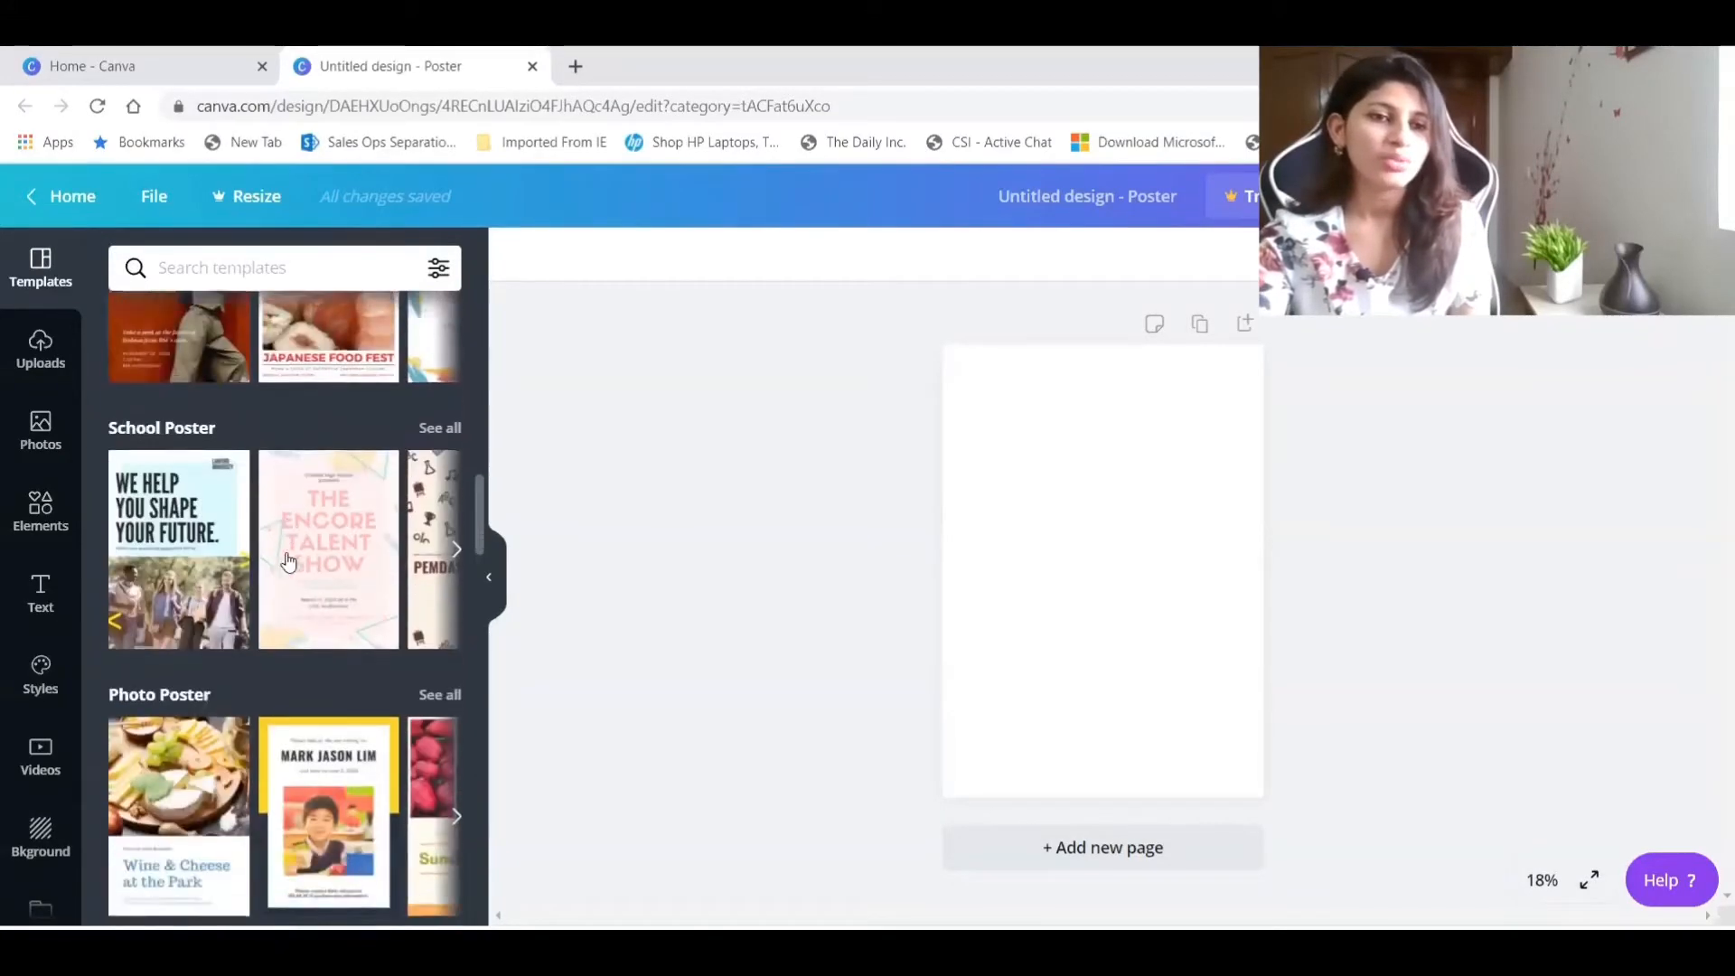
pyautogui.scroll(-6, 288, 562)
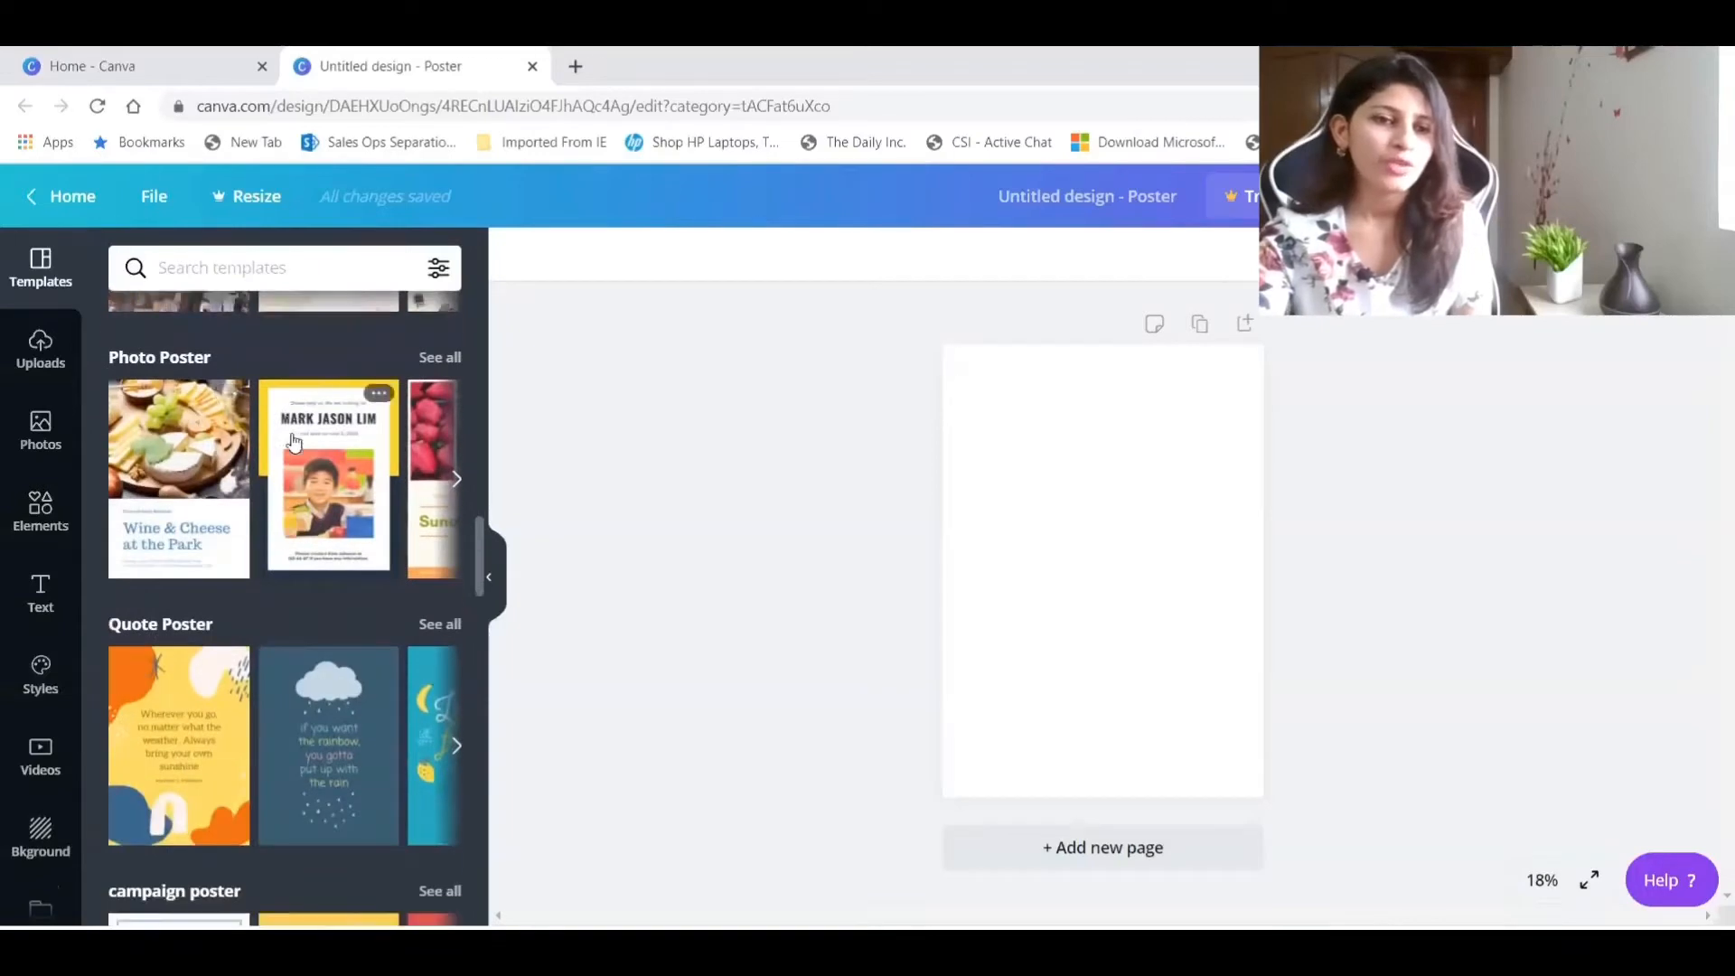
pyautogui.scroll(-14, 179, 452)
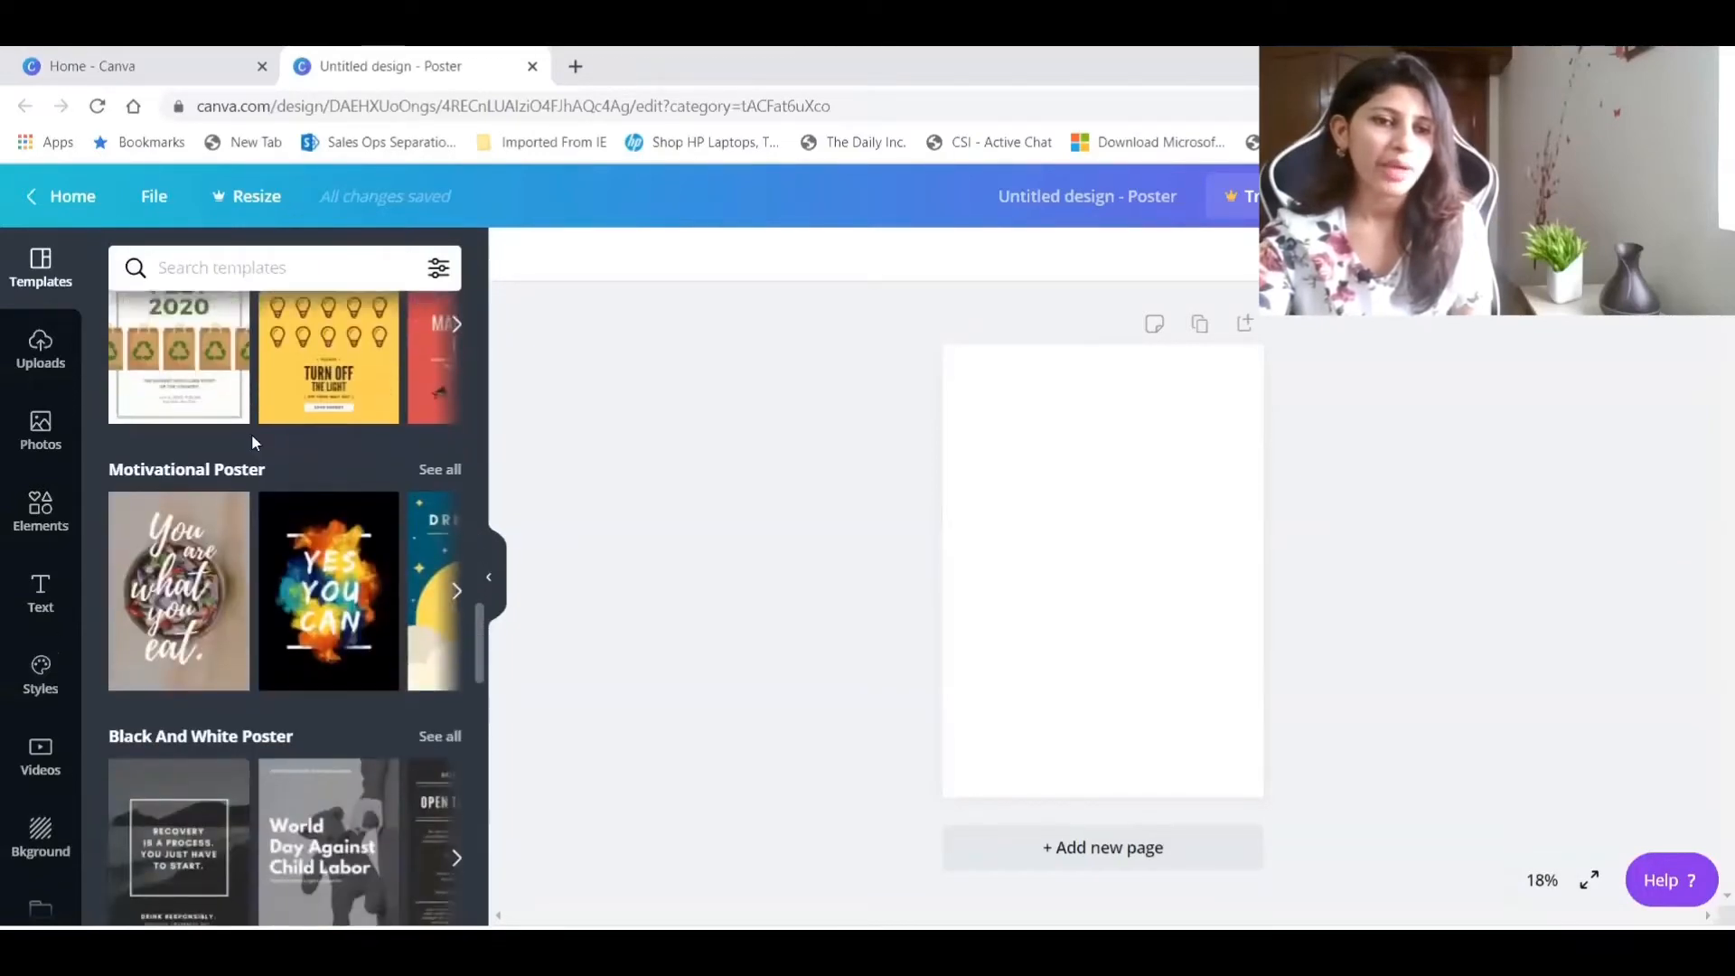
pyautogui.scroll(-14, 272, 451)
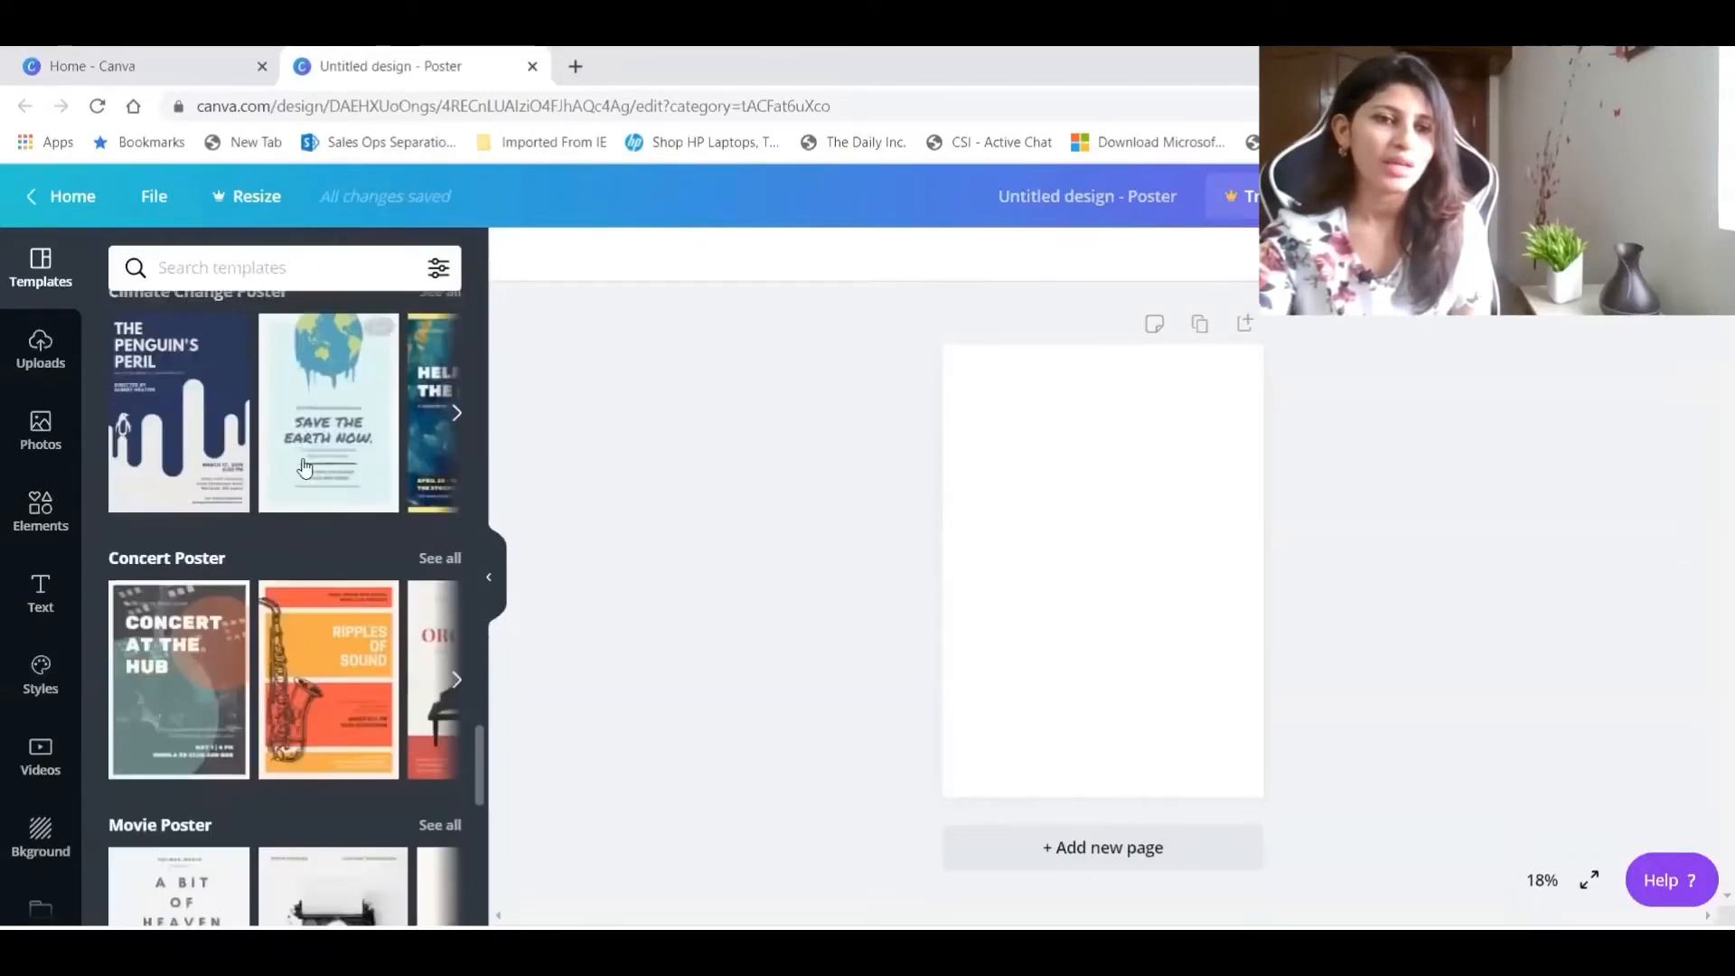
pyautogui.scroll(-14, 307, 467)
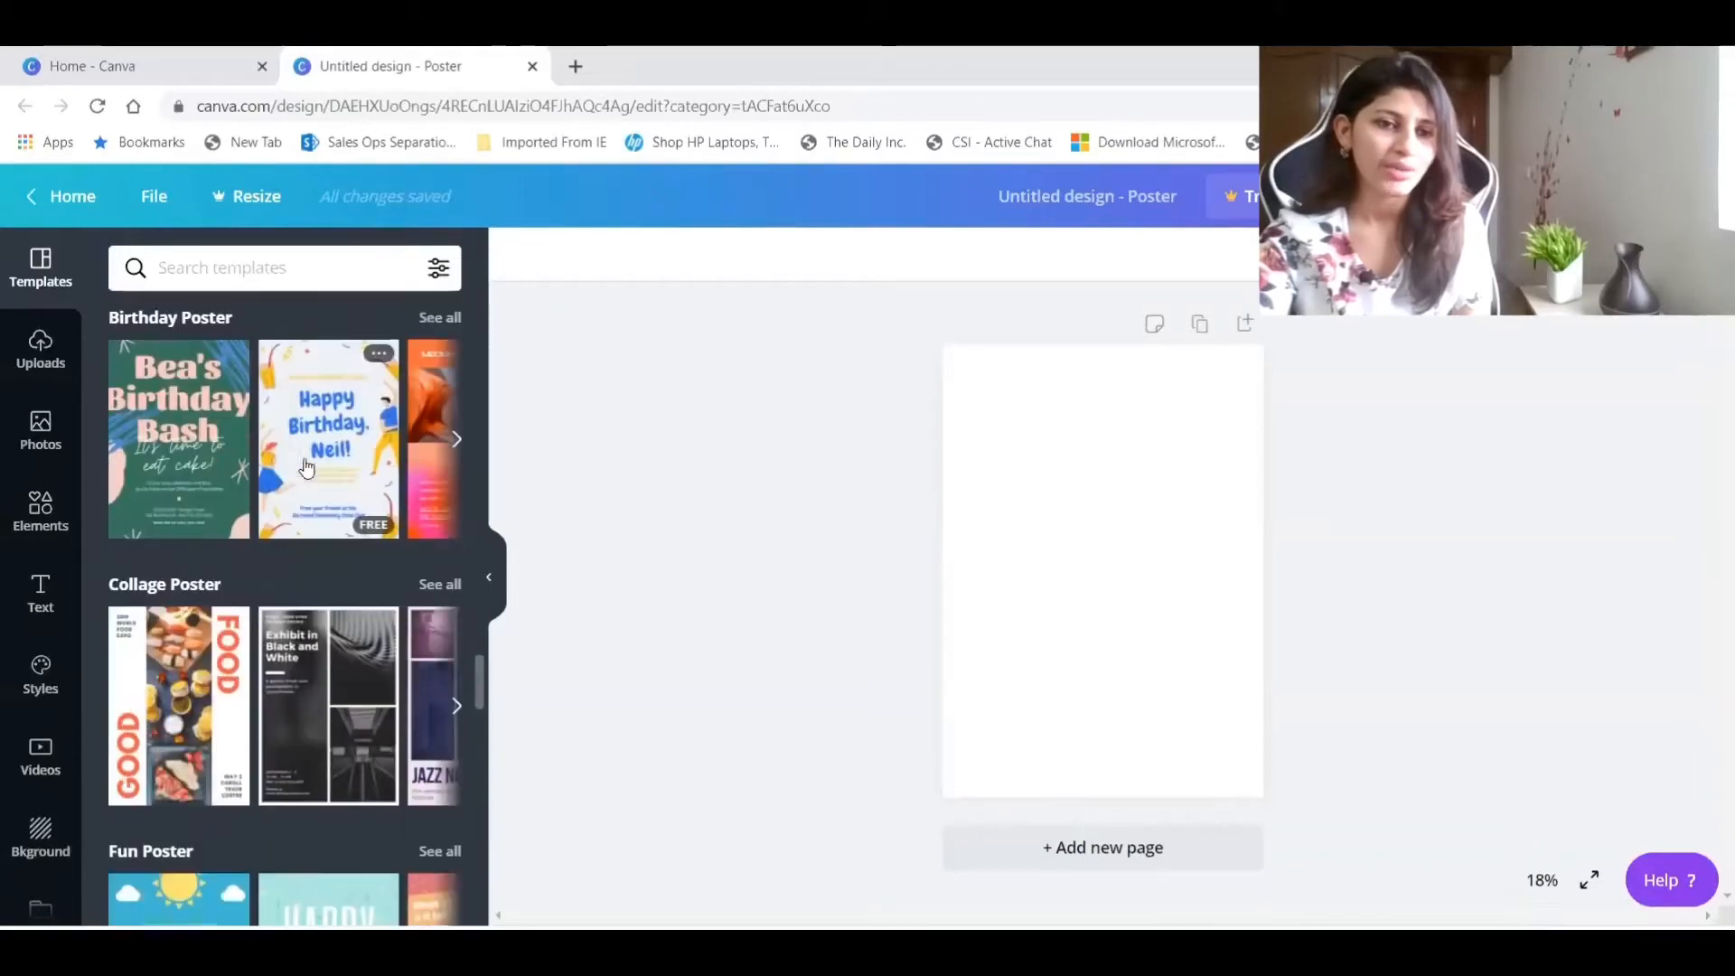
pyautogui.scroll(-15, 306, 468)
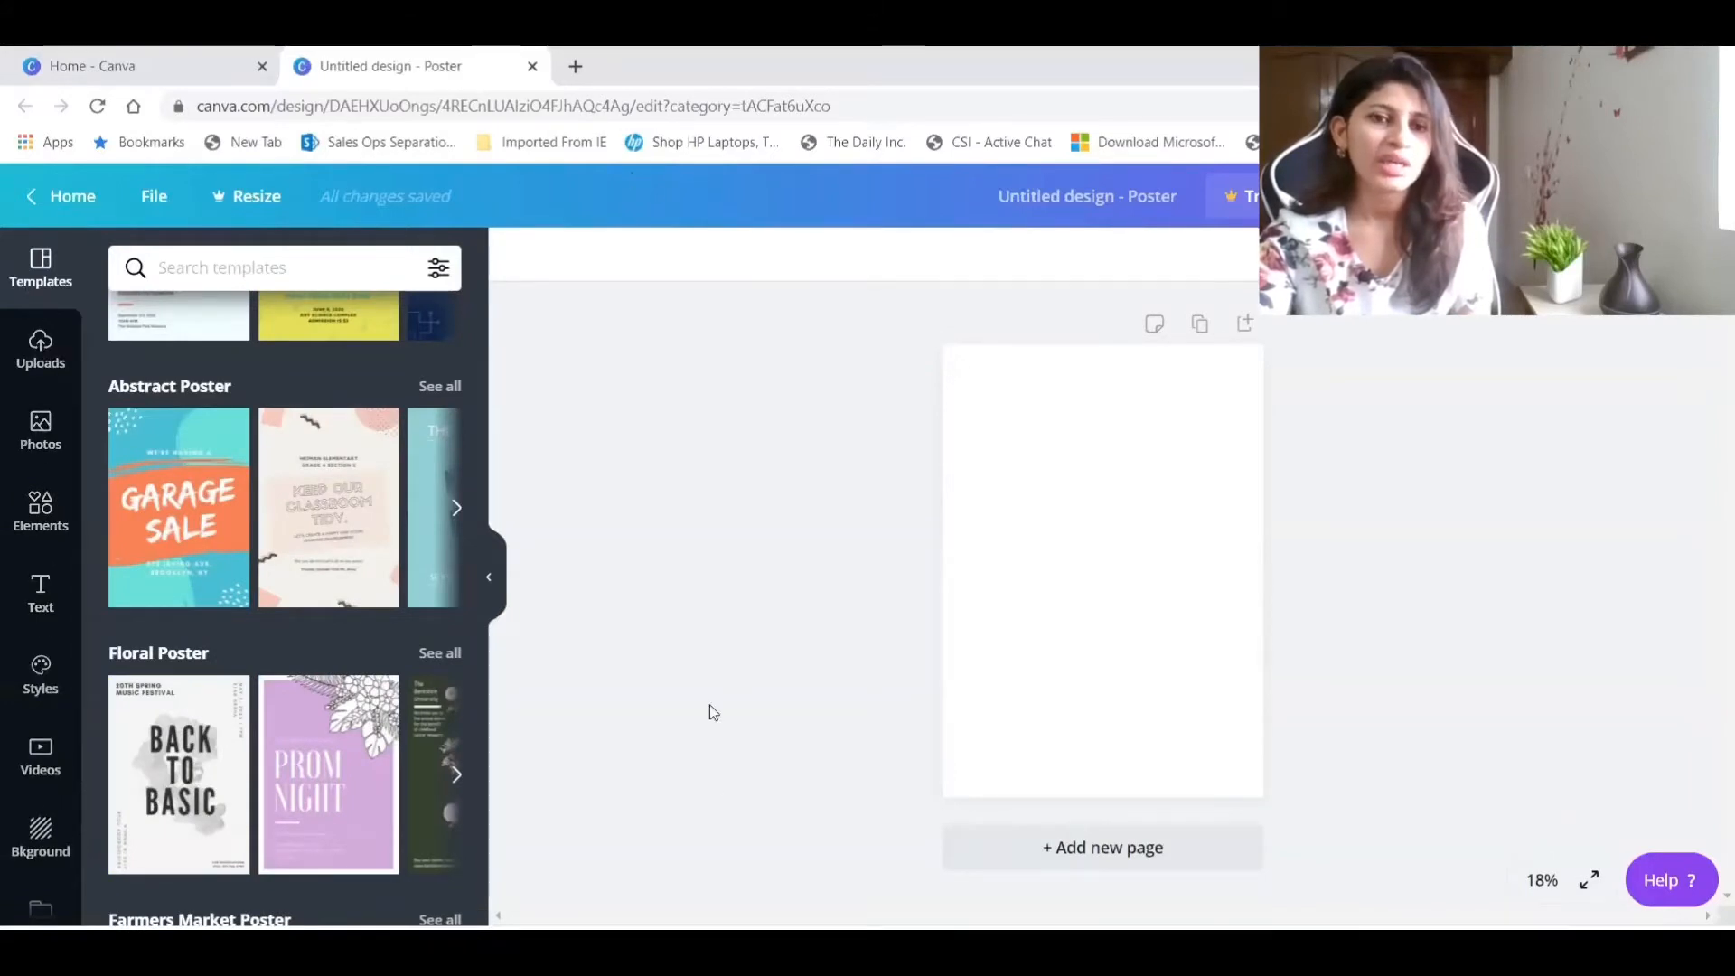
# Look over the uploaded images and the trending stock photos available for the poster.
pyautogui.click(37, 357)
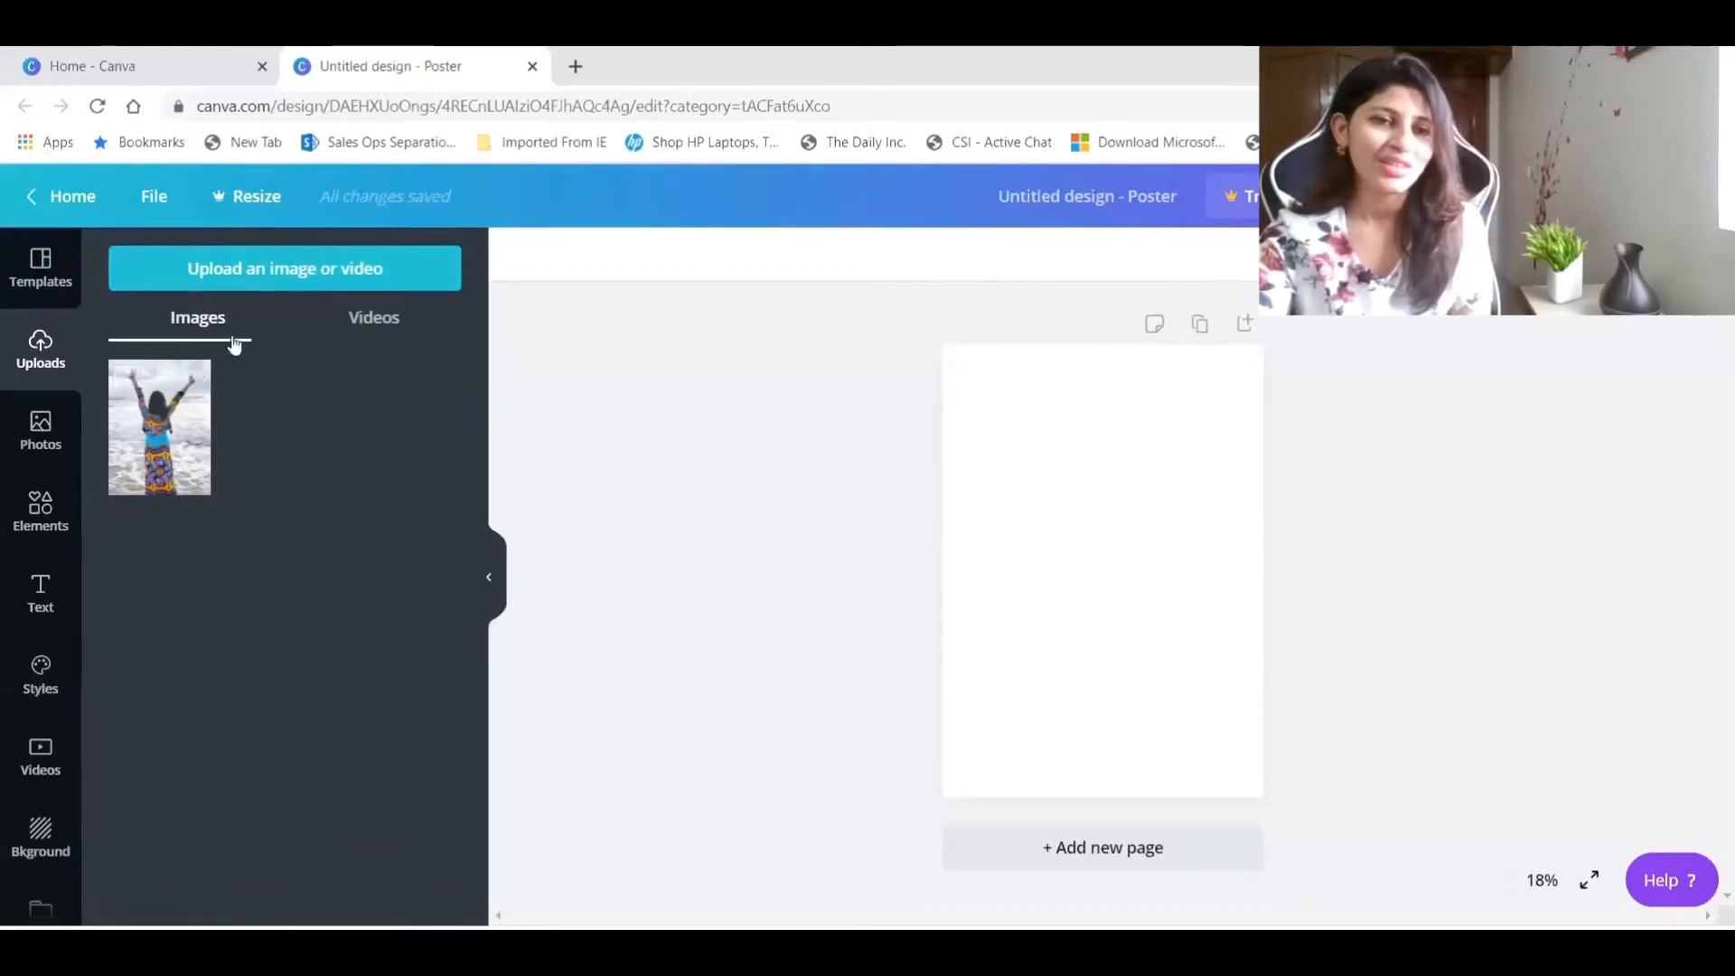
pyautogui.click(42, 430)
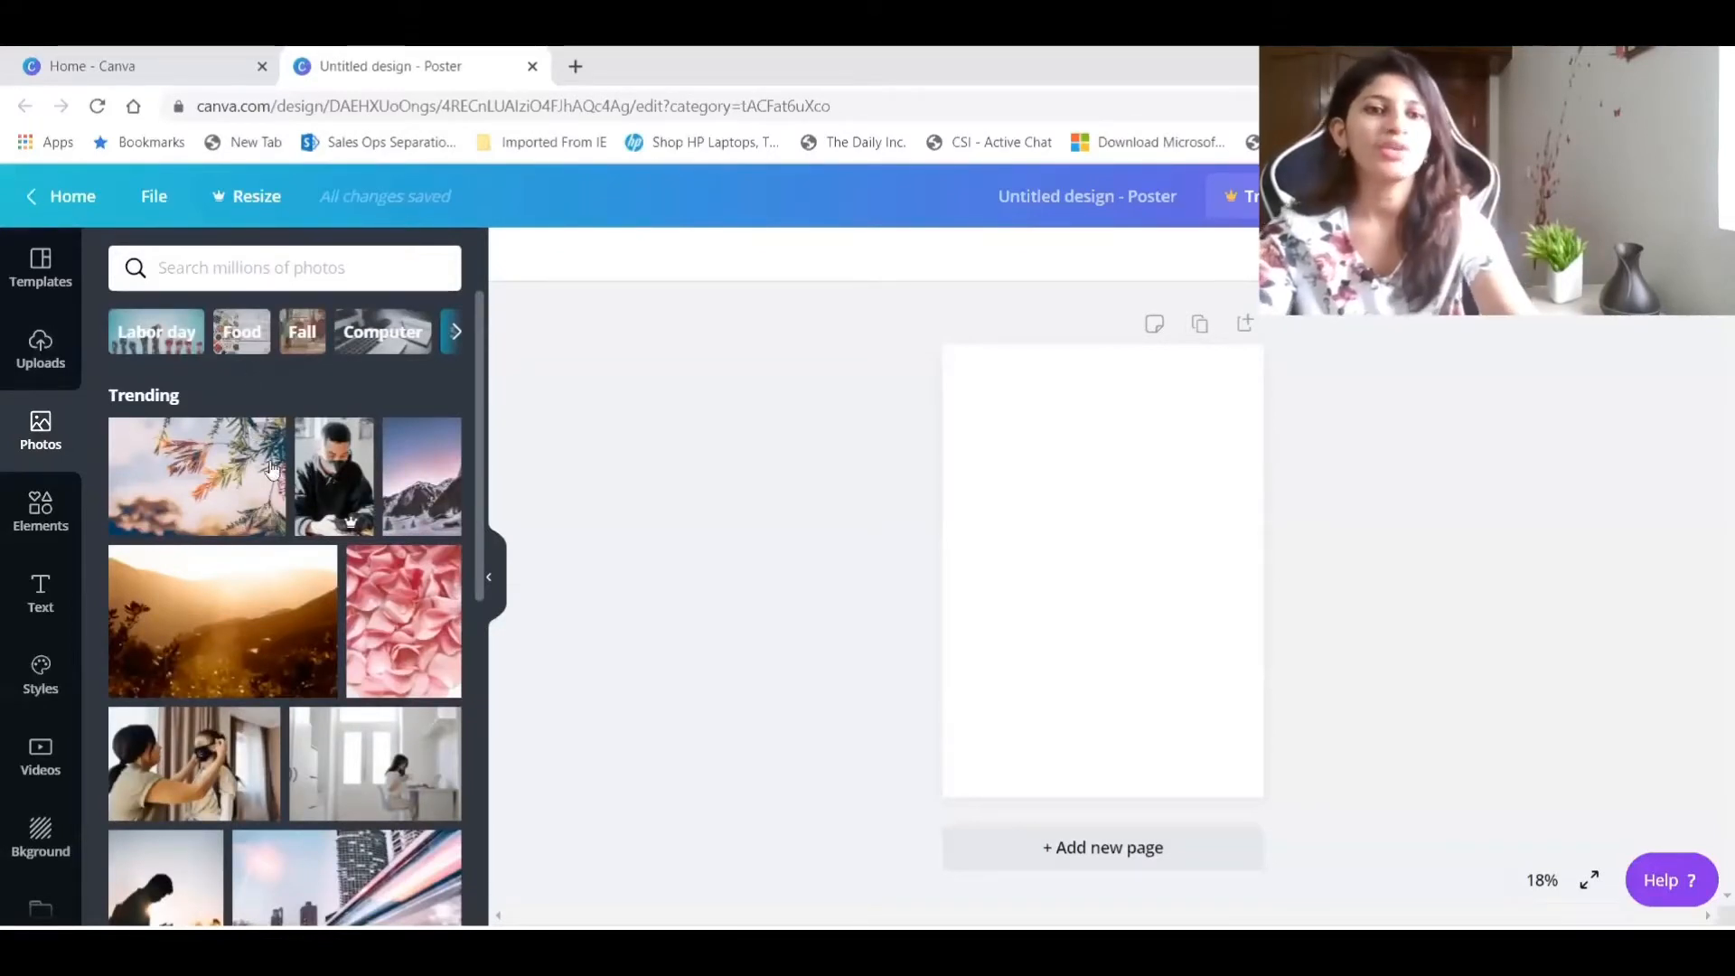
pyautogui.scroll(-4, 242, 743)
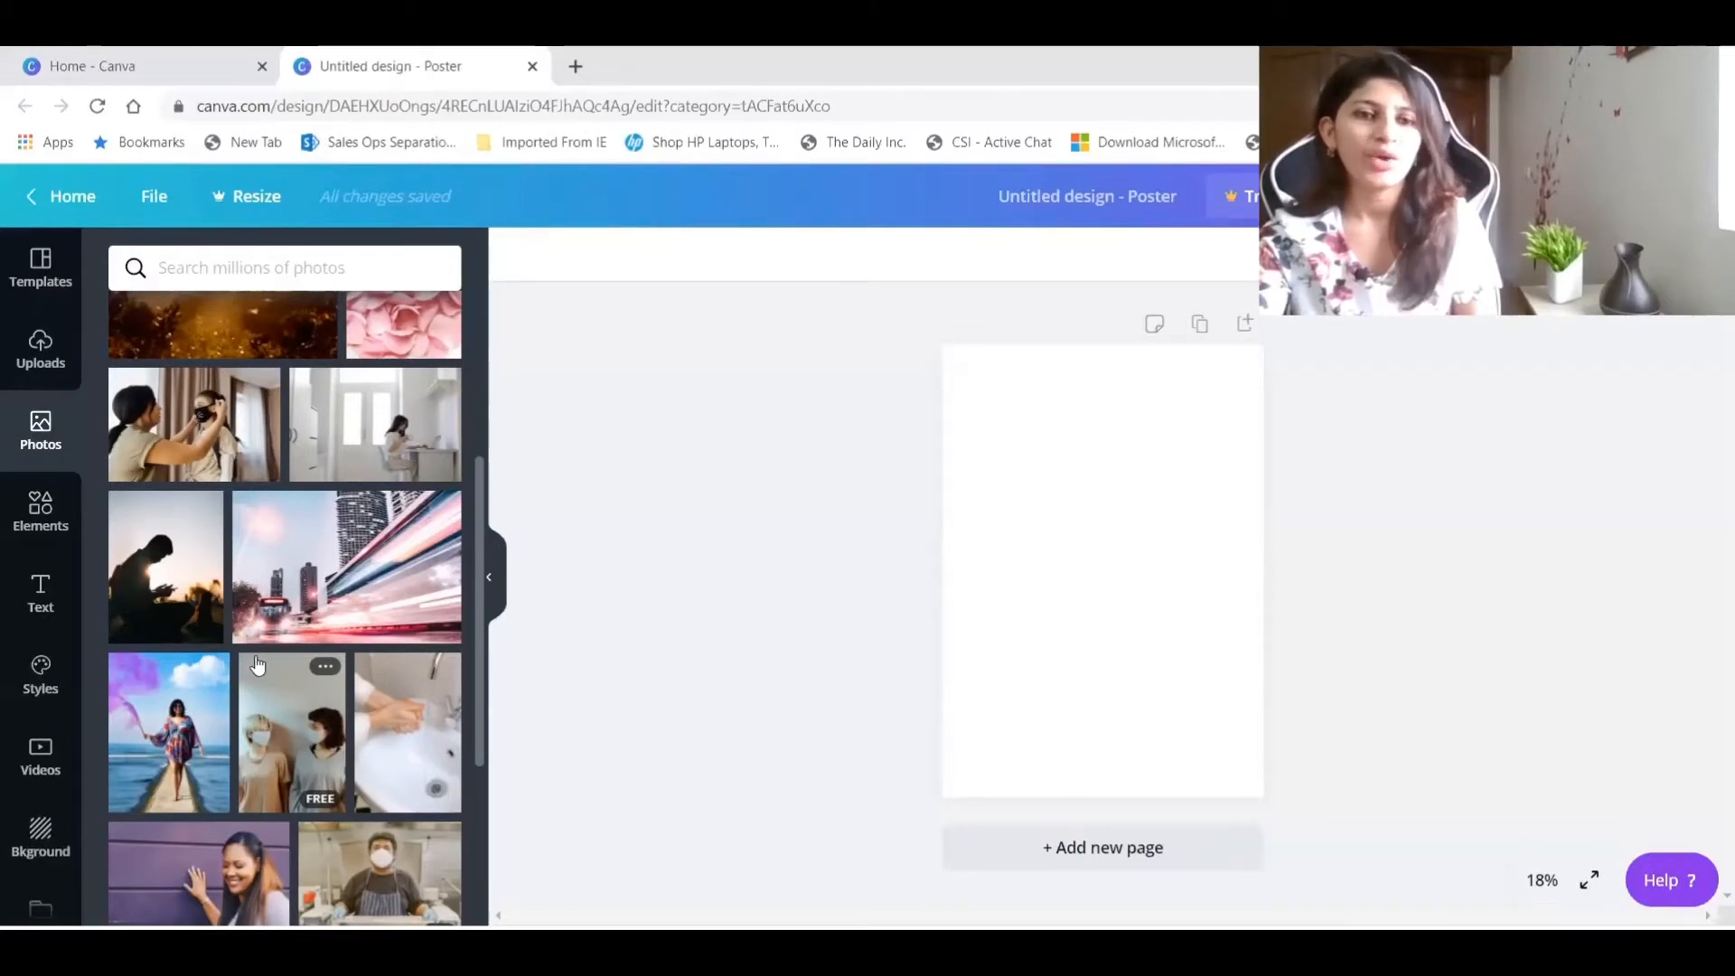
# Examine the Elements library, from lines, shapes and frames to charts, grids, gradients and illustration collections.
pyautogui.click(34, 519)
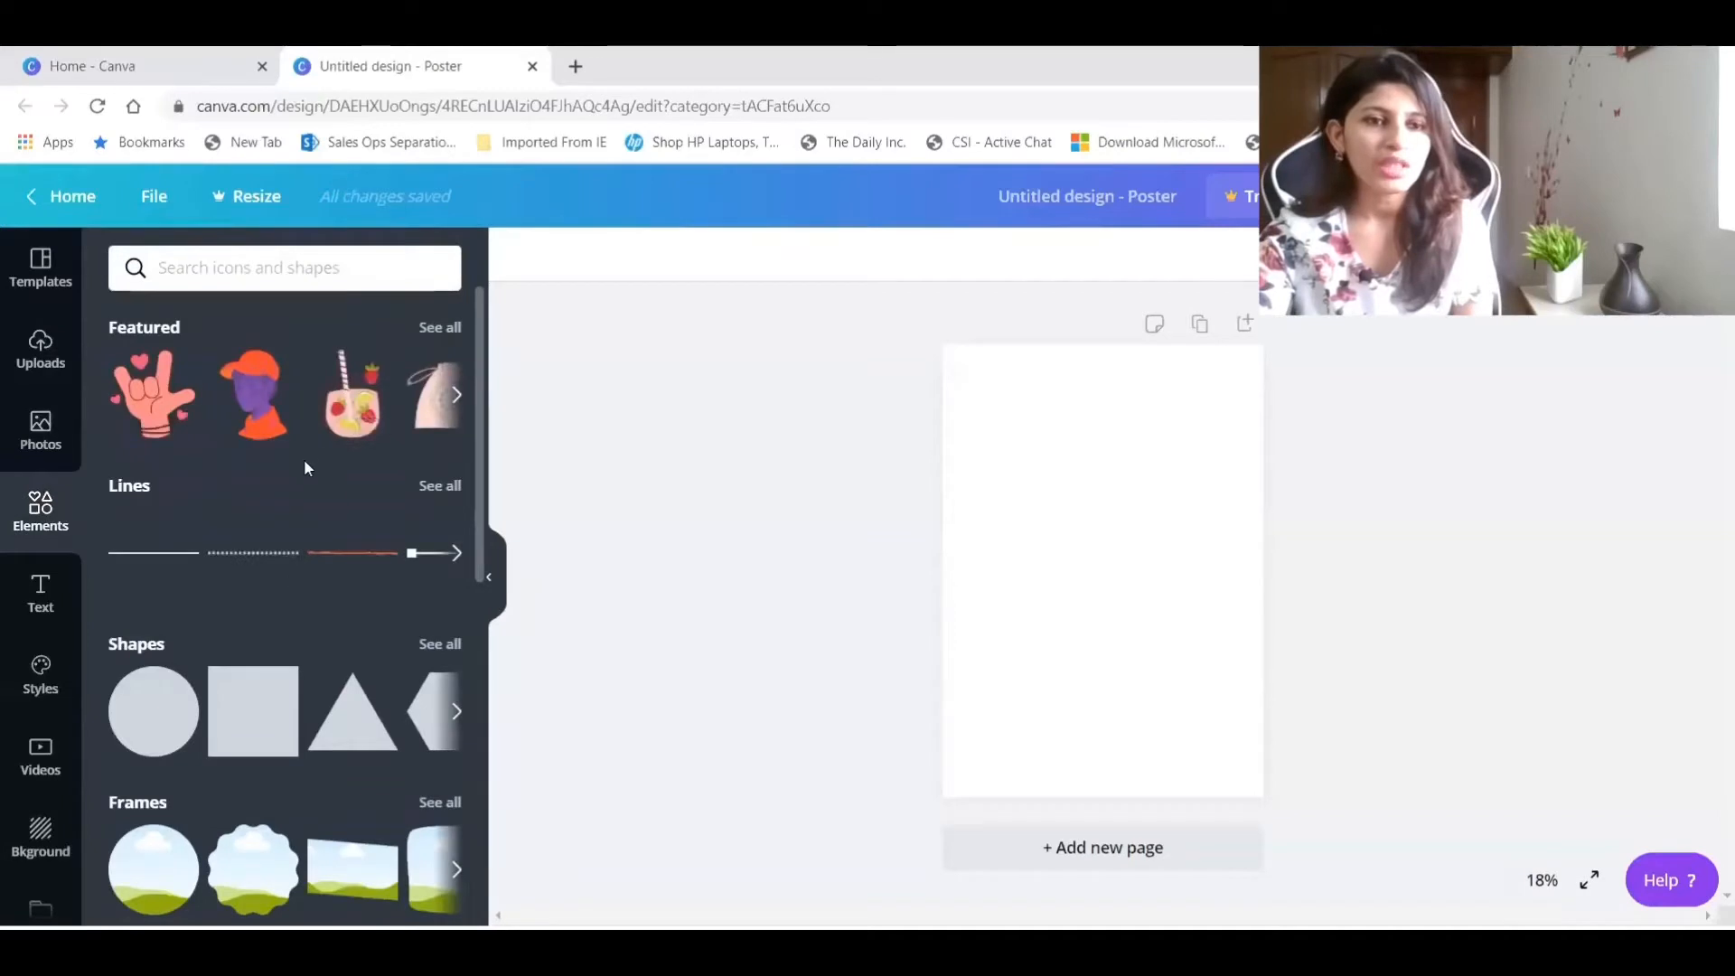
pyautogui.scroll(-3, 302, 464)
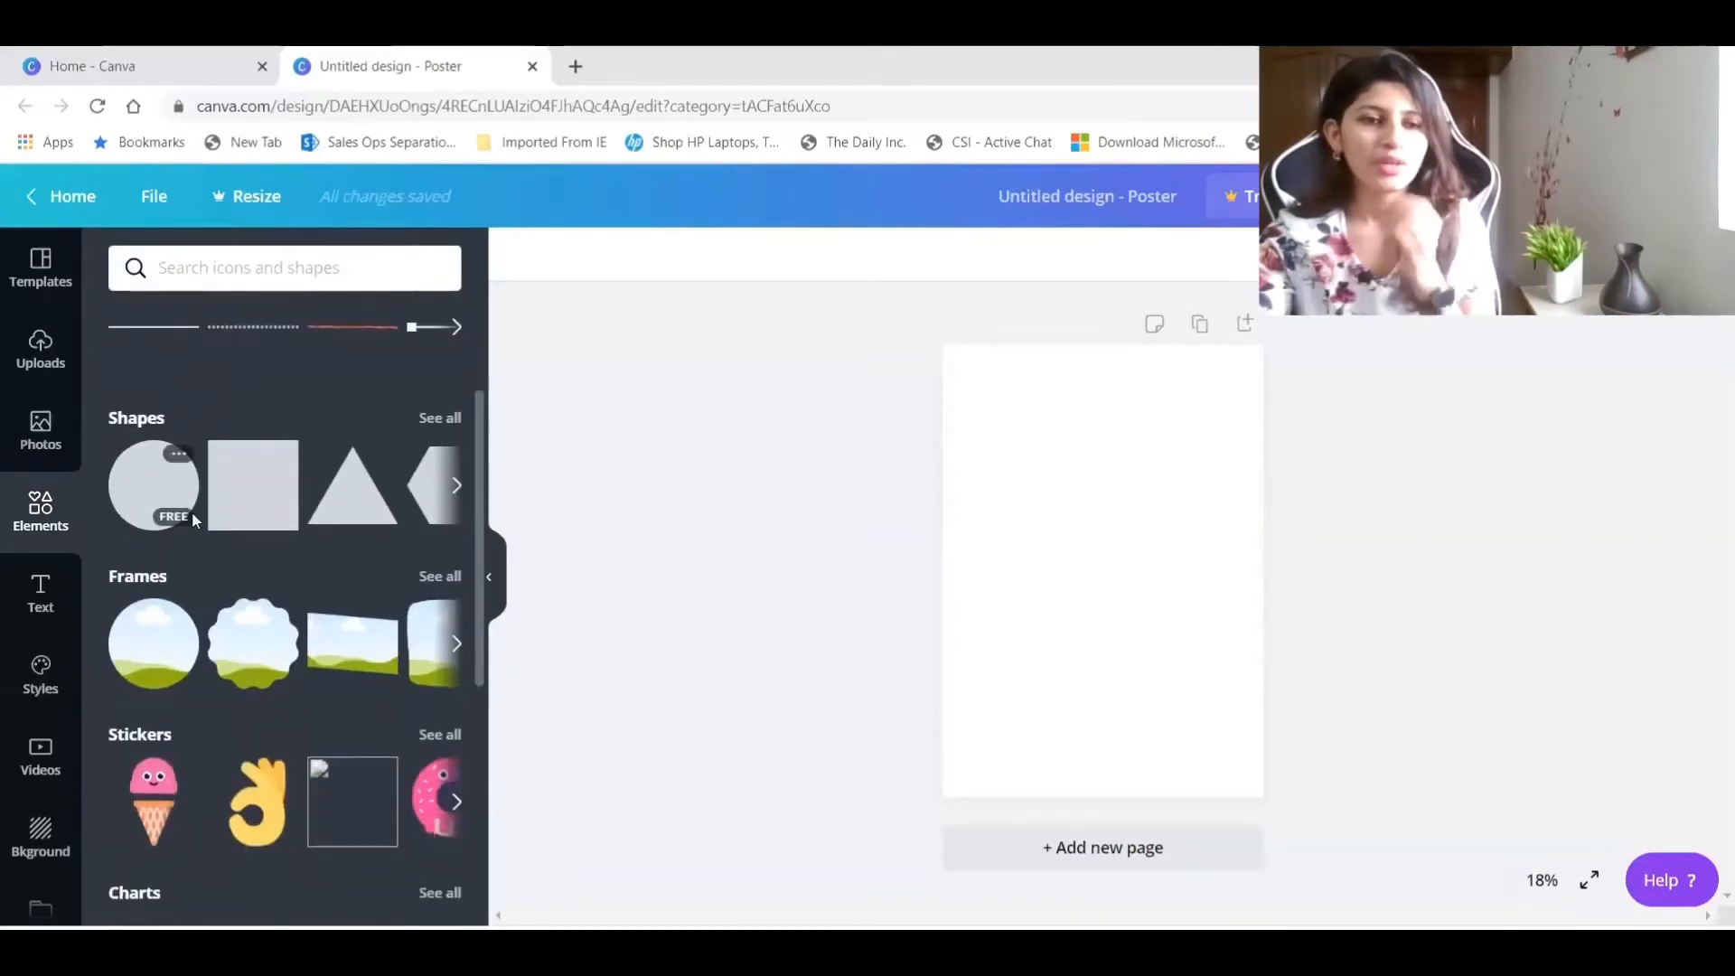
pyautogui.scroll(-5, 357, 600)
pyautogui.scroll(-1, 357, 599)
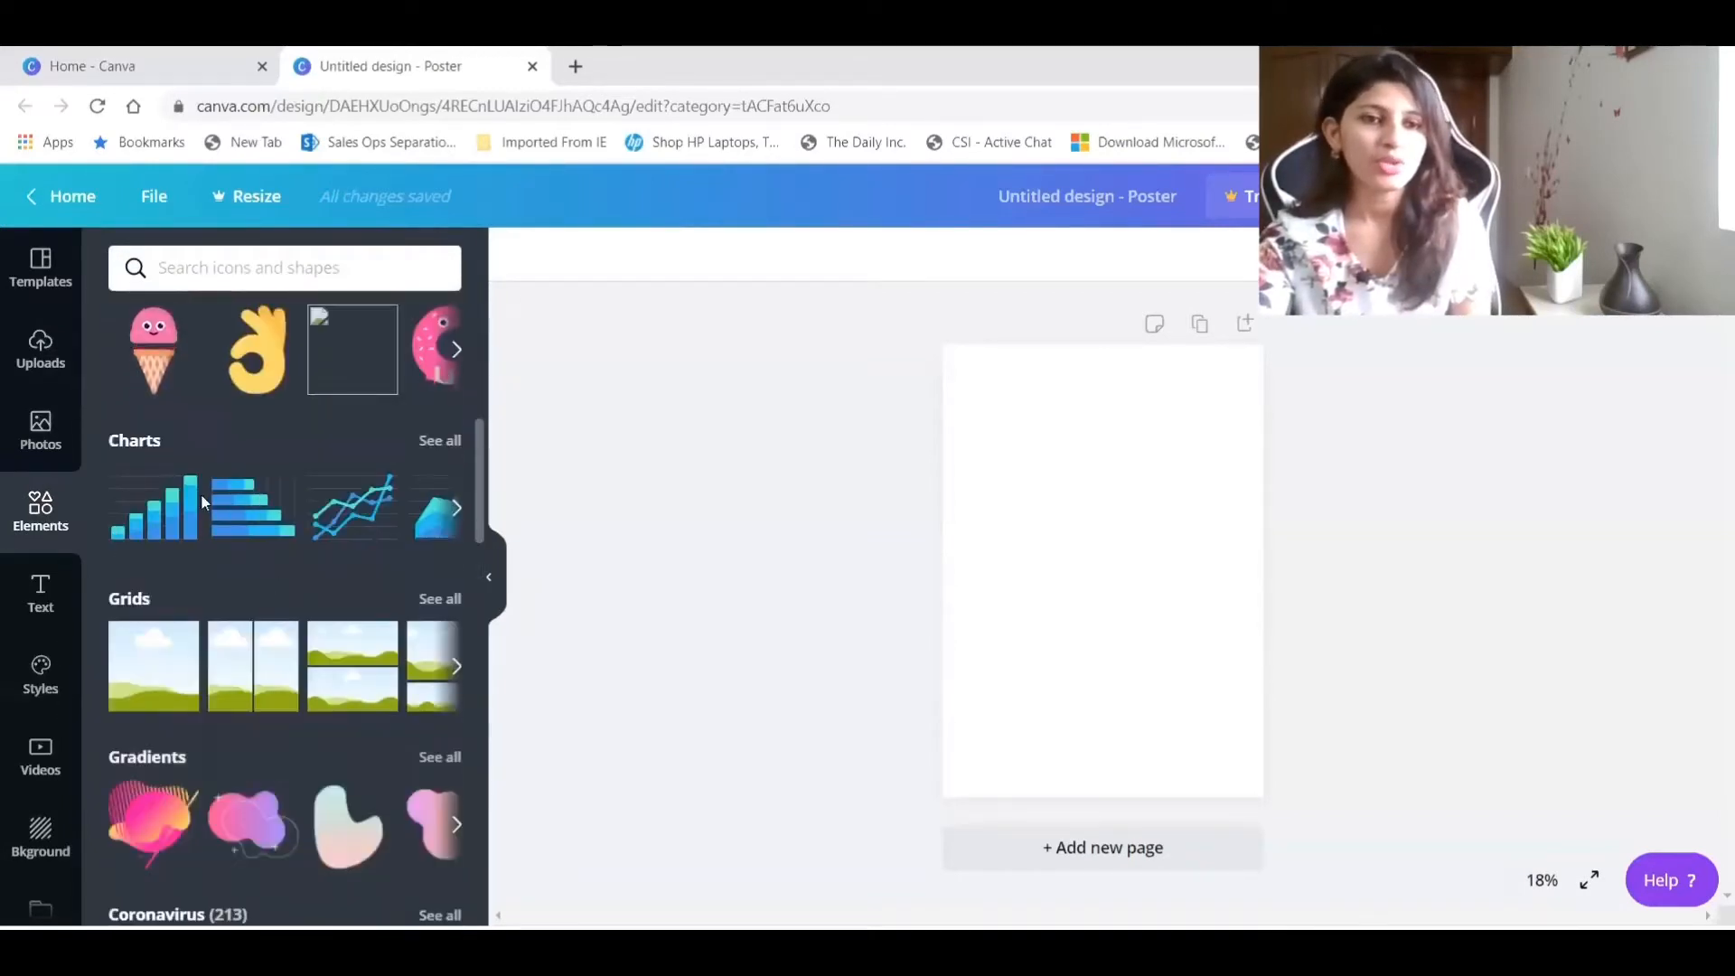
pyautogui.scroll(2, 201, 493)
pyautogui.scroll(-4, 174, 508)
pyautogui.scroll(-6, 199, 624)
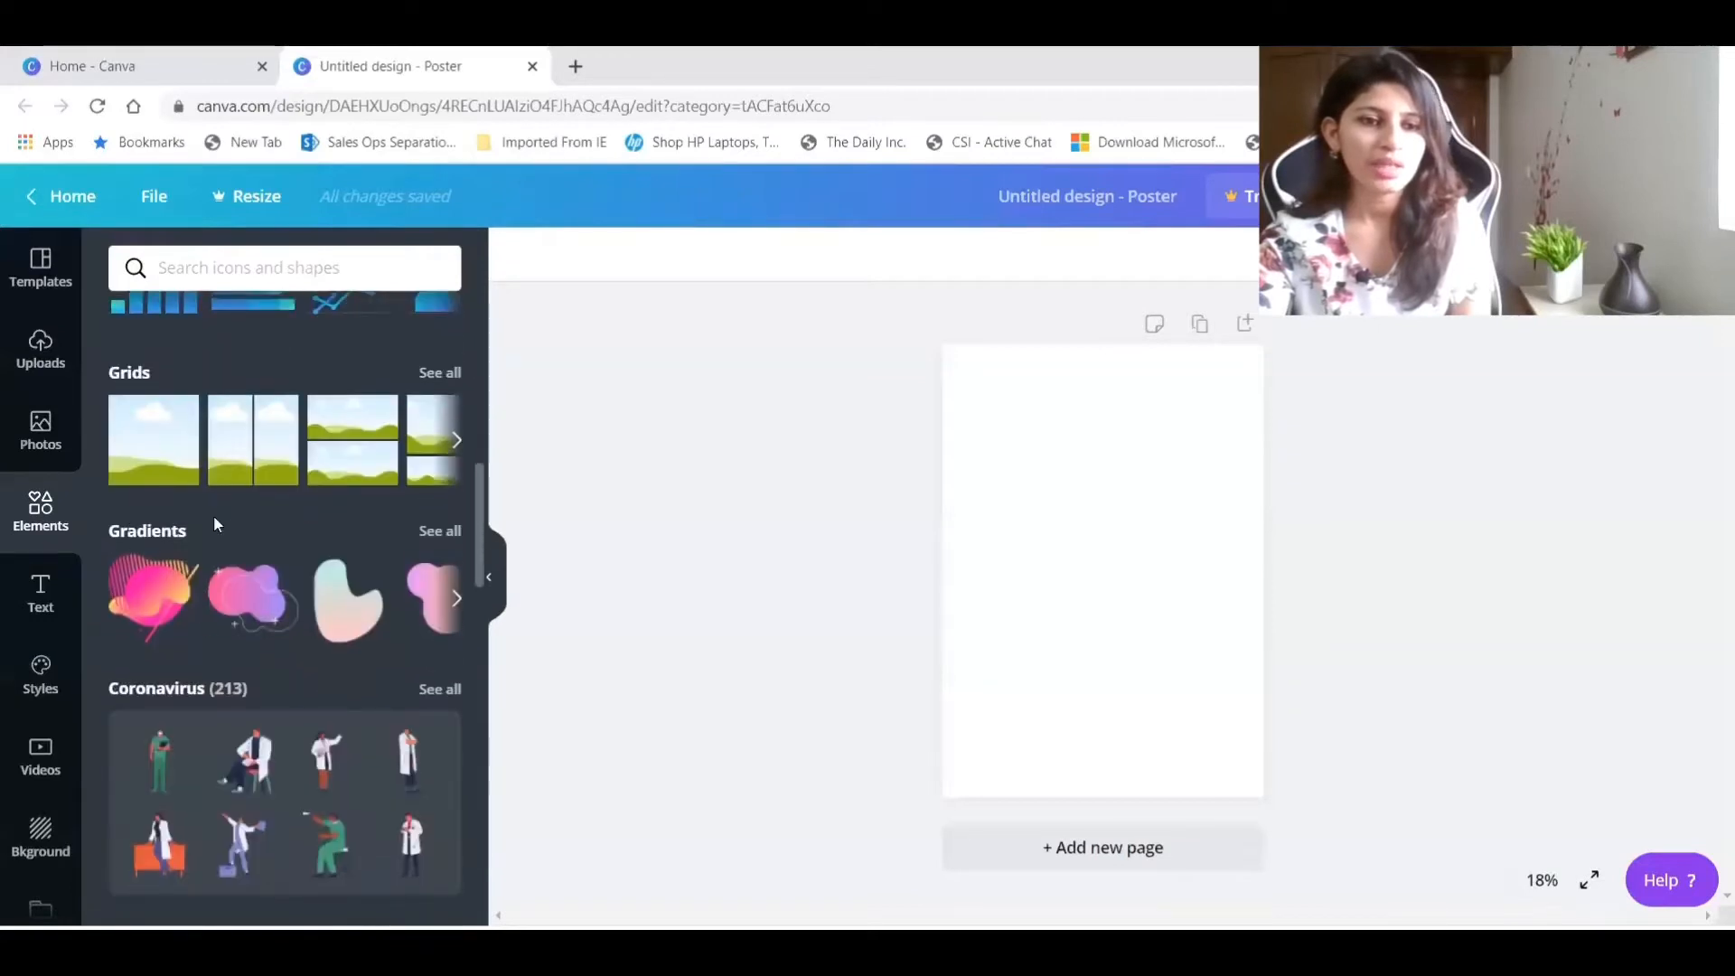
pyautogui.scroll(-13, 194, 504)
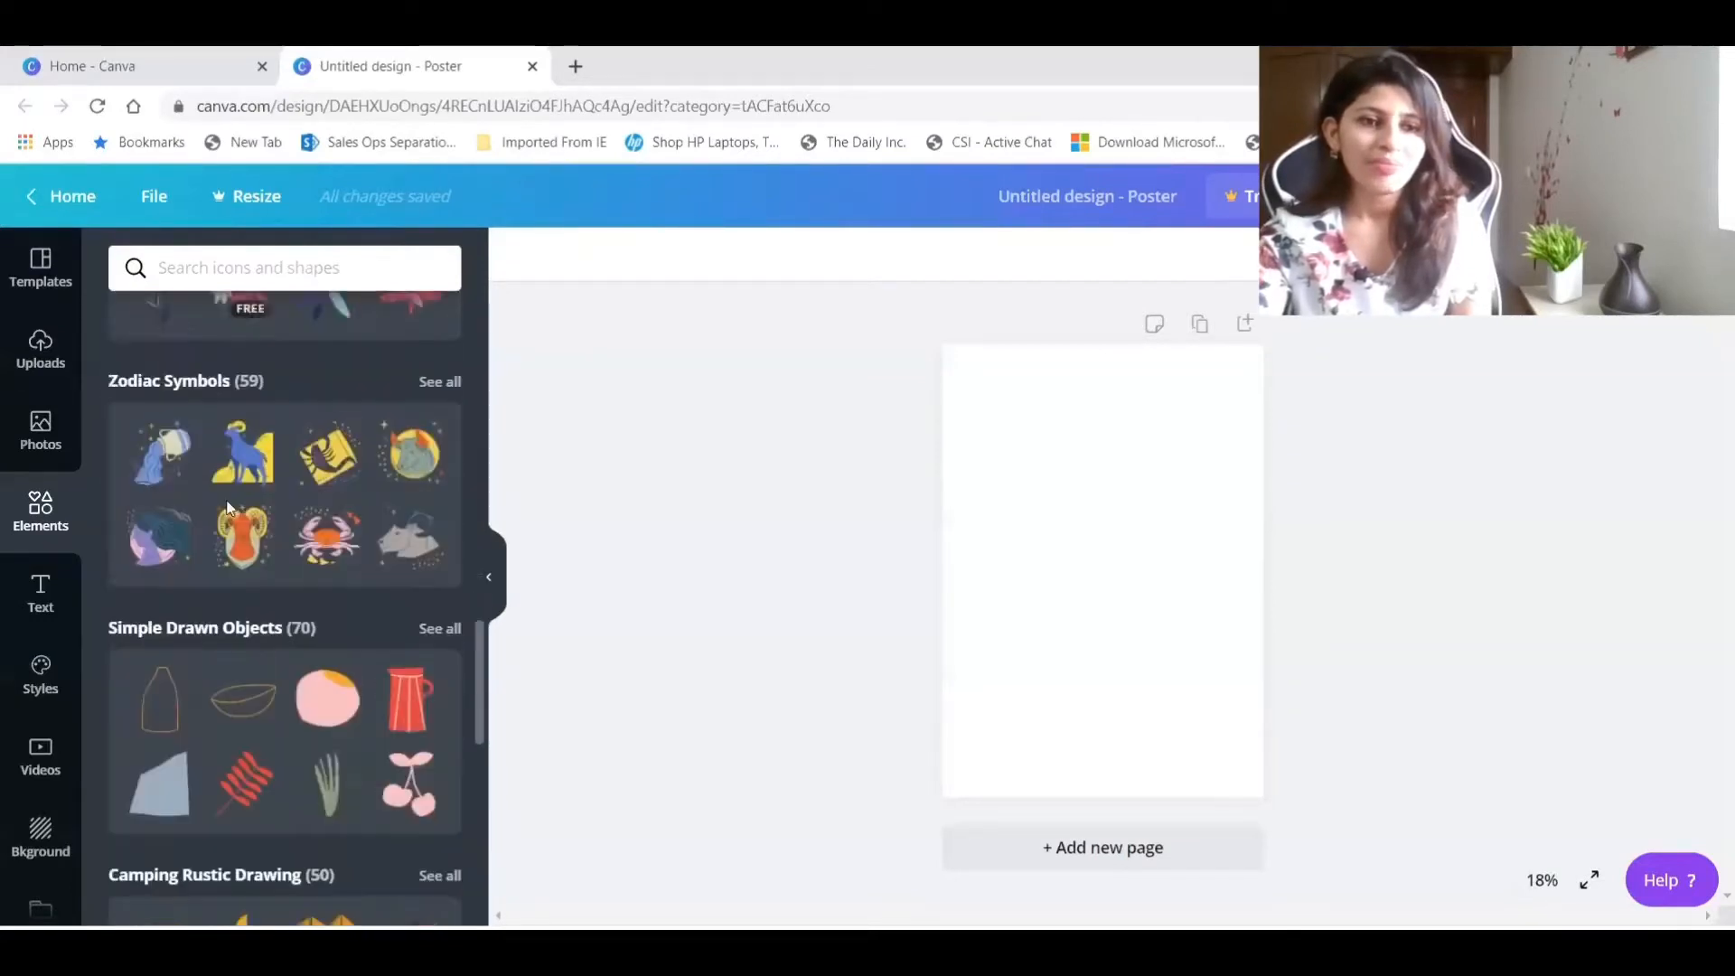
pyautogui.scroll(-3, 297, 599)
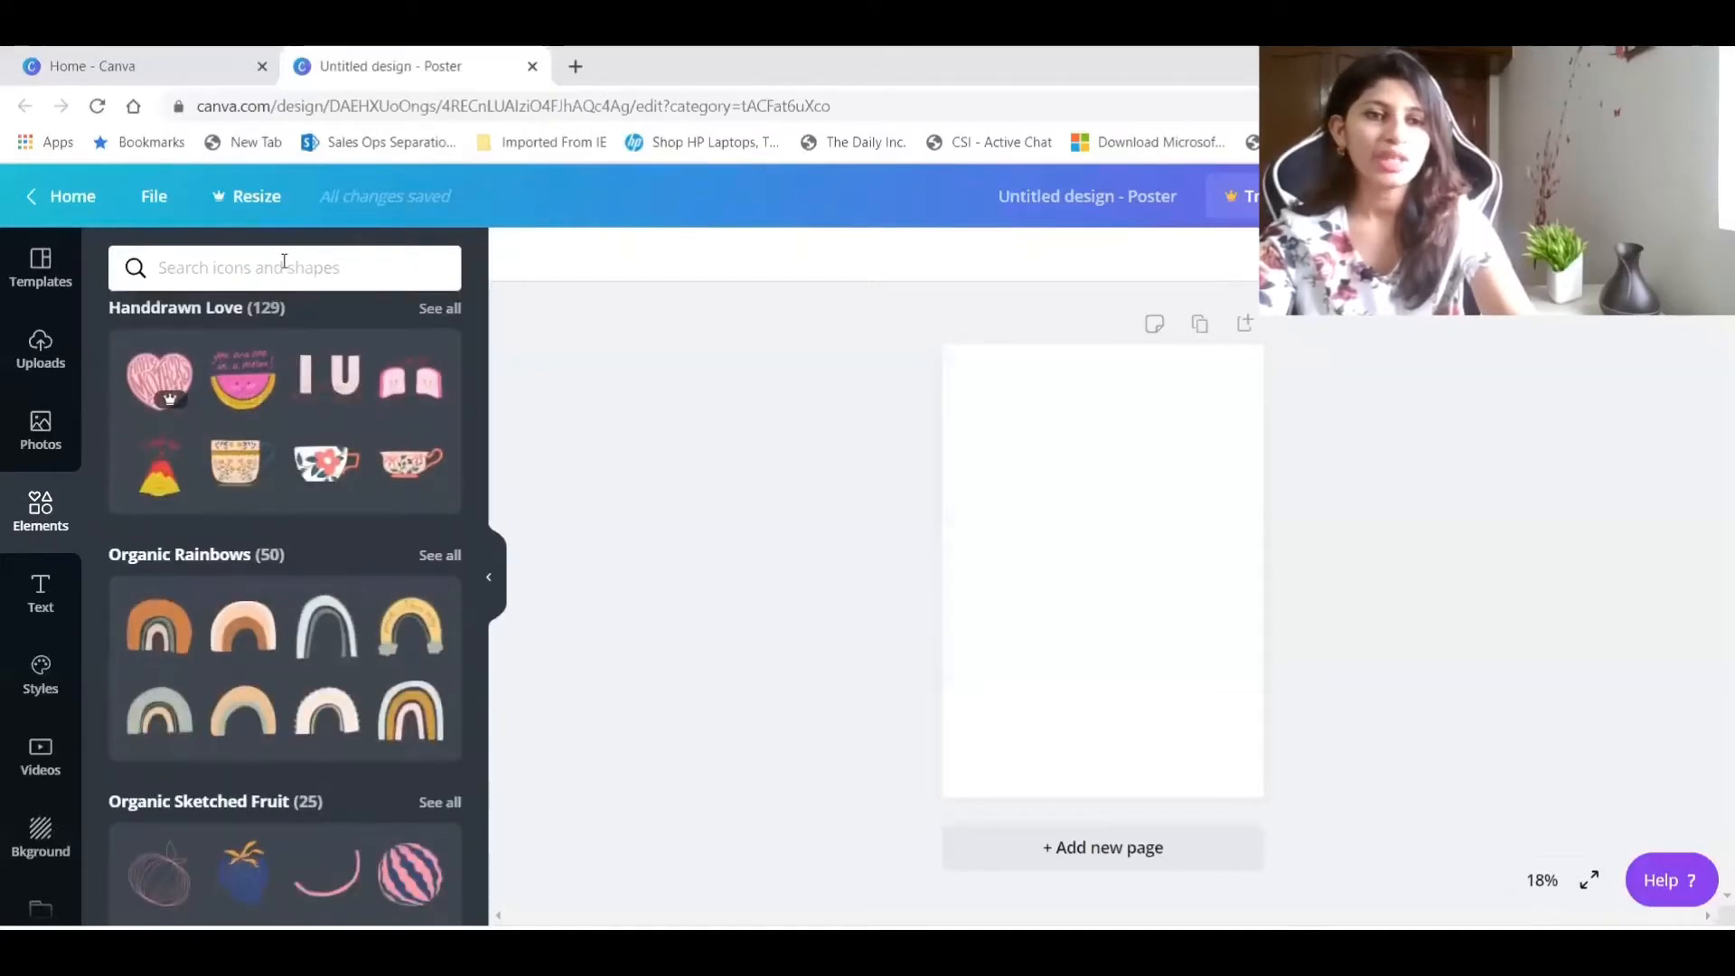
pyautogui.click(283, 264)
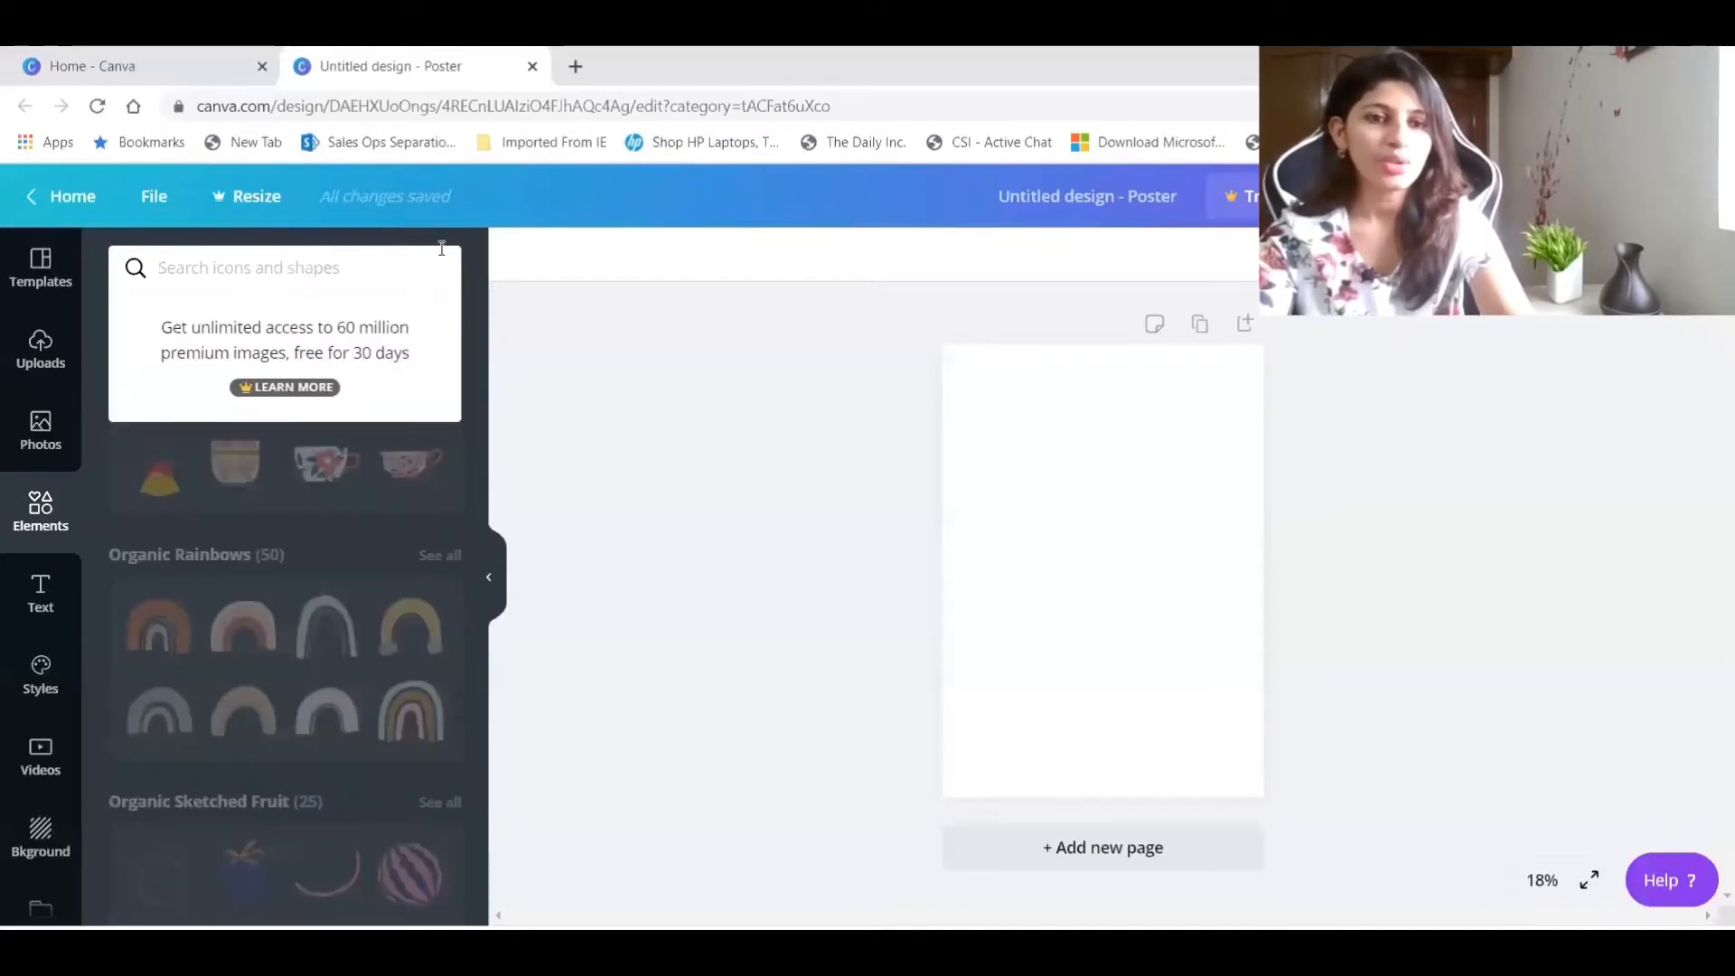
pyautogui.click(482, 266)
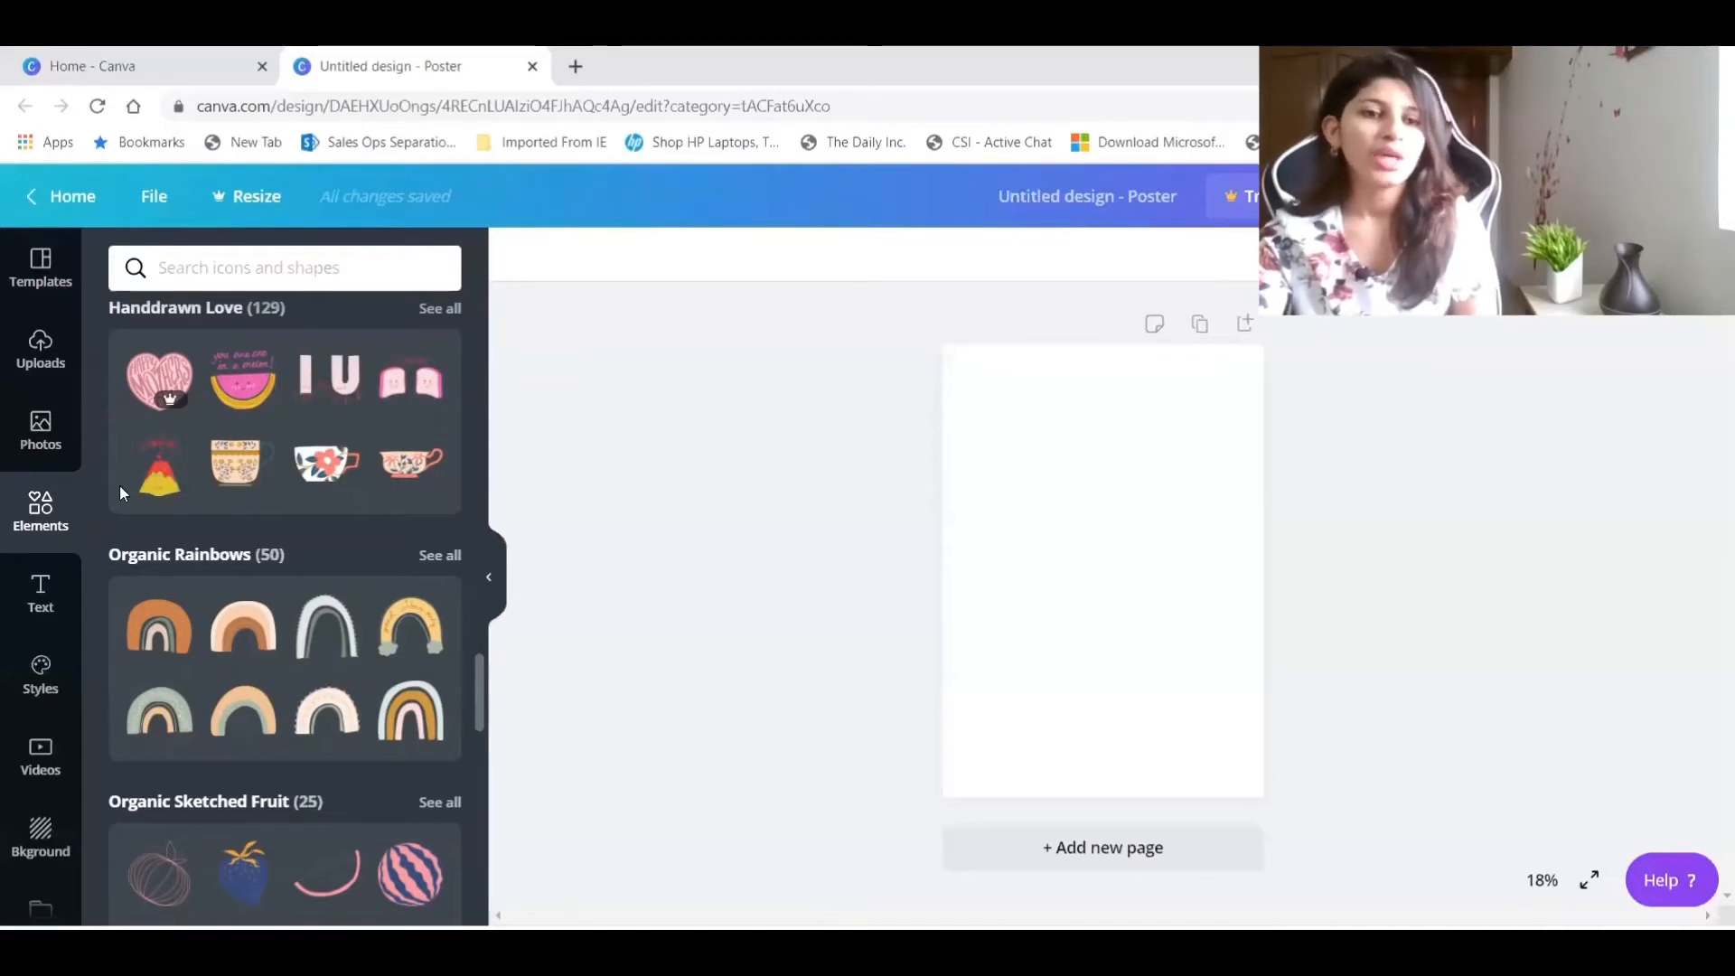
# Review the text presets and the colour and font style combinations available for the poster.
pyautogui.click(41, 592)
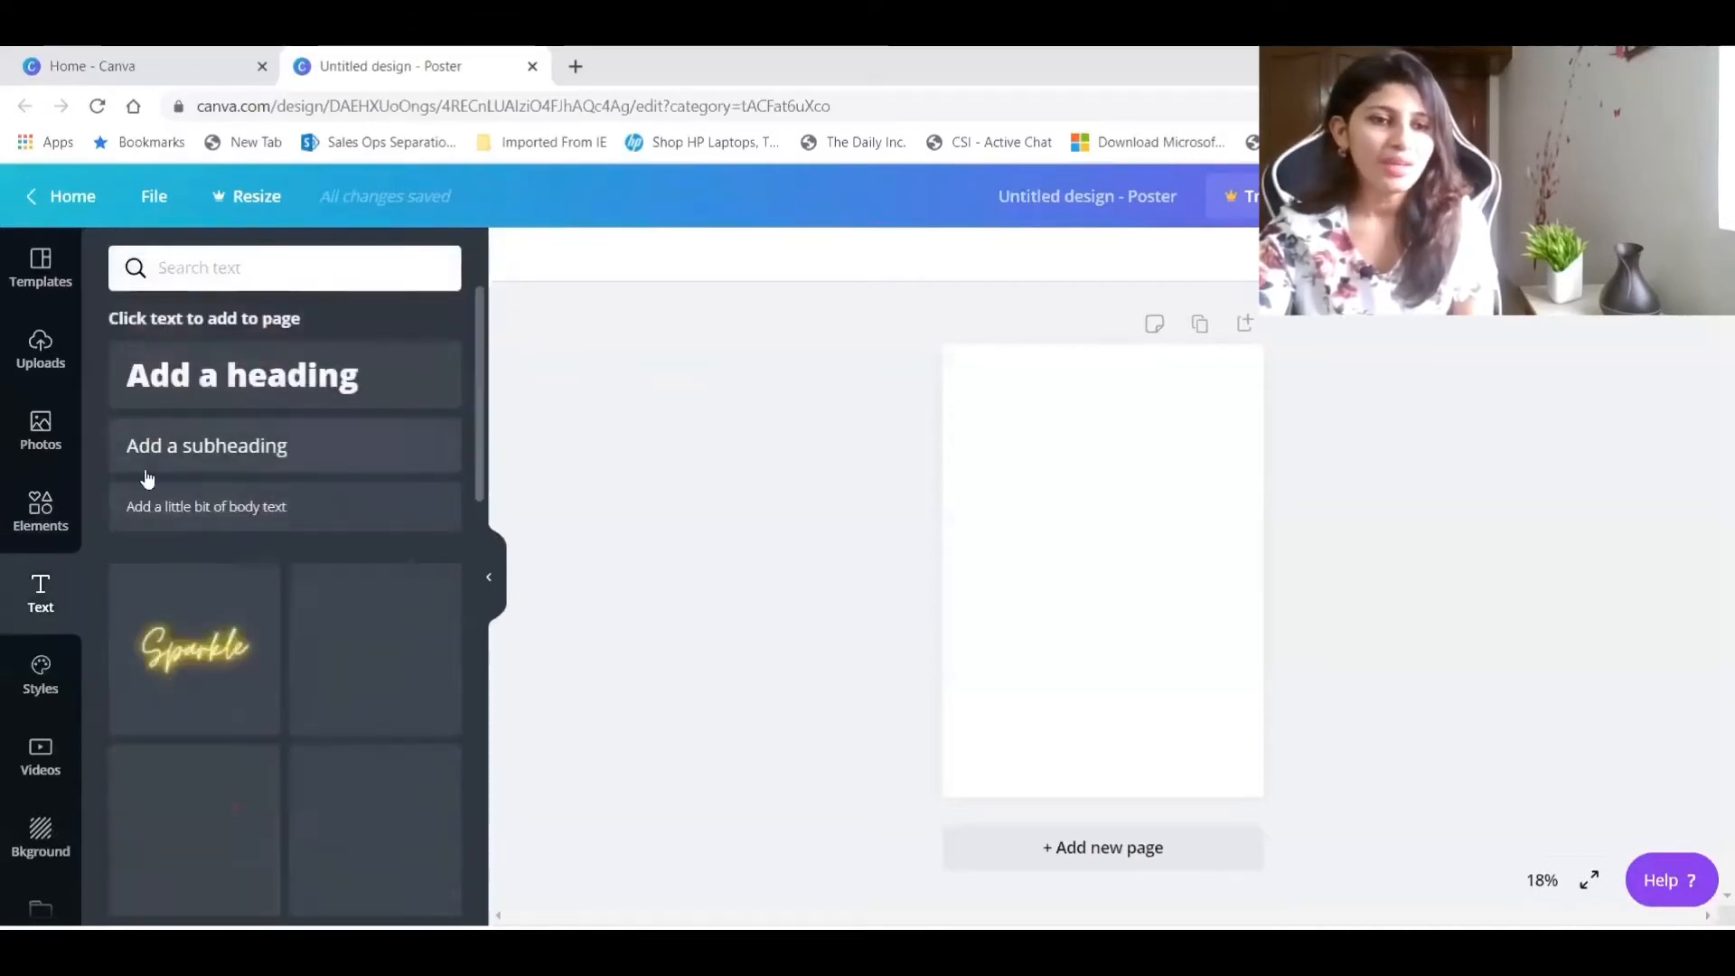
pyautogui.click(41, 676)
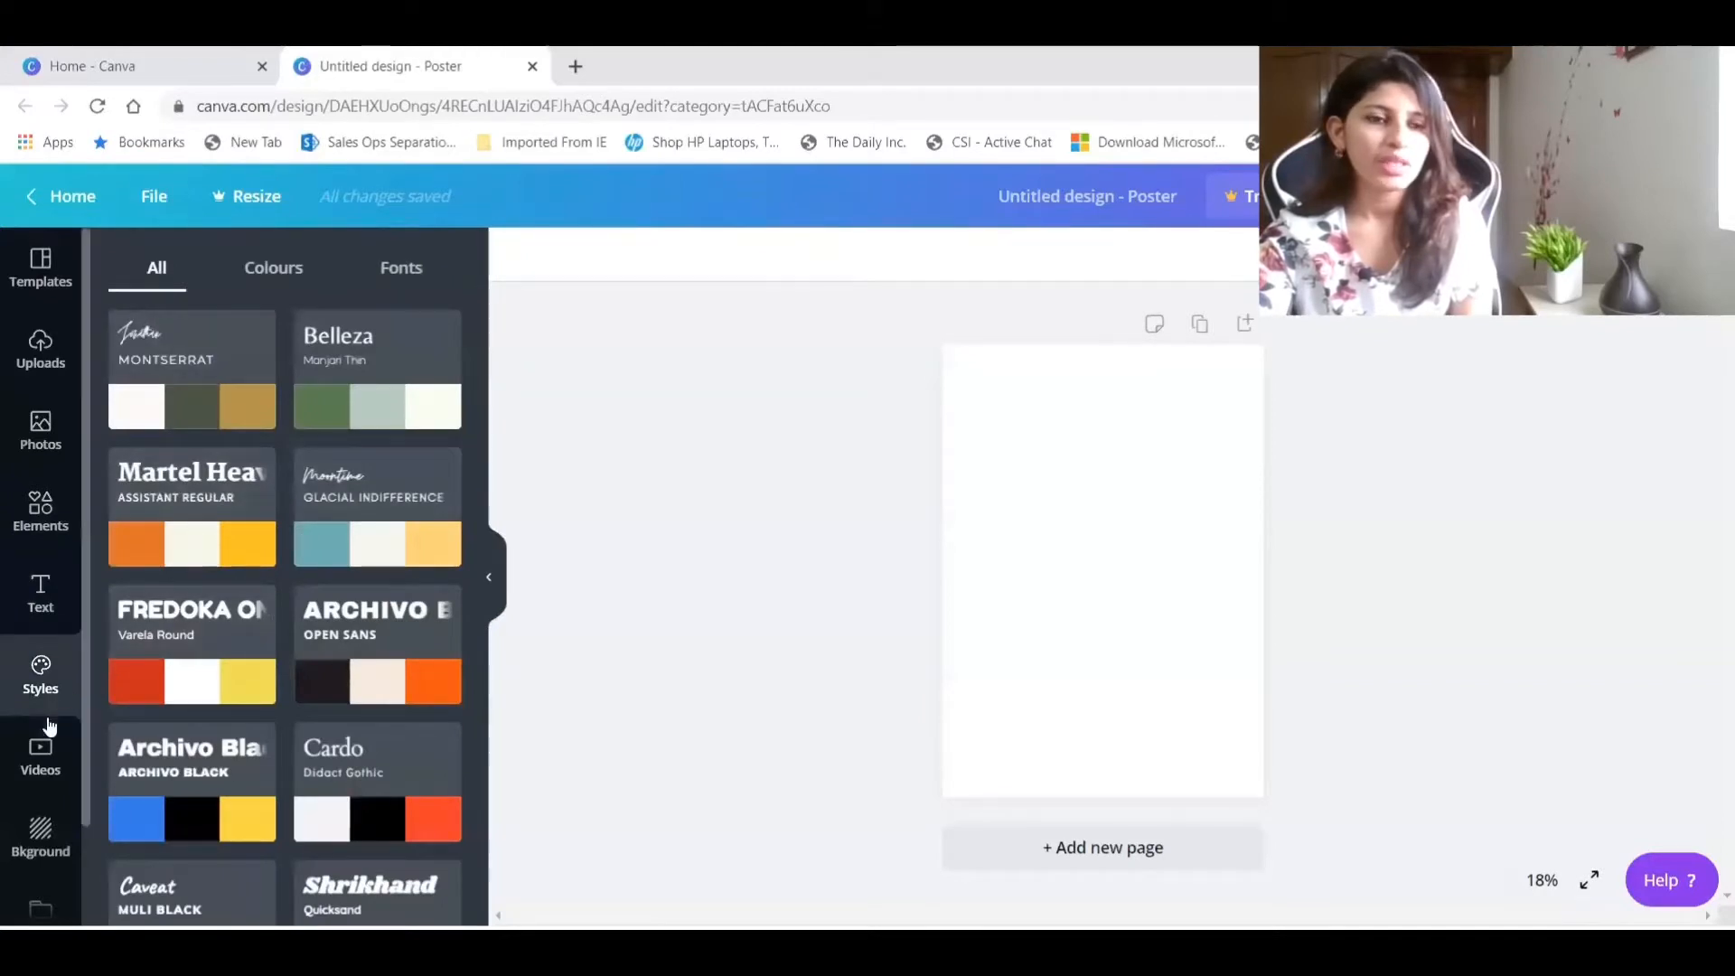
pyautogui.scroll(-2, 45, 723)
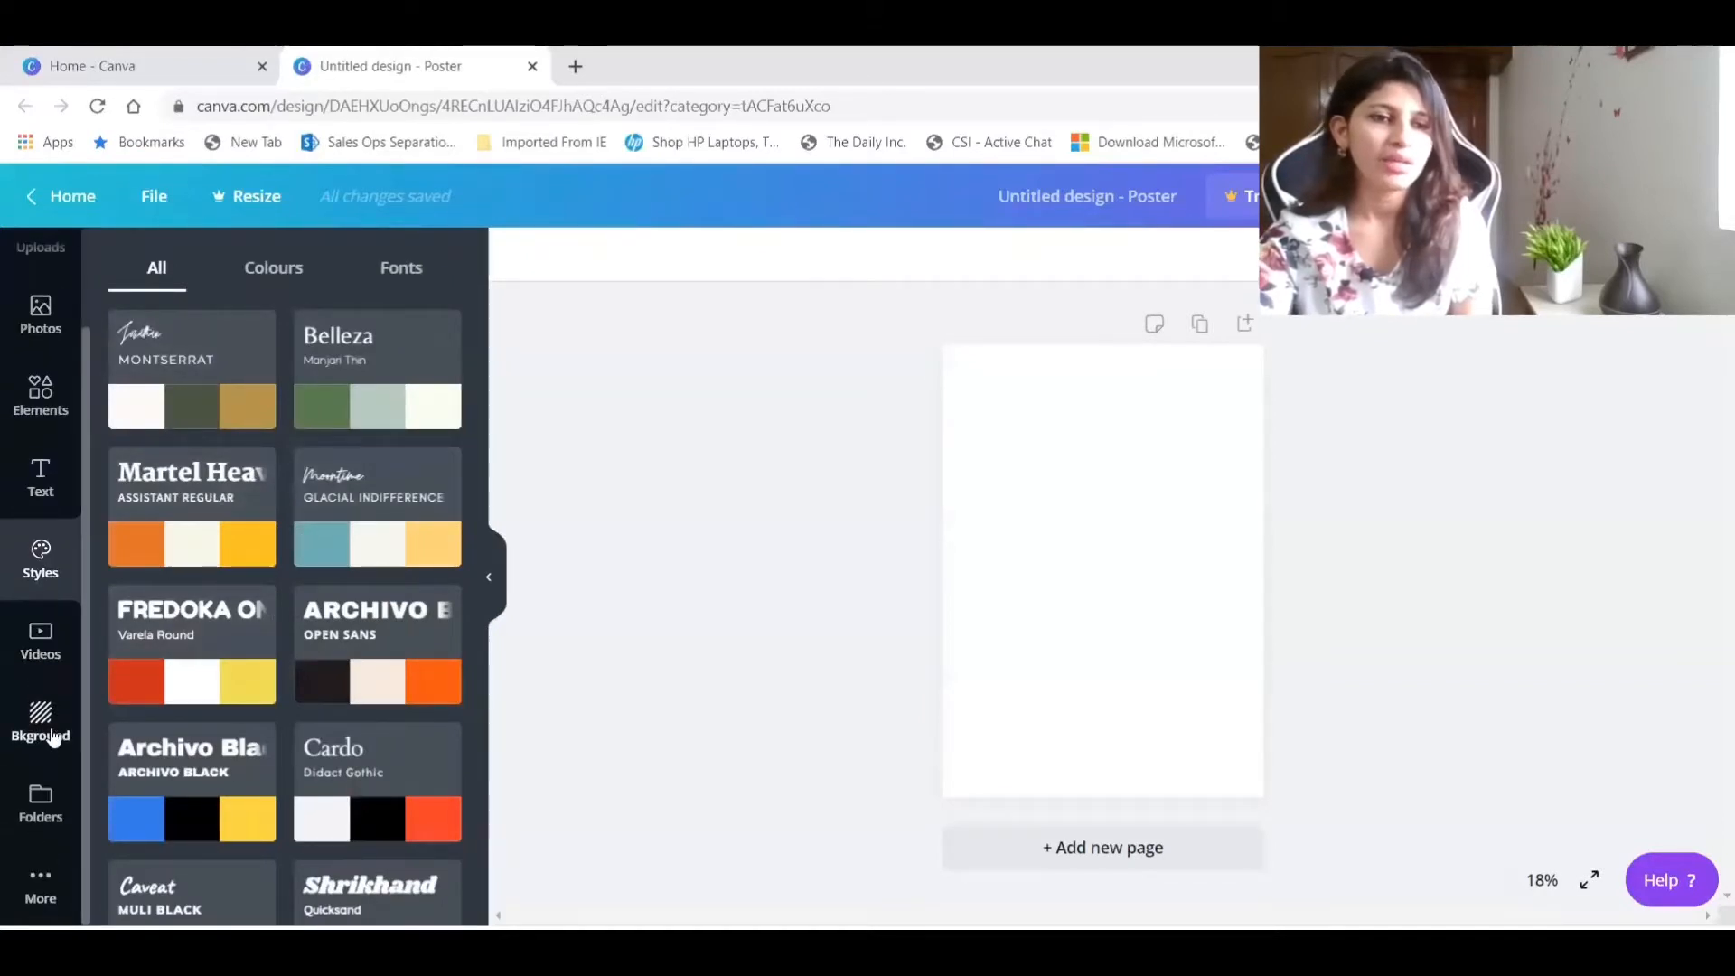
pyautogui.scroll(2, 54, 696)
# Show all Abstract Poster templates and look through the designs.
pyautogui.click(40, 270)
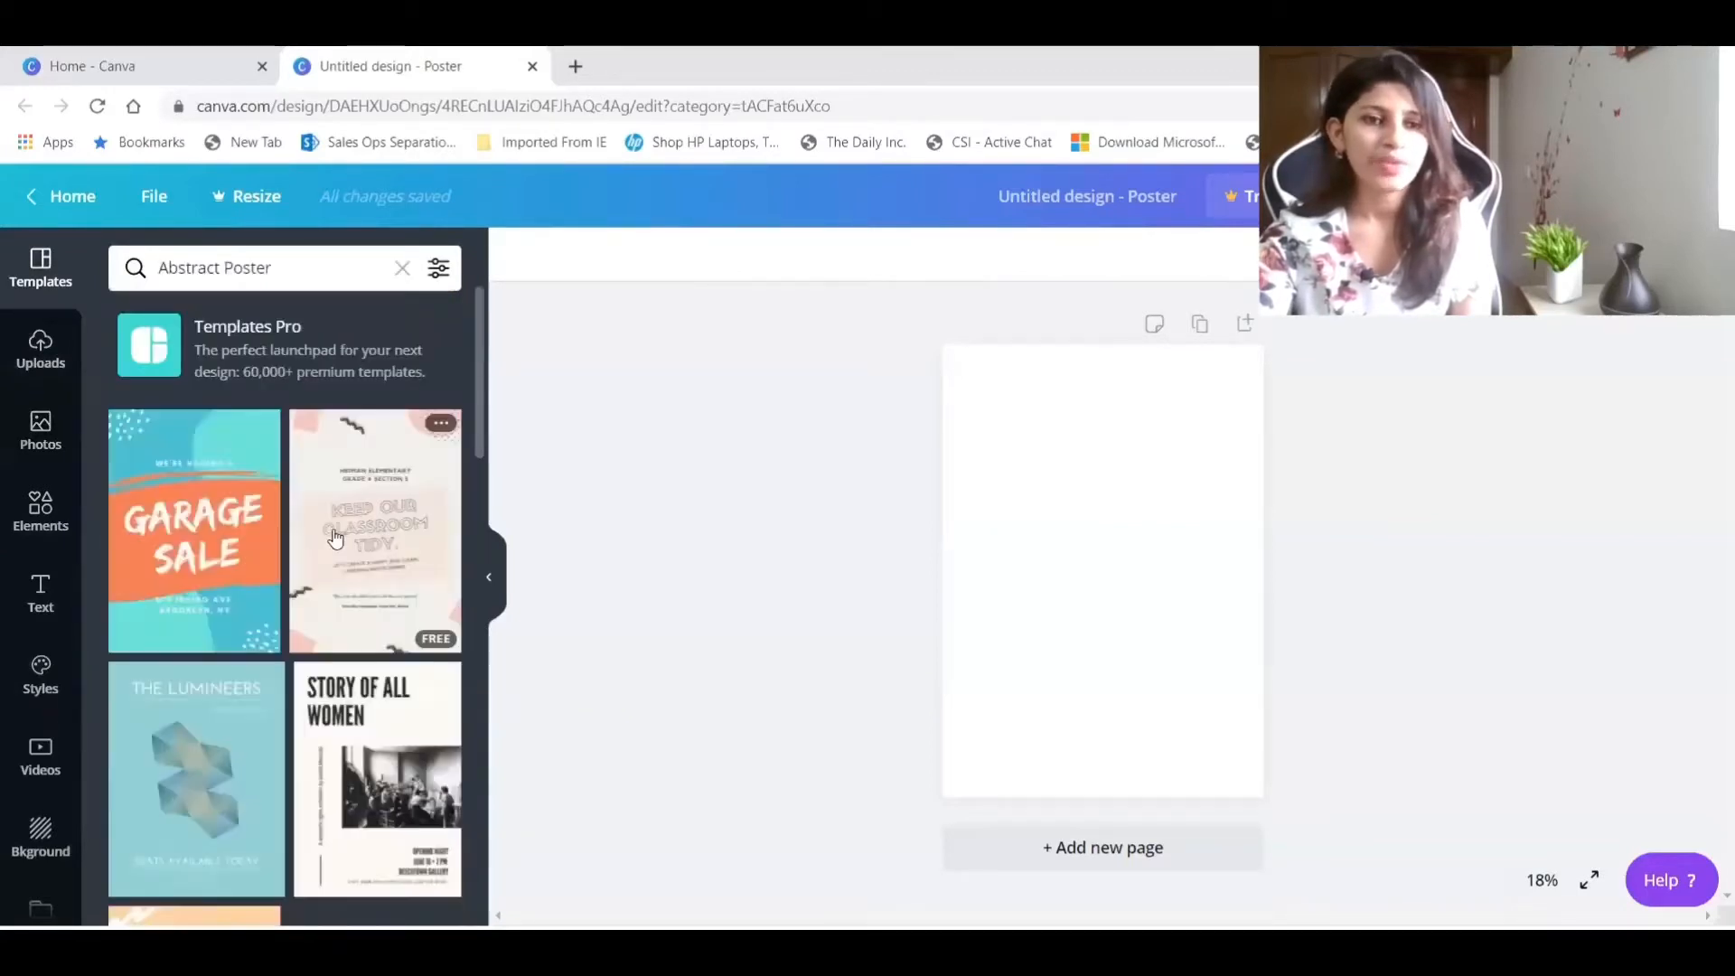
pyautogui.scroll(-10, 343, 556)
pyautogui.scroll(-1, 343, 558)
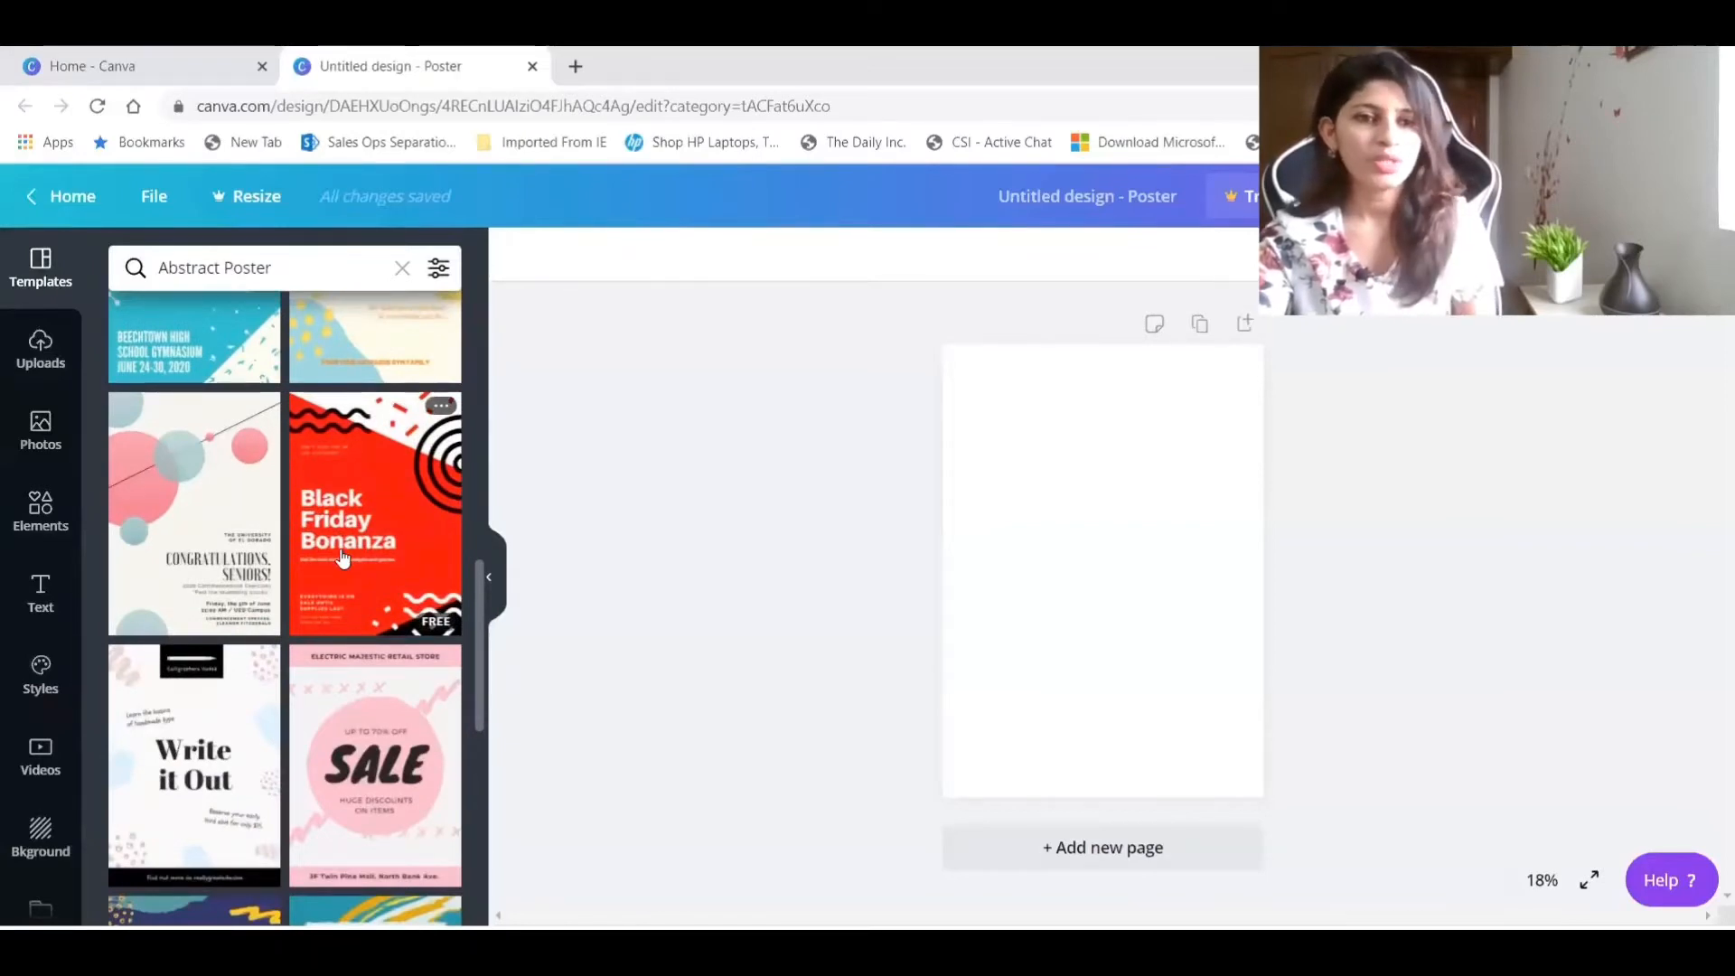
pyautogui.scroll(-10, 344, 557)
pyautogui.scroll(-10, 343, 557)
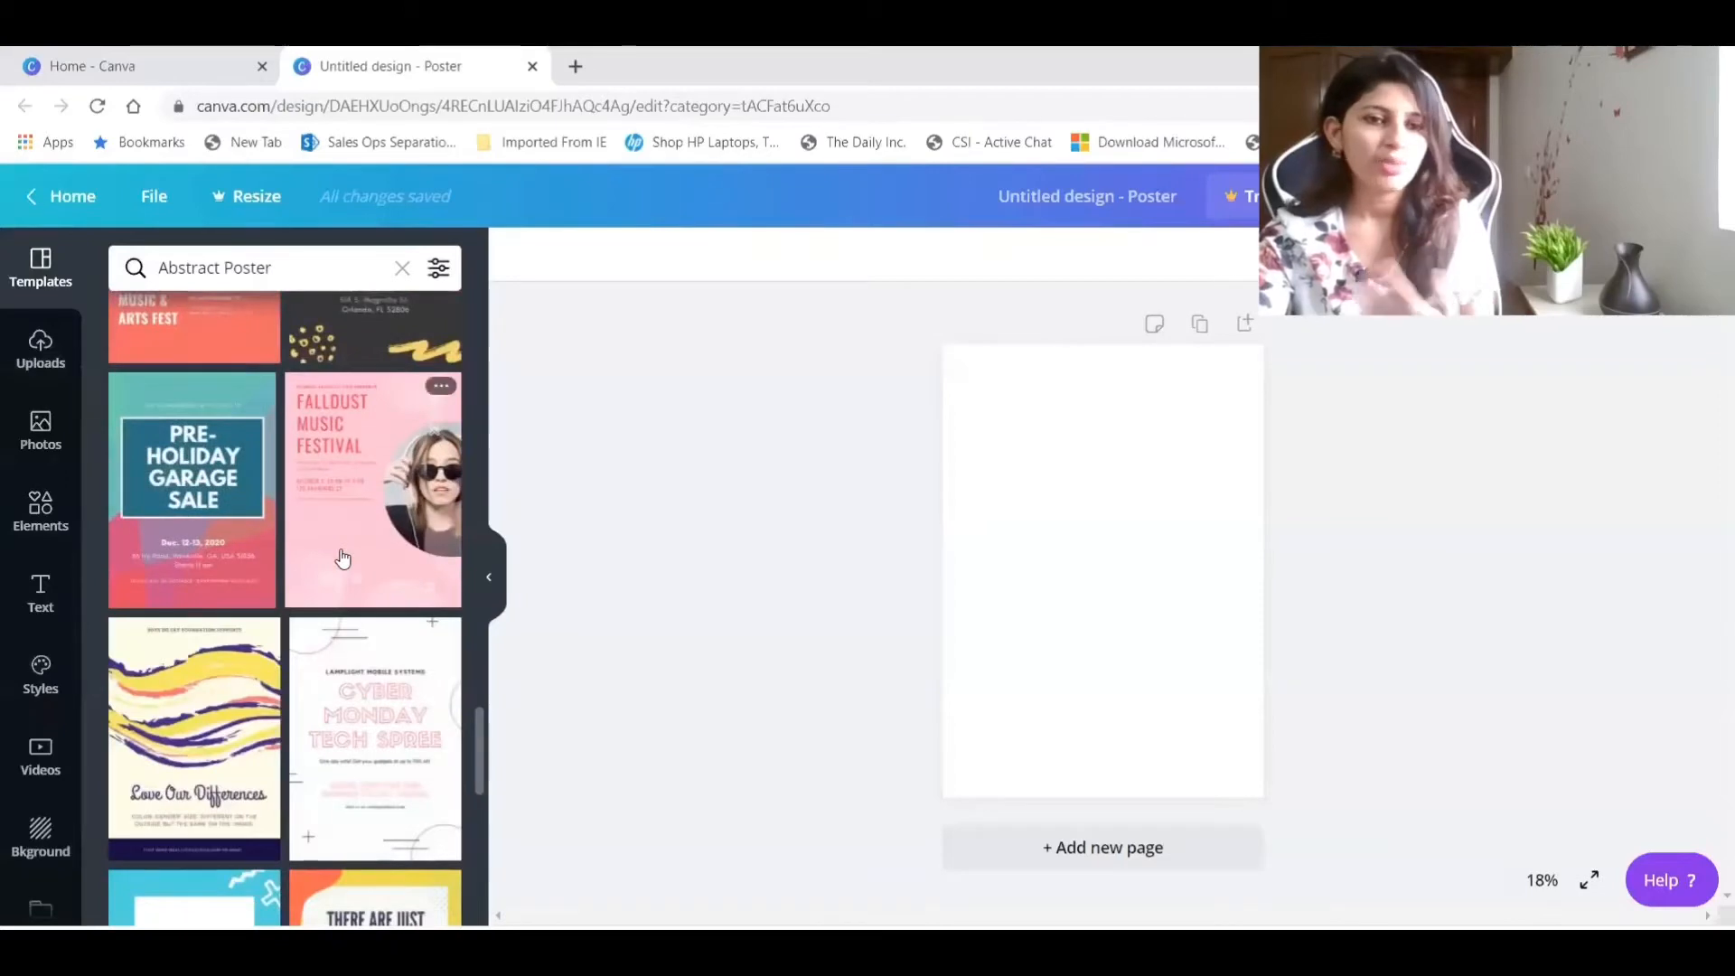
pyautogui.scroll(-8, 344, 557)
pyautogui.scroll(-10, 341, 557)
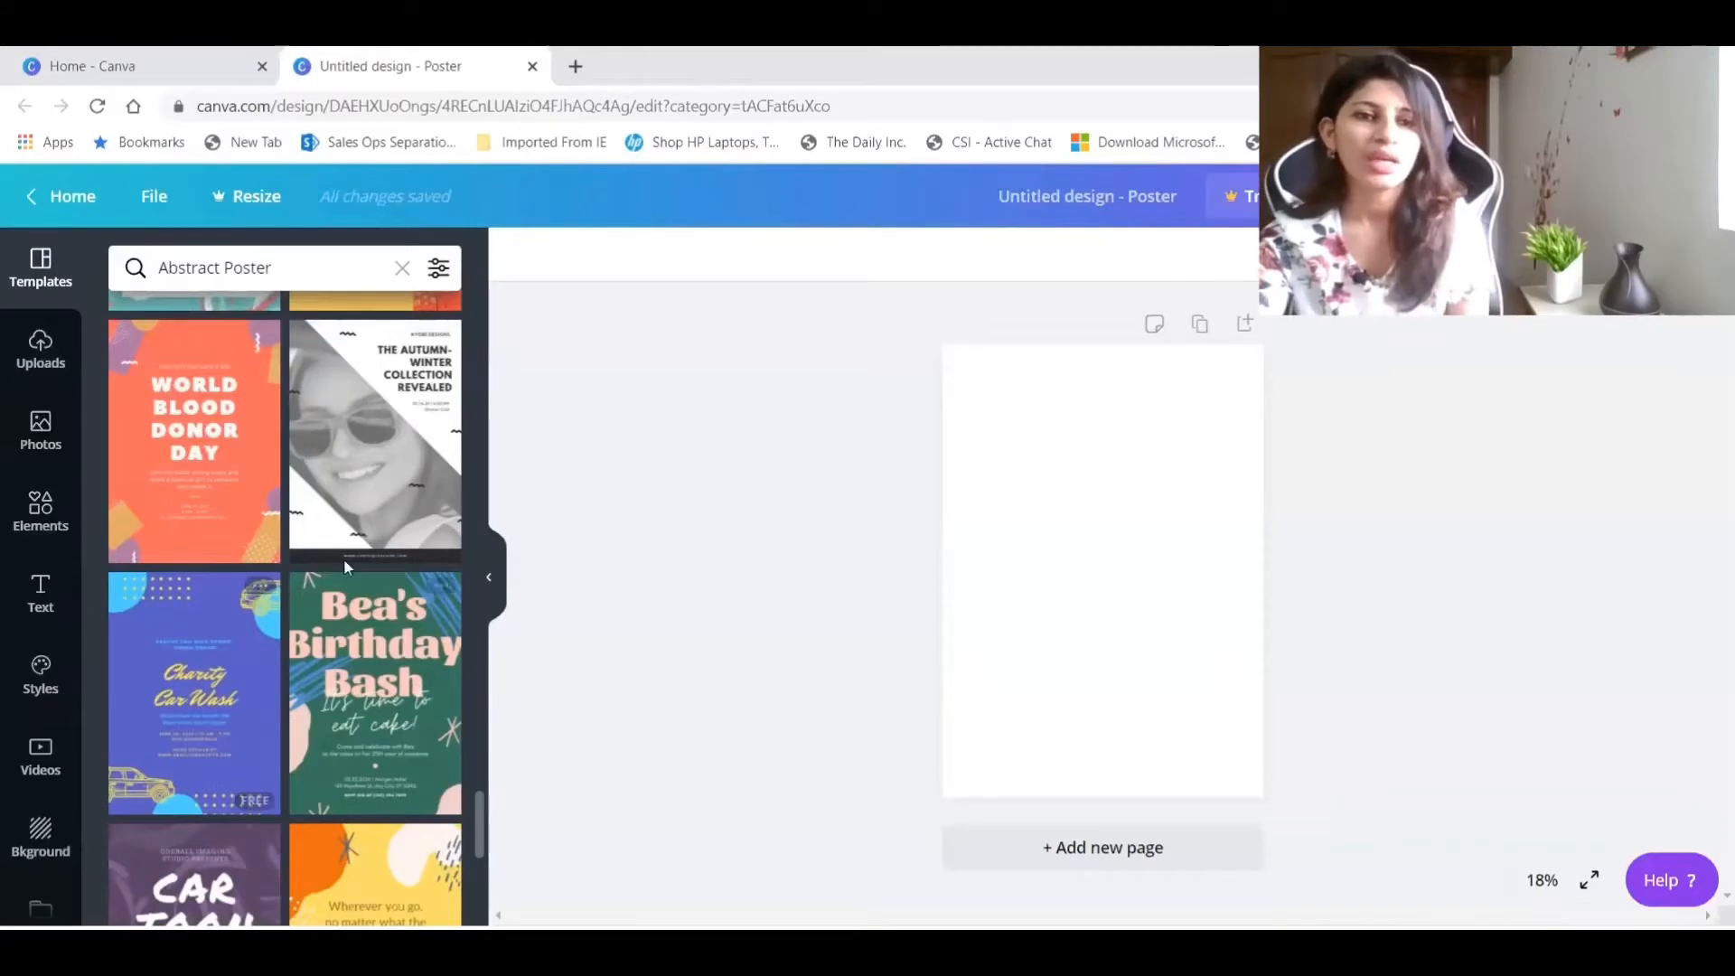
# Apply the "The Autumn-Winter Collection Revealed" template to the poster and upload IMG_2305-removebg from the Downloads folder.
pyautogui.click(373, 444)
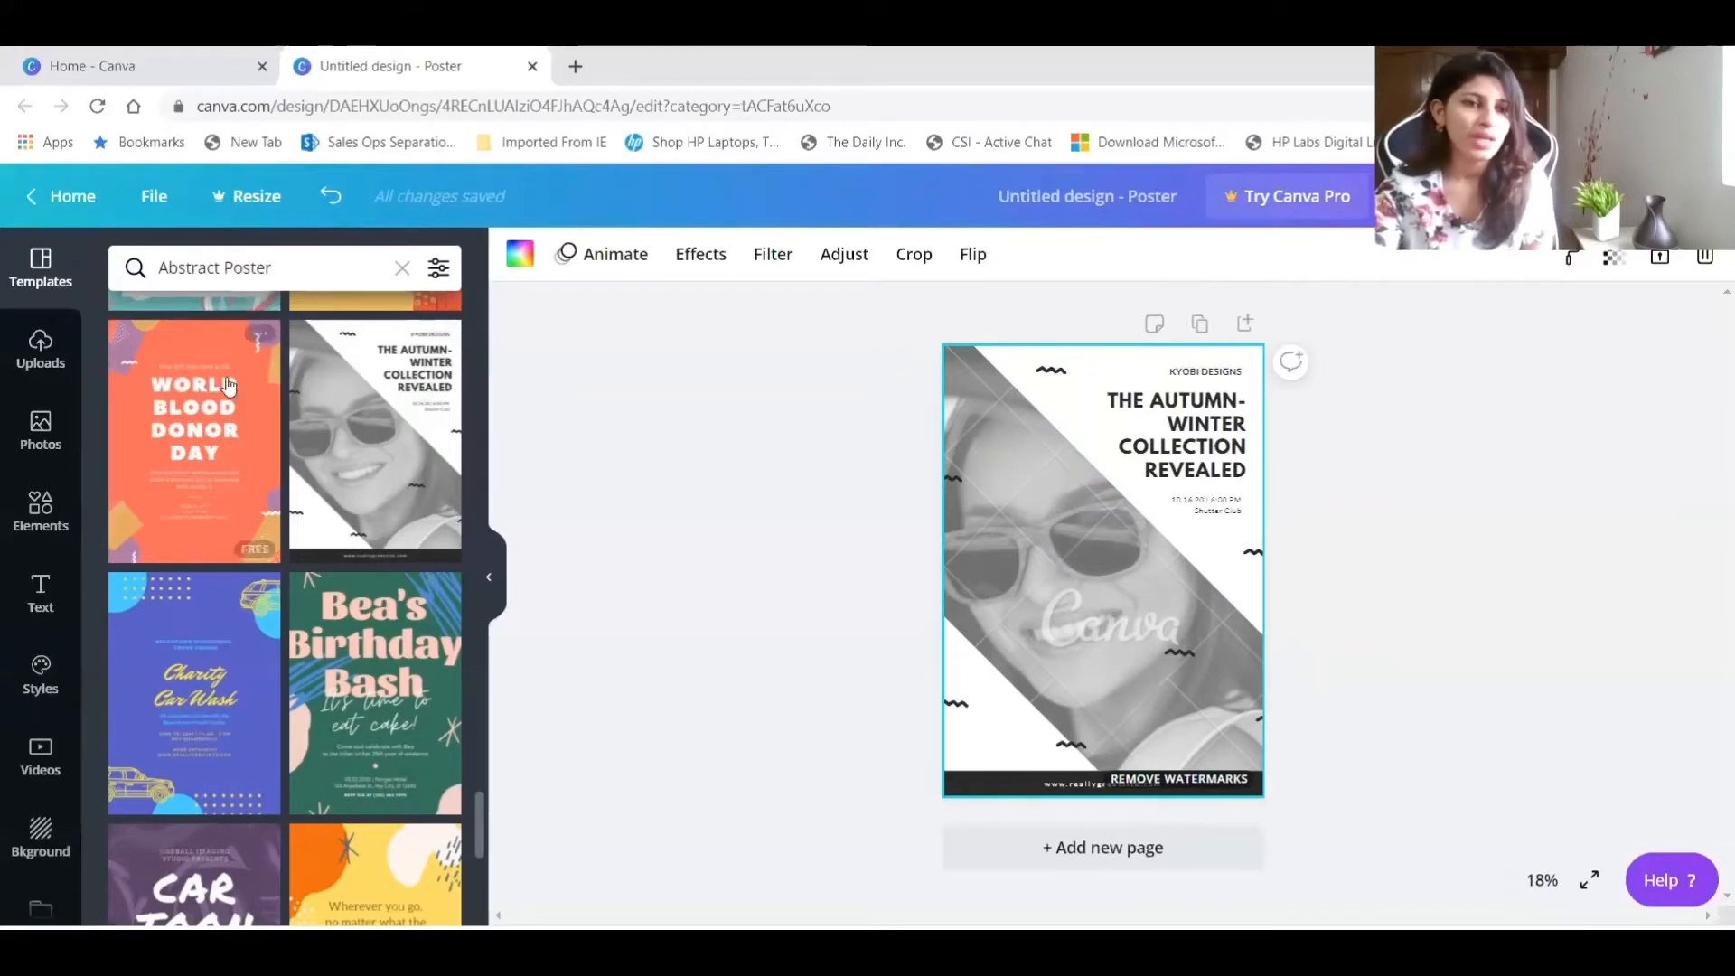
pyautogui.click(40, 358)
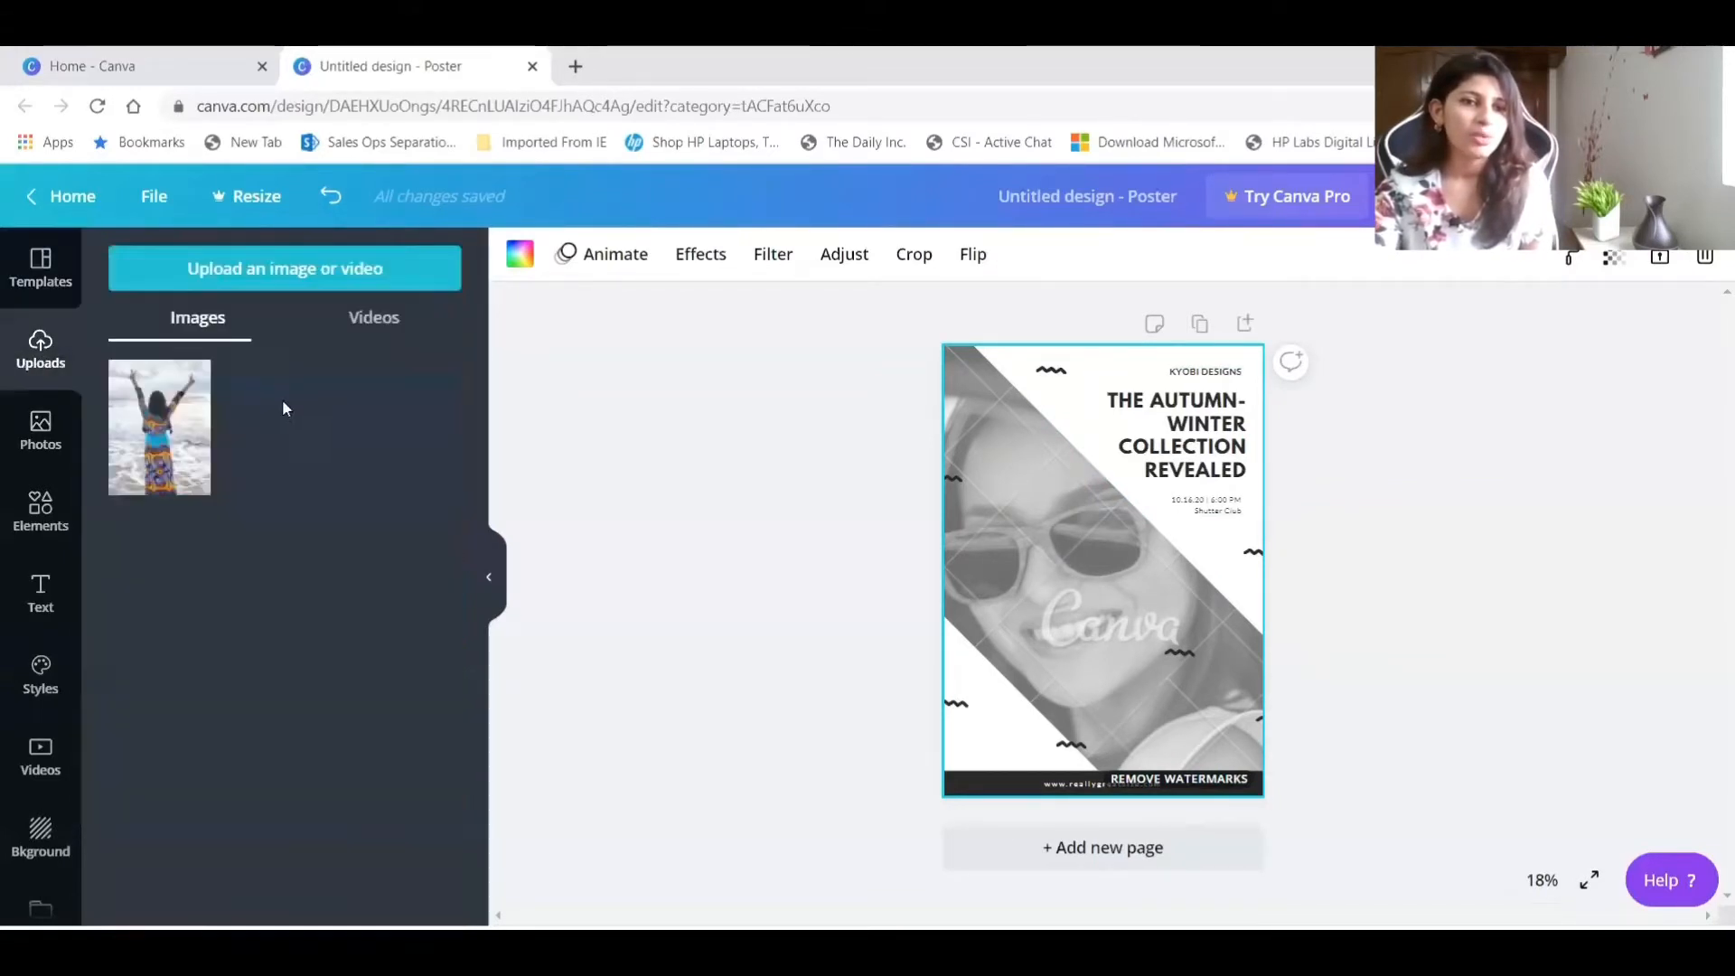
pyautogui.click(264, 277)
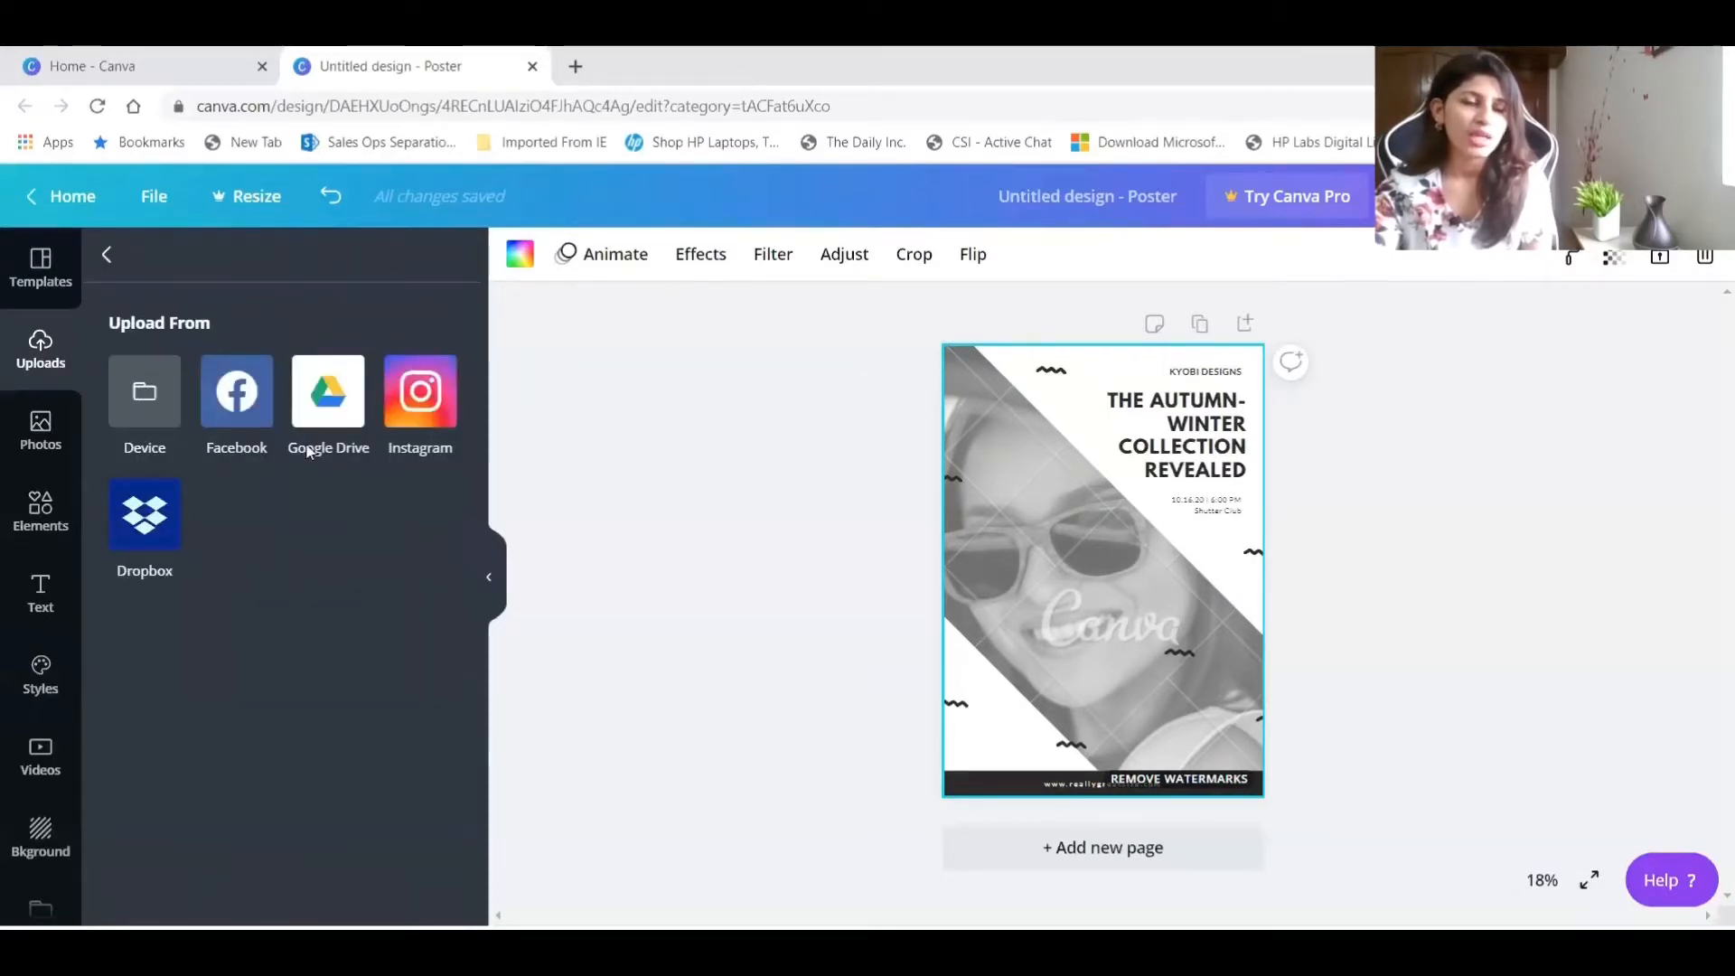
pyautogui.click(142, 392)
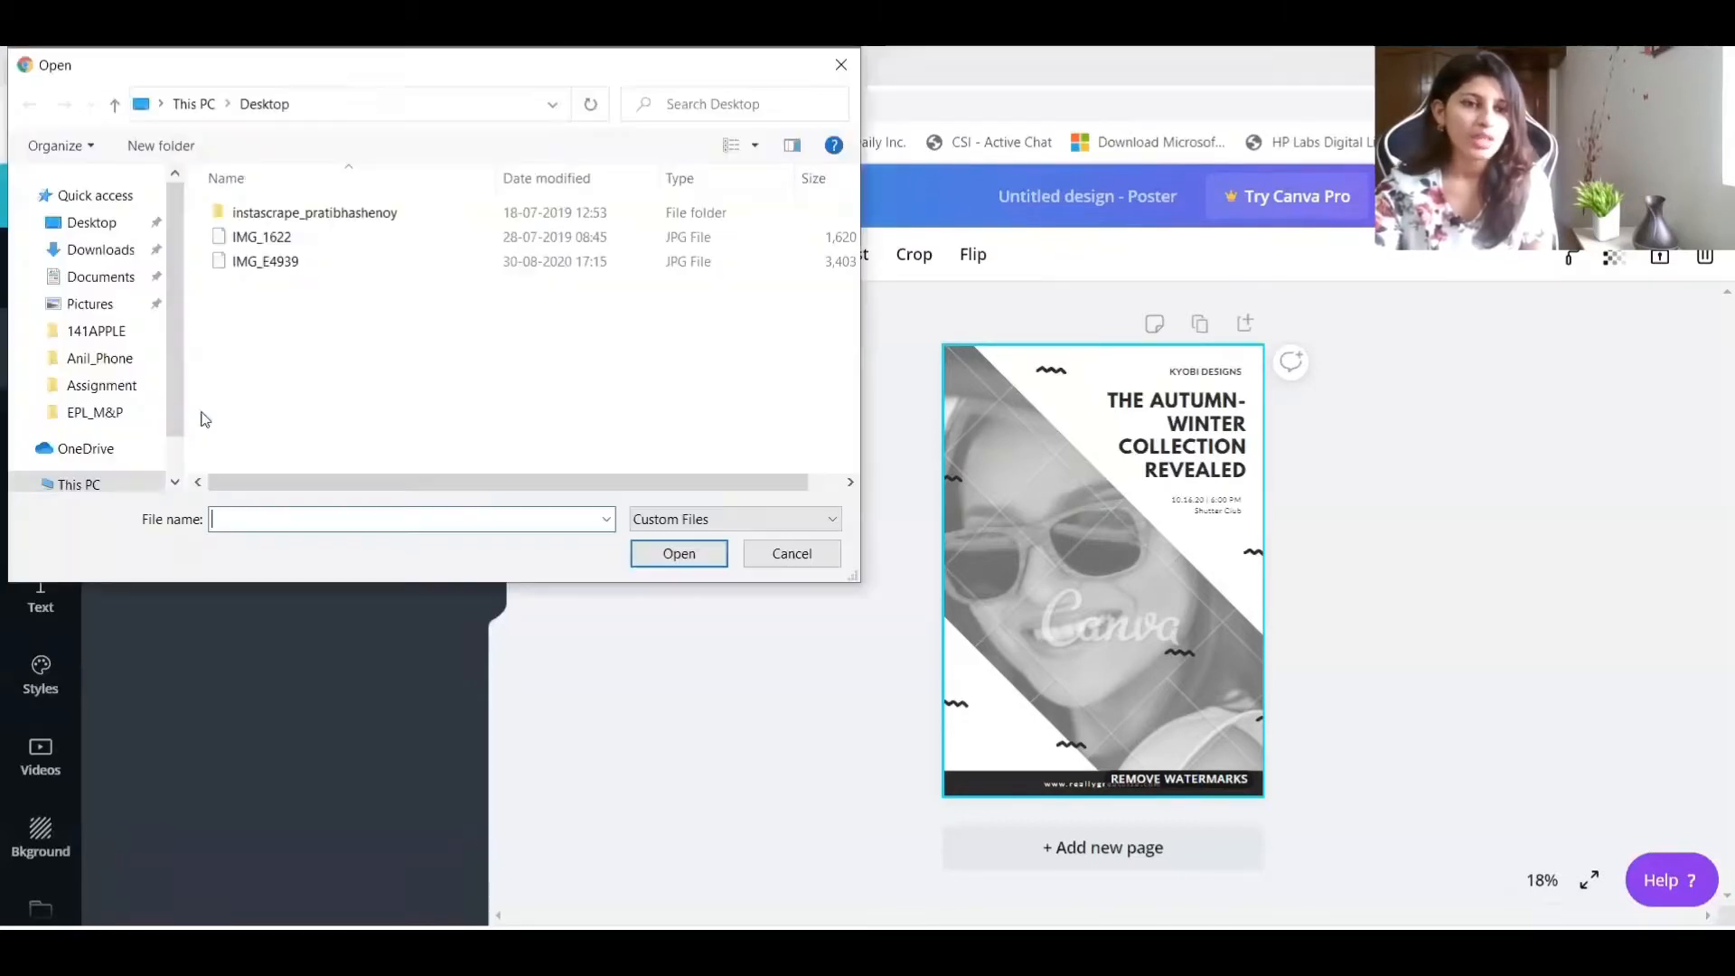
pyautogui.click(107, 251)
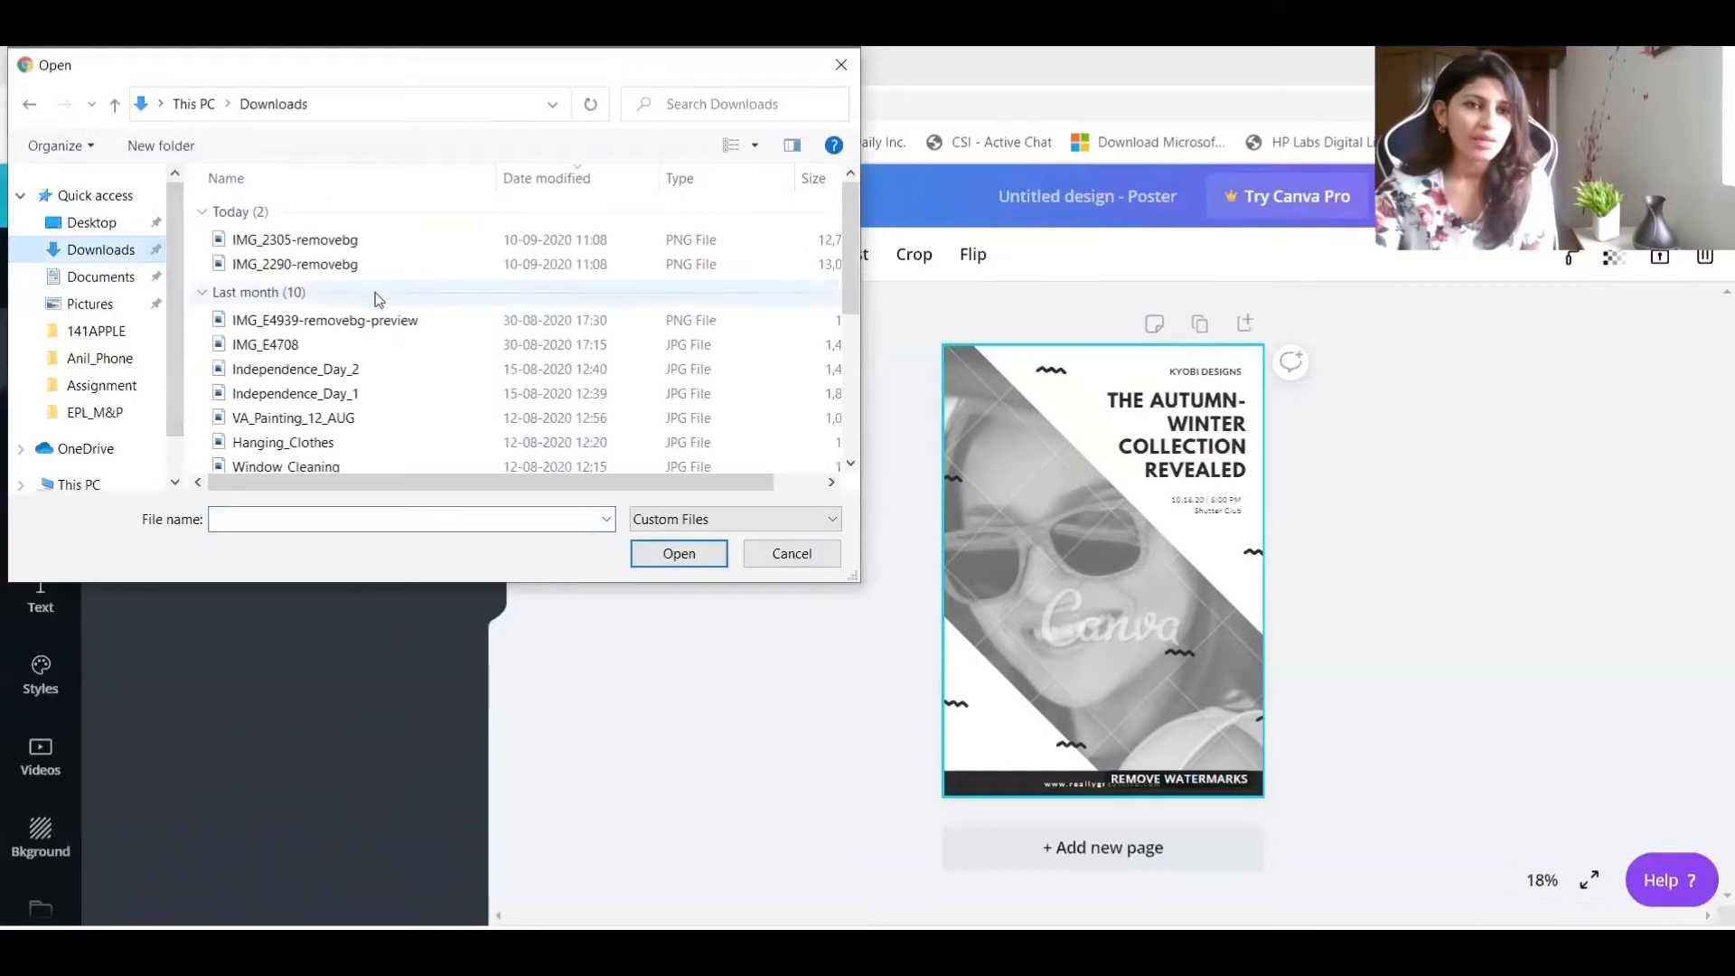
pyautogui.click(298, 242)
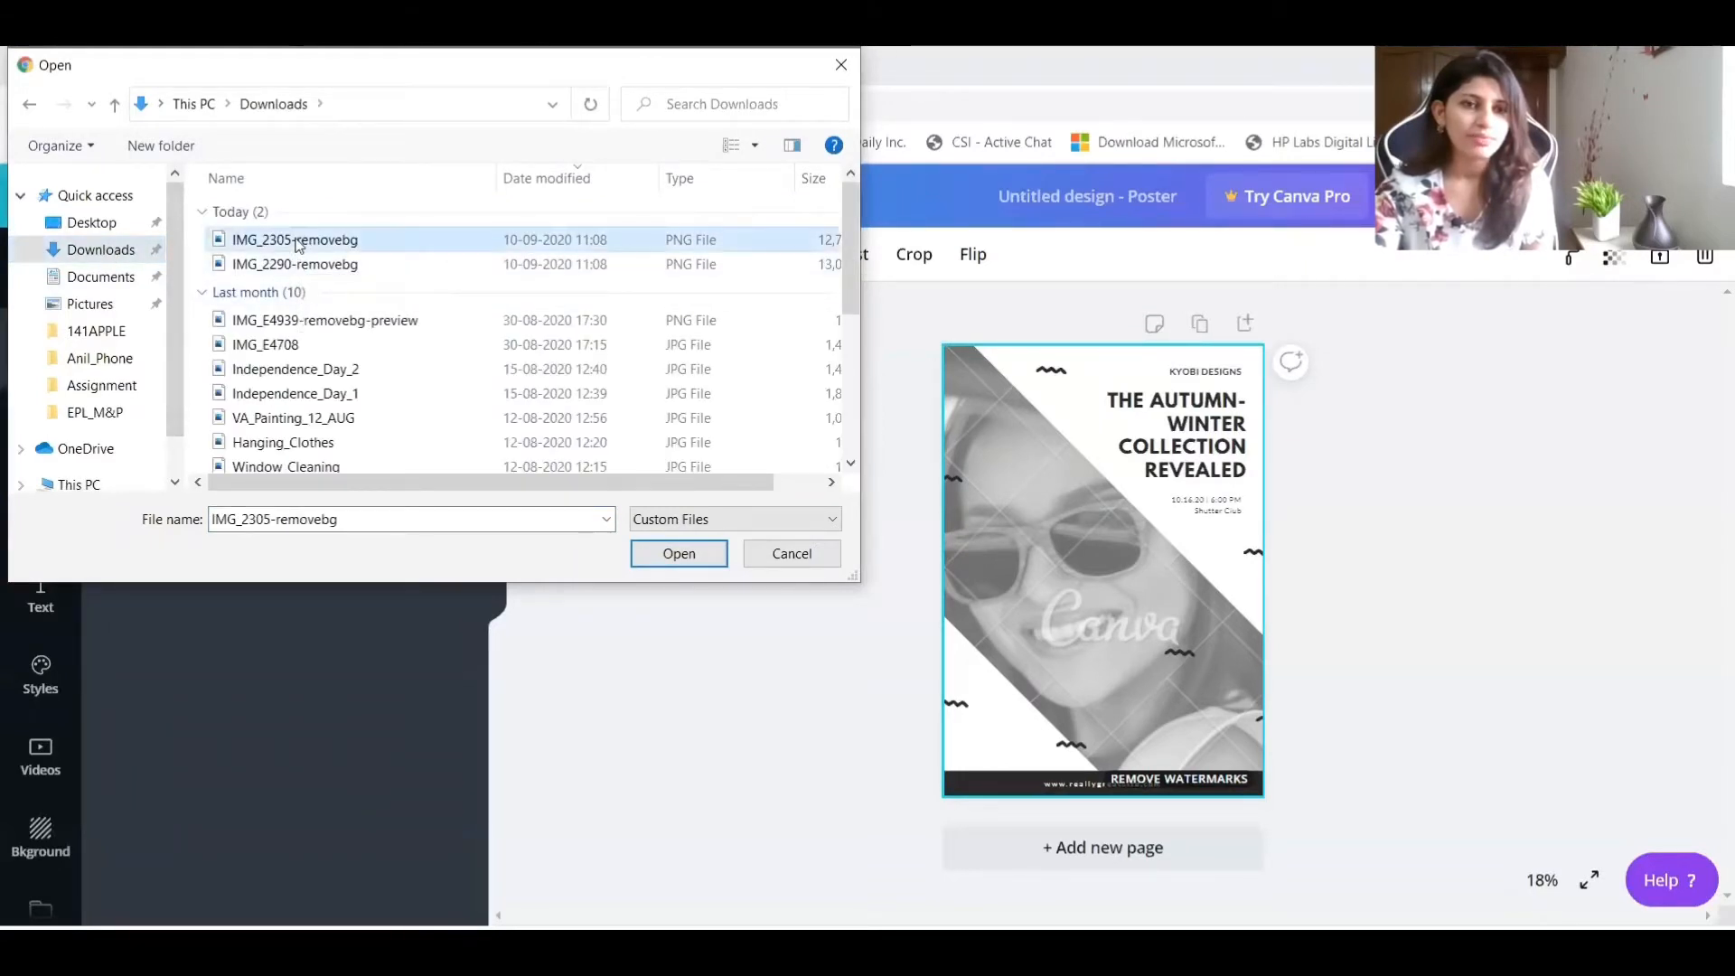
pyautogui.press('Return')
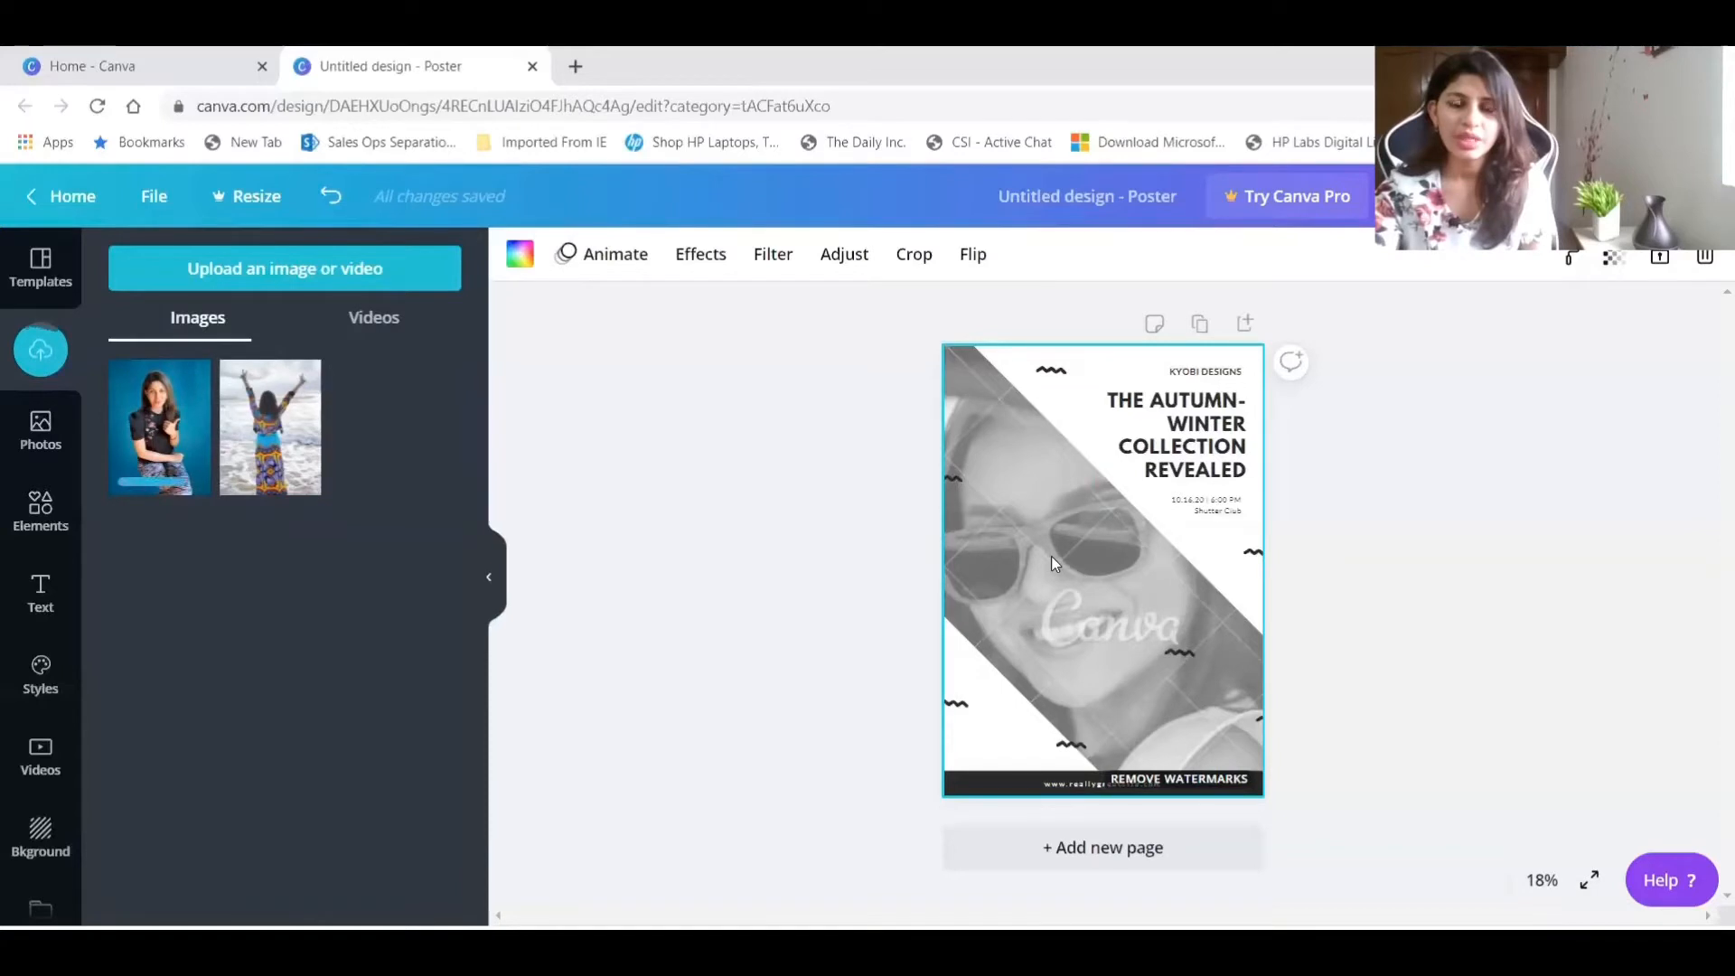
# Detach the template's photo from the background and replace it with the newly uploaded picture.
pyautogui.rightClick(1091, 580)
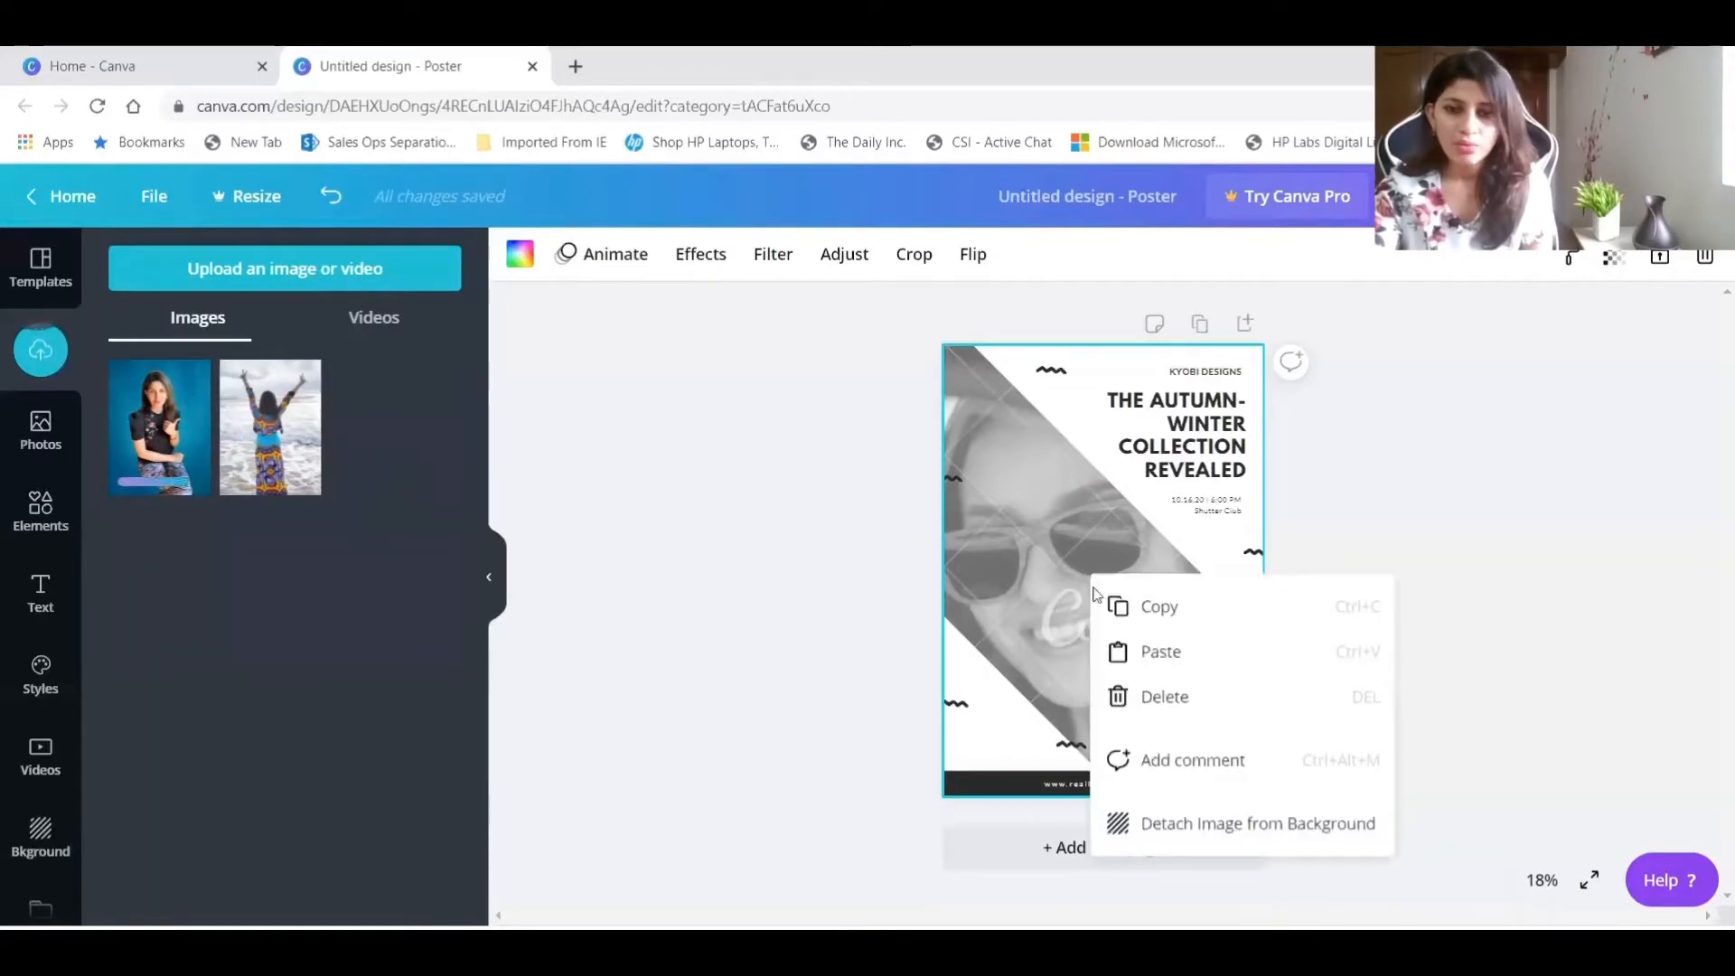
pyautogui.click(1191, 824)
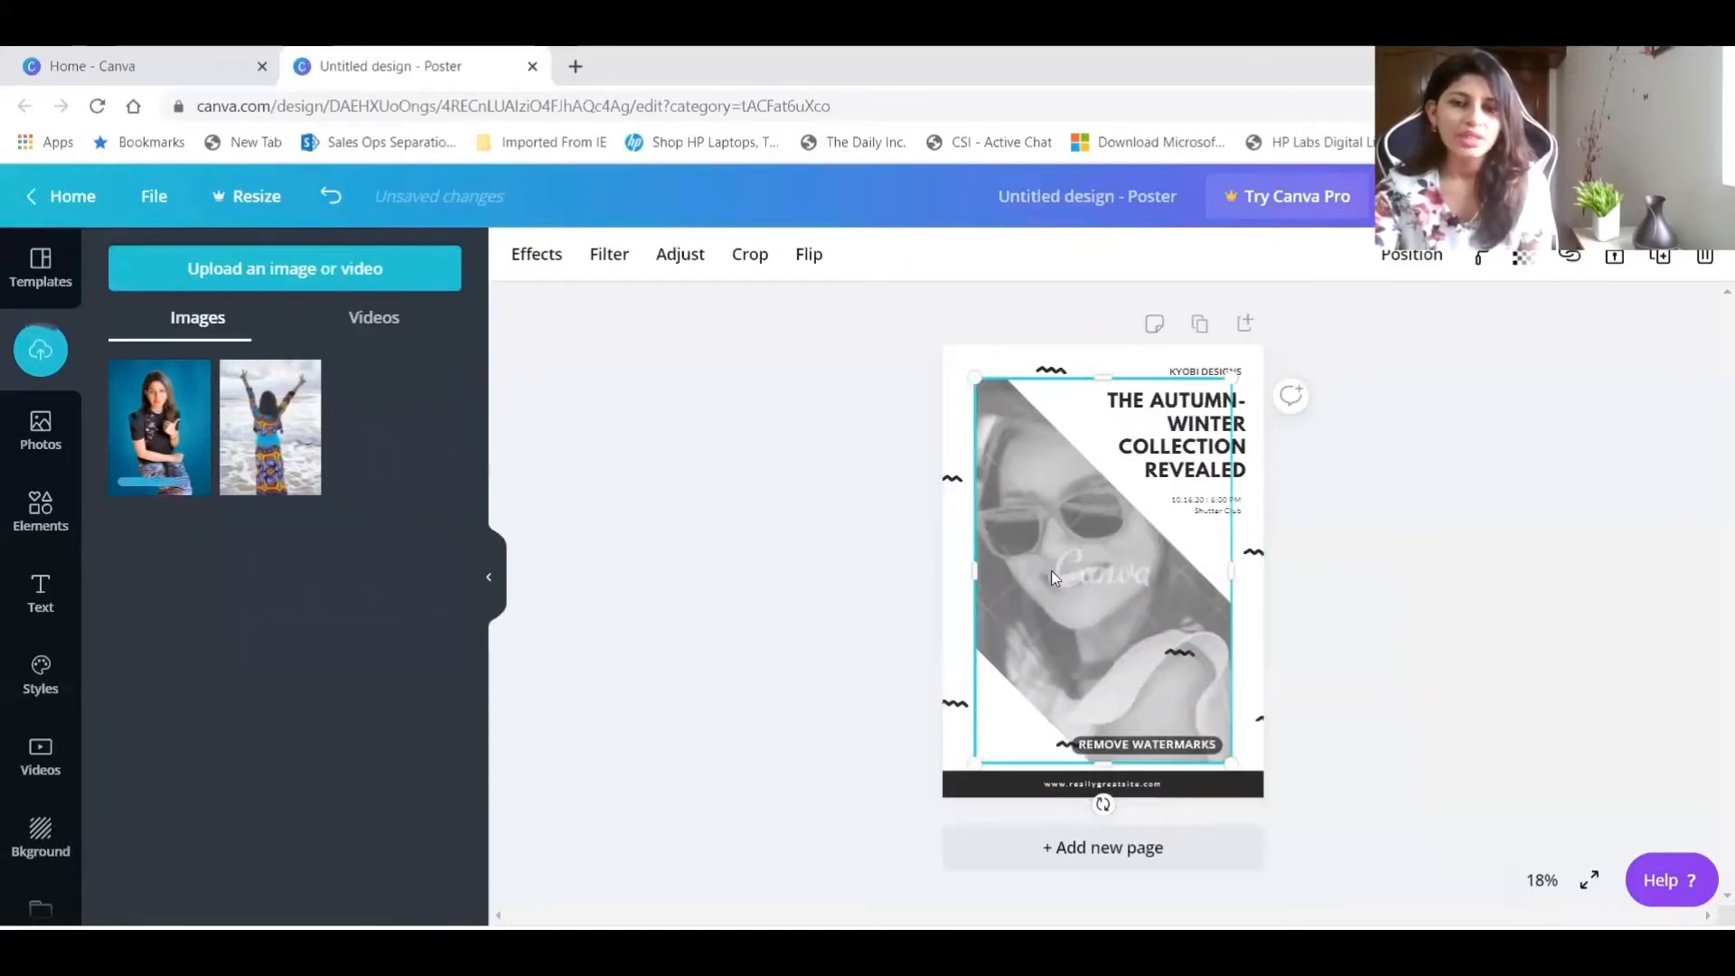
pyautogui.moveTo(1085, 656); pyautogui.dragTo(1063, 622)
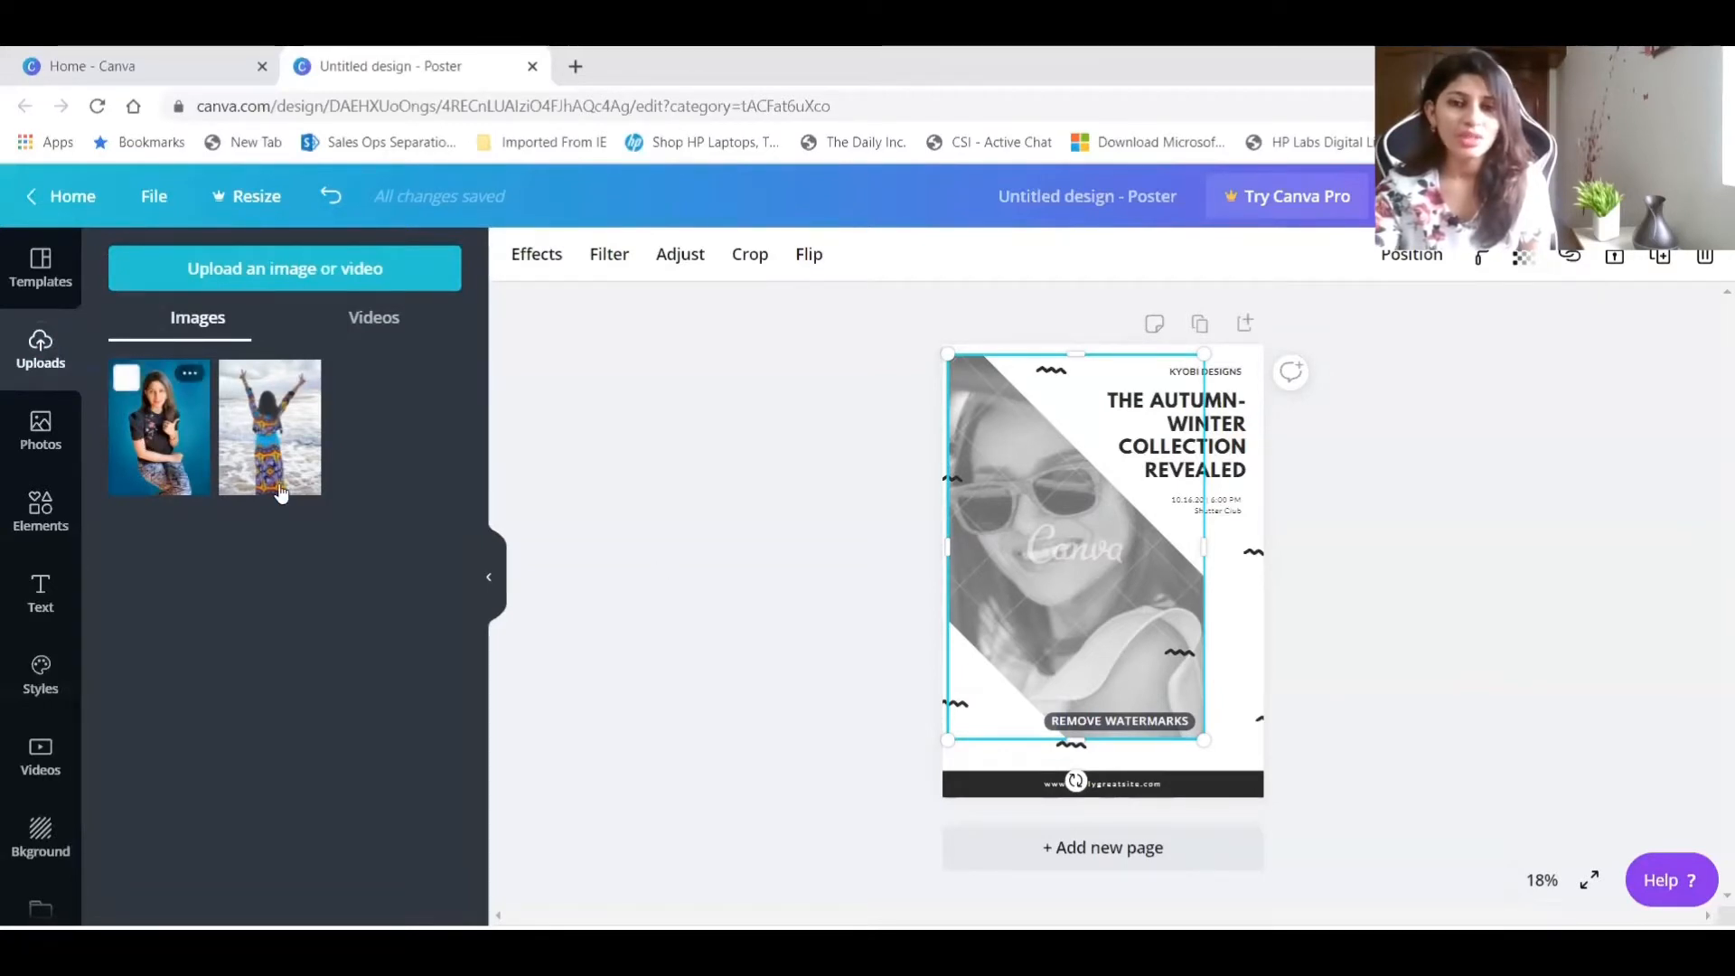
pyautogui.moveTo(159, 427); pyautogui.dragTo(1064, 583)
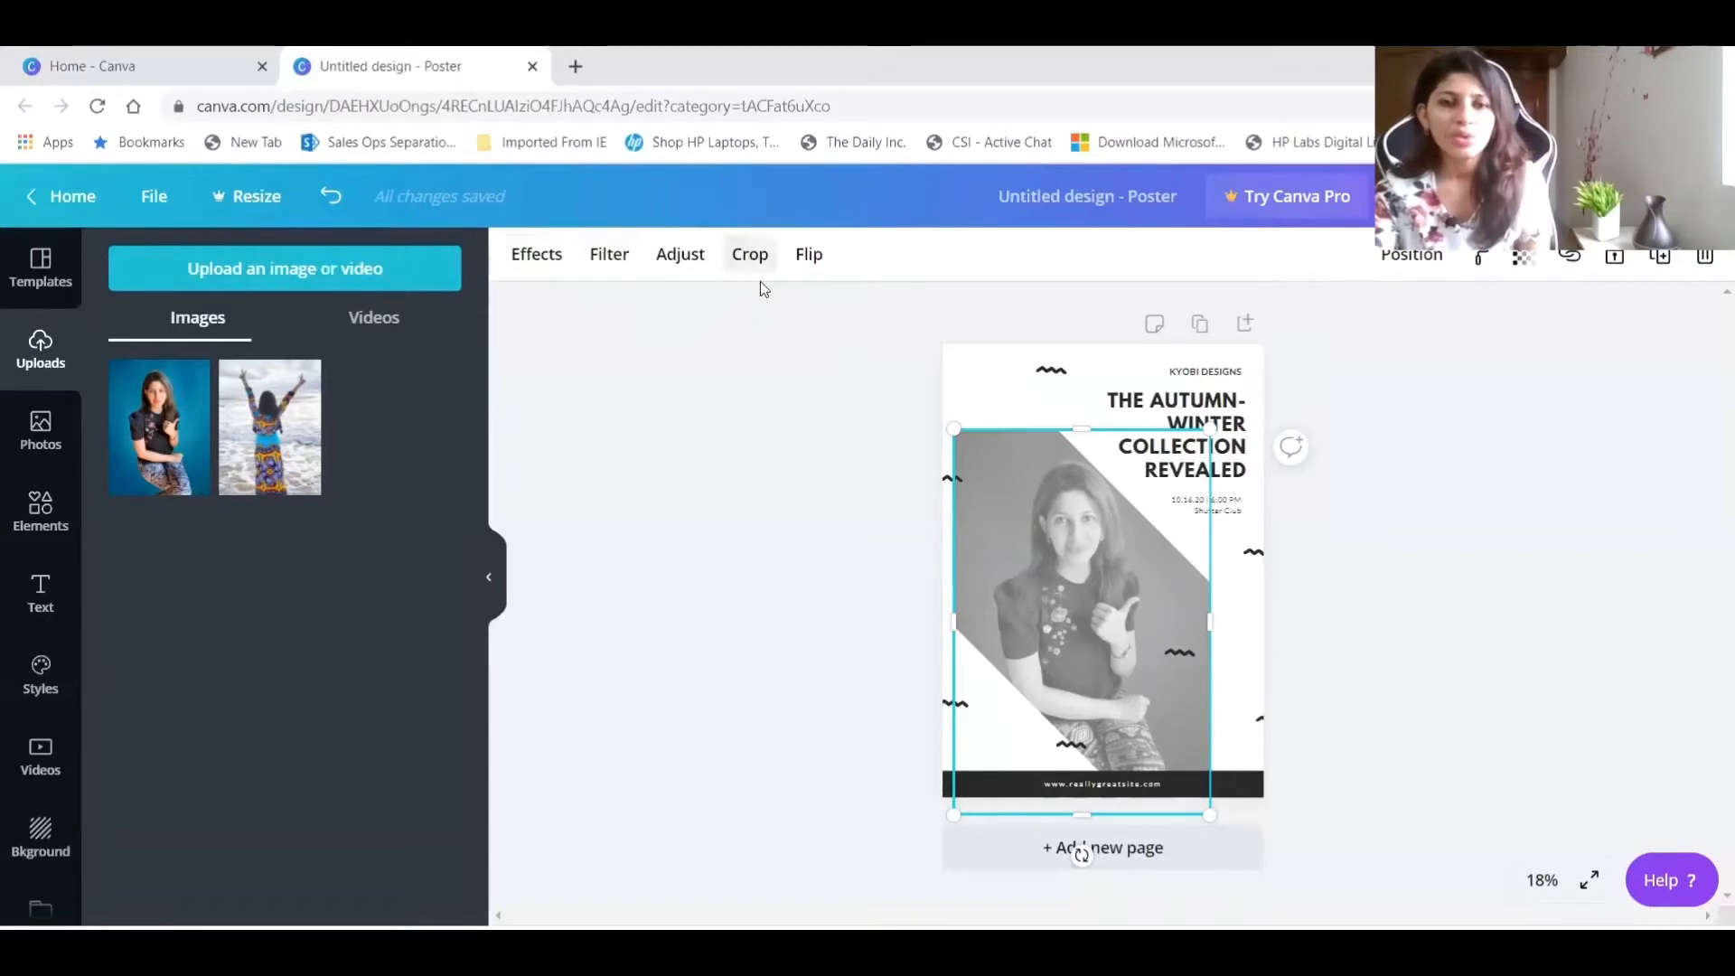
# Enlarge the replaced photo and reposition it so the woman's face and raised hand sit inside the diagonal band.
pyautogui.moveTo(1209, 428); pyautogui.dragTo(1298, 312)
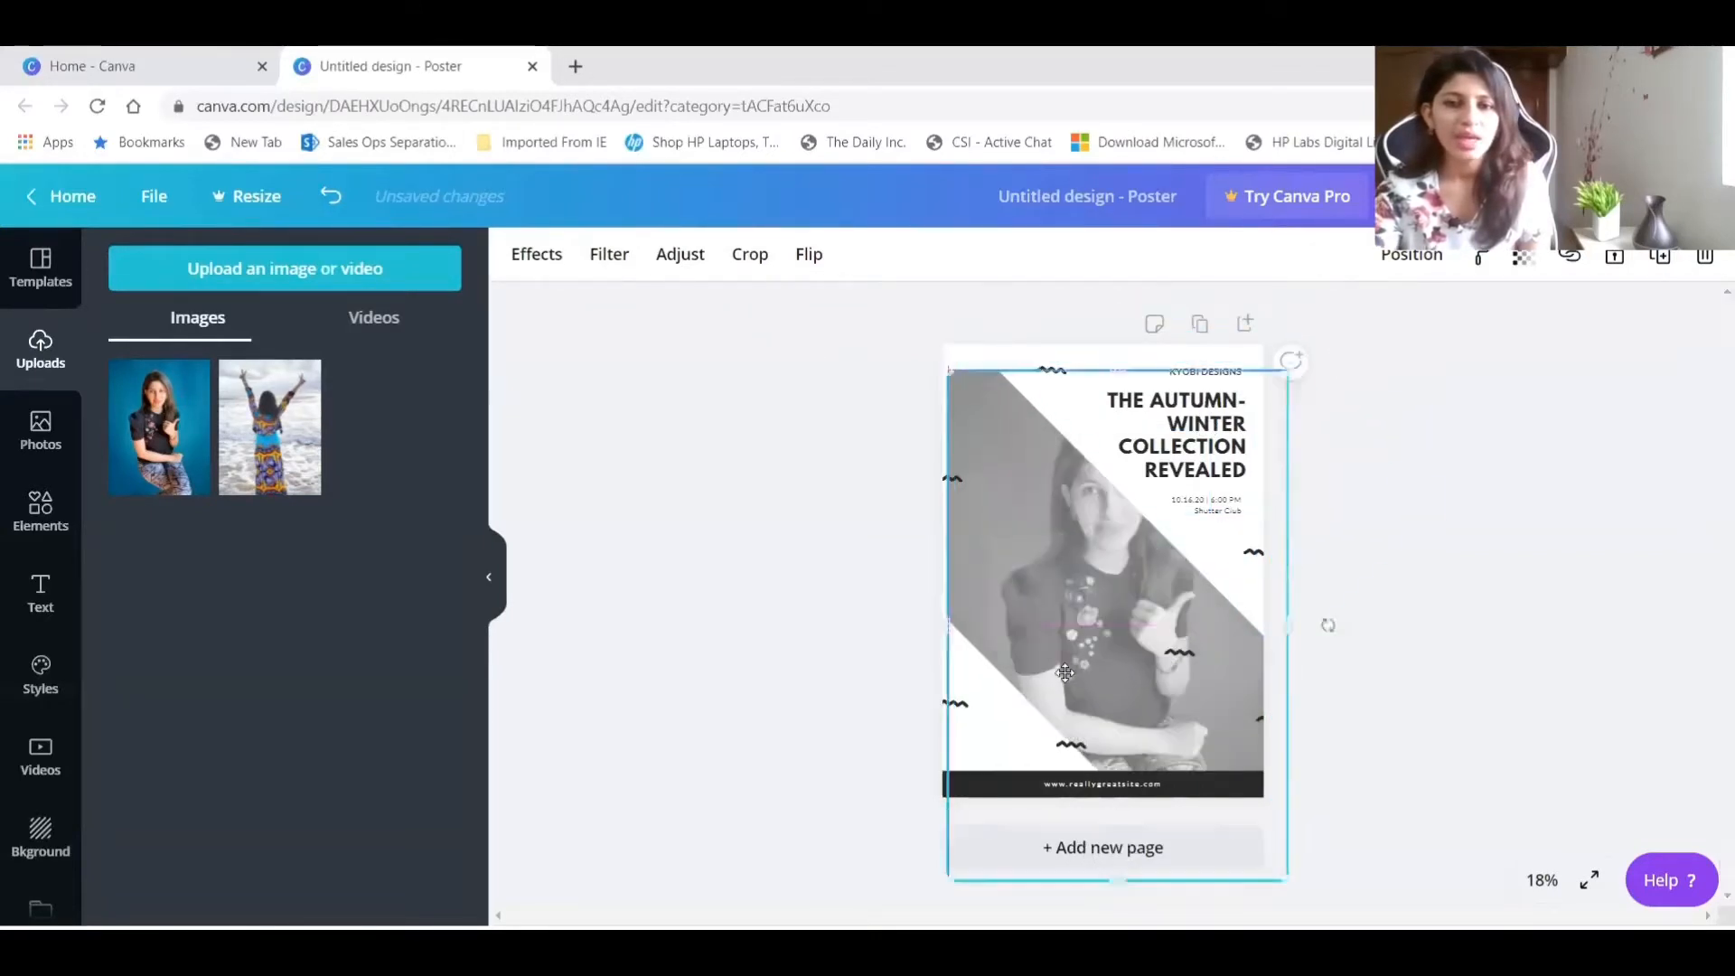
pyautogui.moveTo(1067, 639); pyautogui.dragTo(1051, 698)
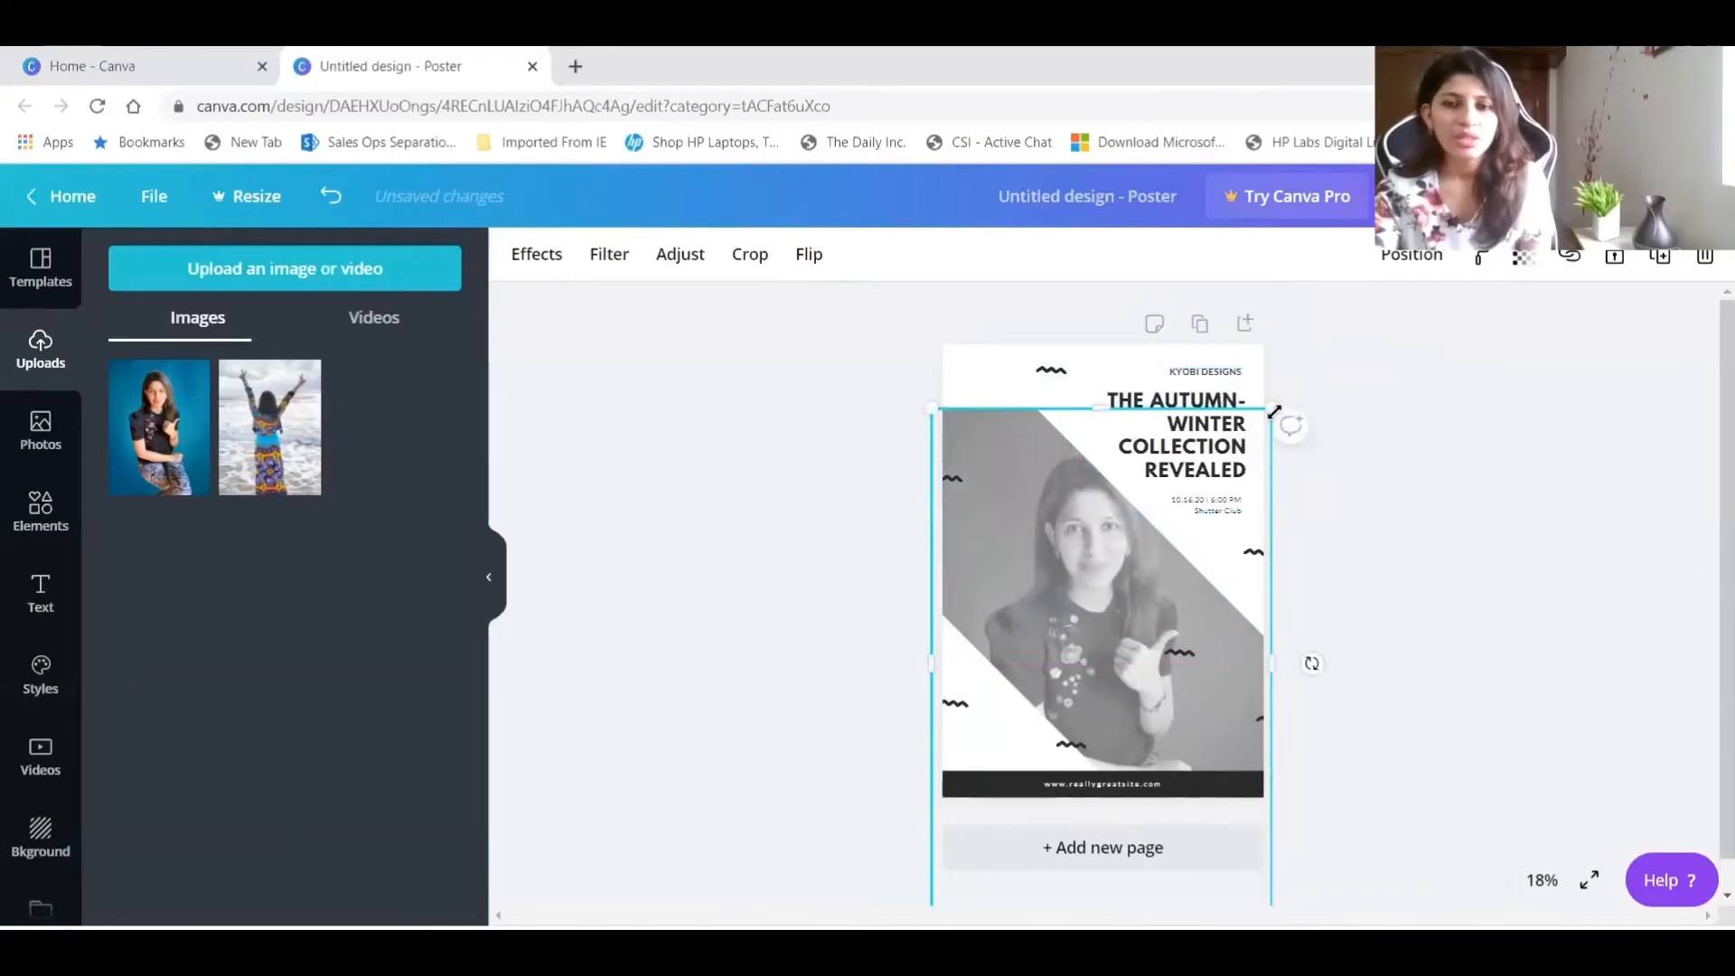
pyautogui.moveTo(1272, 408); pyautogui.dragTo(1289, 361)
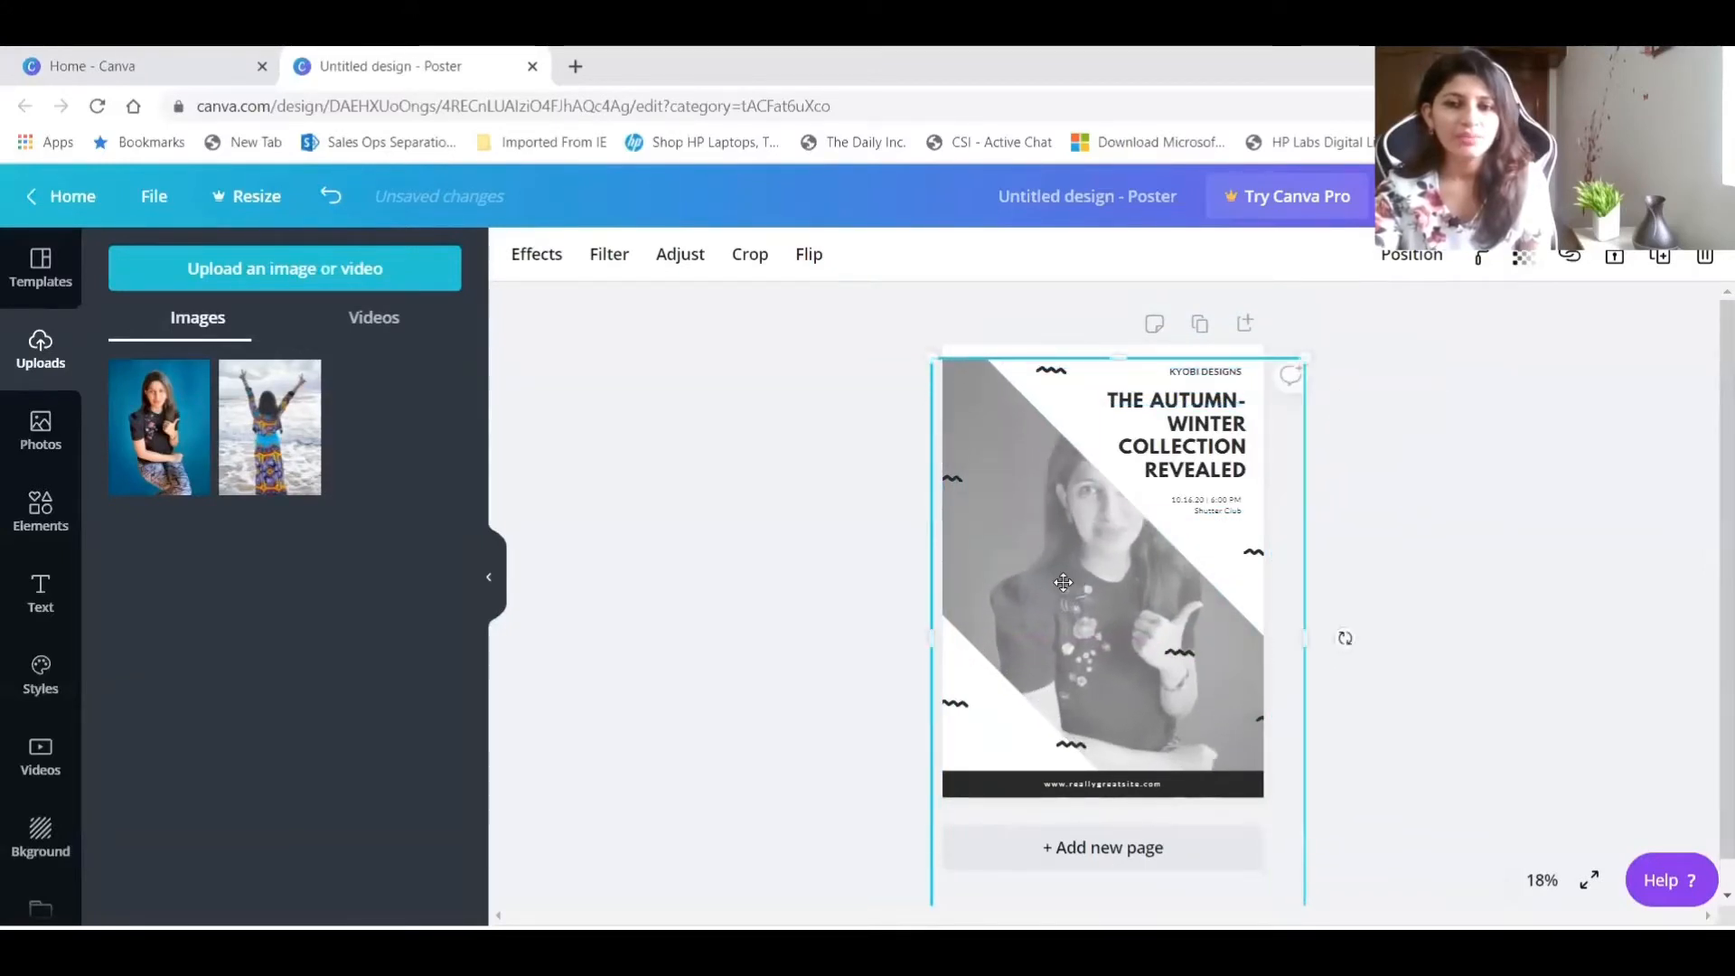
pyautogui.moveTo(1065, 599); pyautogui.dragTo(1035, 571)
# Check the Duotone effect, try photo filters such as Epic, Festive, Solar, Dalliance, Rosie and Afterglow, and set the filter to None.
pyautogui.click(537, 254)
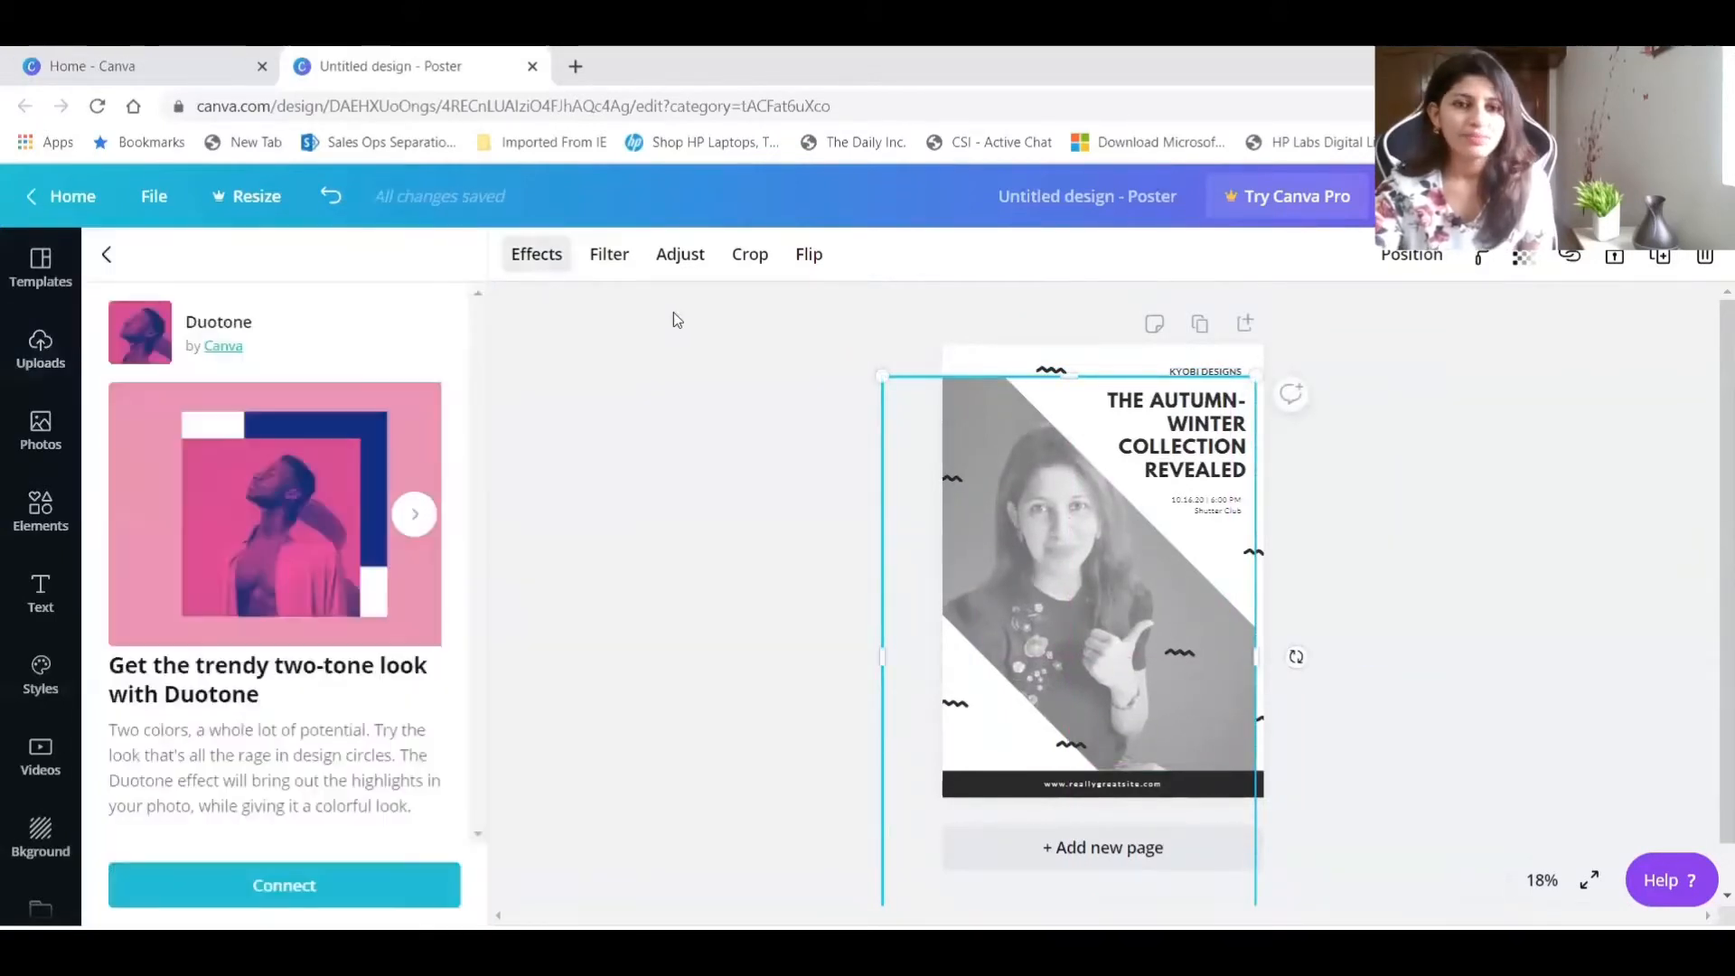
pyautogui.click(612, 258)
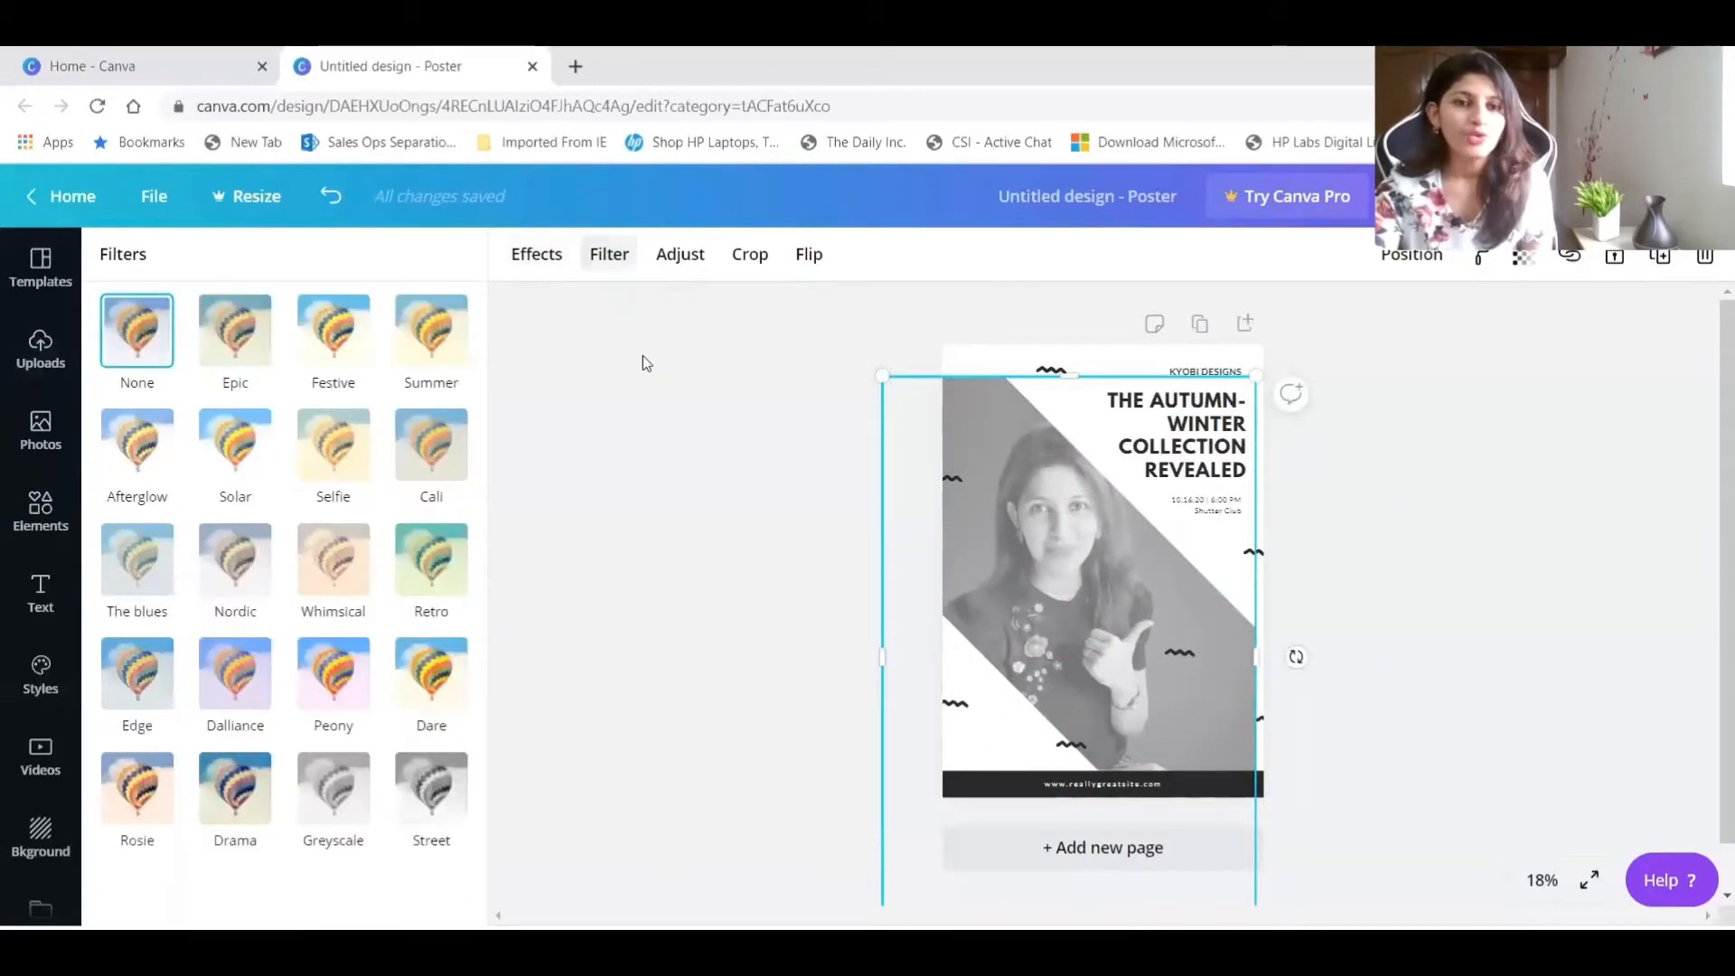
pyautogui.click(252, 349)
pyautogui.click(322, 352)
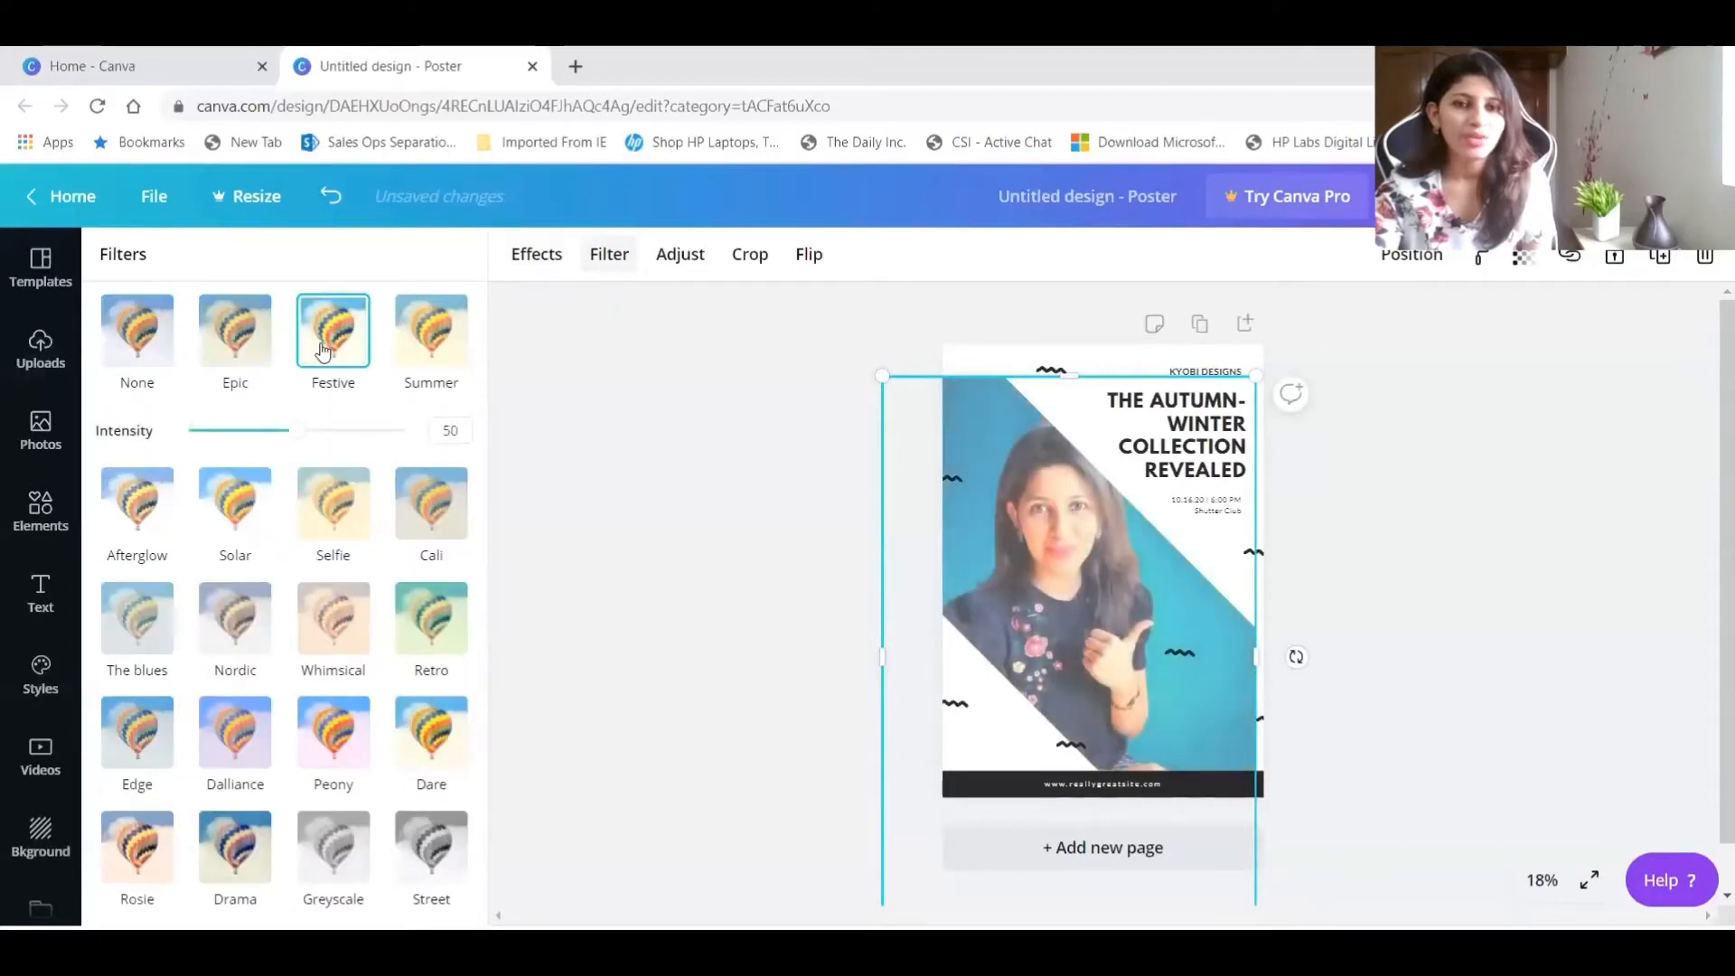
pyautogui.click(429, 330)
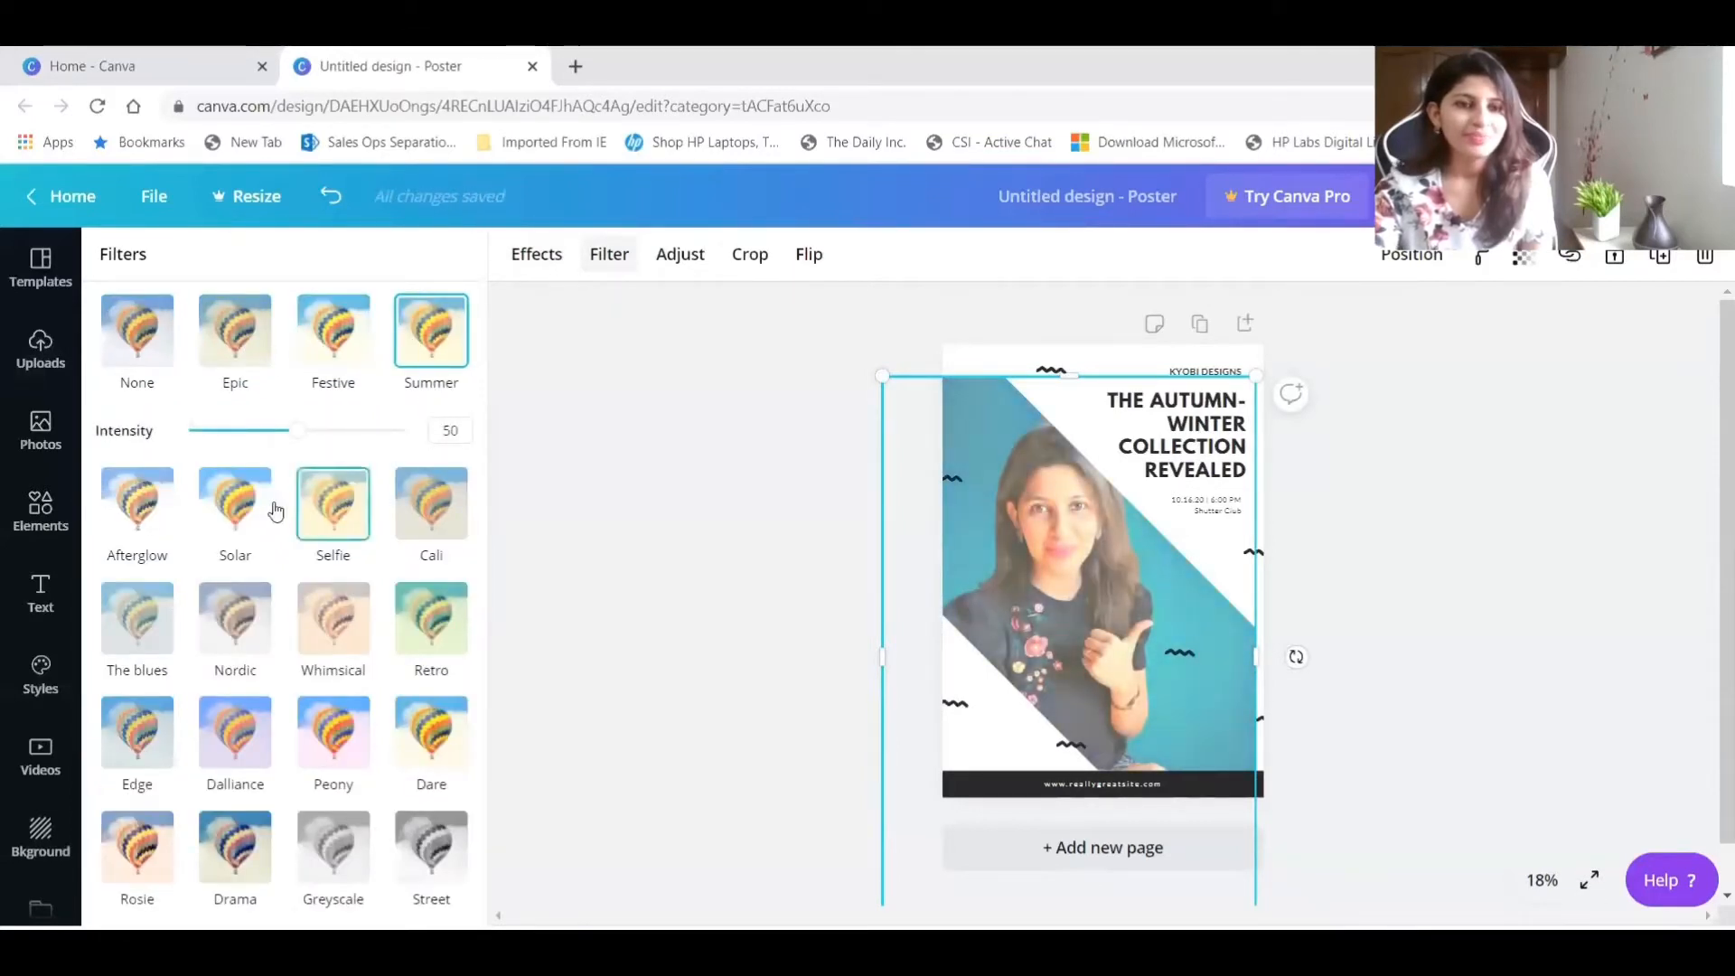
pyautogui.click(242, 512)
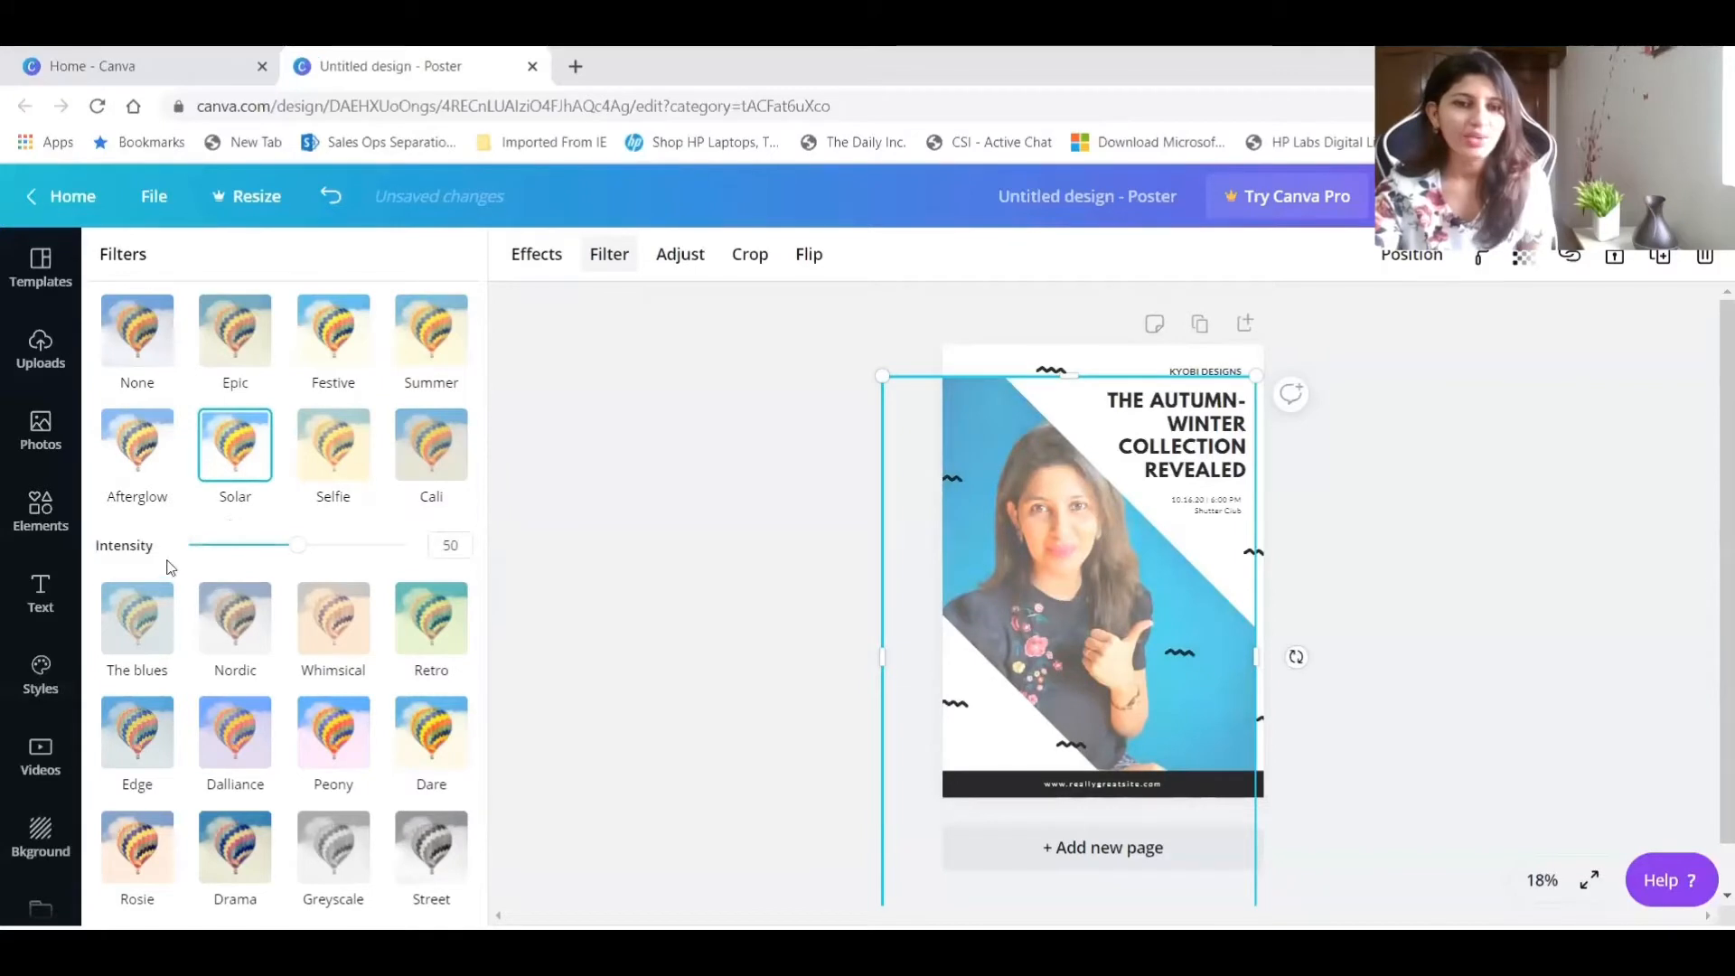
pyautogui.click(248, 734)
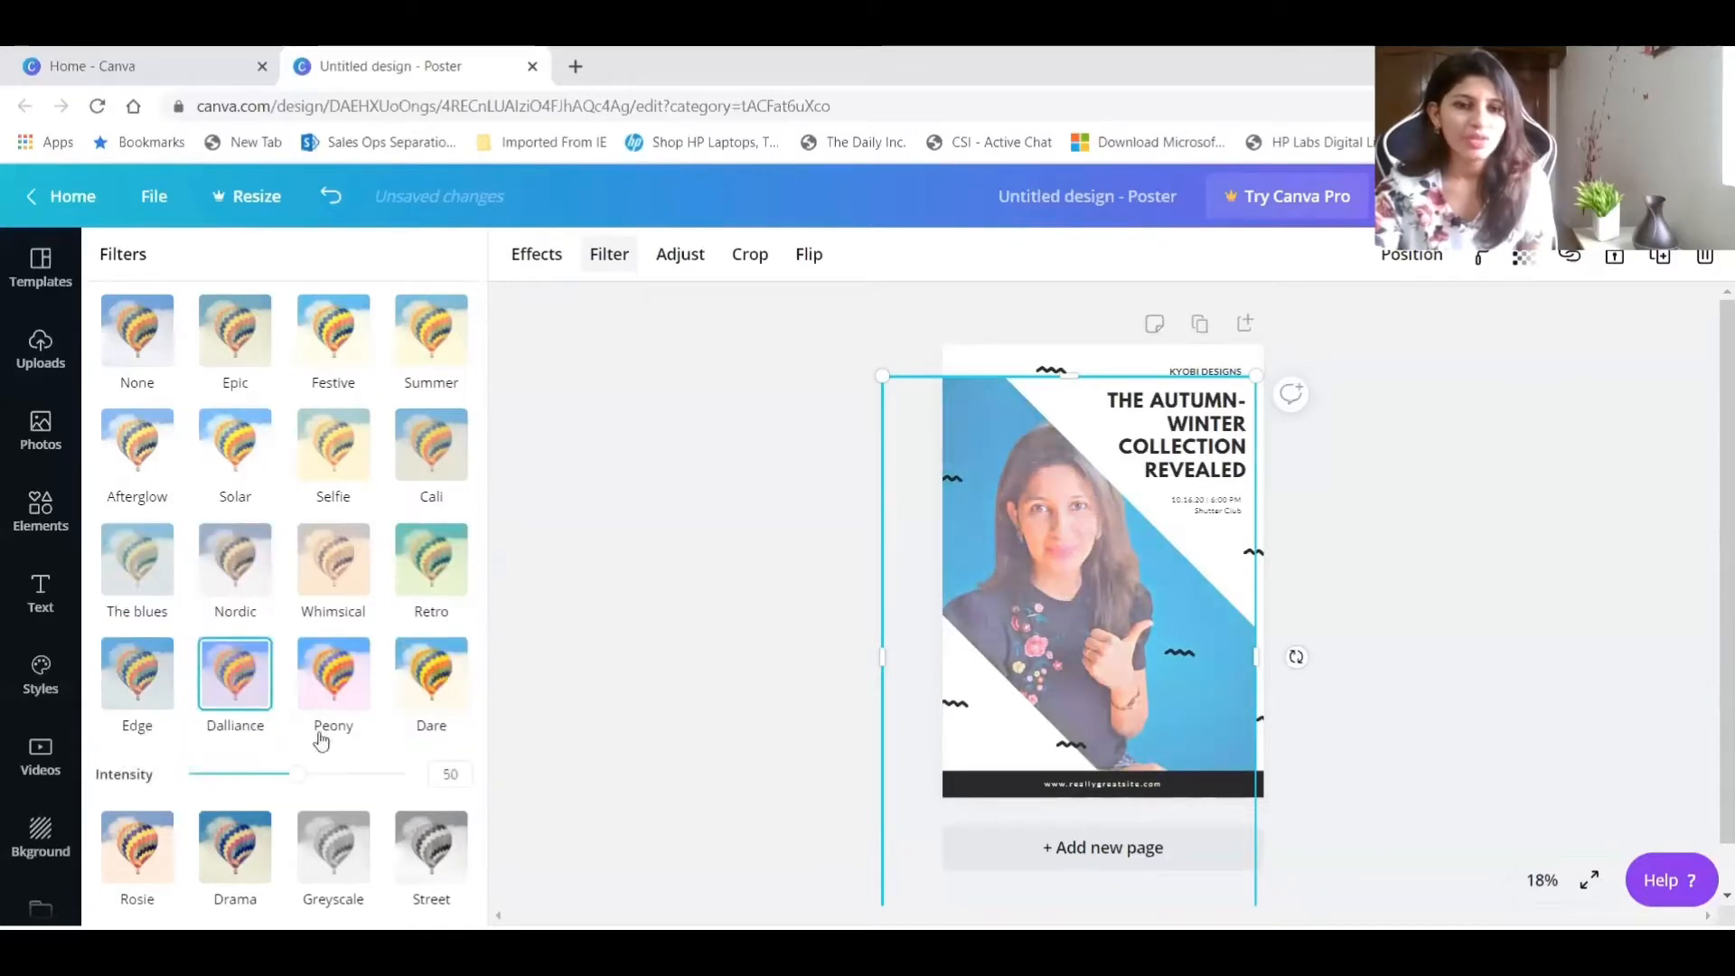
pyautogui.click(327, 691)
pyautogui.click(432, 687)
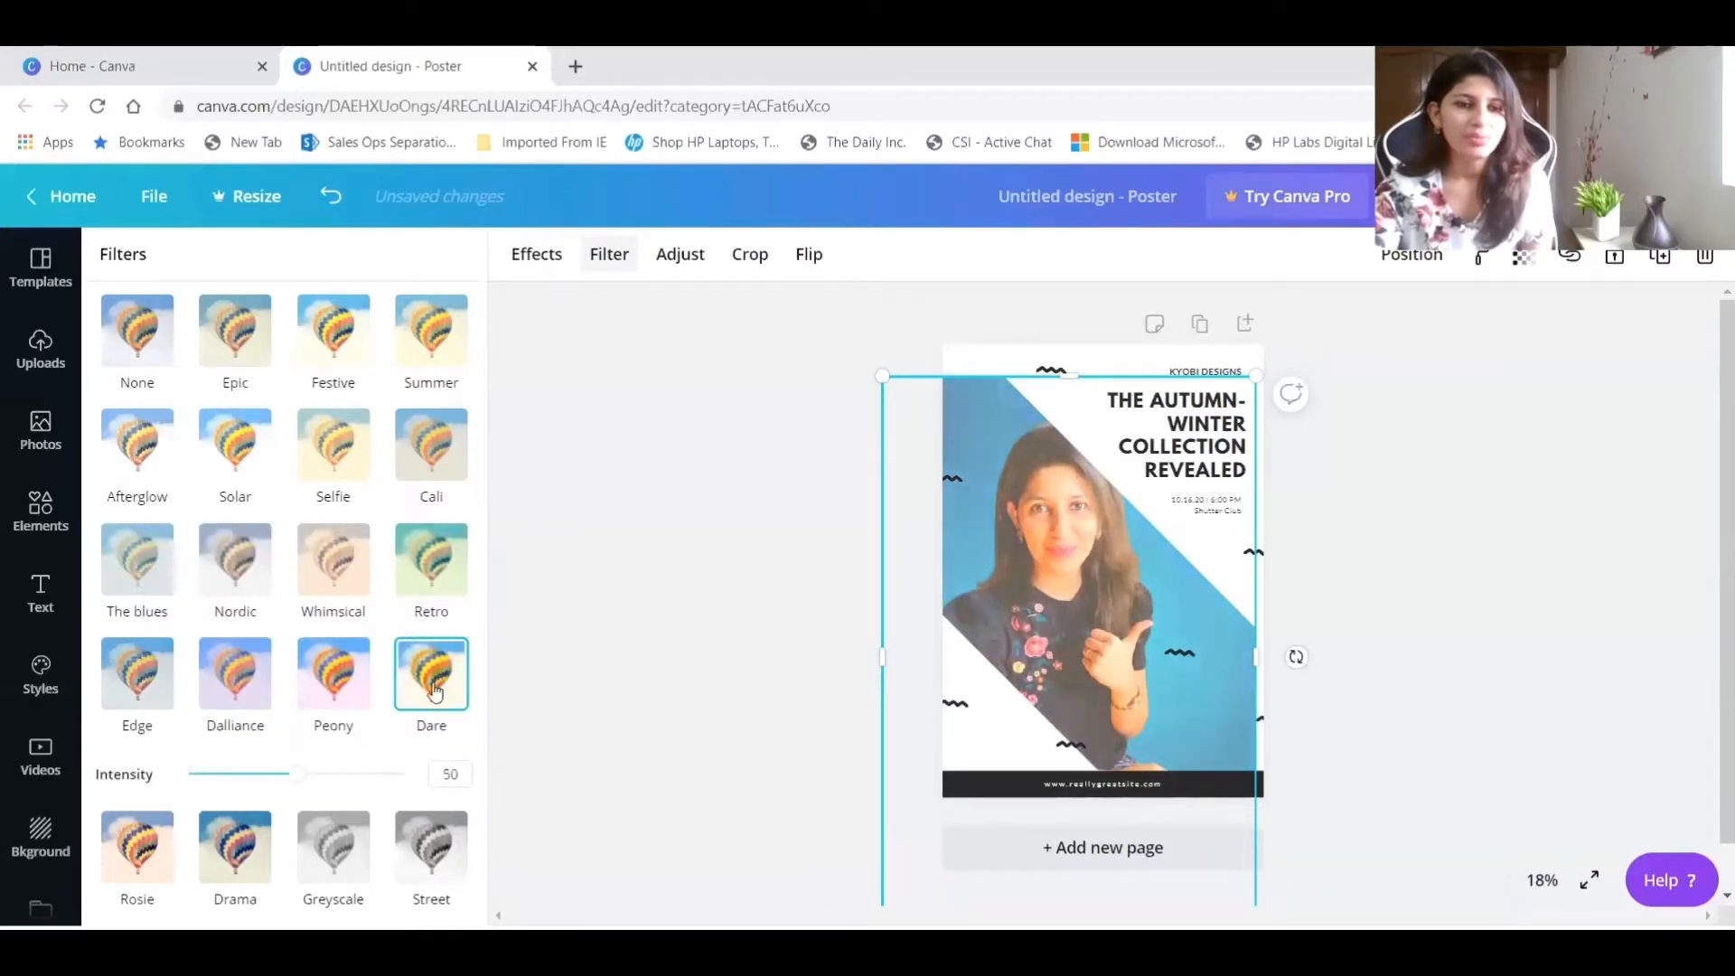
pyautogui.click(142, 845)
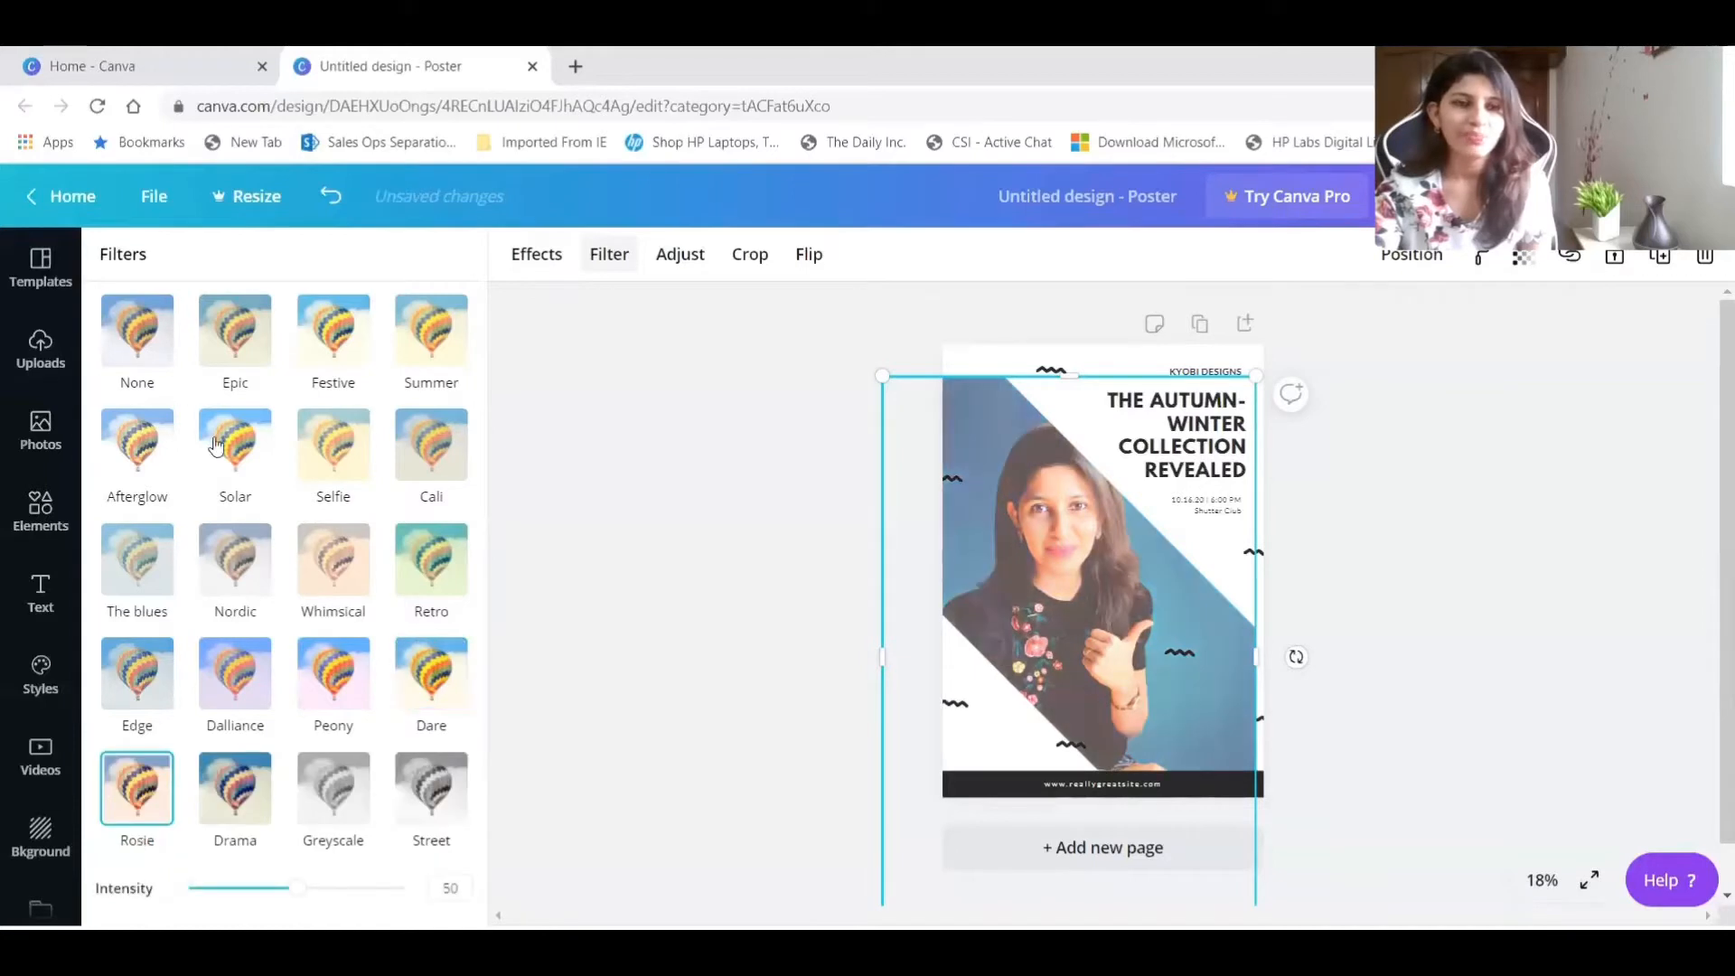
pyautogui.click(140, 452)
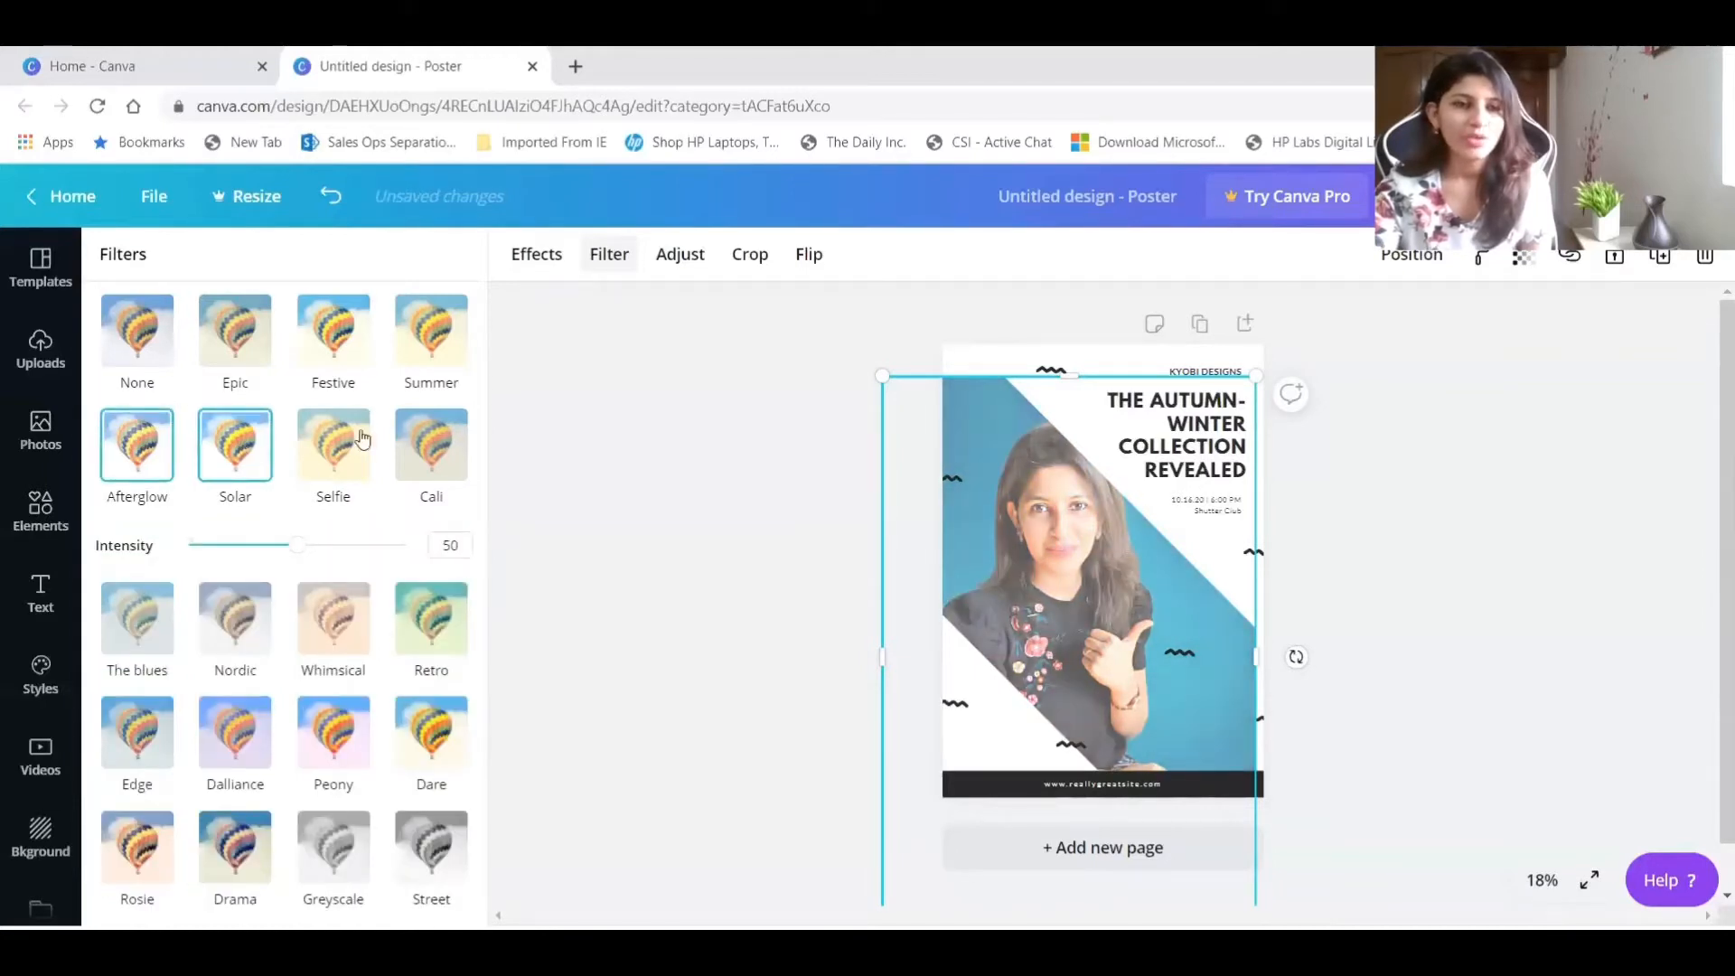
pyautogui.click(348, 341)
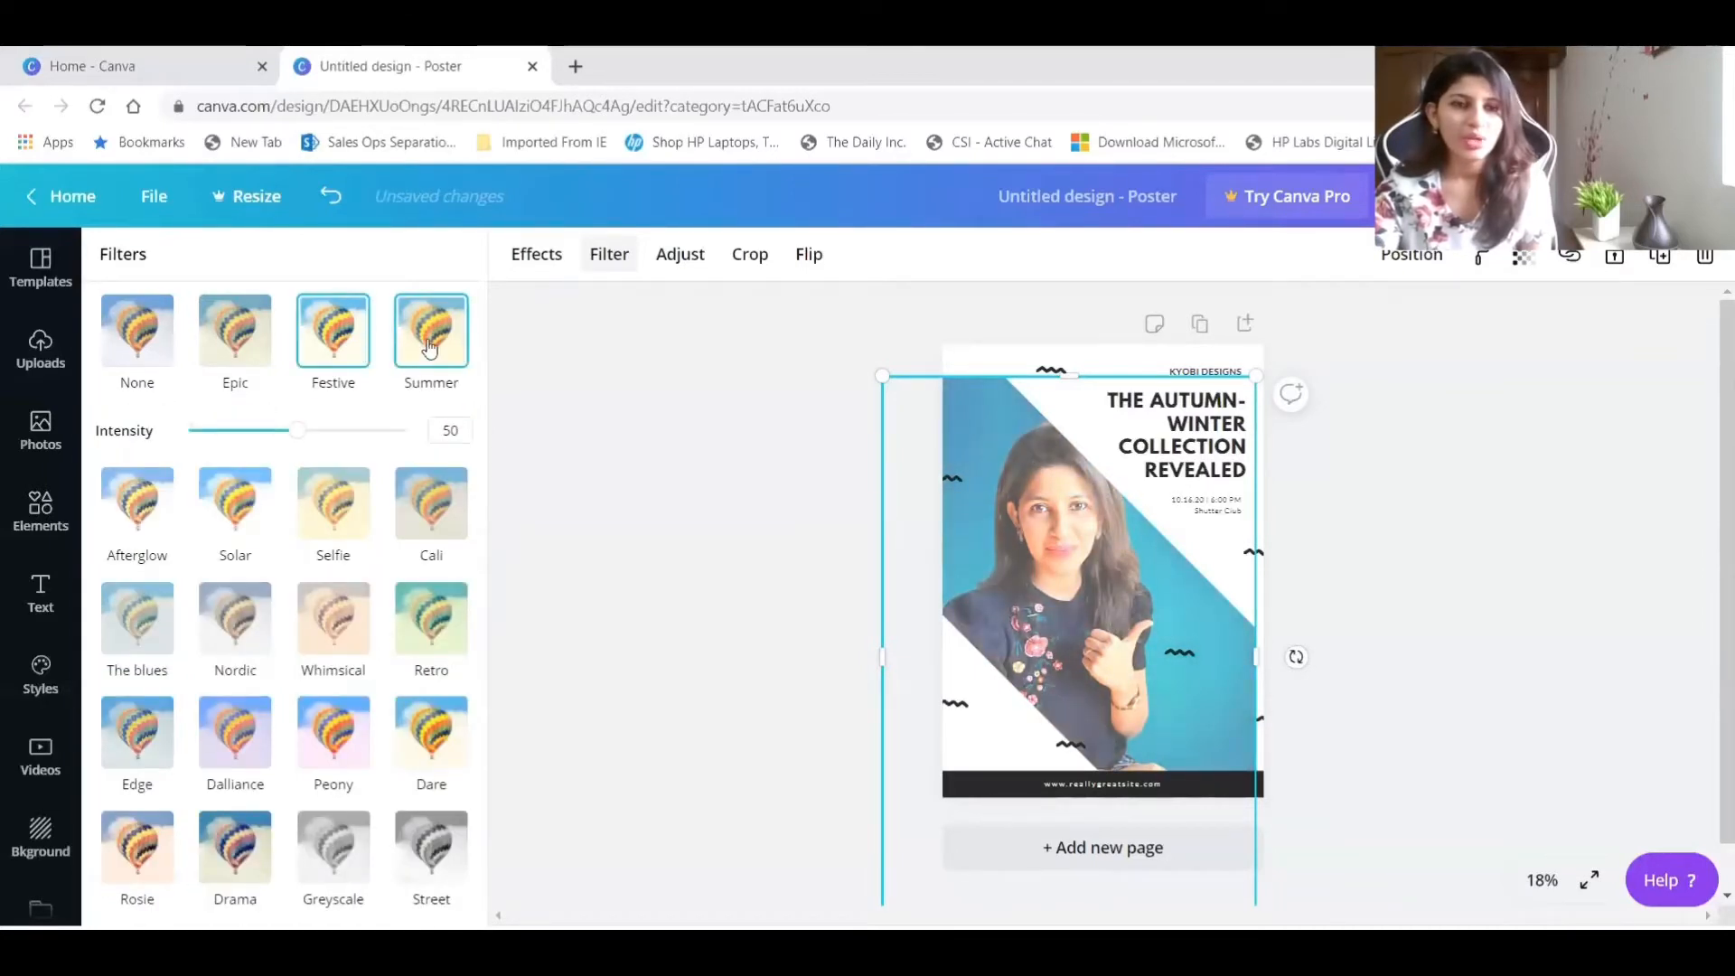
pyautogui.click(423, 351)
pyautogui.click(142, 337)
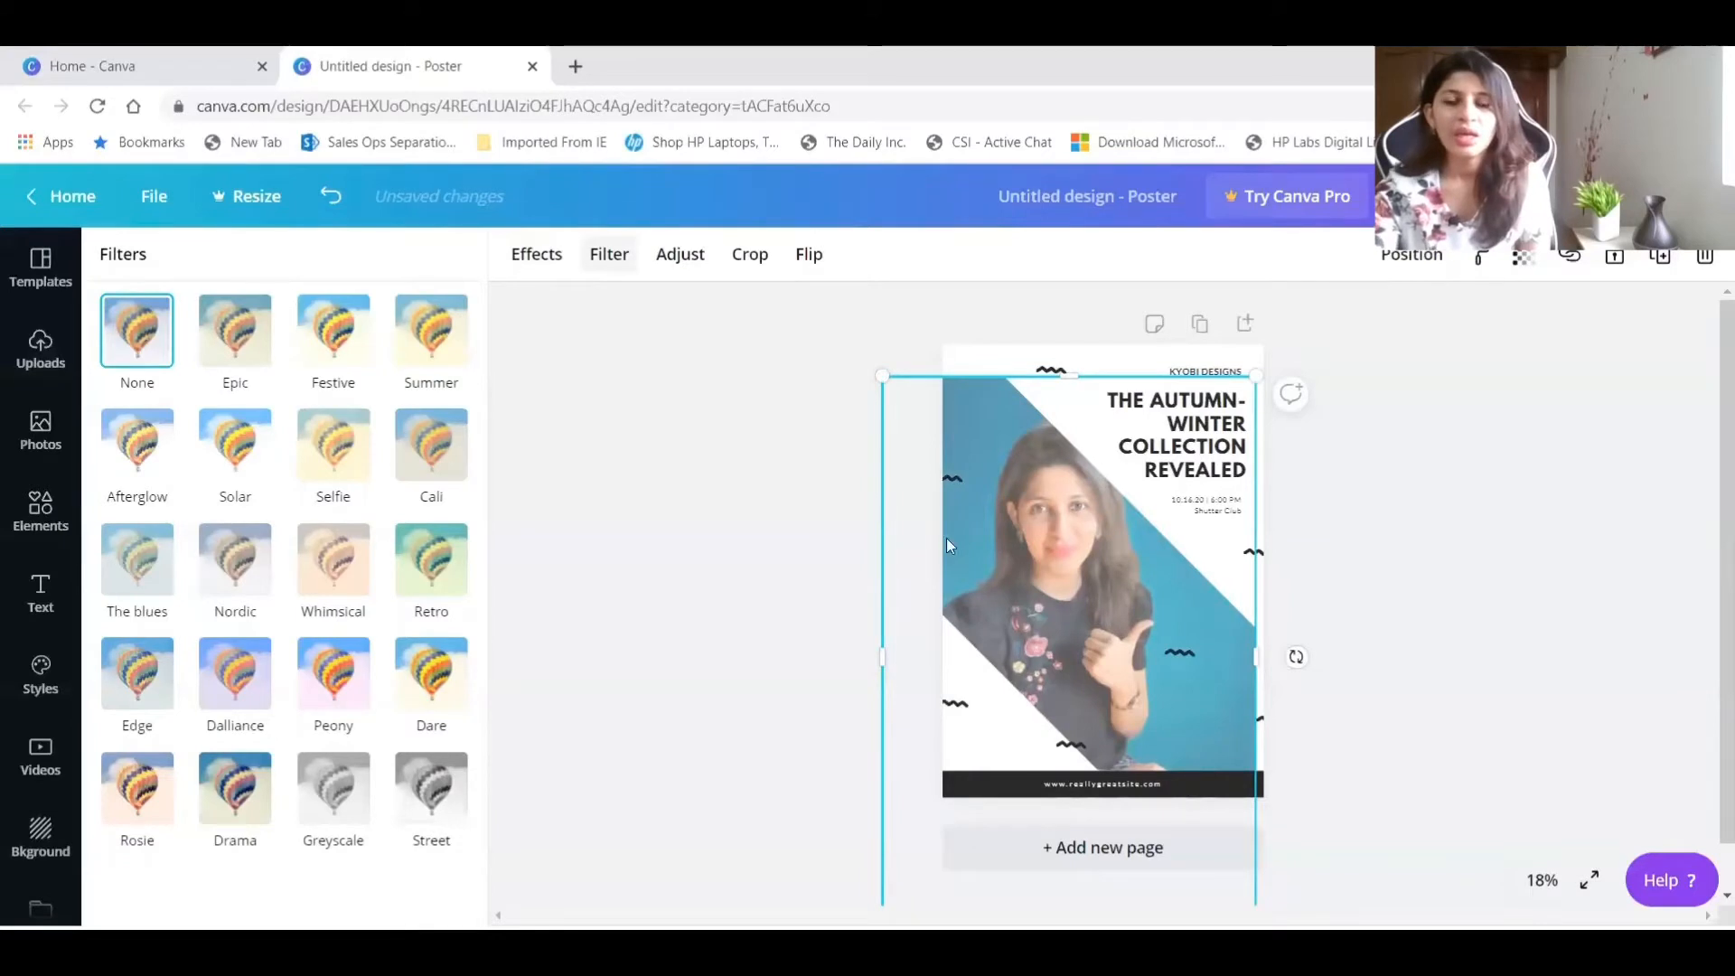
# Shift the photo slightly, and crop it with the picture enlarged and moved inside the frame around the woman's upper body.
pyautogui.moveTo(1084, 531); pyautogui.dragTo(1072, 541)
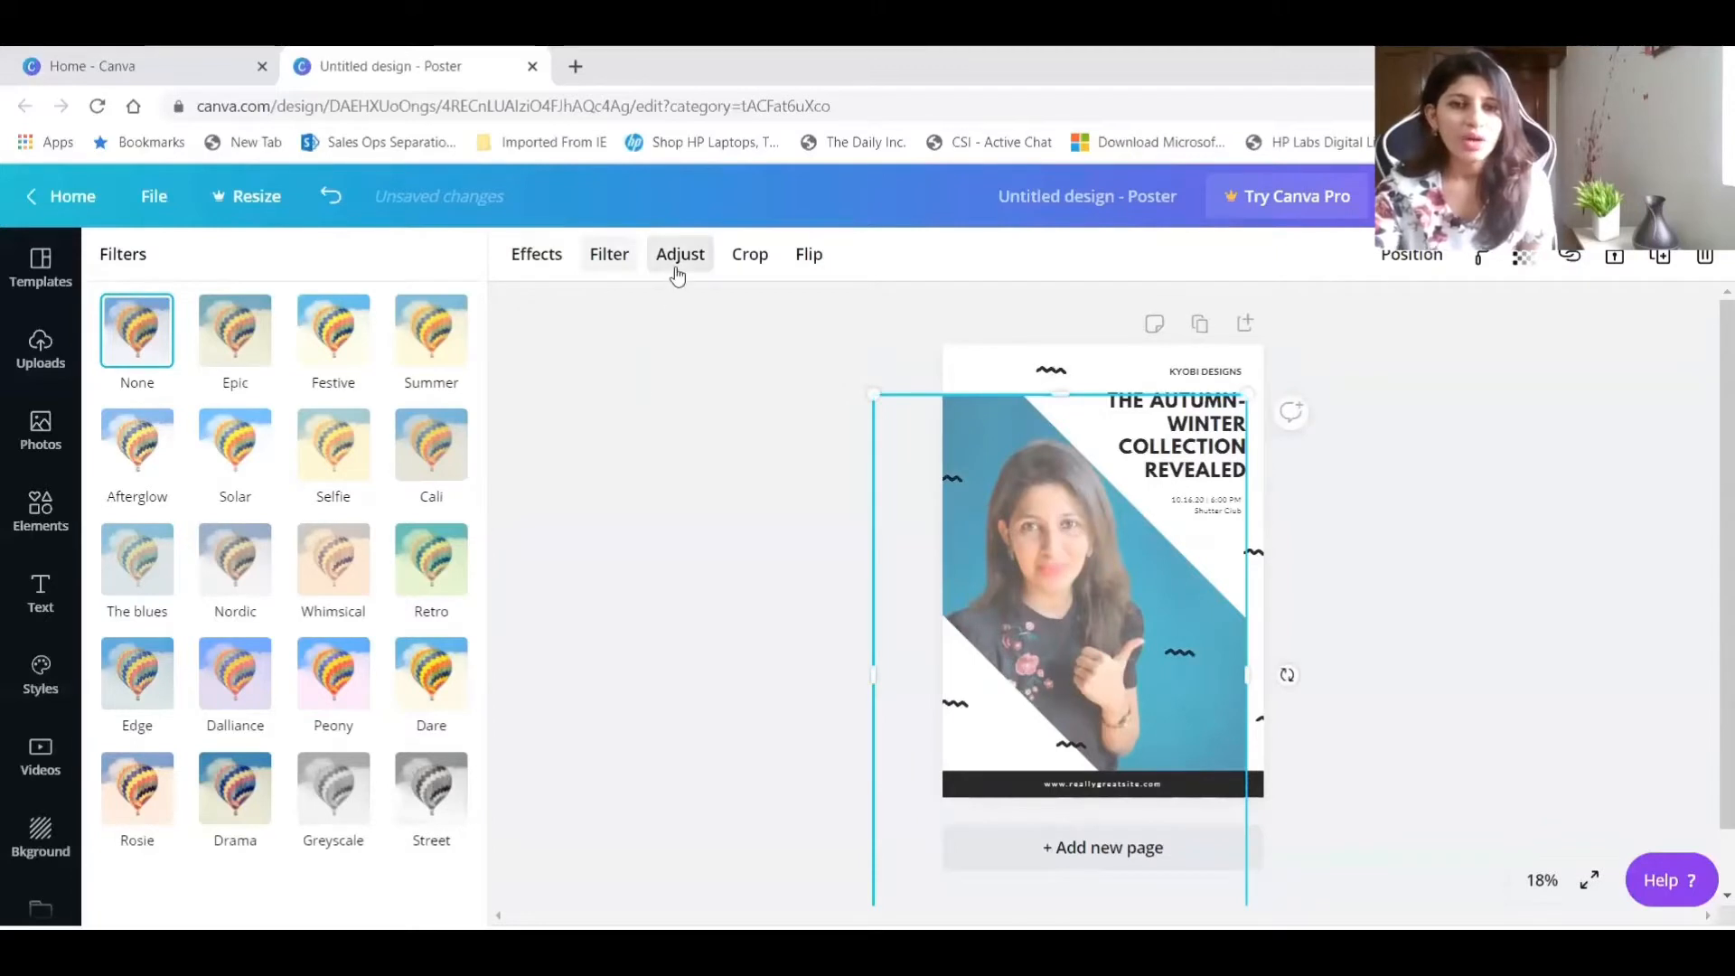
pyautogui.click(749, 254)
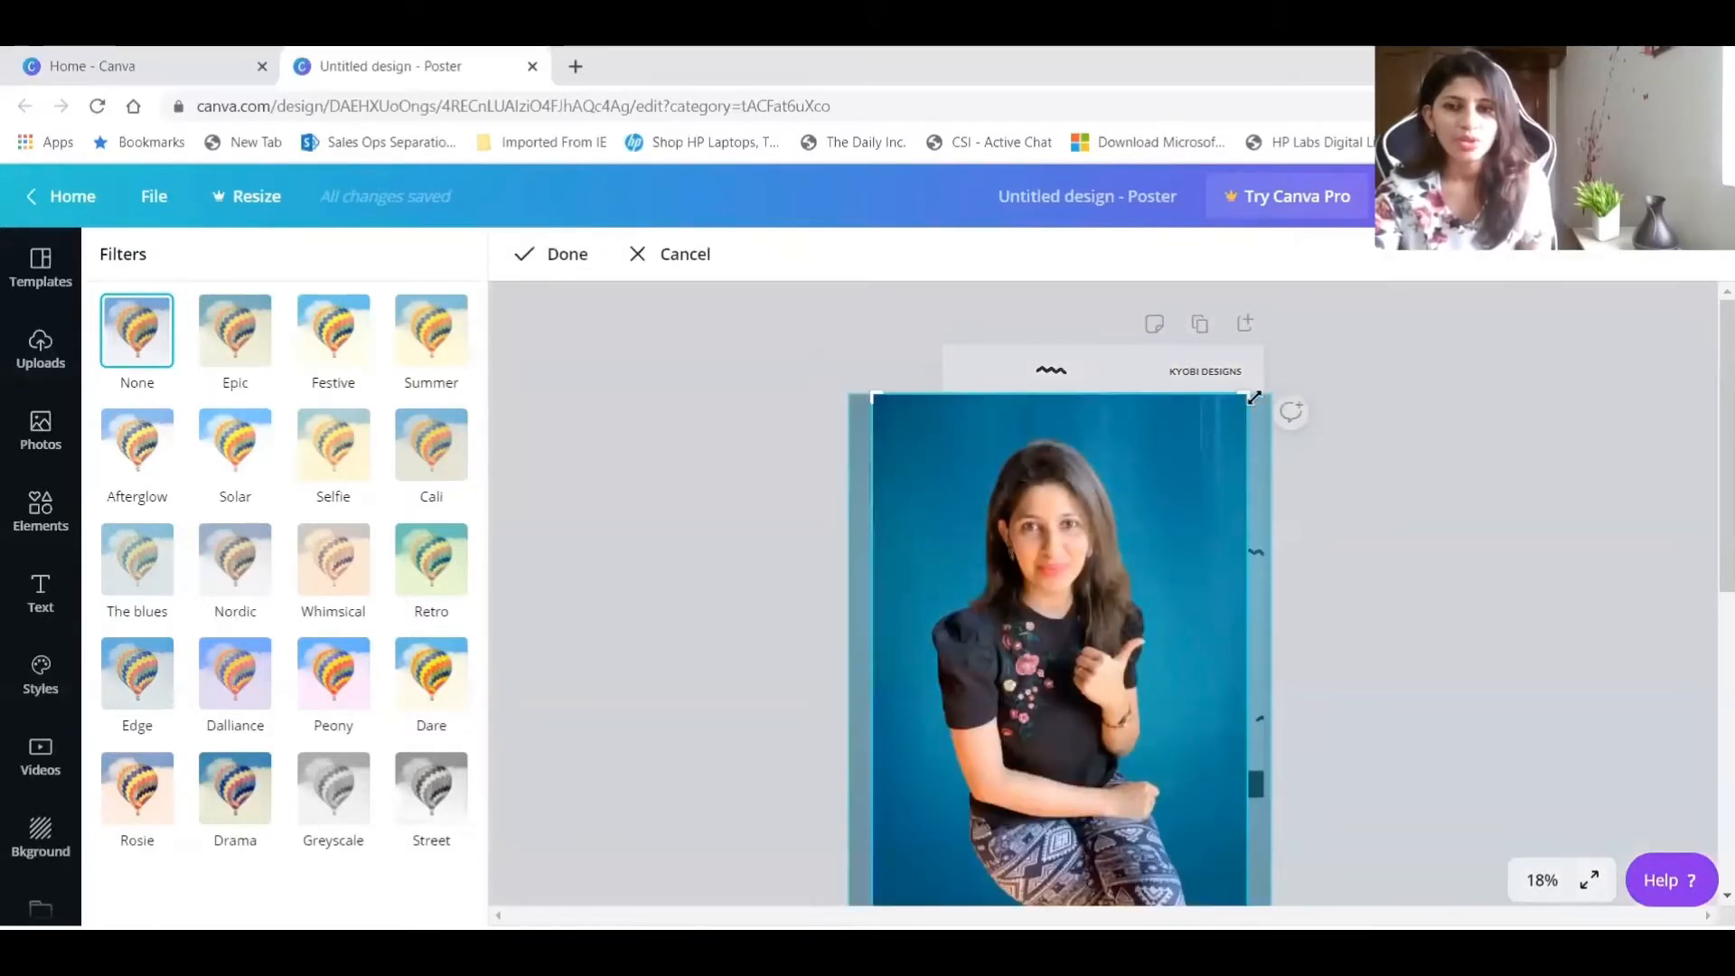
pyautogui.moveTo(1254, 397); pyautogui.dragTo(1401, 271)
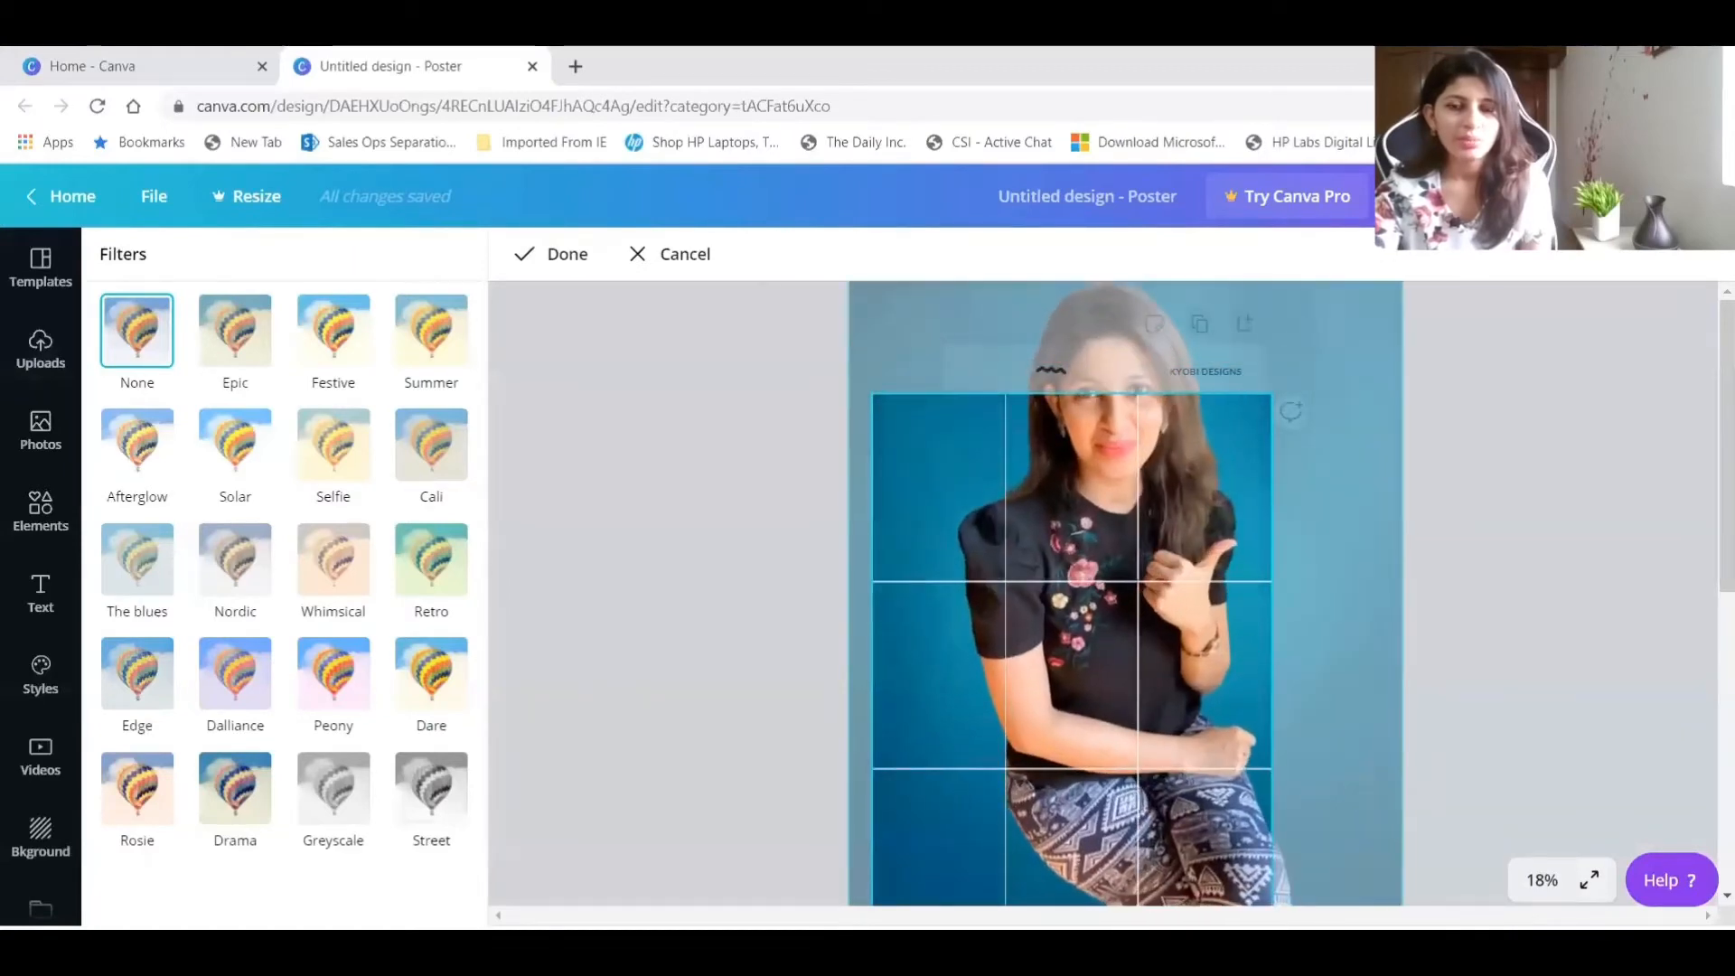
pyautogui.moveTo(1124, 503); pyautogui.dragTo(1007, 654)
pyautogui.moveTo(1104, 784); pyautogui.dragTo(1047, 818)
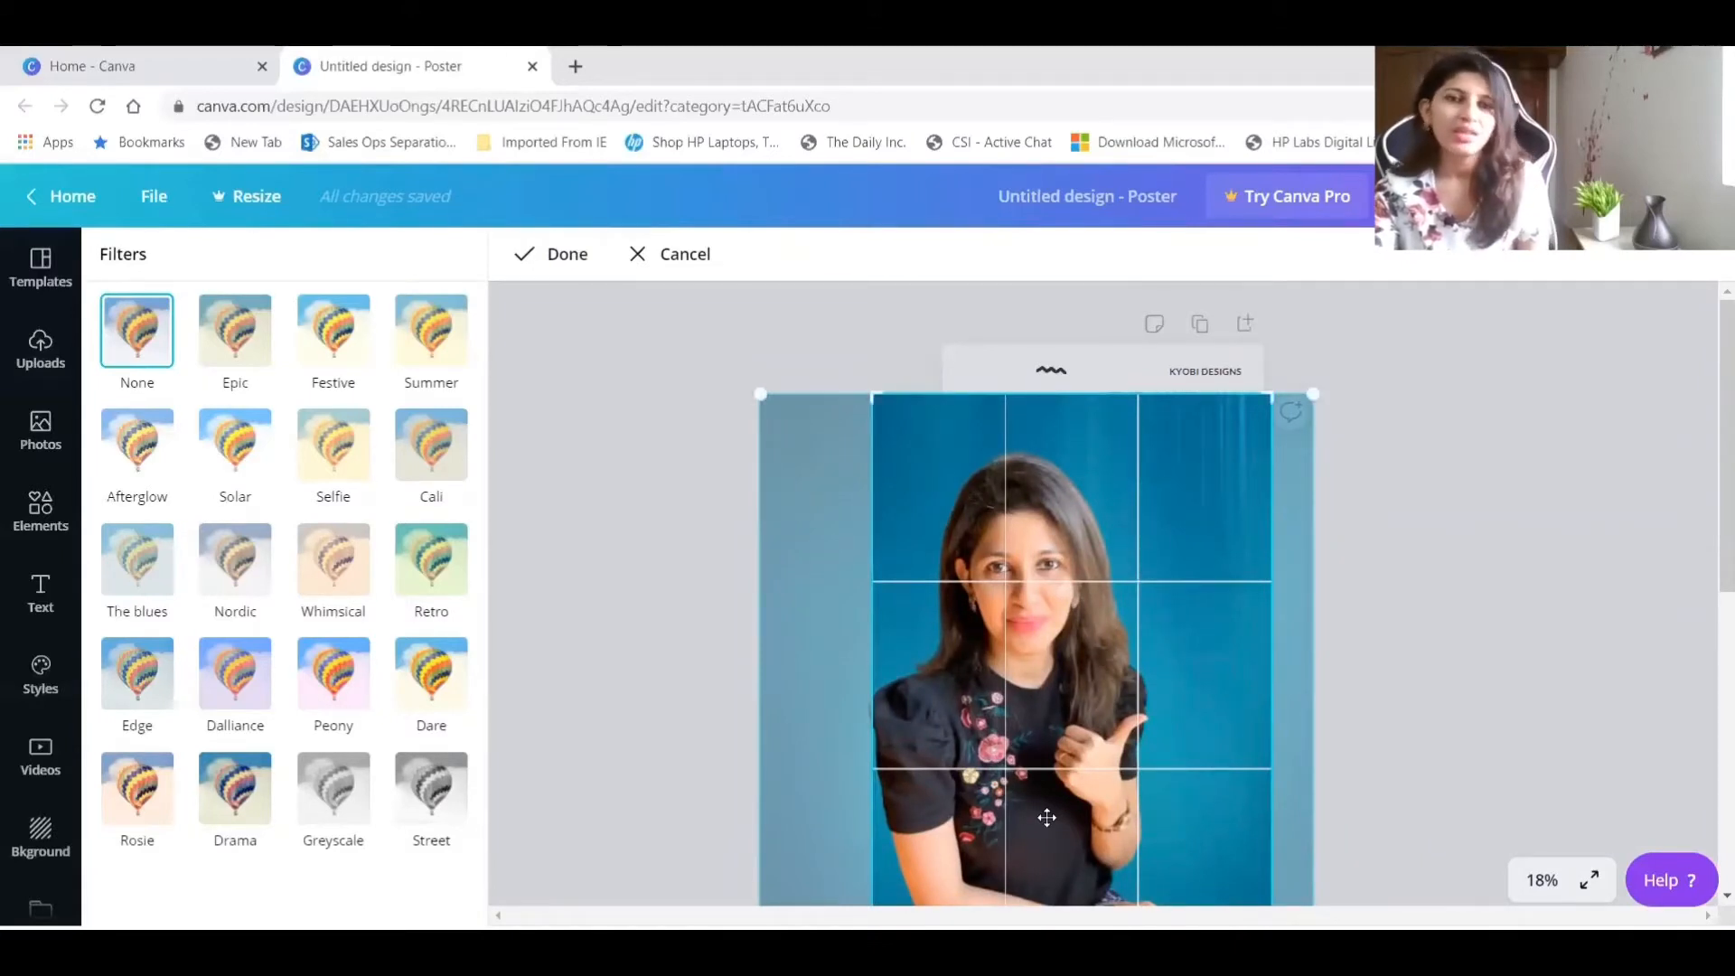
pyautogui.click(568, 257)
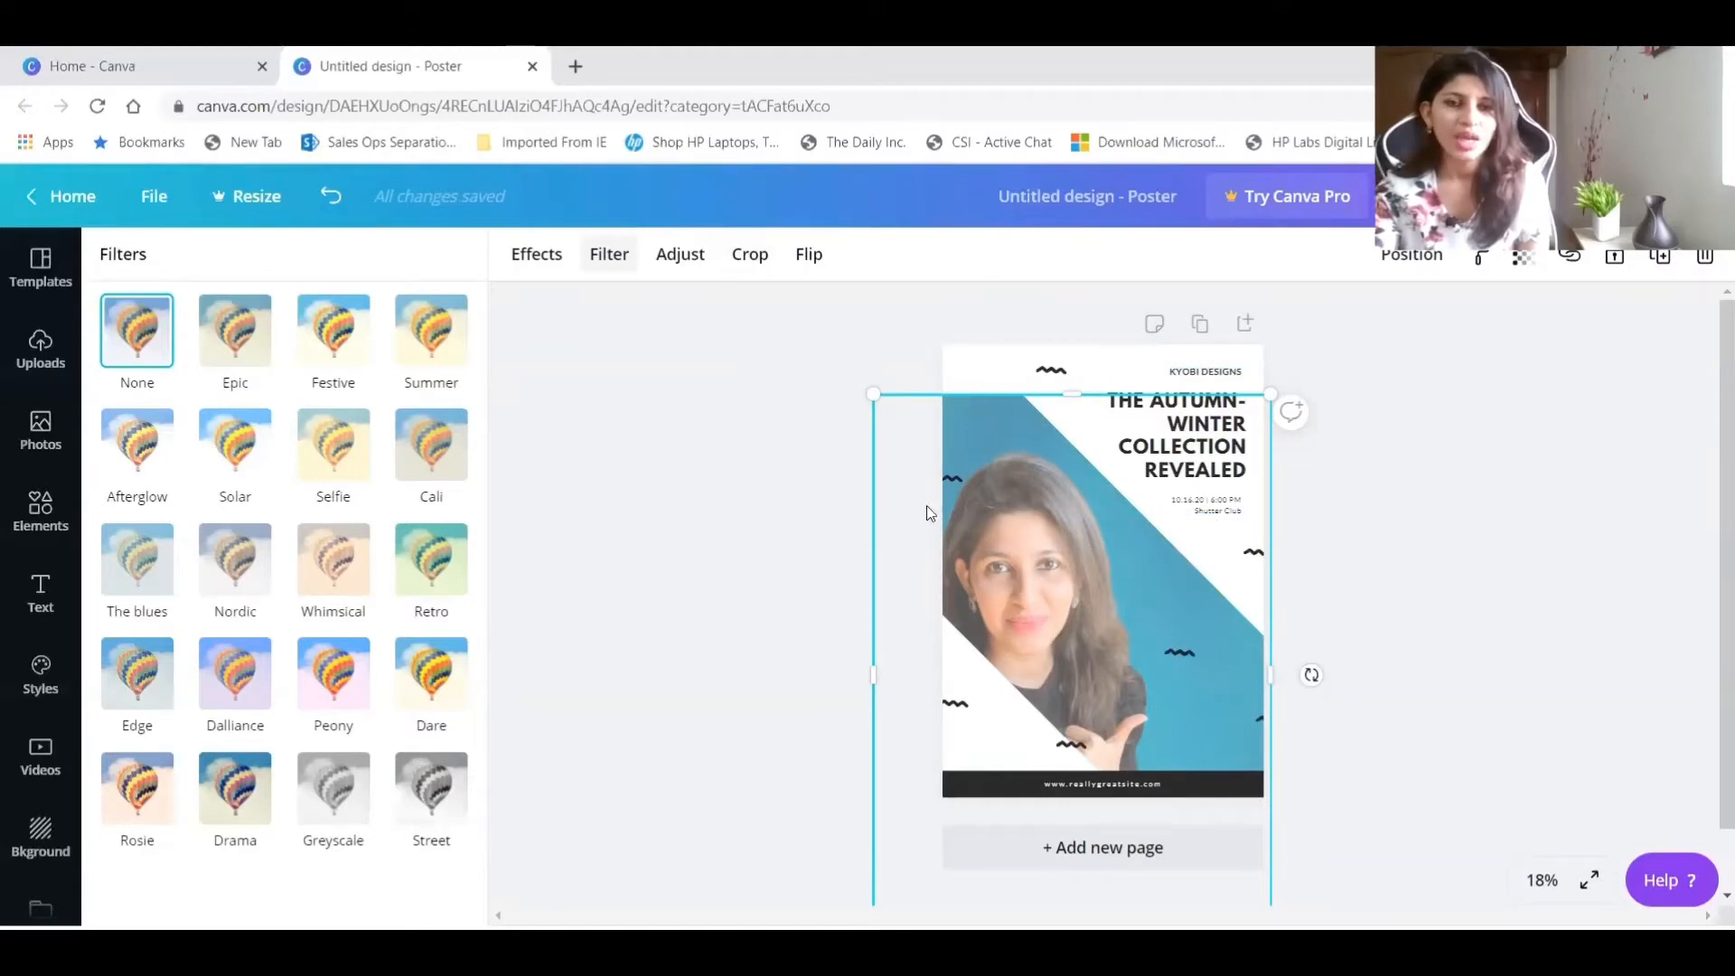
# Crop the photo again to a narrower, shorter frame and shift the picture downward inside it.
pyautogui.click(749, 260)
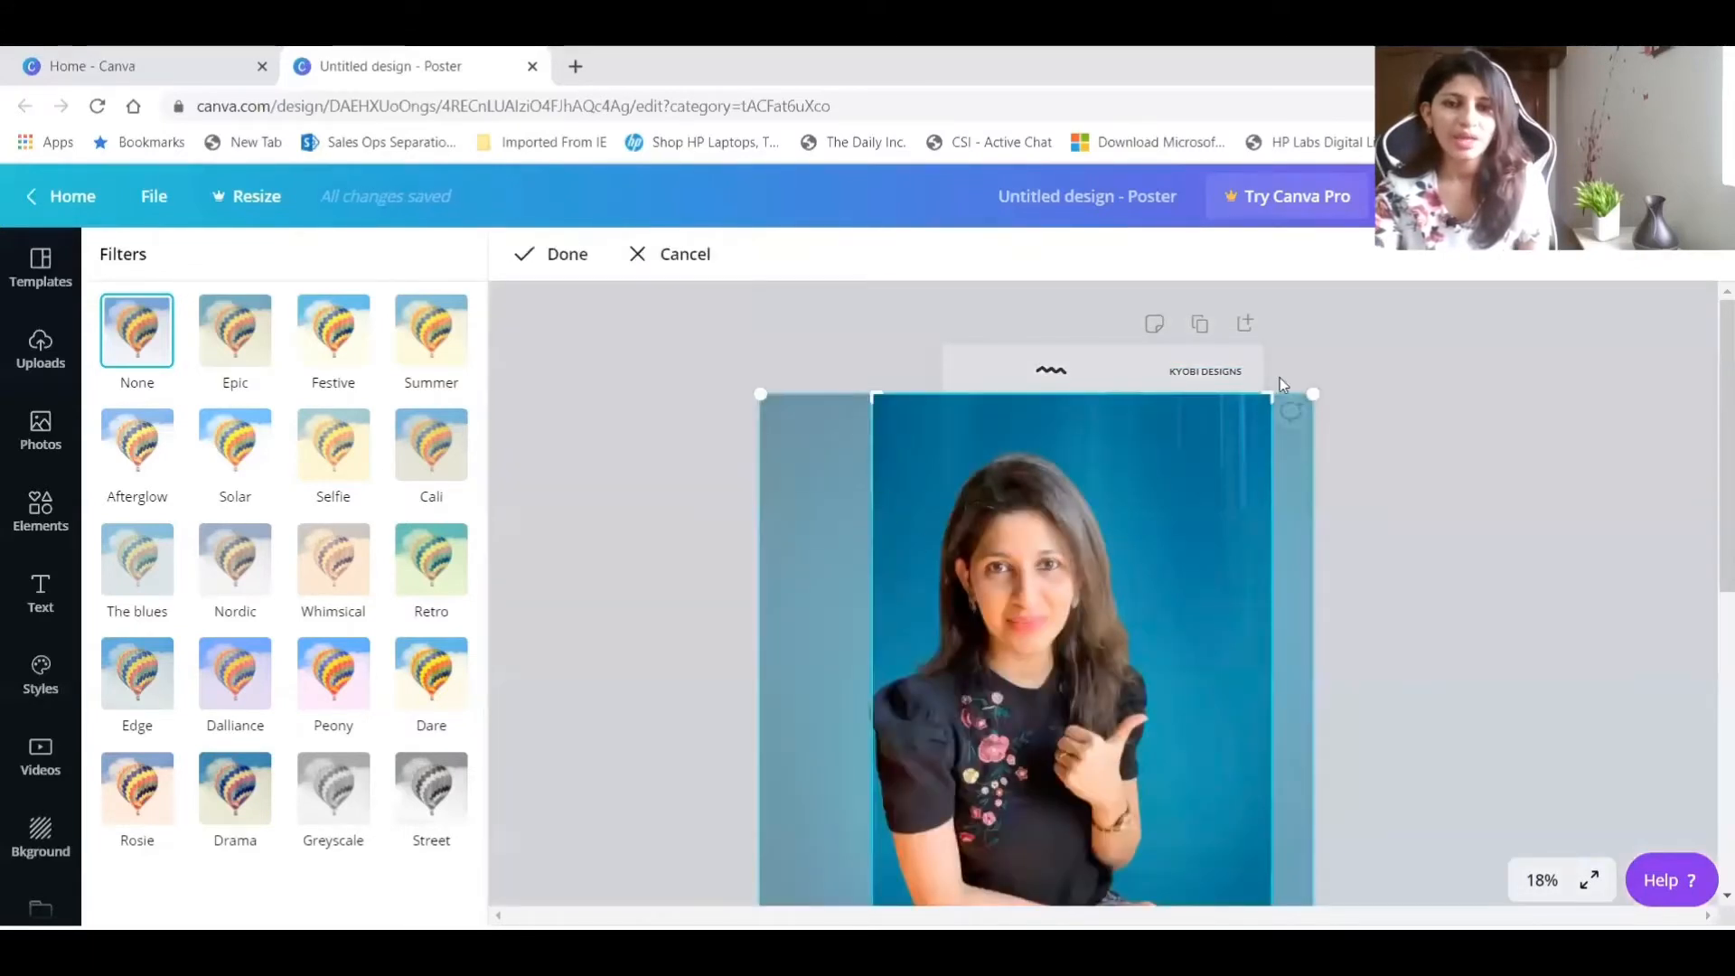
pyautogui.moveTo(1272, 398); pyautogui.dragTo(1166, 495)
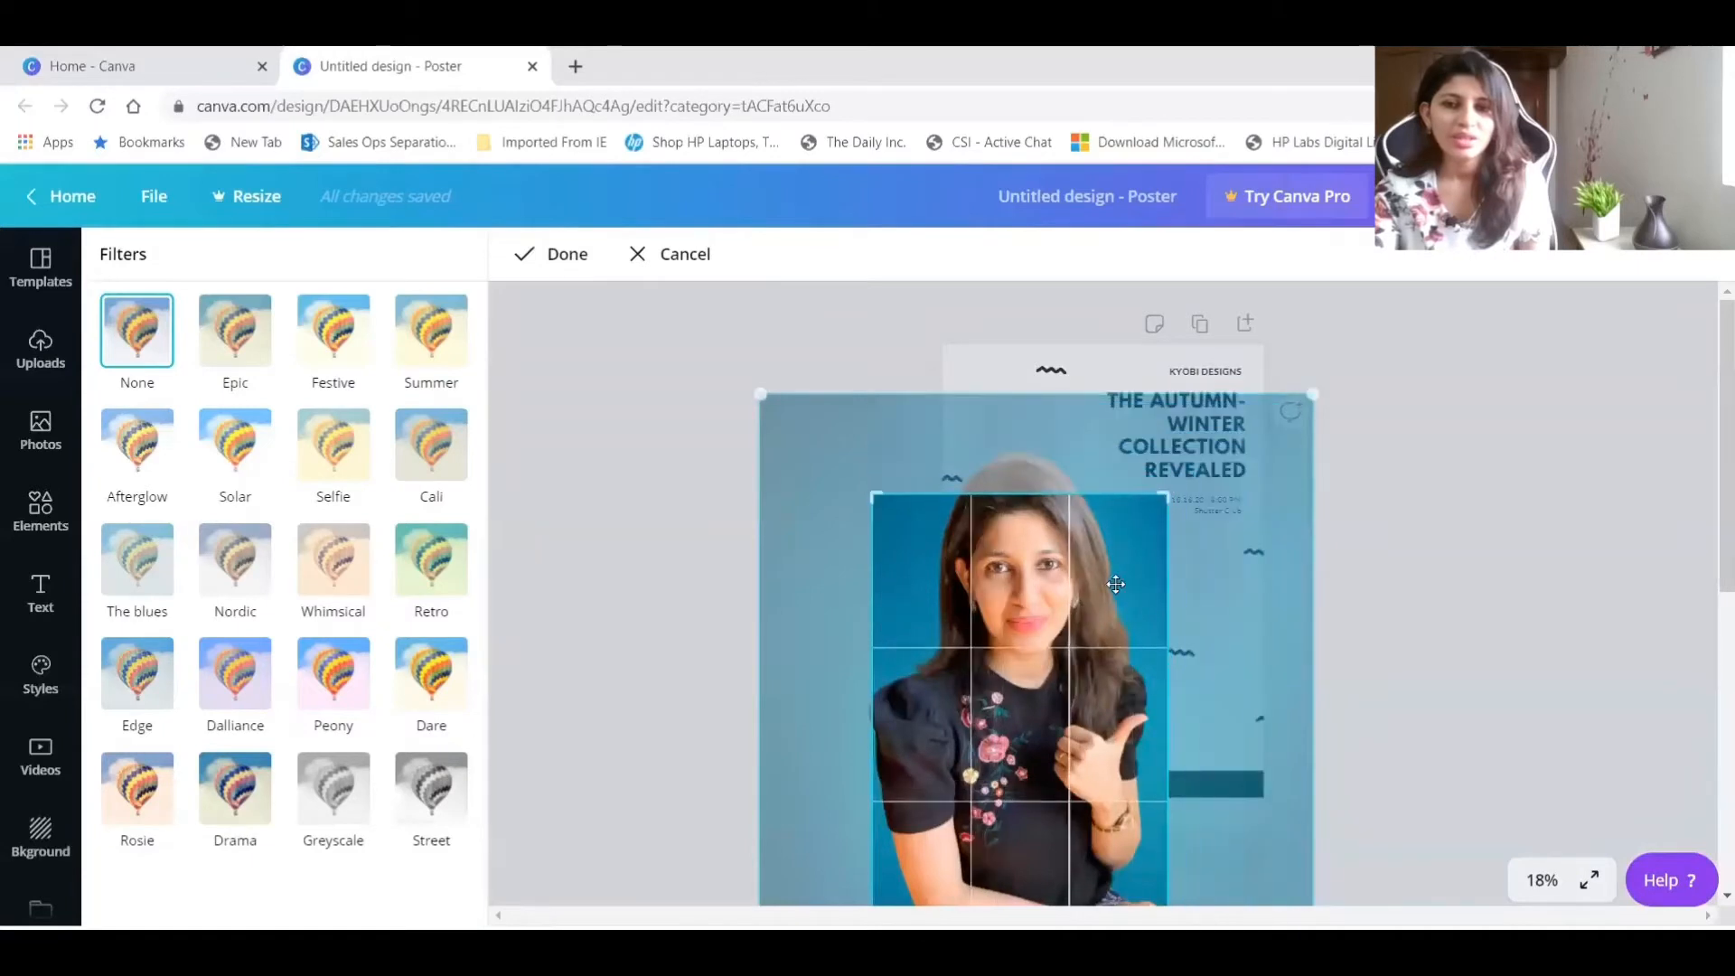
pyautogui.moveTo(1107, 548); pyautogui.dragTo(1058, 684)
pyautogui.click(551, 256)
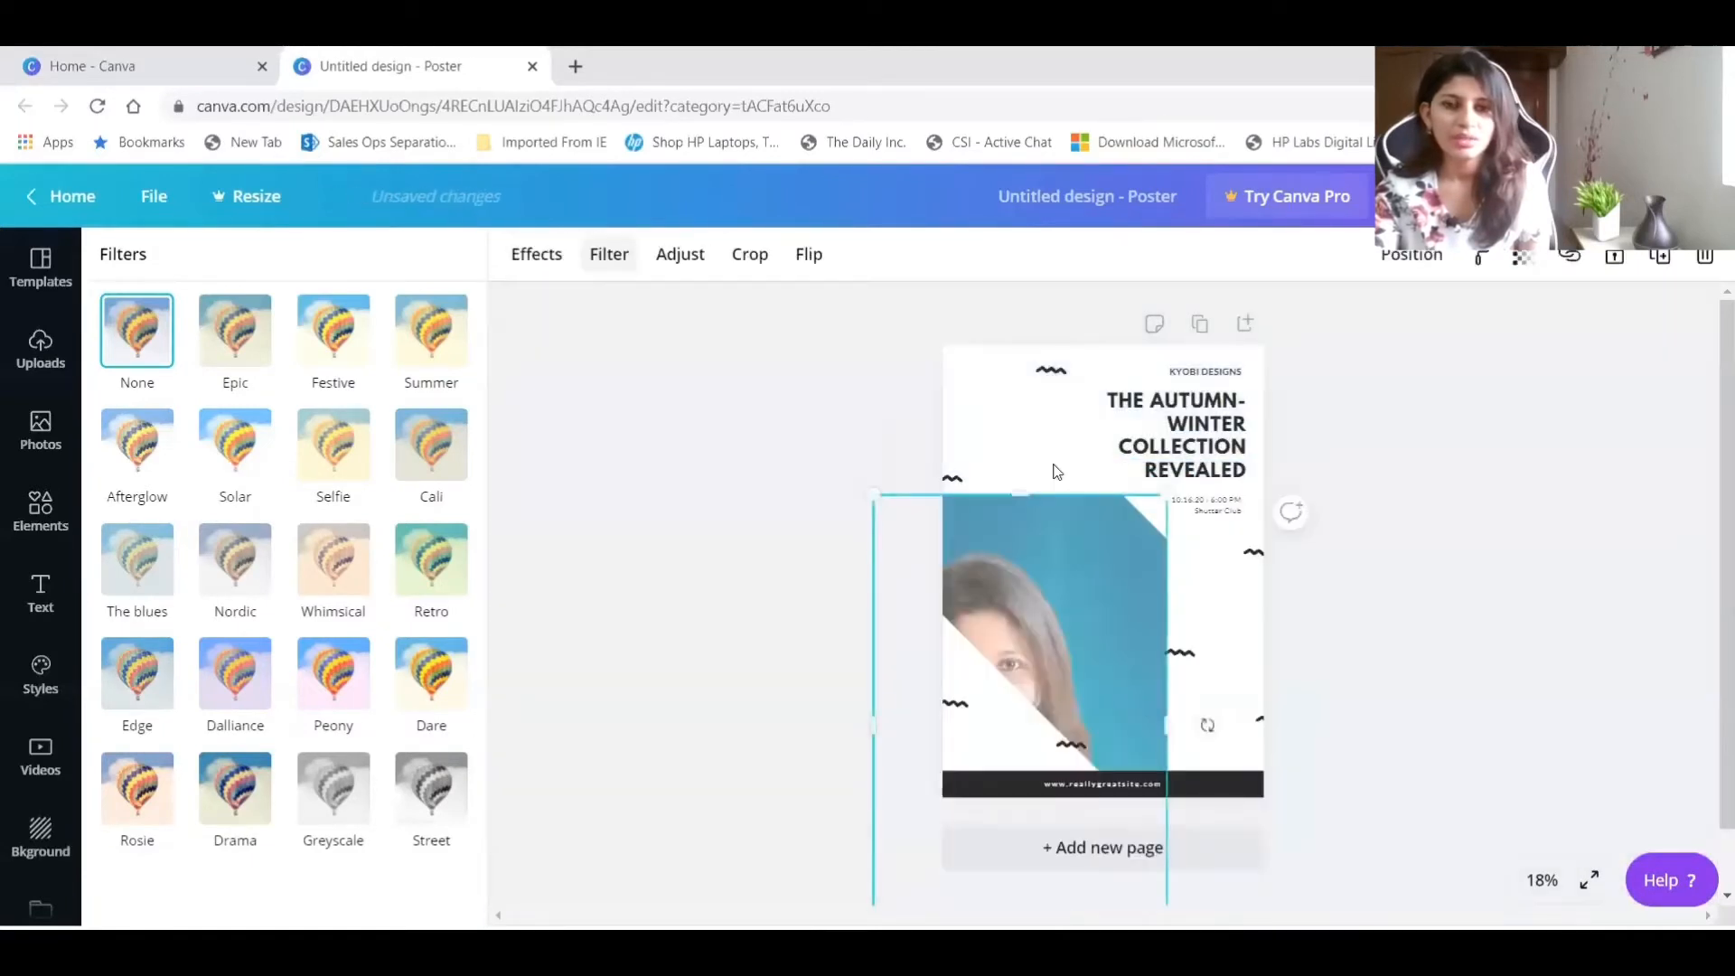
# Move the cropped photo up into the poster's diagonal band and shrink it to fit within the page.
pyautogui.moveTo(1028, 593); pyautogui.dragTo(1088, 473)
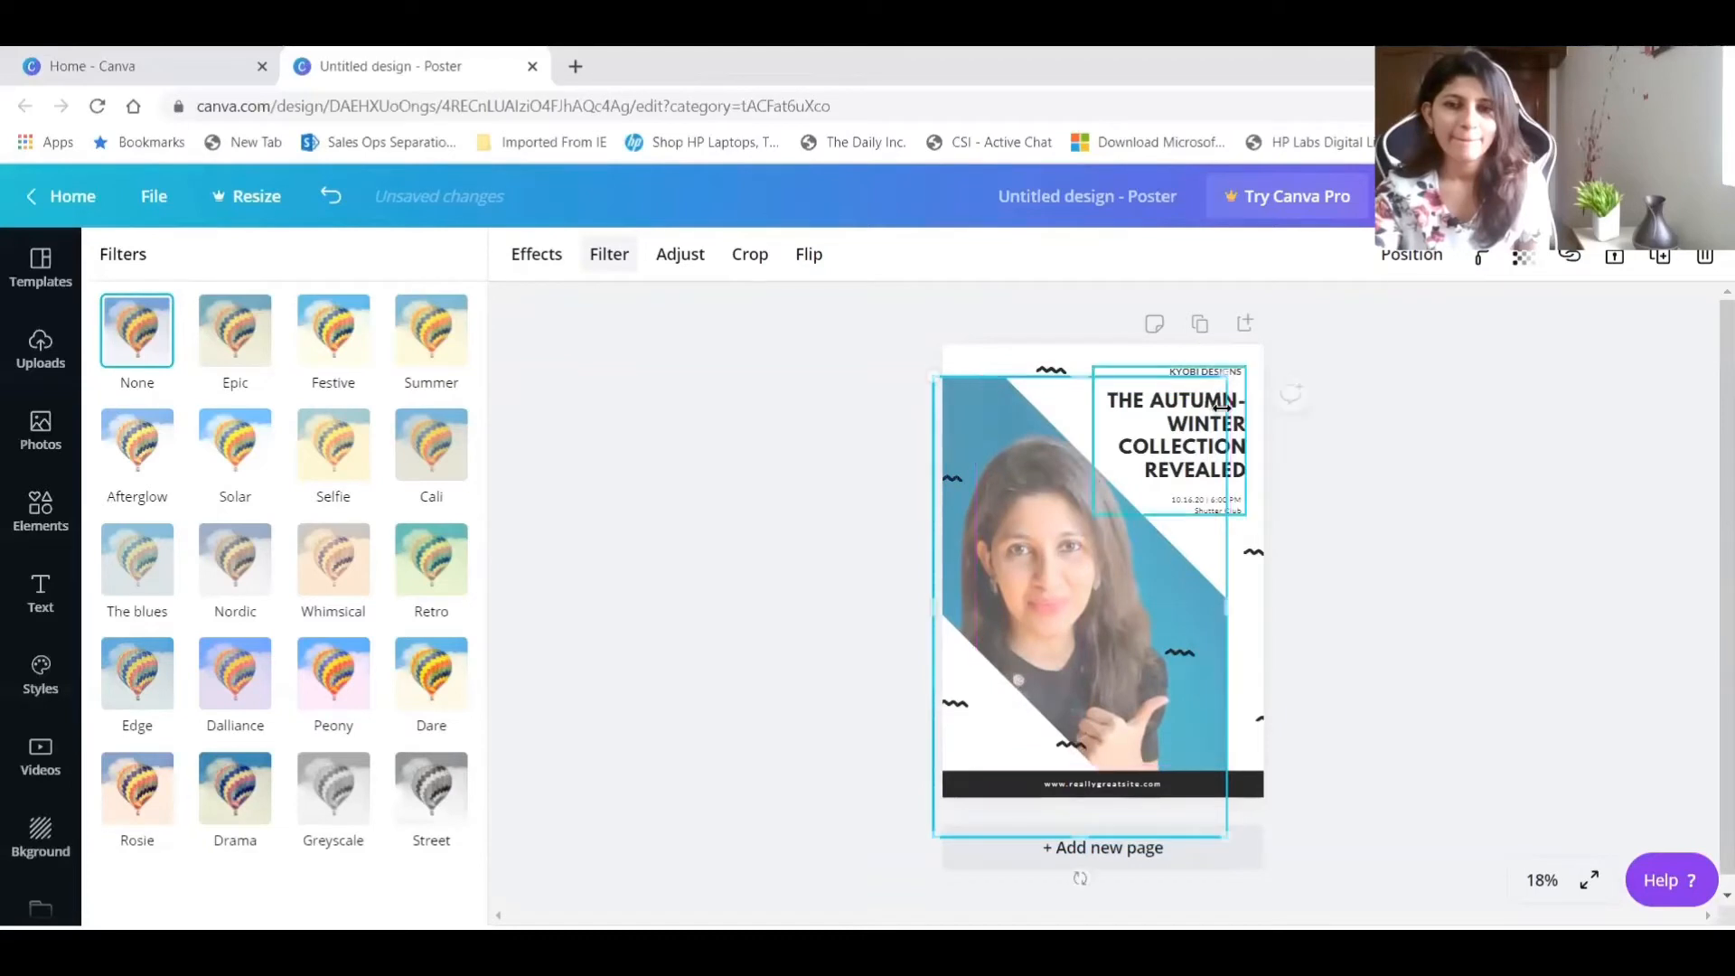
pyautogui.moveTo(1226, 376); pyautogui.dragTo(1186, 440)
pyautogui.moveTo(1124, 513); pyautogui.dragTo(1148, 464)
pyautogui.moveTo(1091, 564); pyautogui.dragTo(1099, 580)
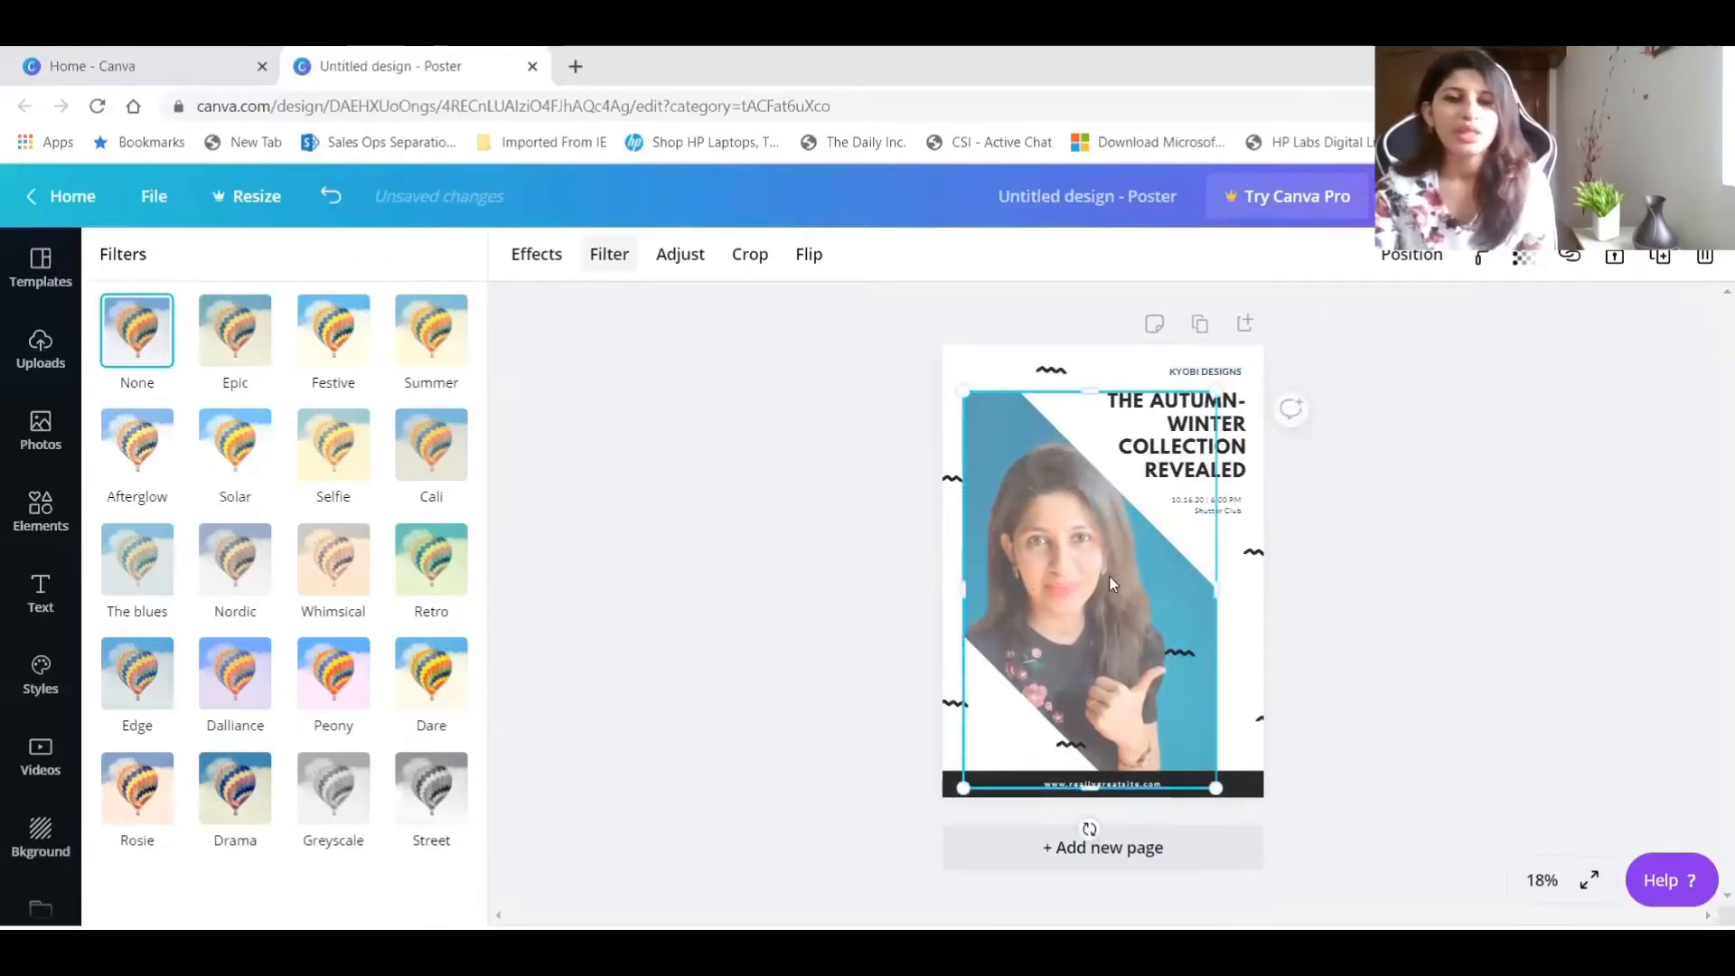
# Delete the squiggle over the photo and the one near the poster's lower-left edge, and undo both deletions.
pyautogui.click(1489, 464)
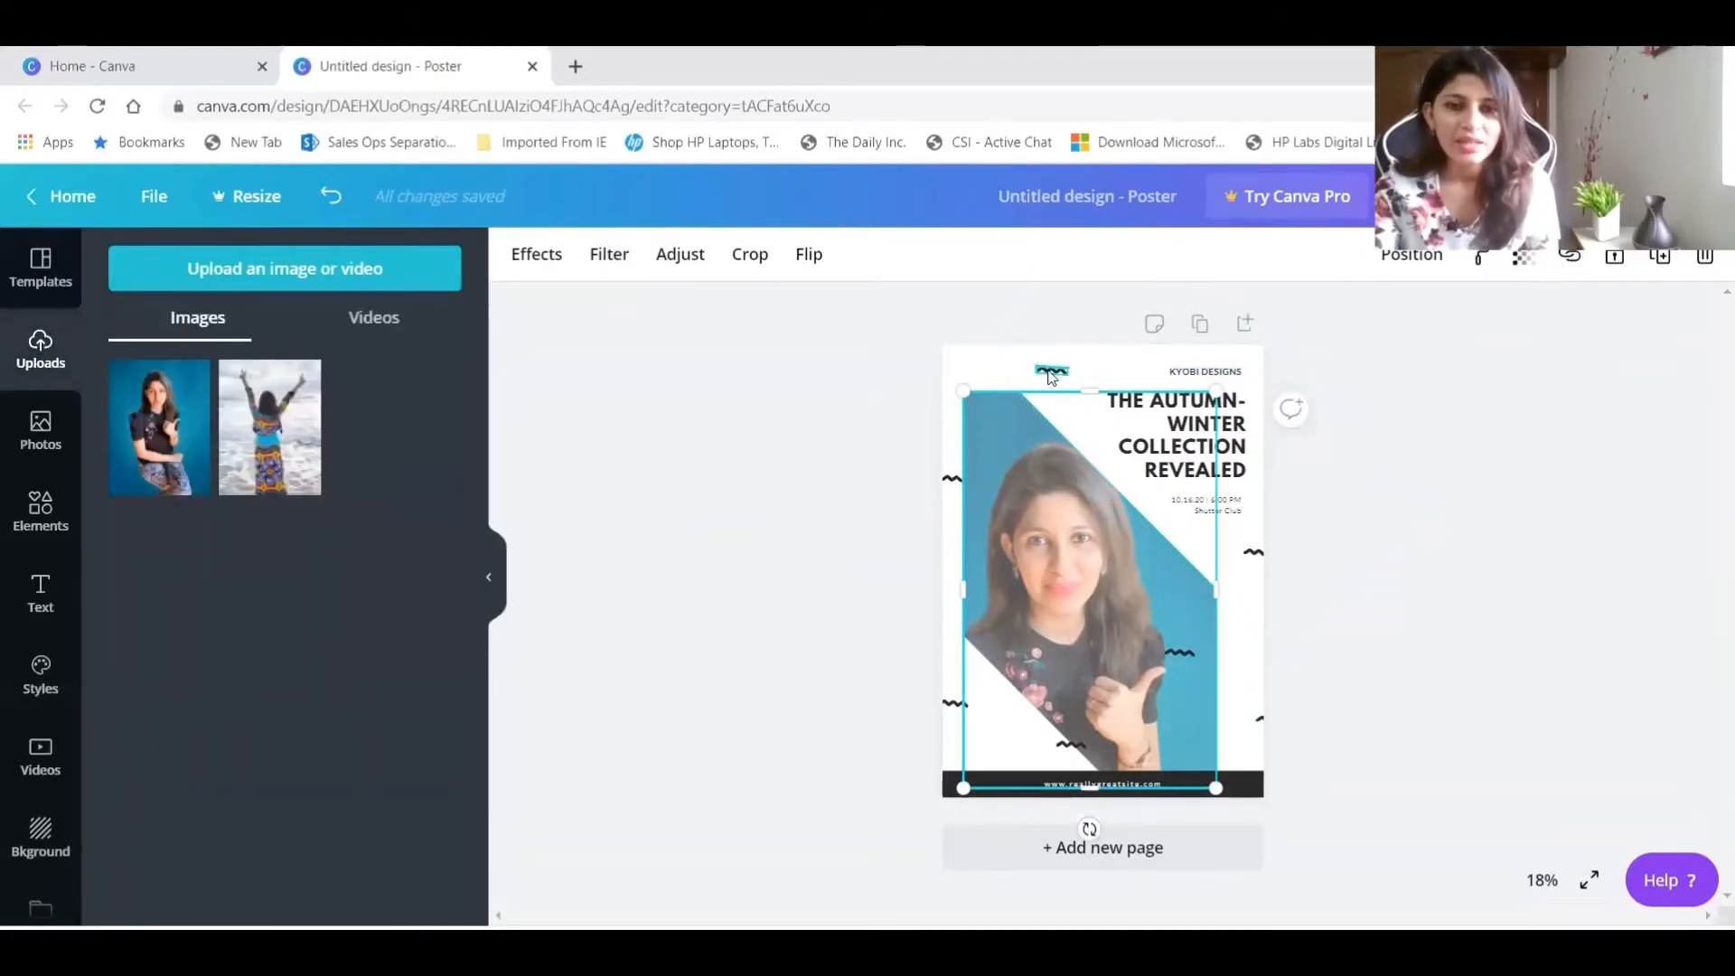
pyautogui.click(1182, 651)
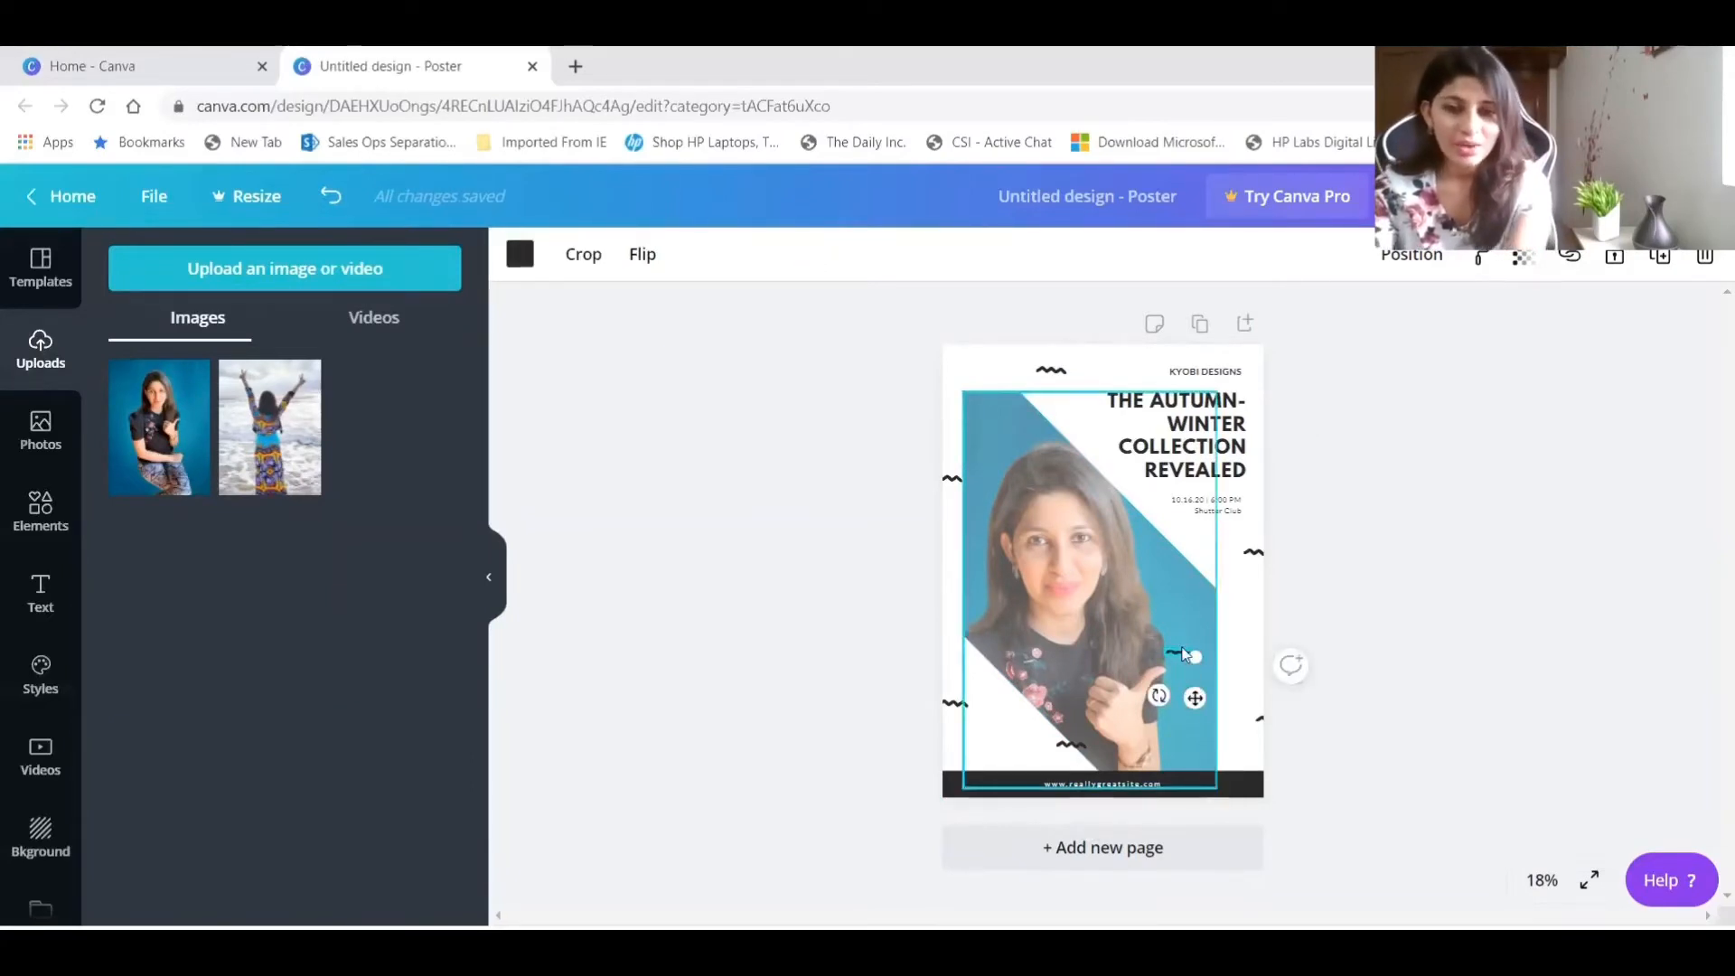
pyautogui.press('Delete')
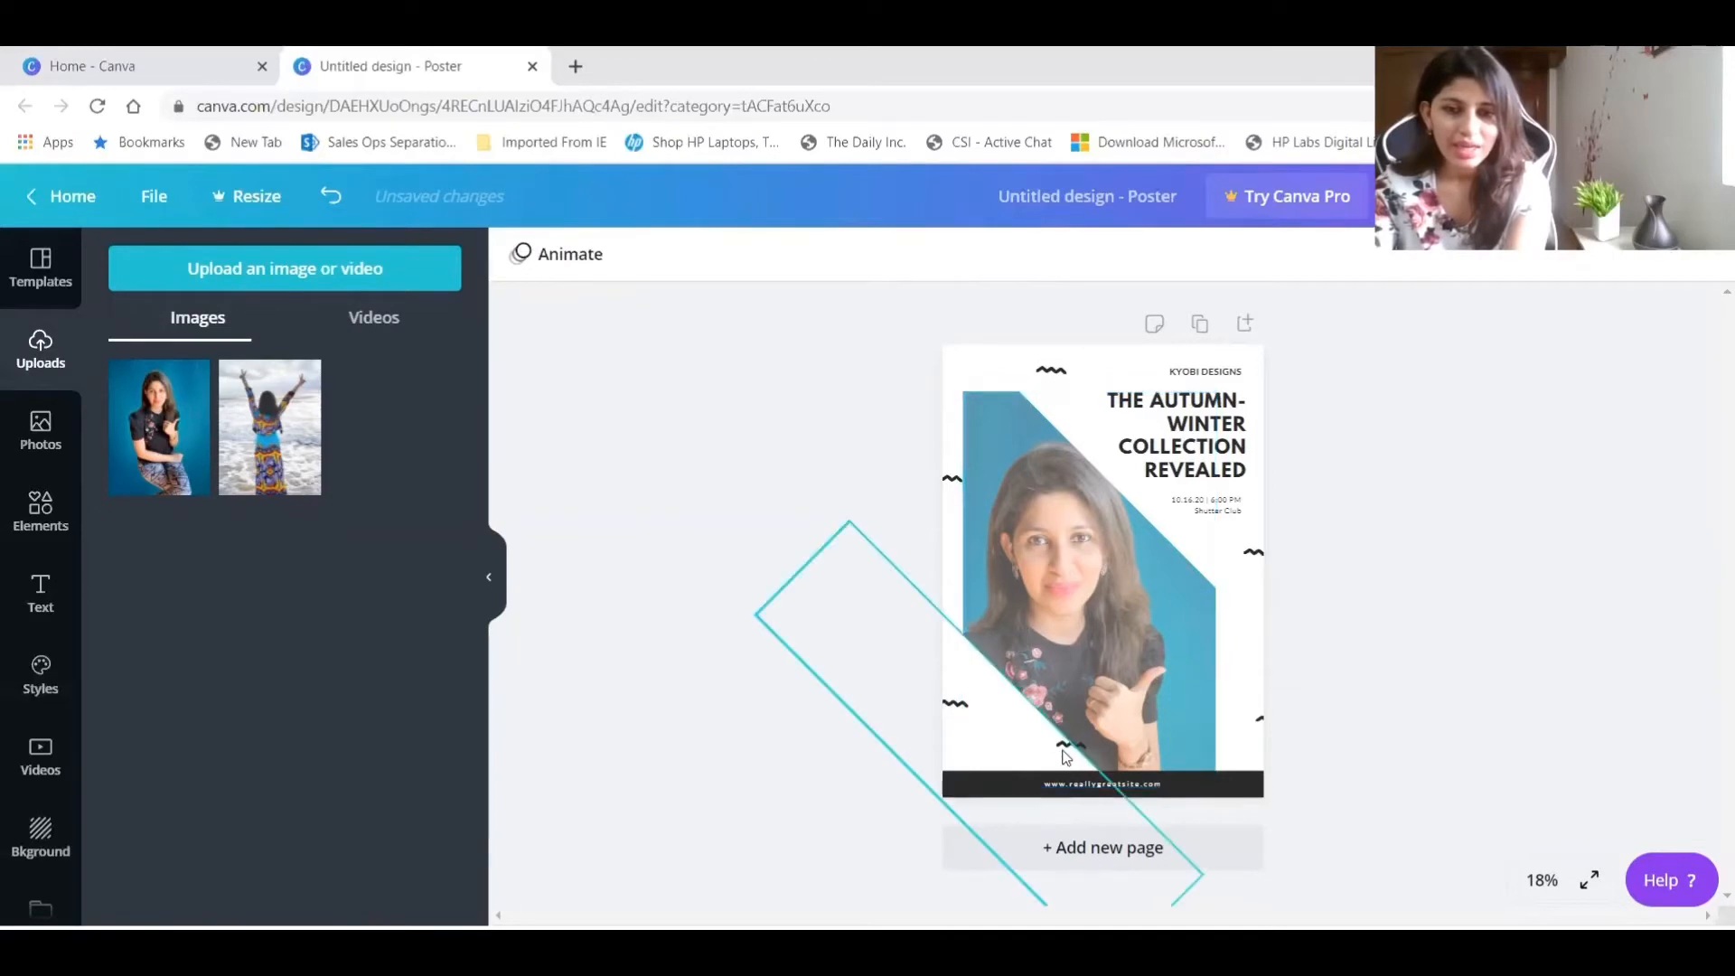
pyautogui.click(947, 706)
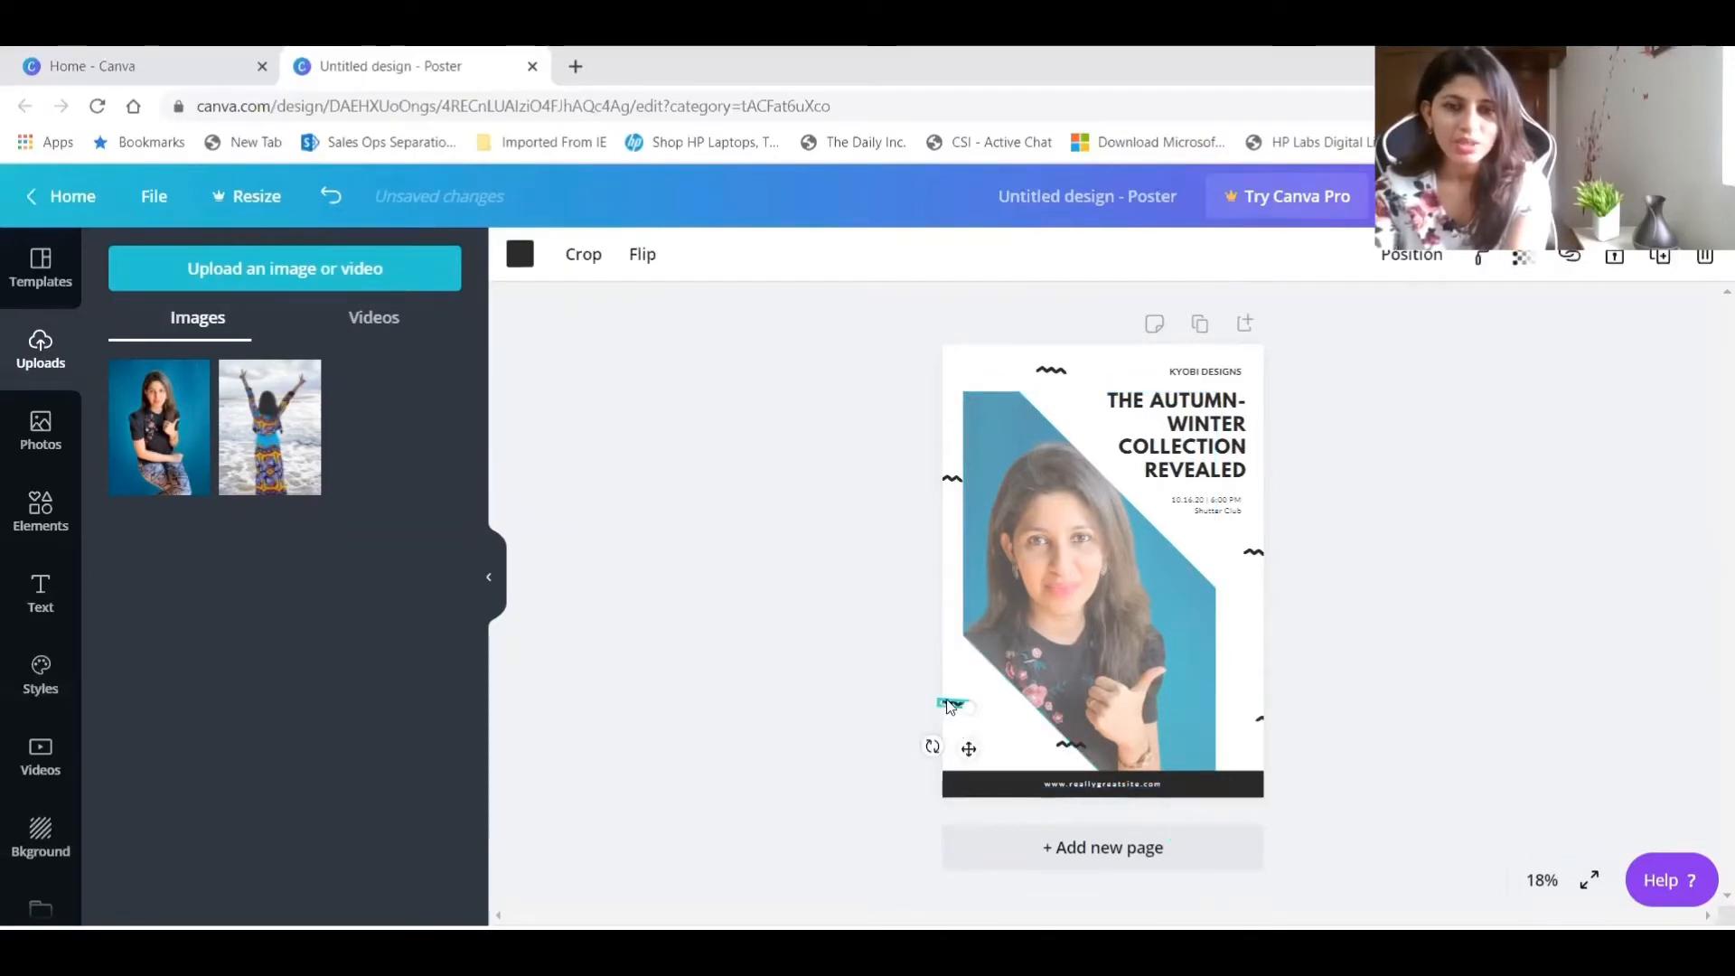
pyautogui.press('Delete')
pyautogui.click(972, 475)
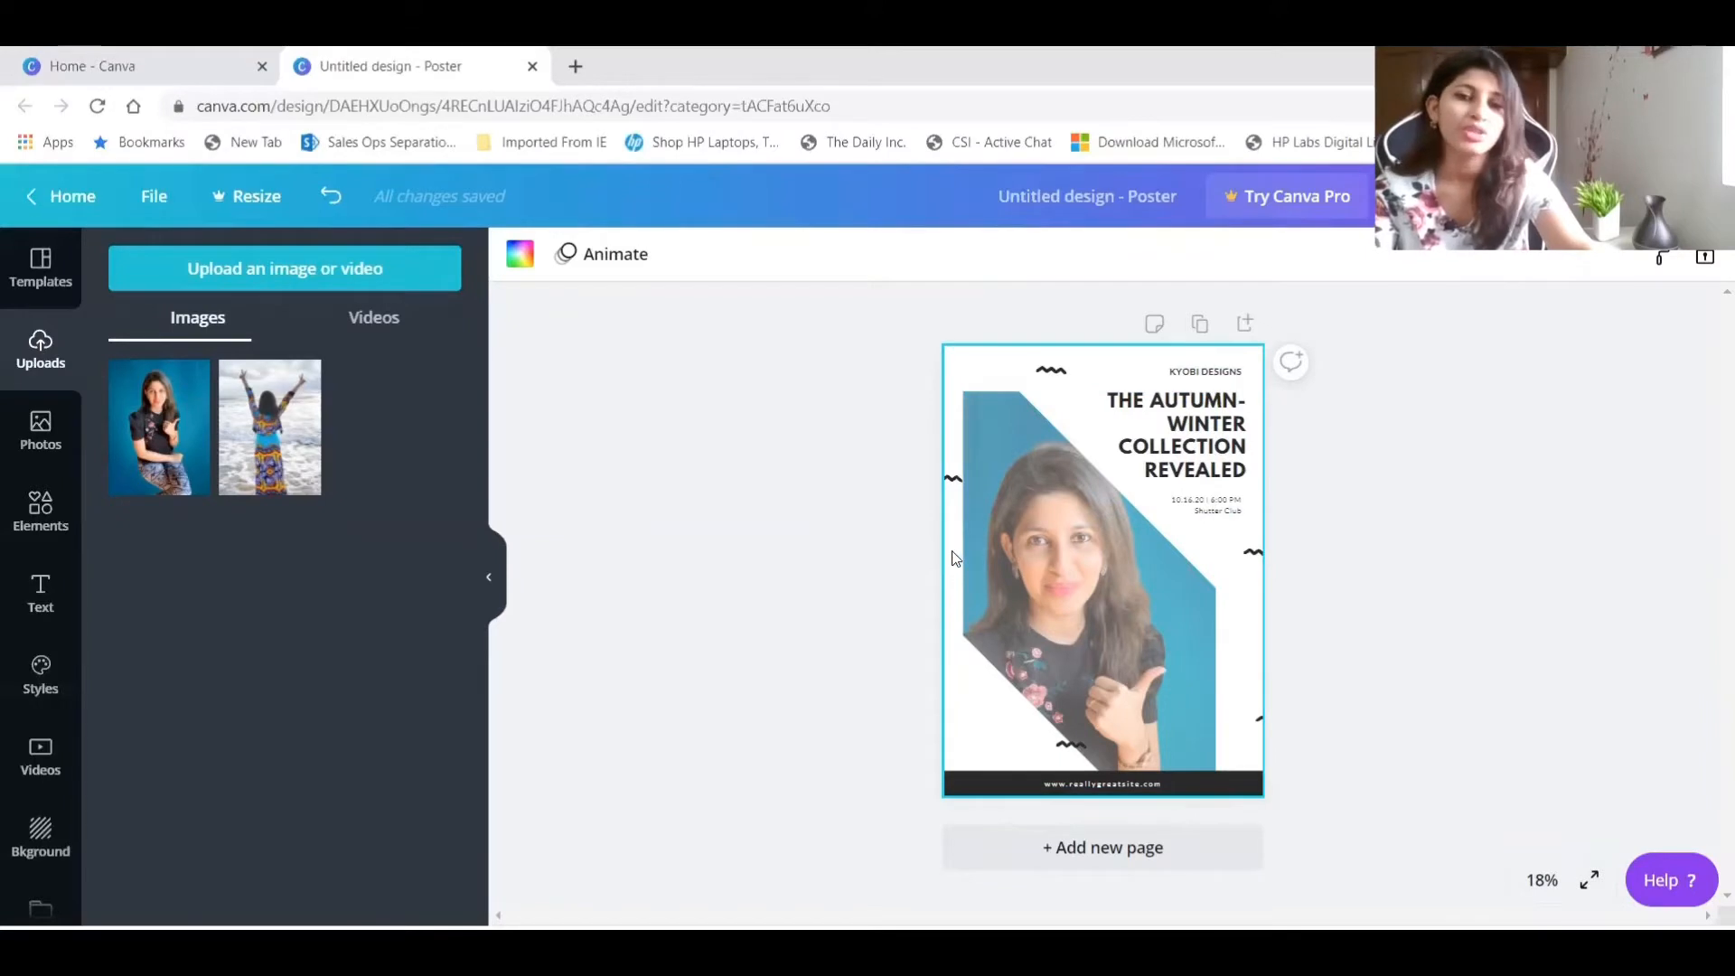
pyautogui.click(328, 198)
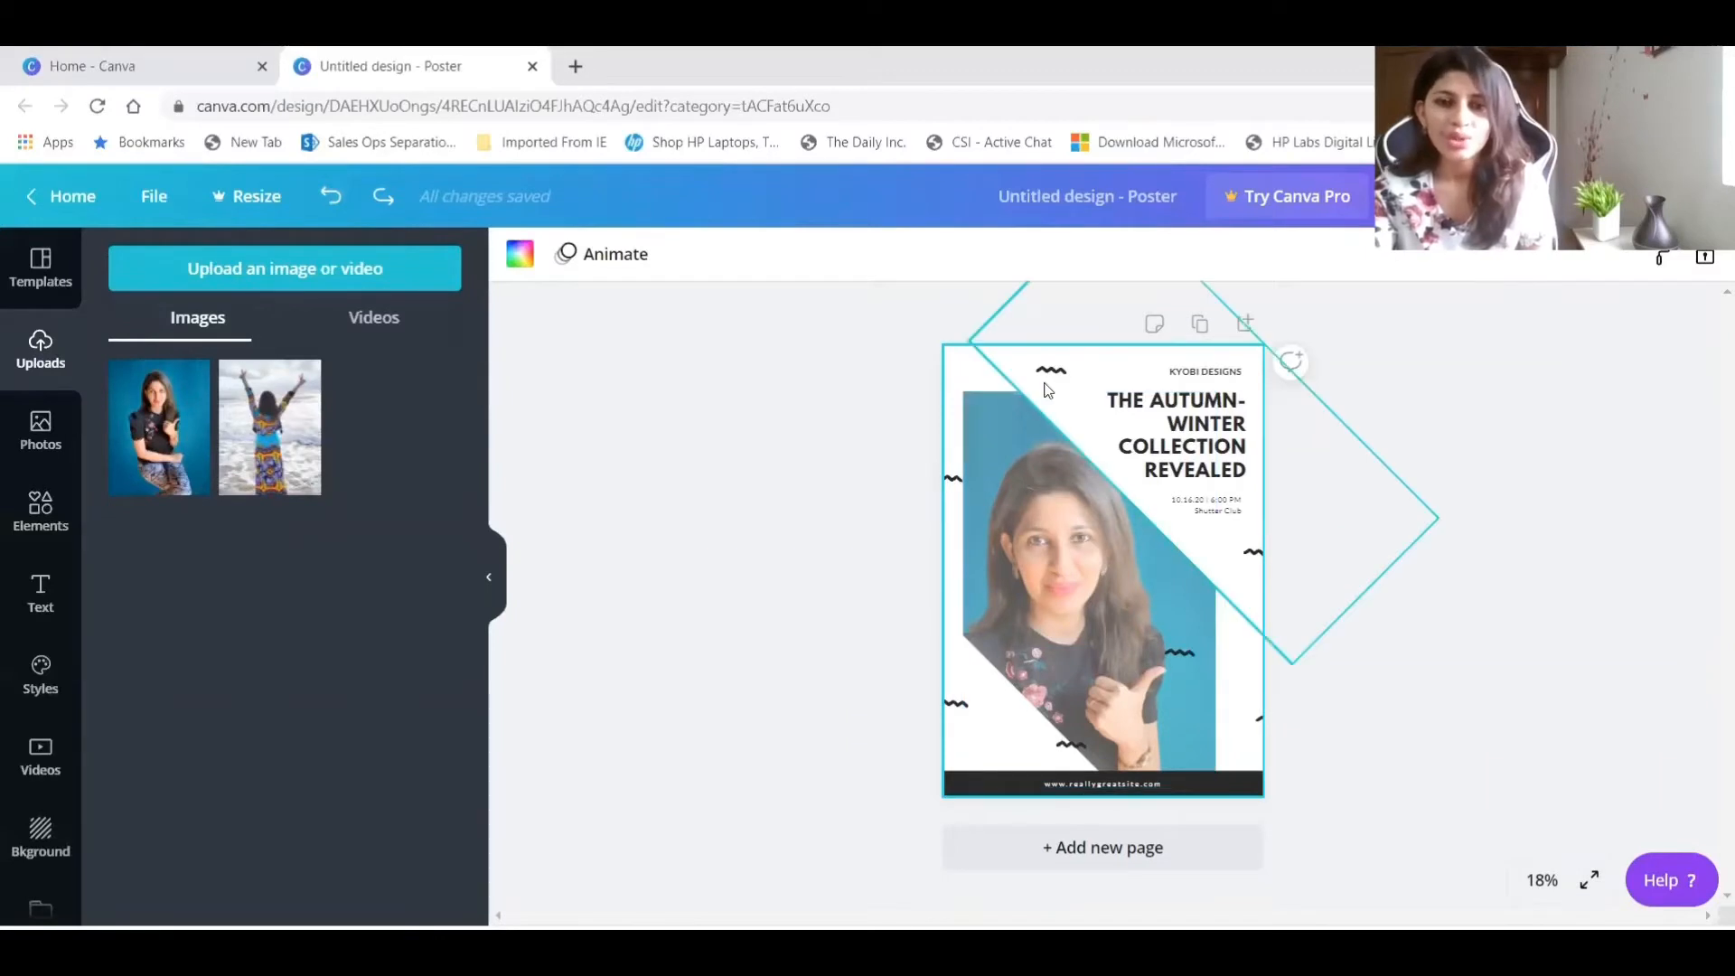
# Delete all the black wavy squiggles along the poster's sides, over the photo and below it, keeping only the one at the top.
pyautogui.click(958, 483)
pyautogui.moveTo(969, 524); pyautogui.dragTo(963, 707)
pyautogui.press('Delete')
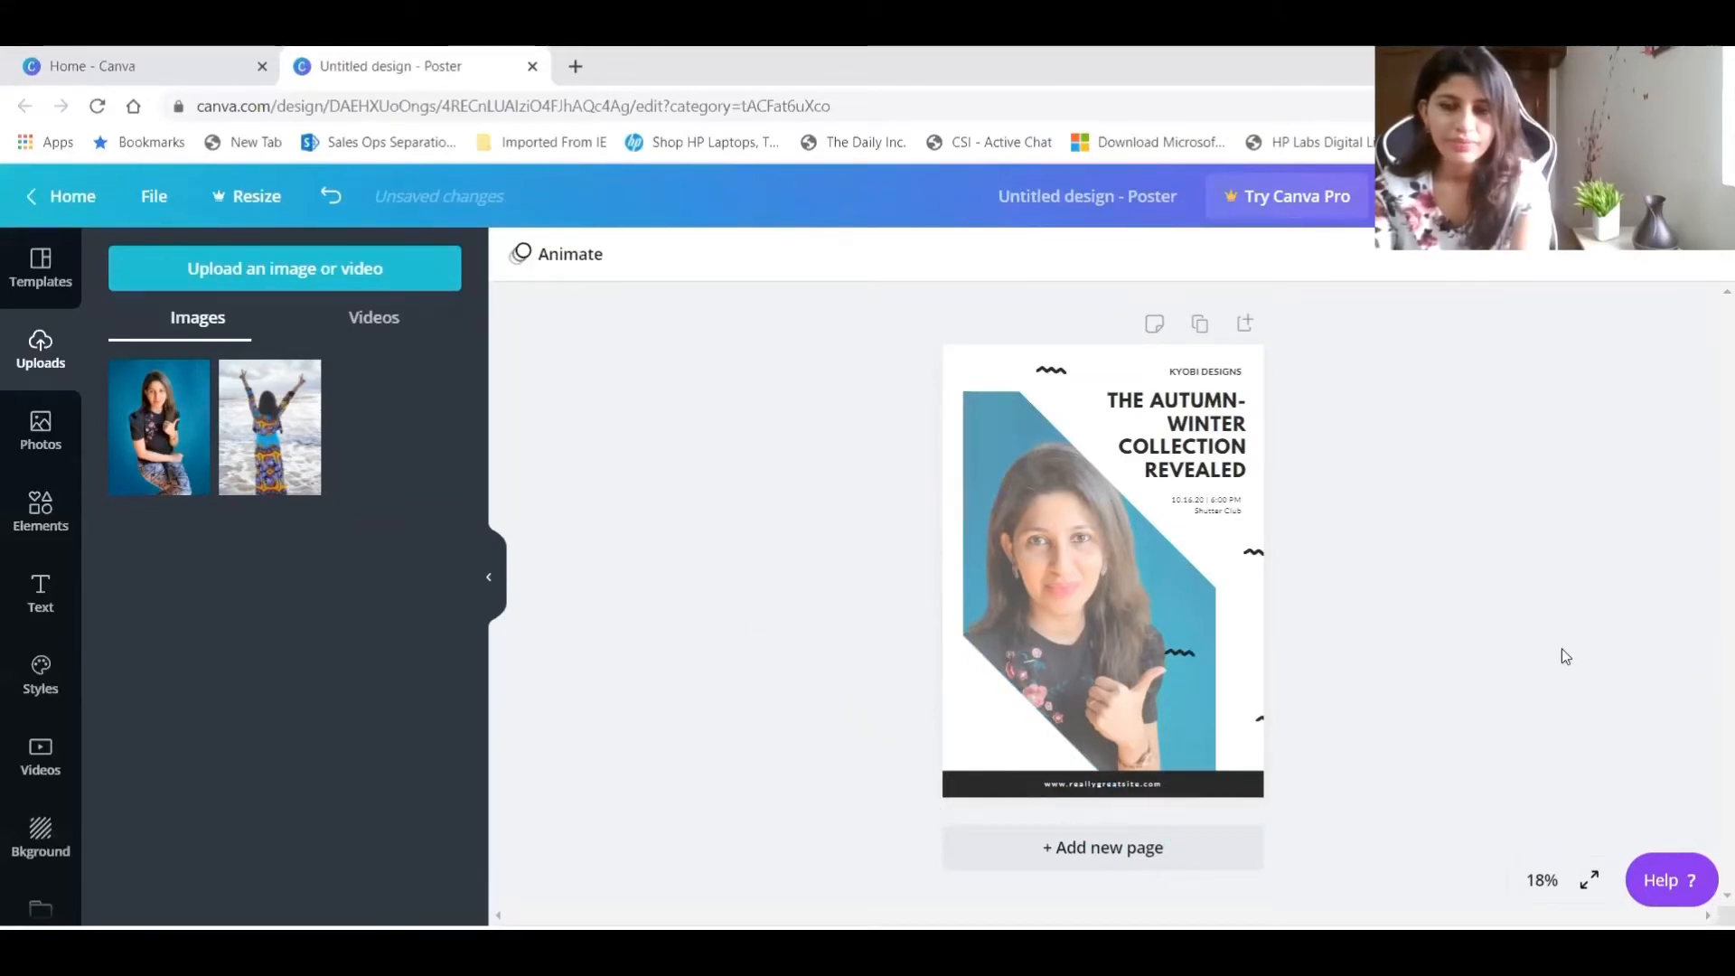
pyautogui.click(1189, 657)
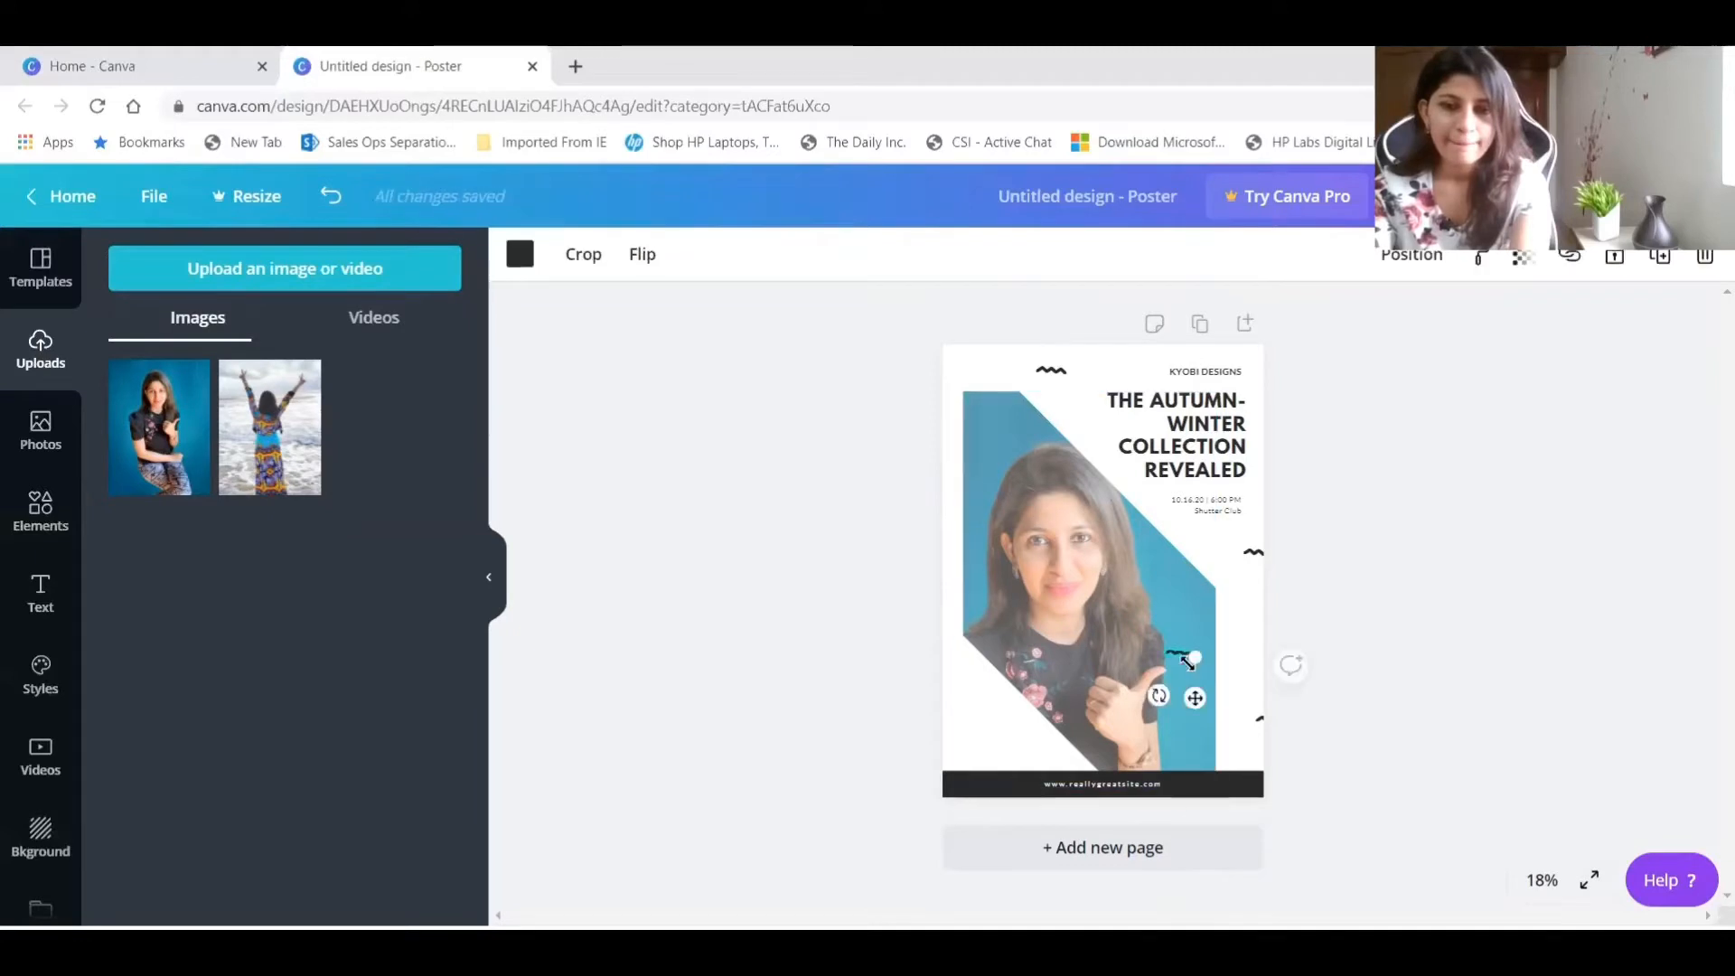
pyautogui.press('Delete')
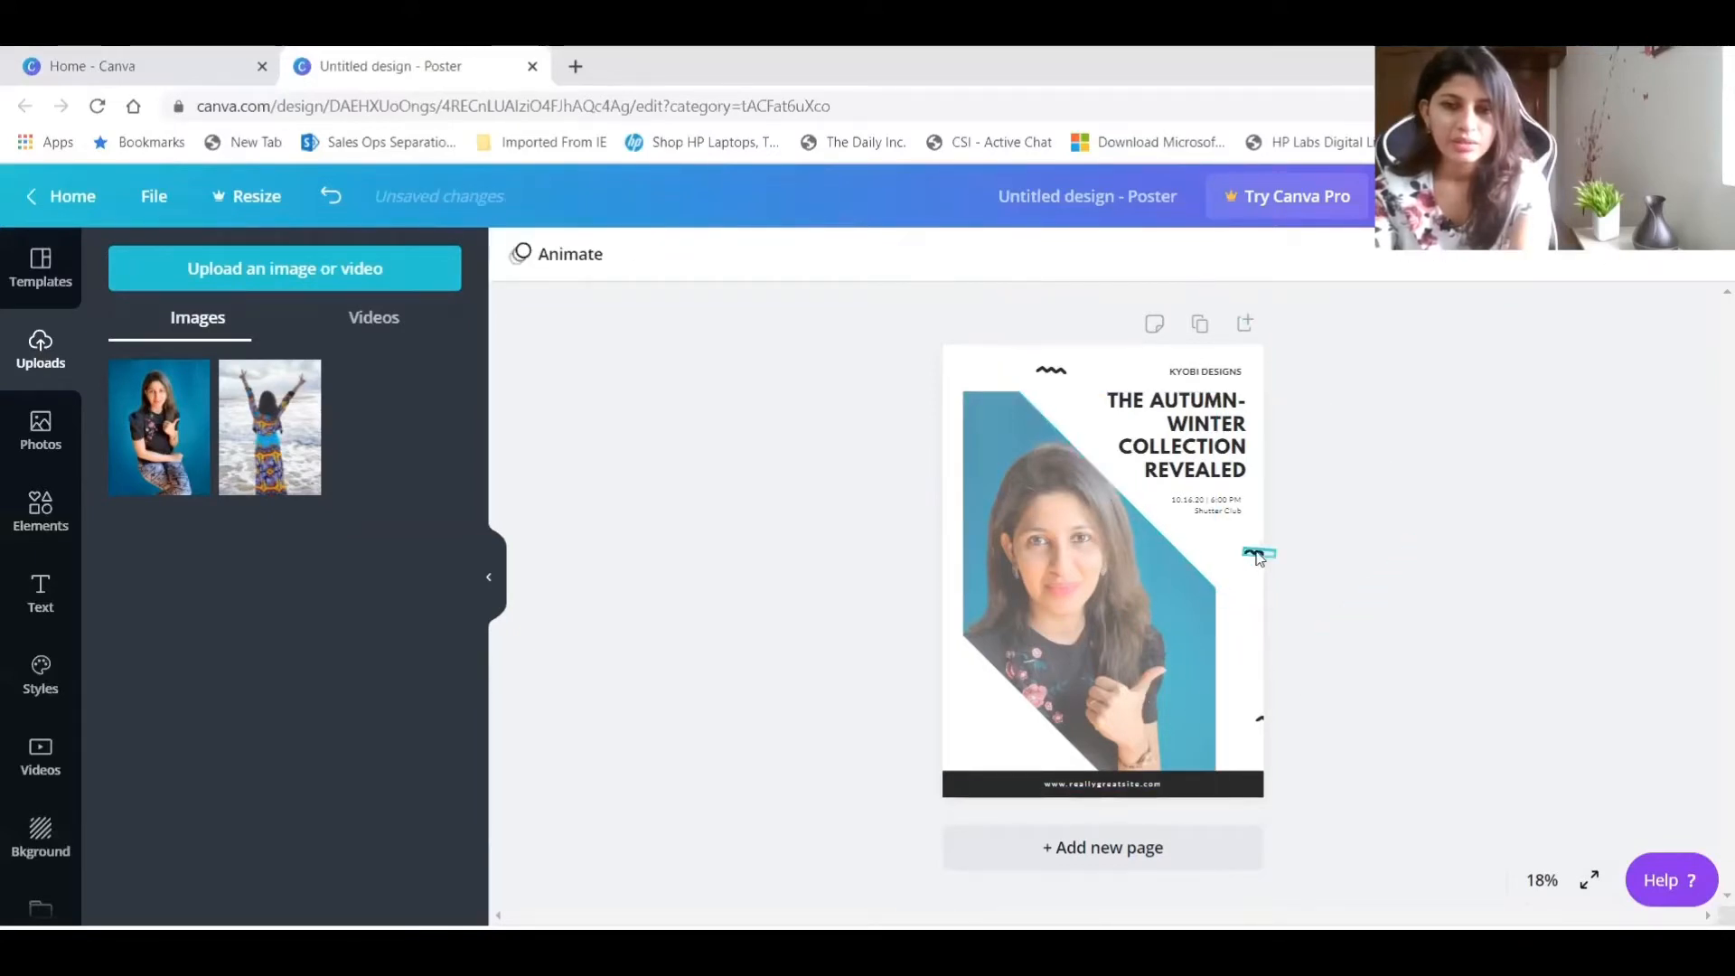
pyautogui.click(1253, 553)
pyautogui.press('Delete')
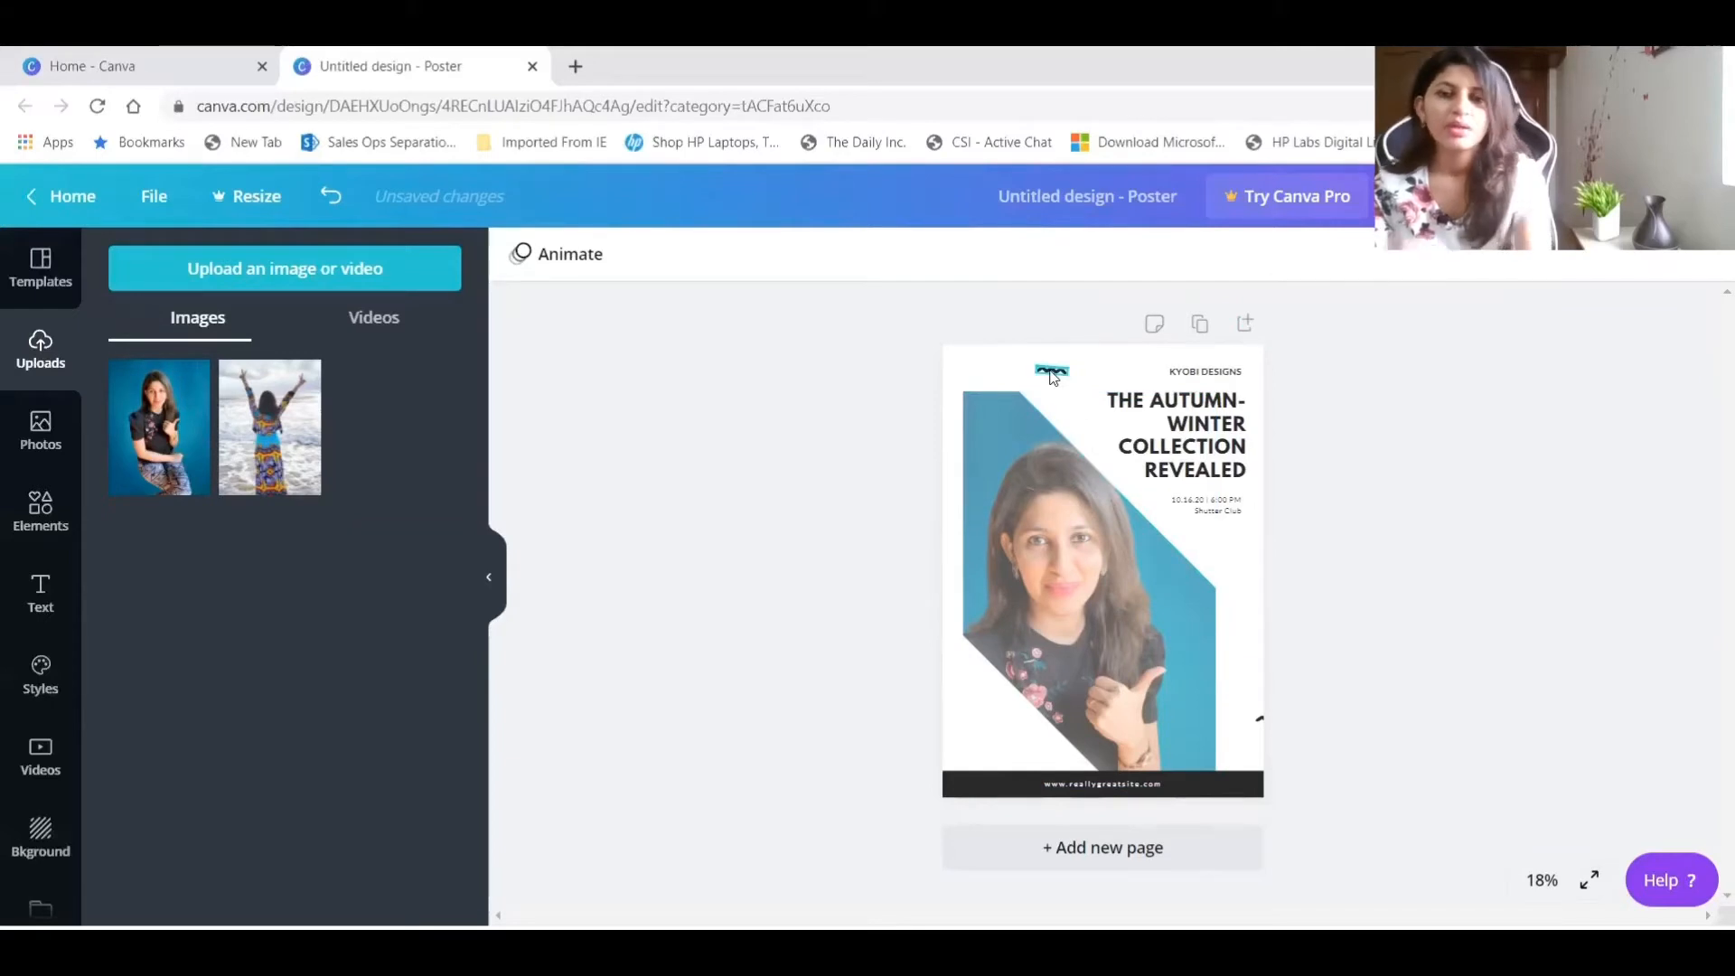
pyautogui.click(1263, 720)
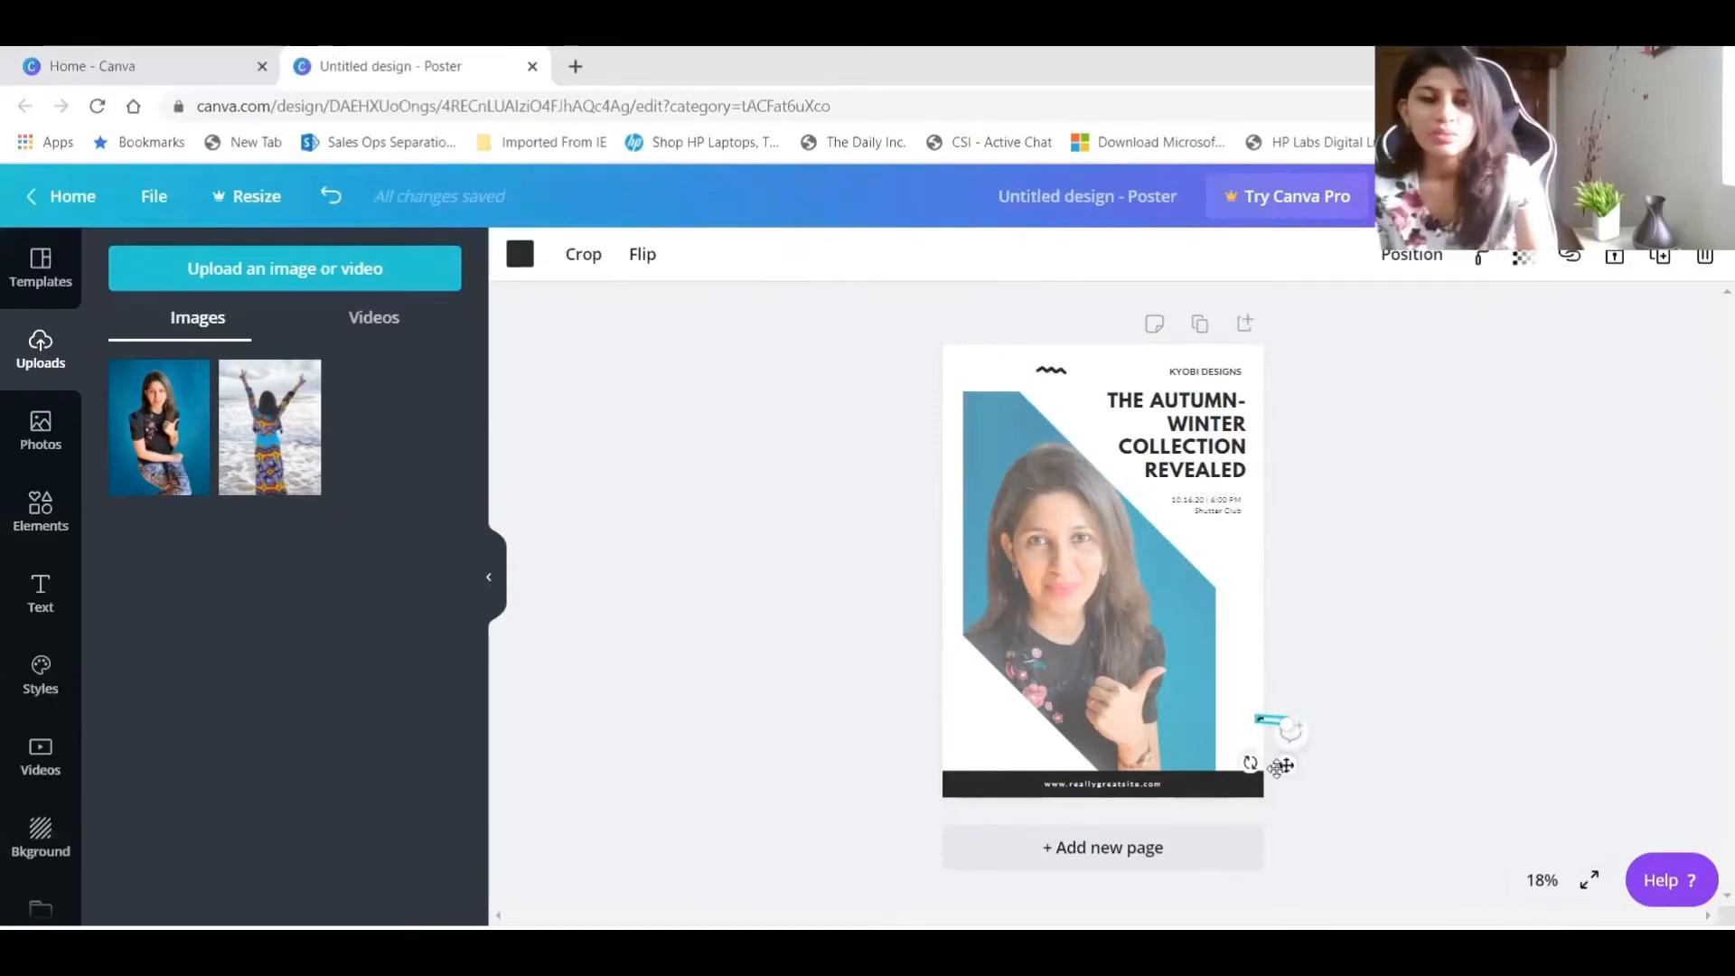
pyautogui.press('Delete')
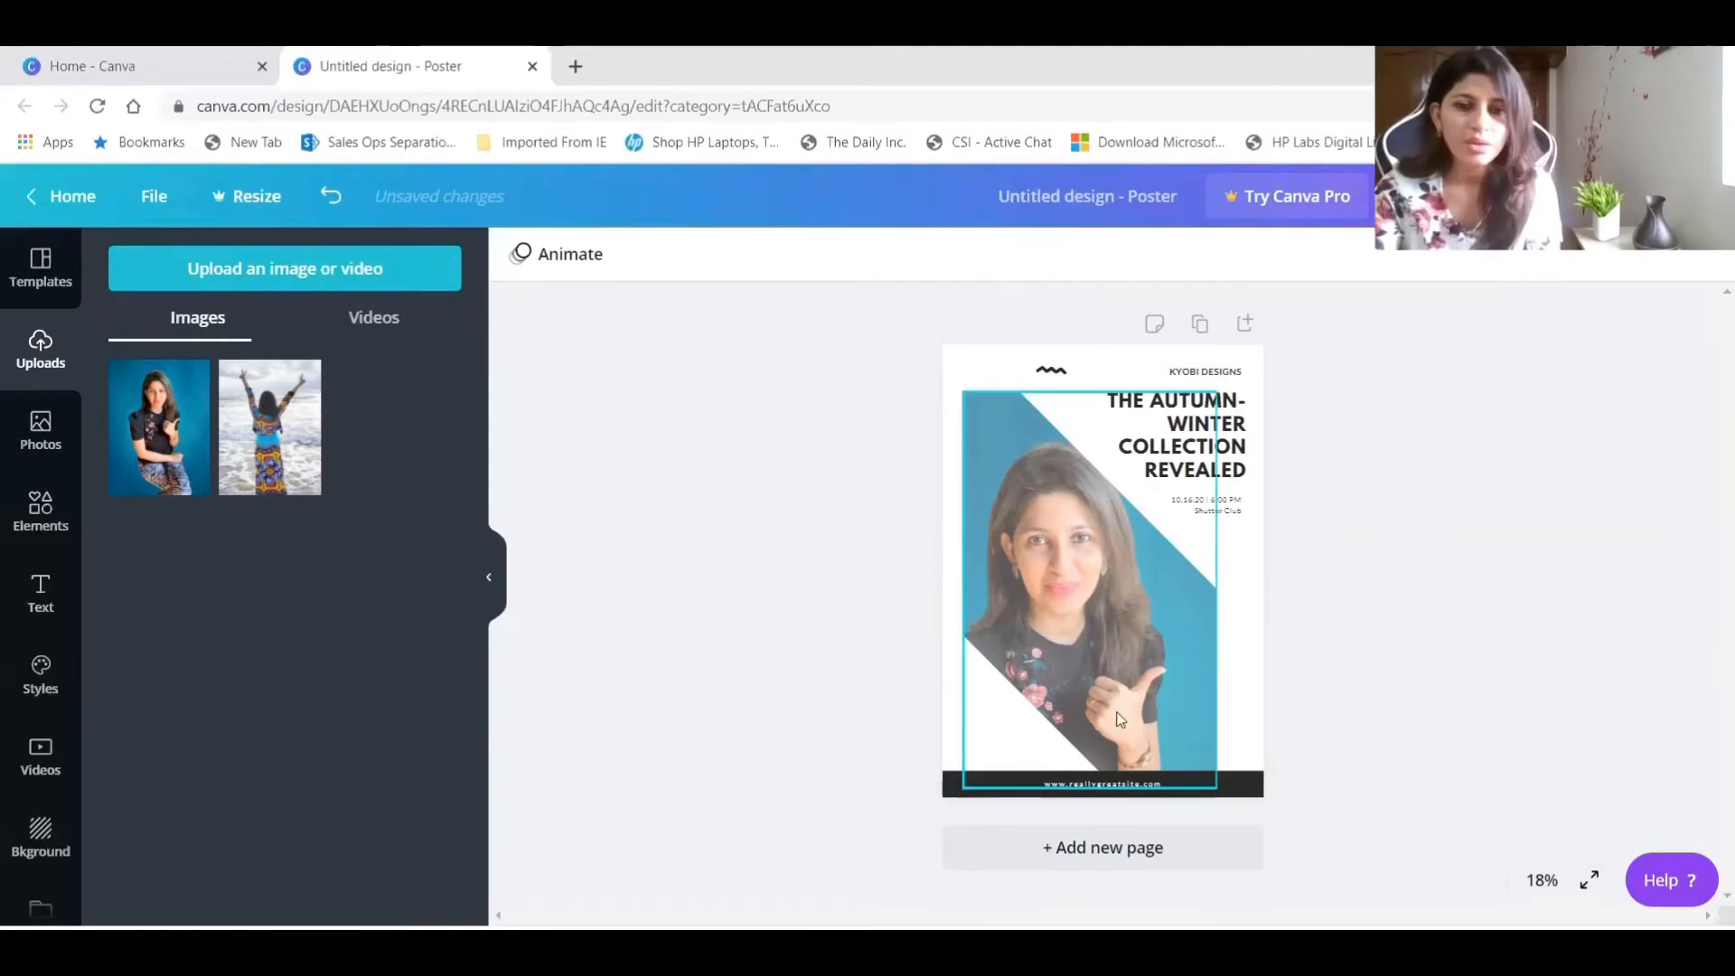
pyautogui.click(1114, 791)
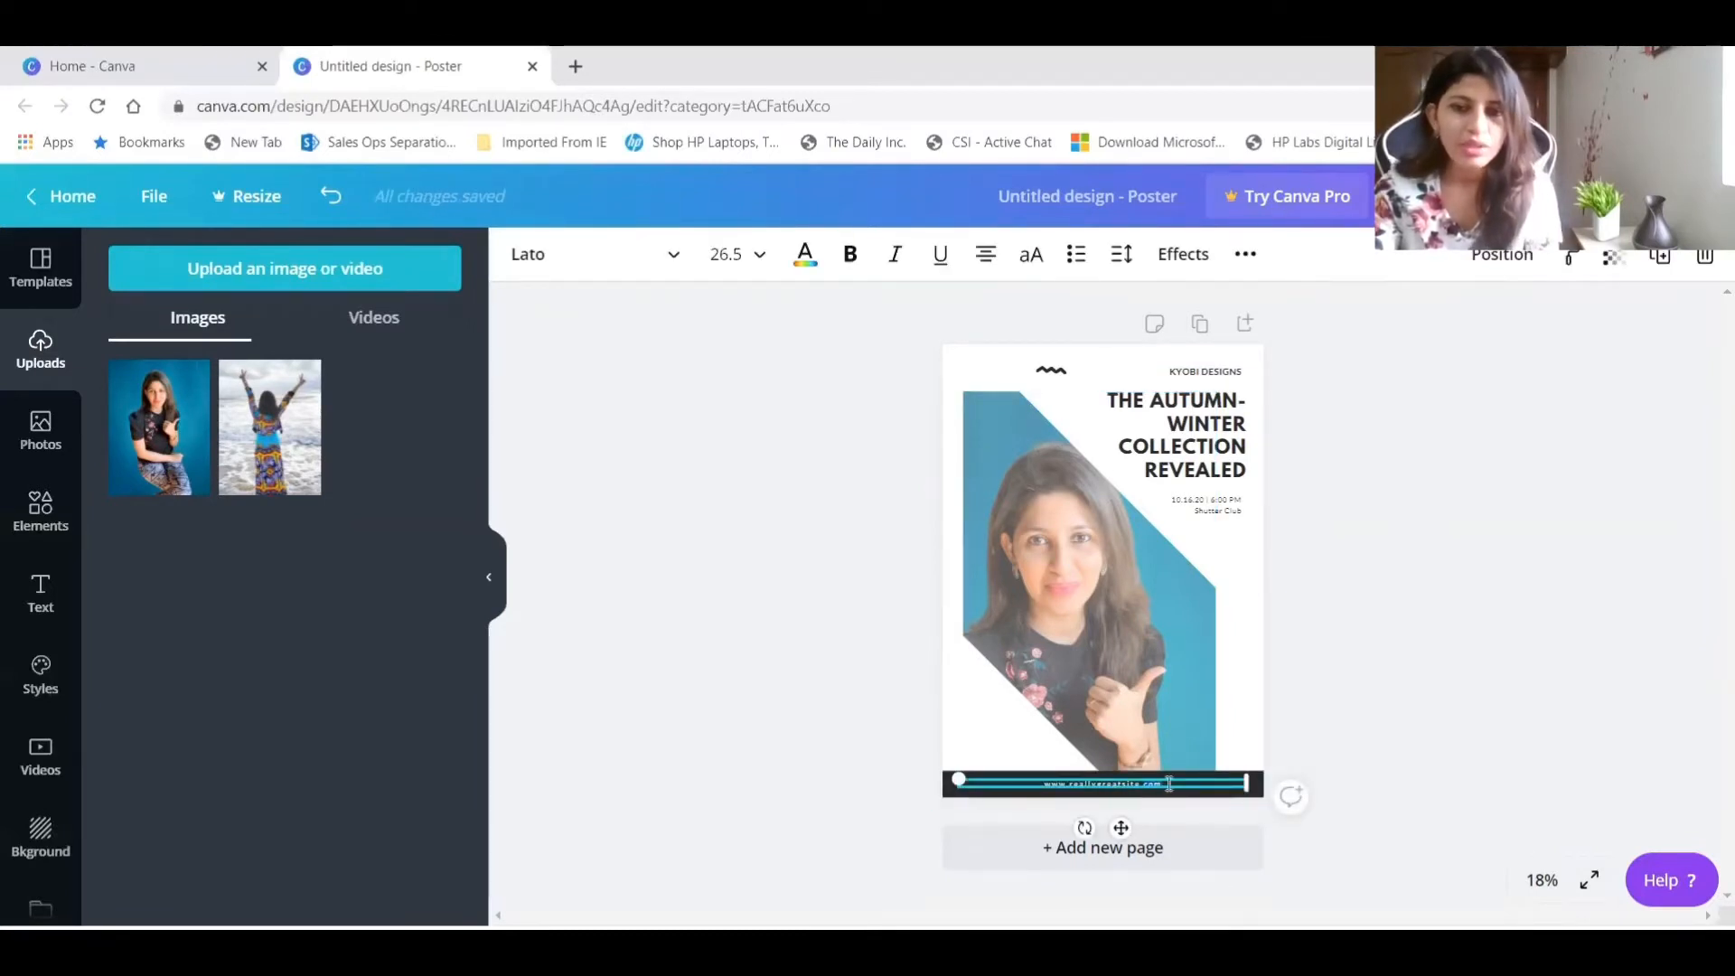
pyautogui.press('BackSpace')
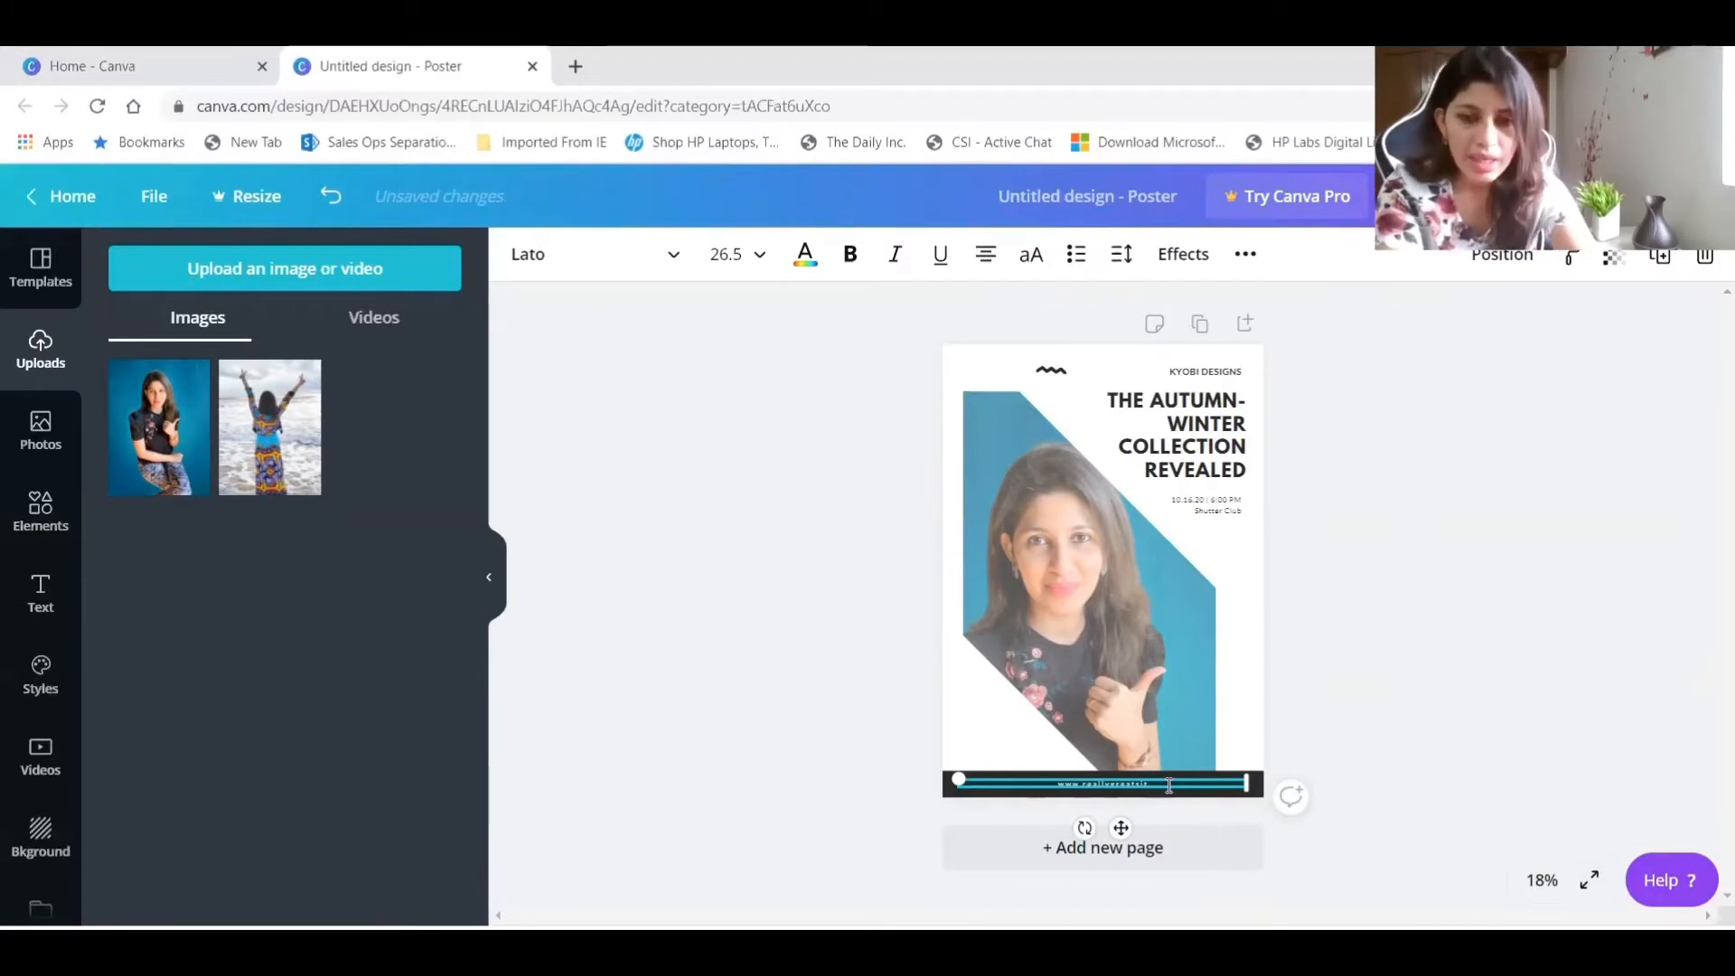
pyautogui.press('BackSpace')
pyautogui.press('BackSpace')
pyautogui.press('BackSpace')
pyautogui.press('BackSpace')
pyautogui.press('BackSpace')
pyautogui.press('BackSpace')
pyautogui.press('BackSpace')
pyautogui.press('BackSpace')
pyautogui.press('BackSpace')
pyautogui.press('BackSpace')
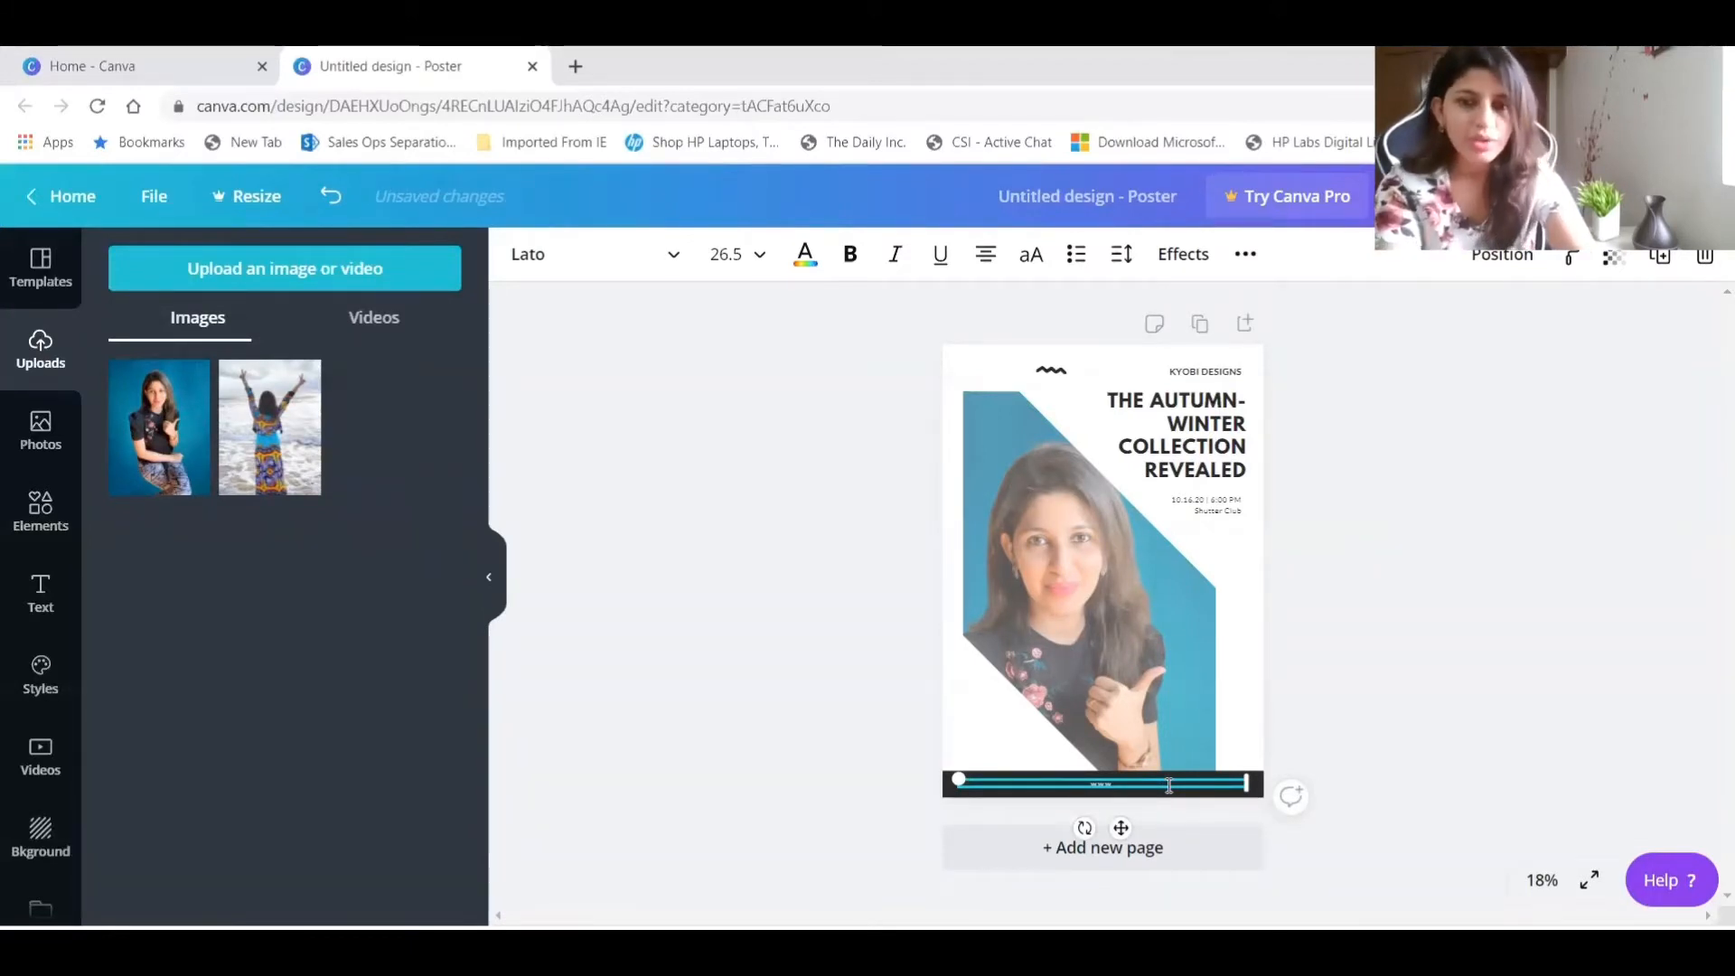
pyautogui.write('YouTub')
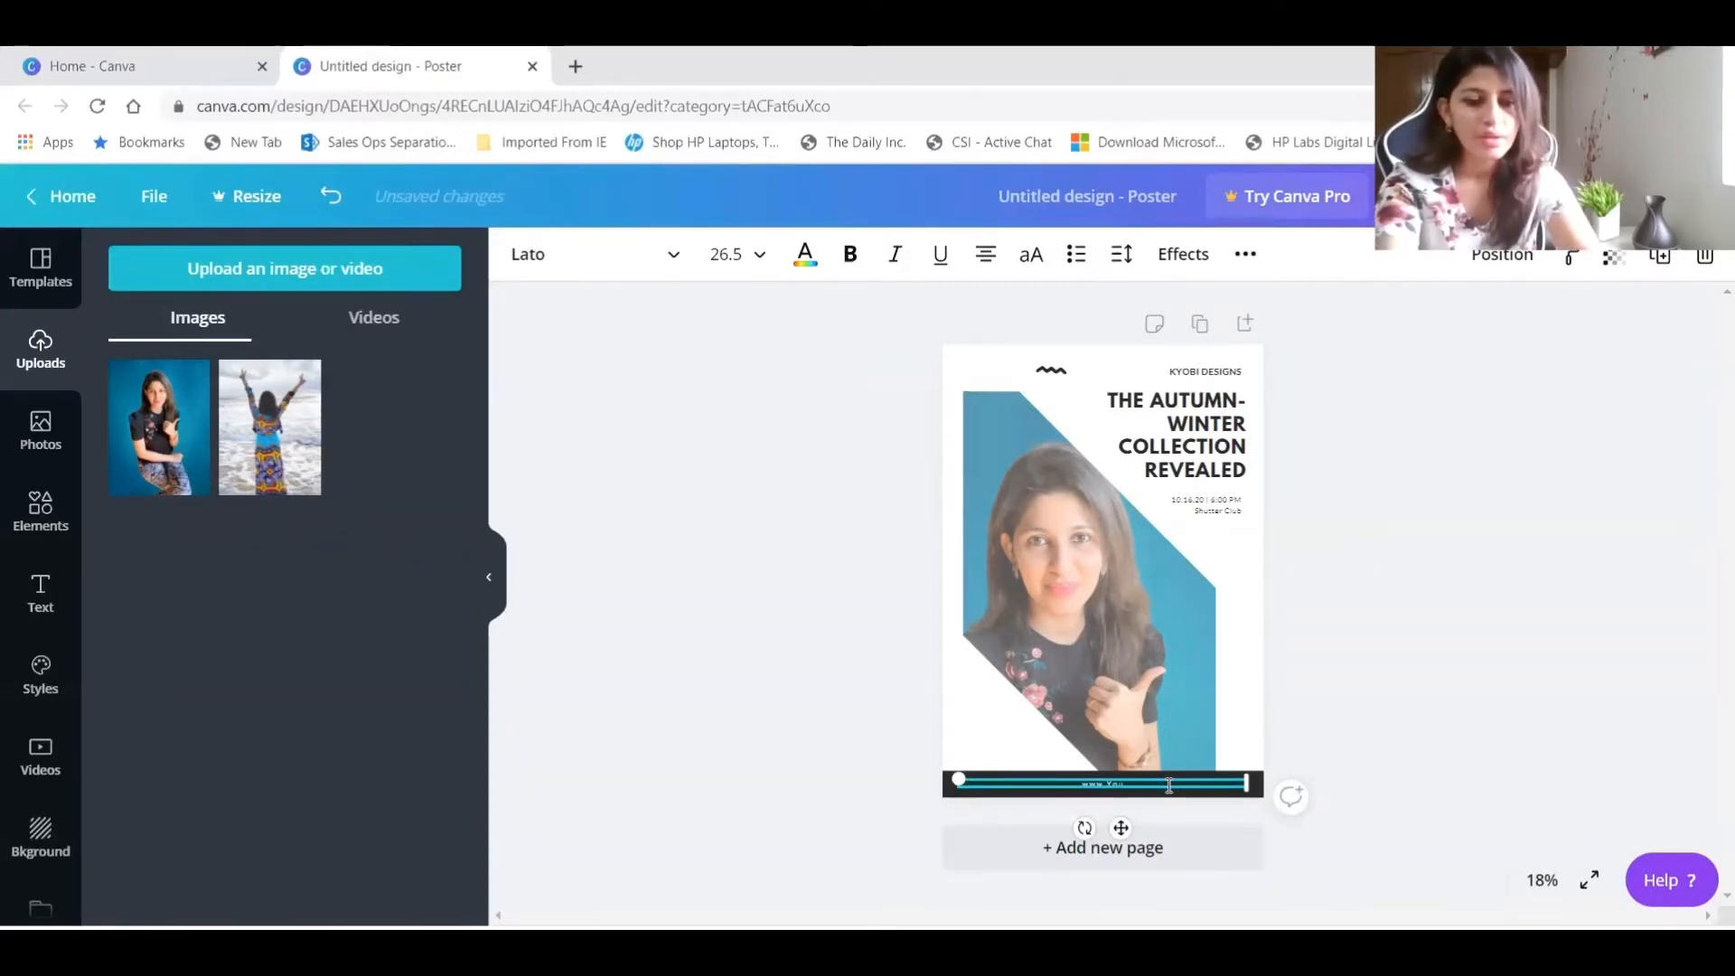
pyautogui.write('e')
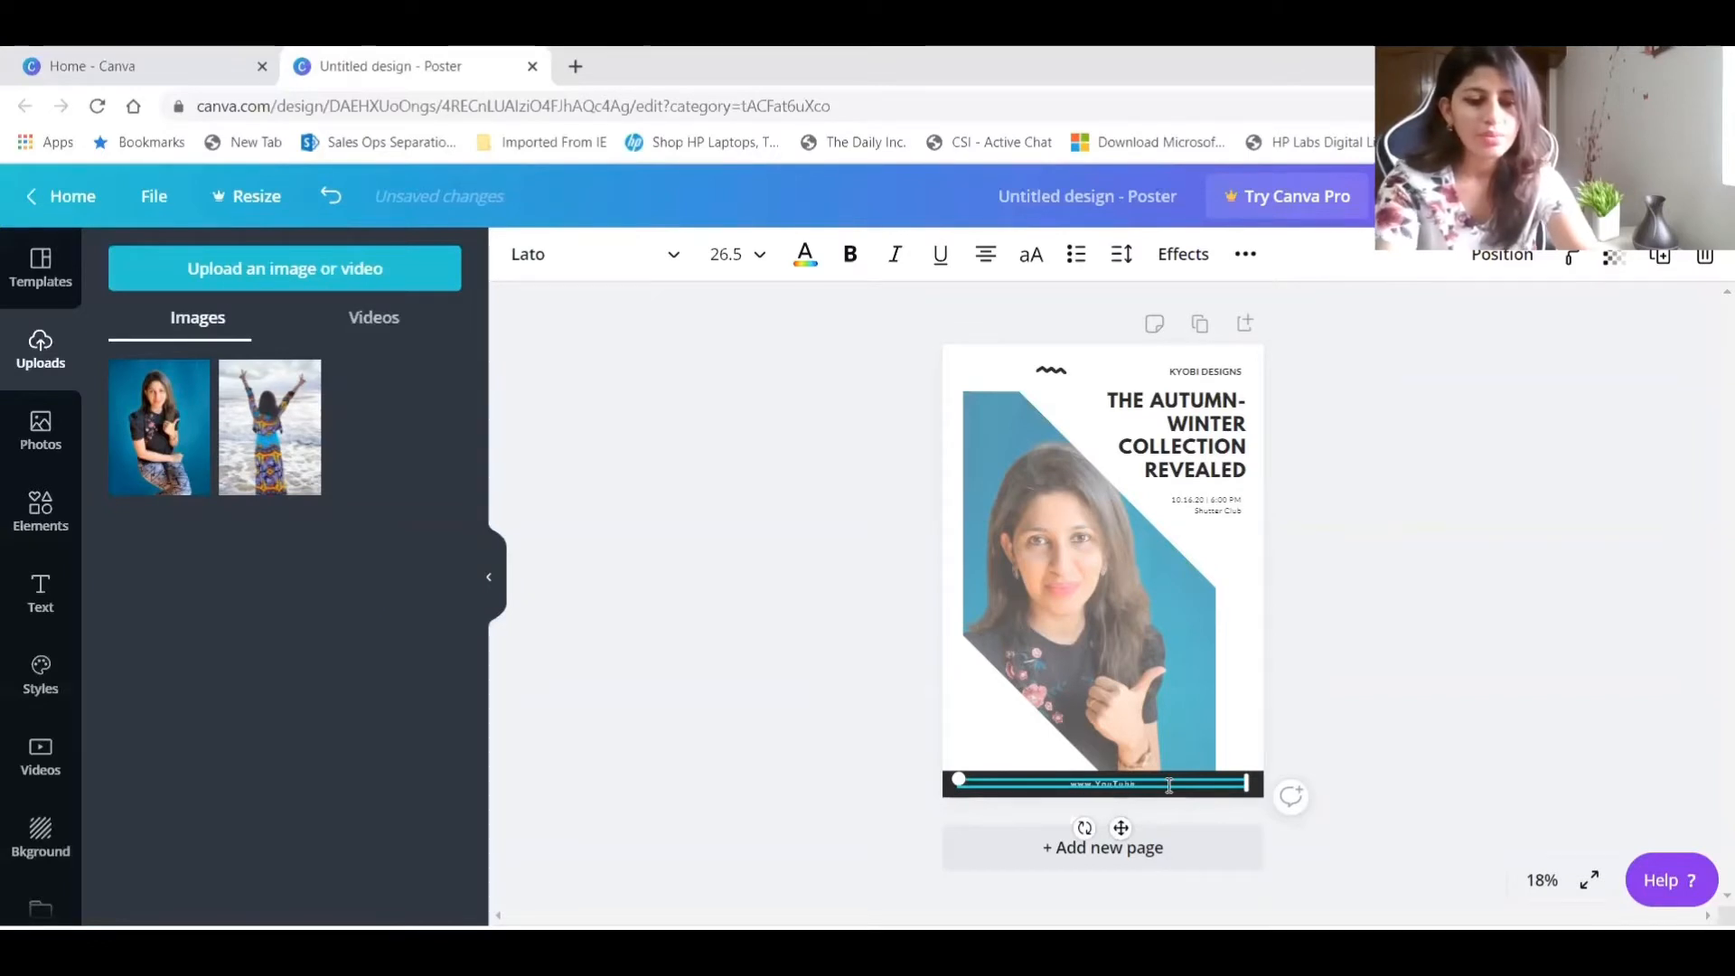
pyautogui.write('.com/c')
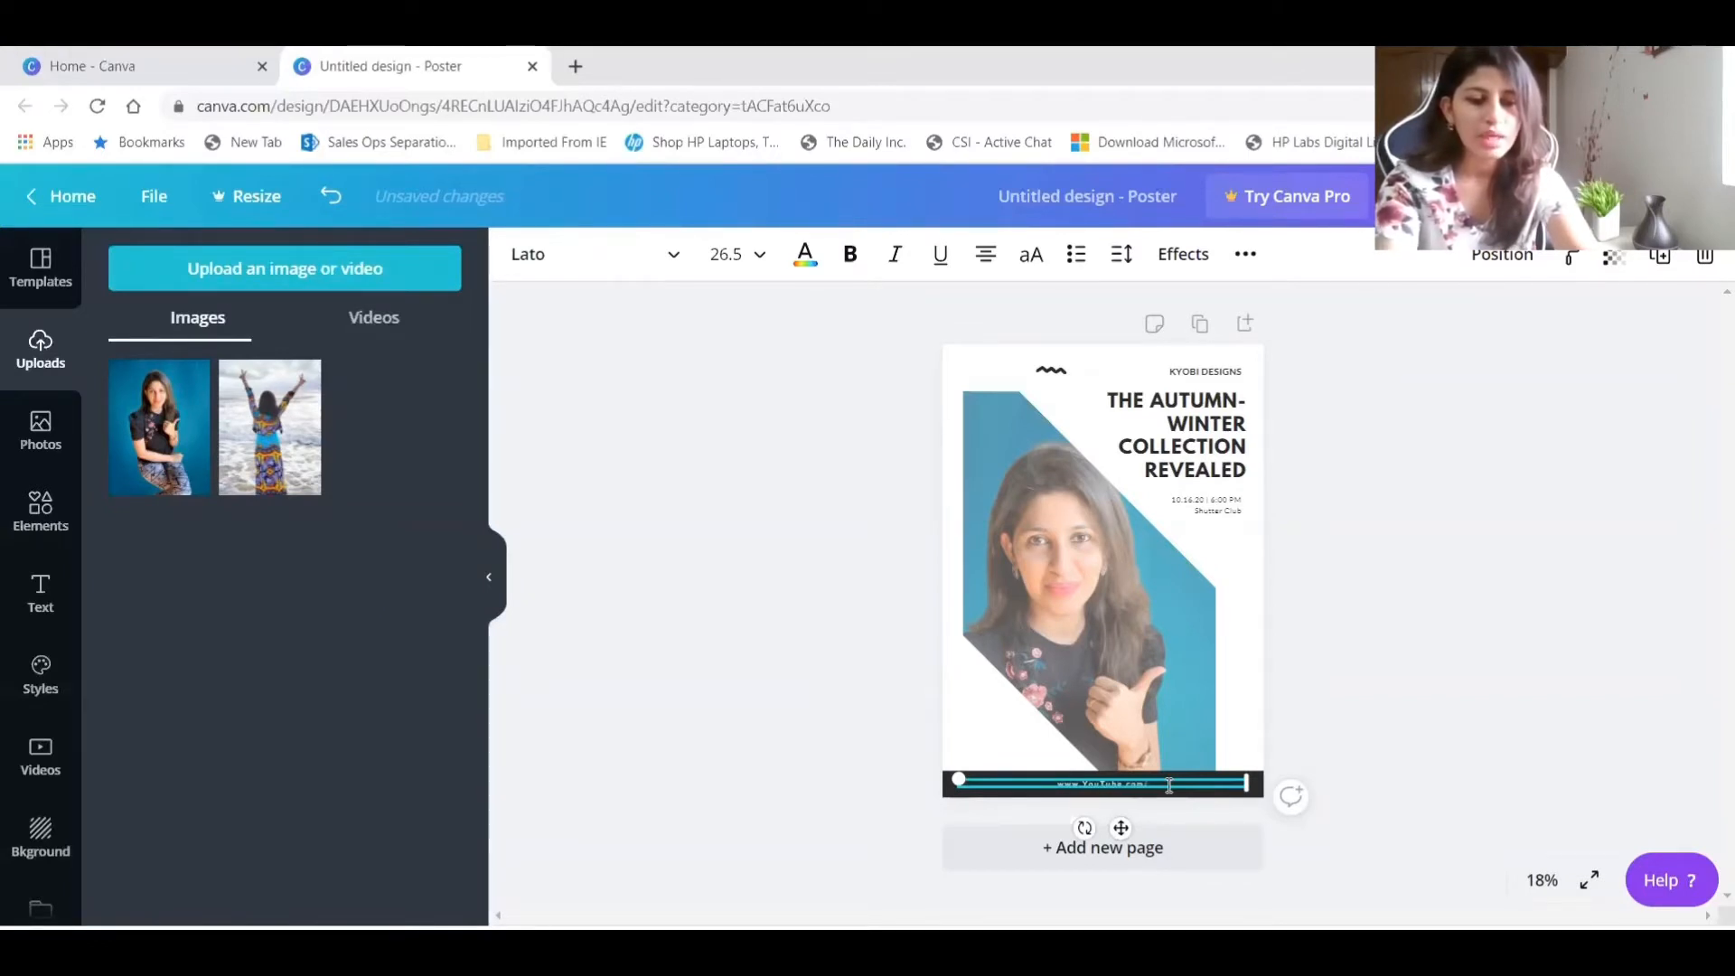
pyautogui.write('/Mama')
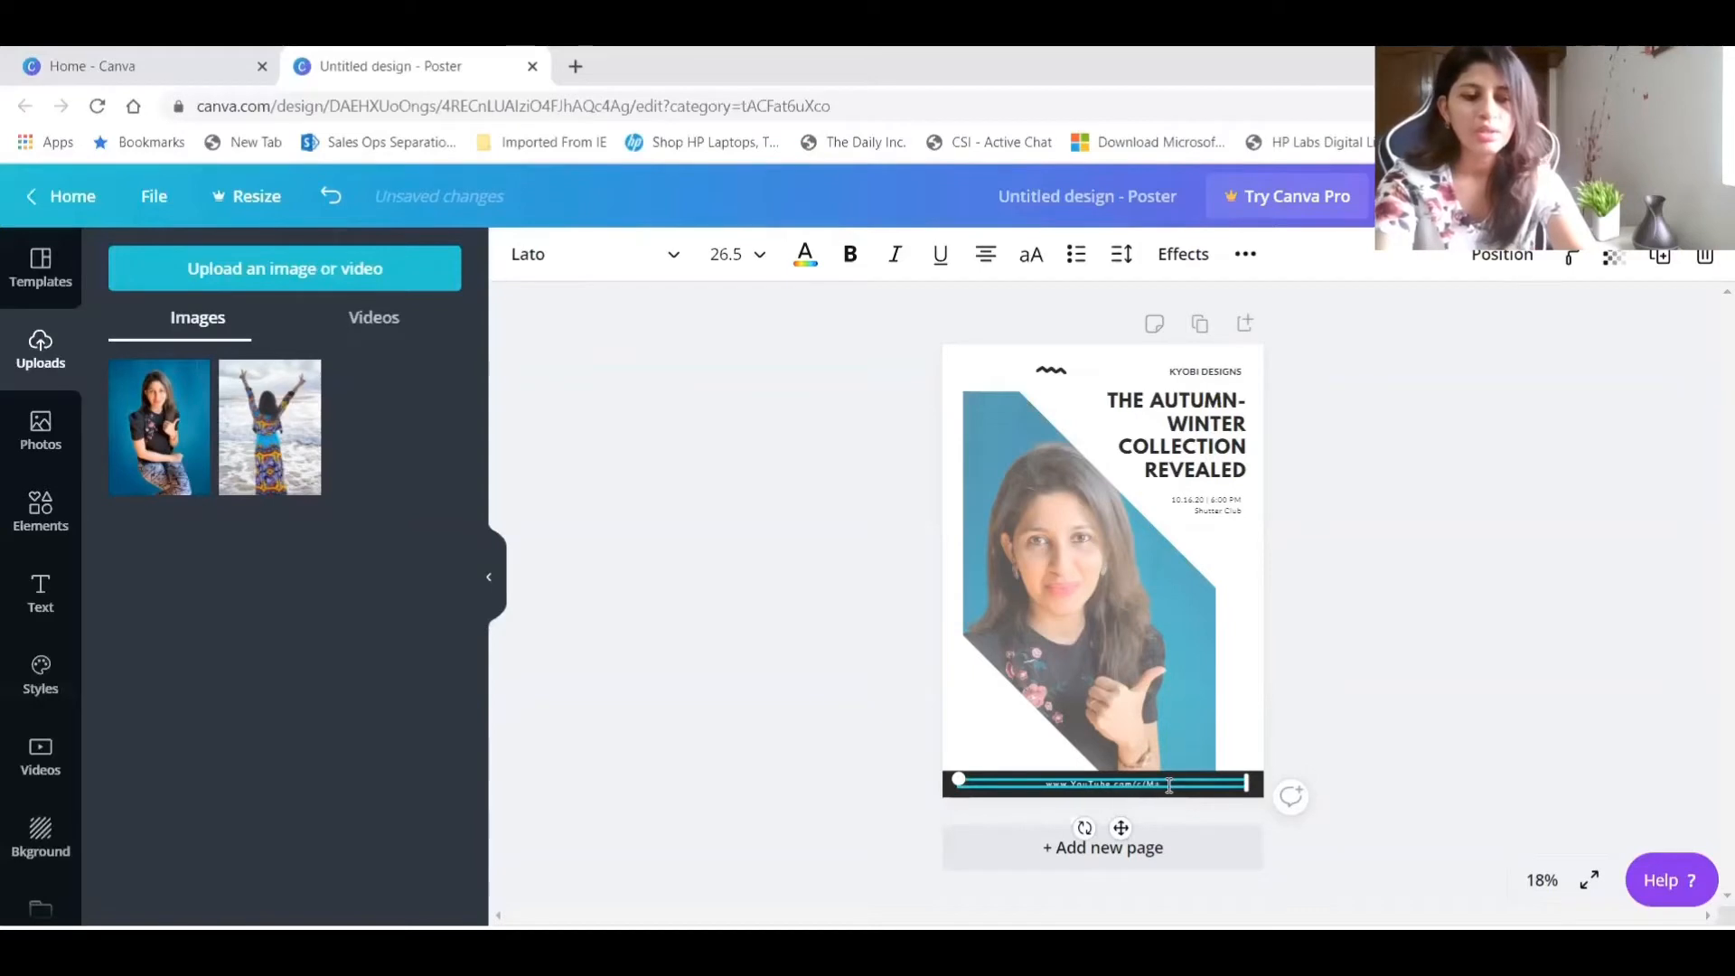
pyautogui.write('Sher')
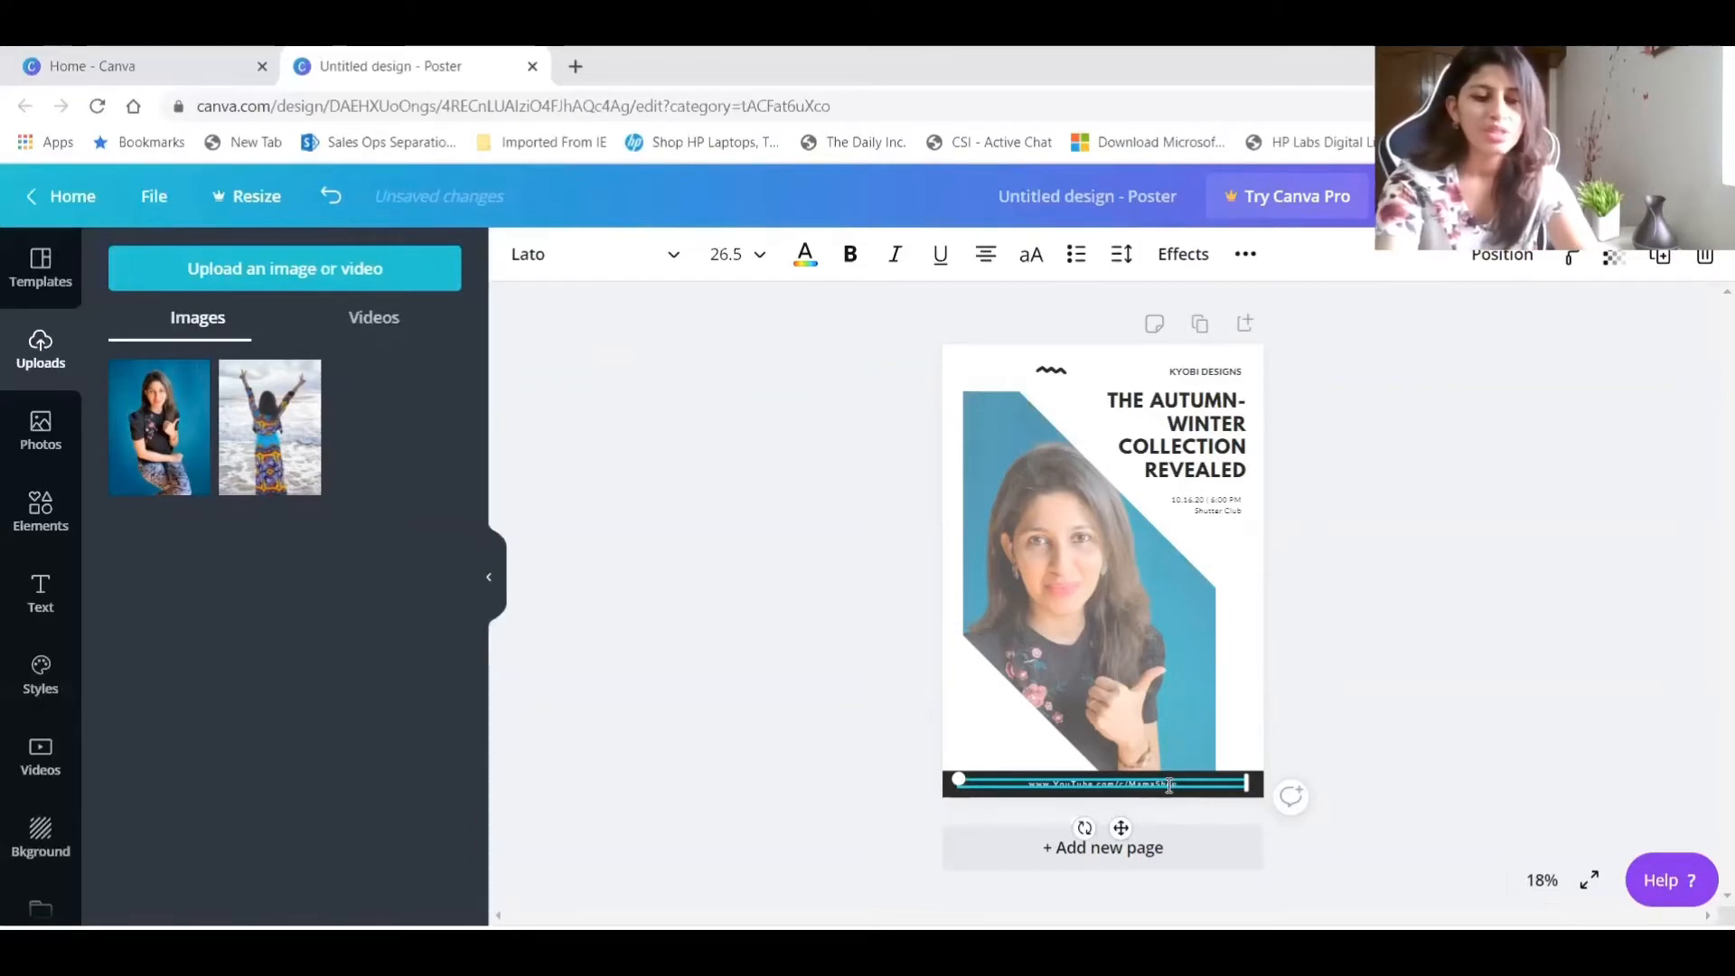
pyautogui.write('oy')
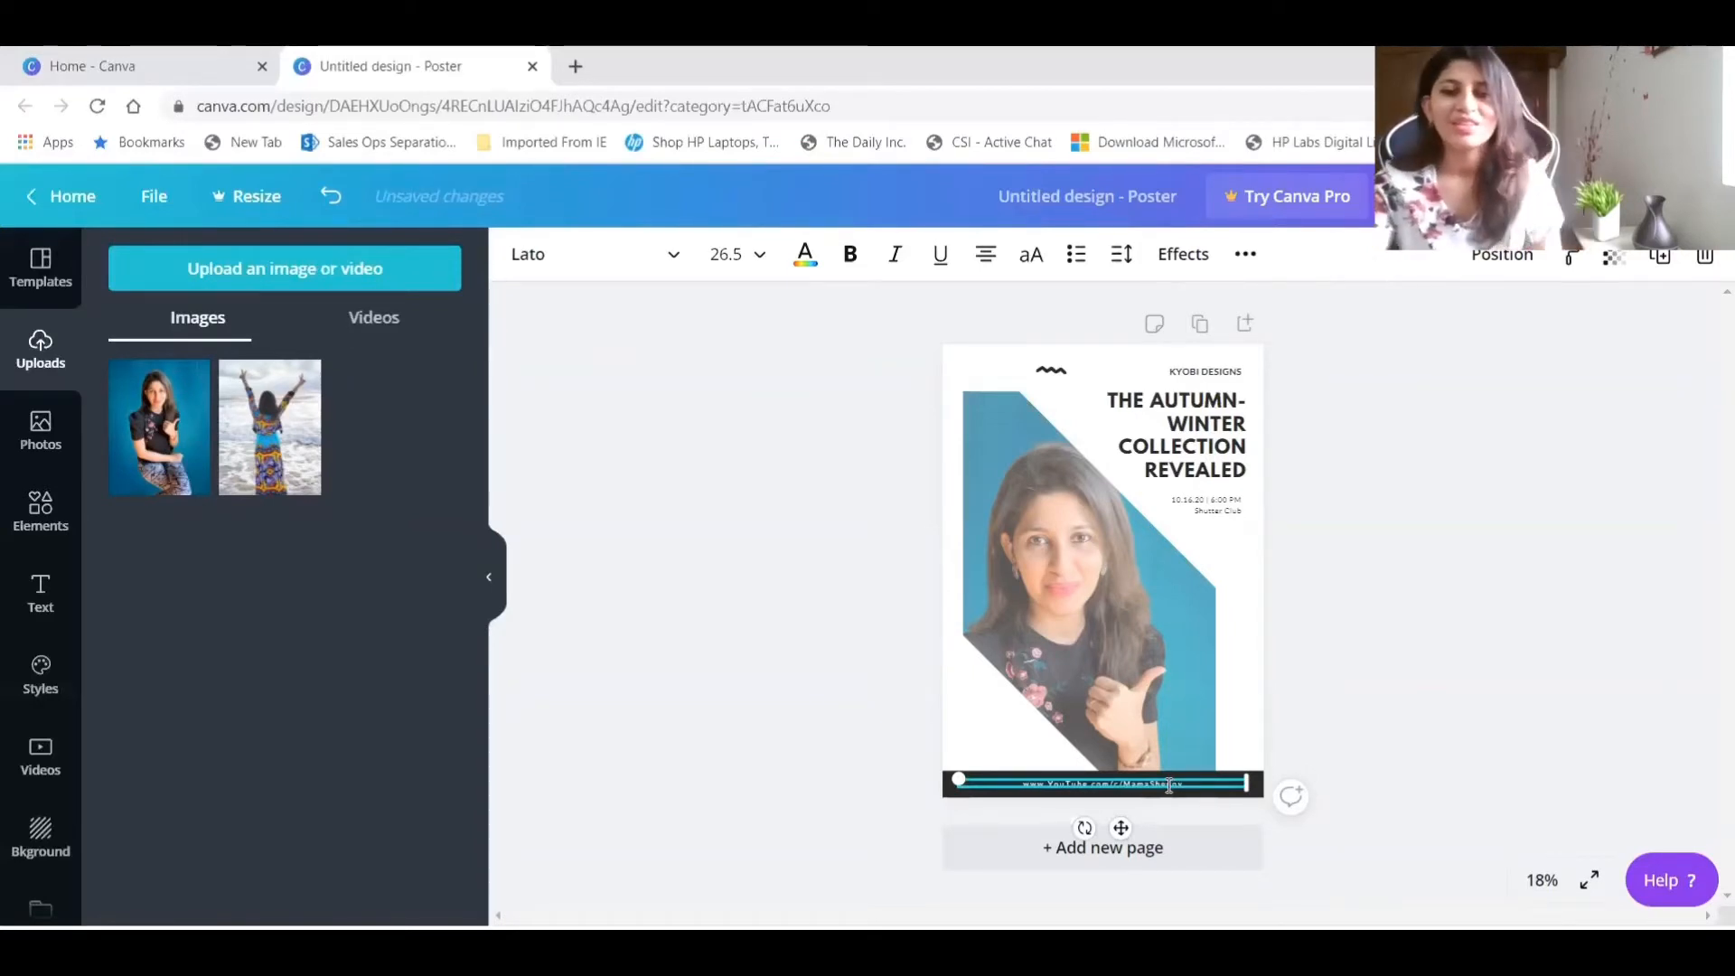
pyautogui.click(1347, 604)
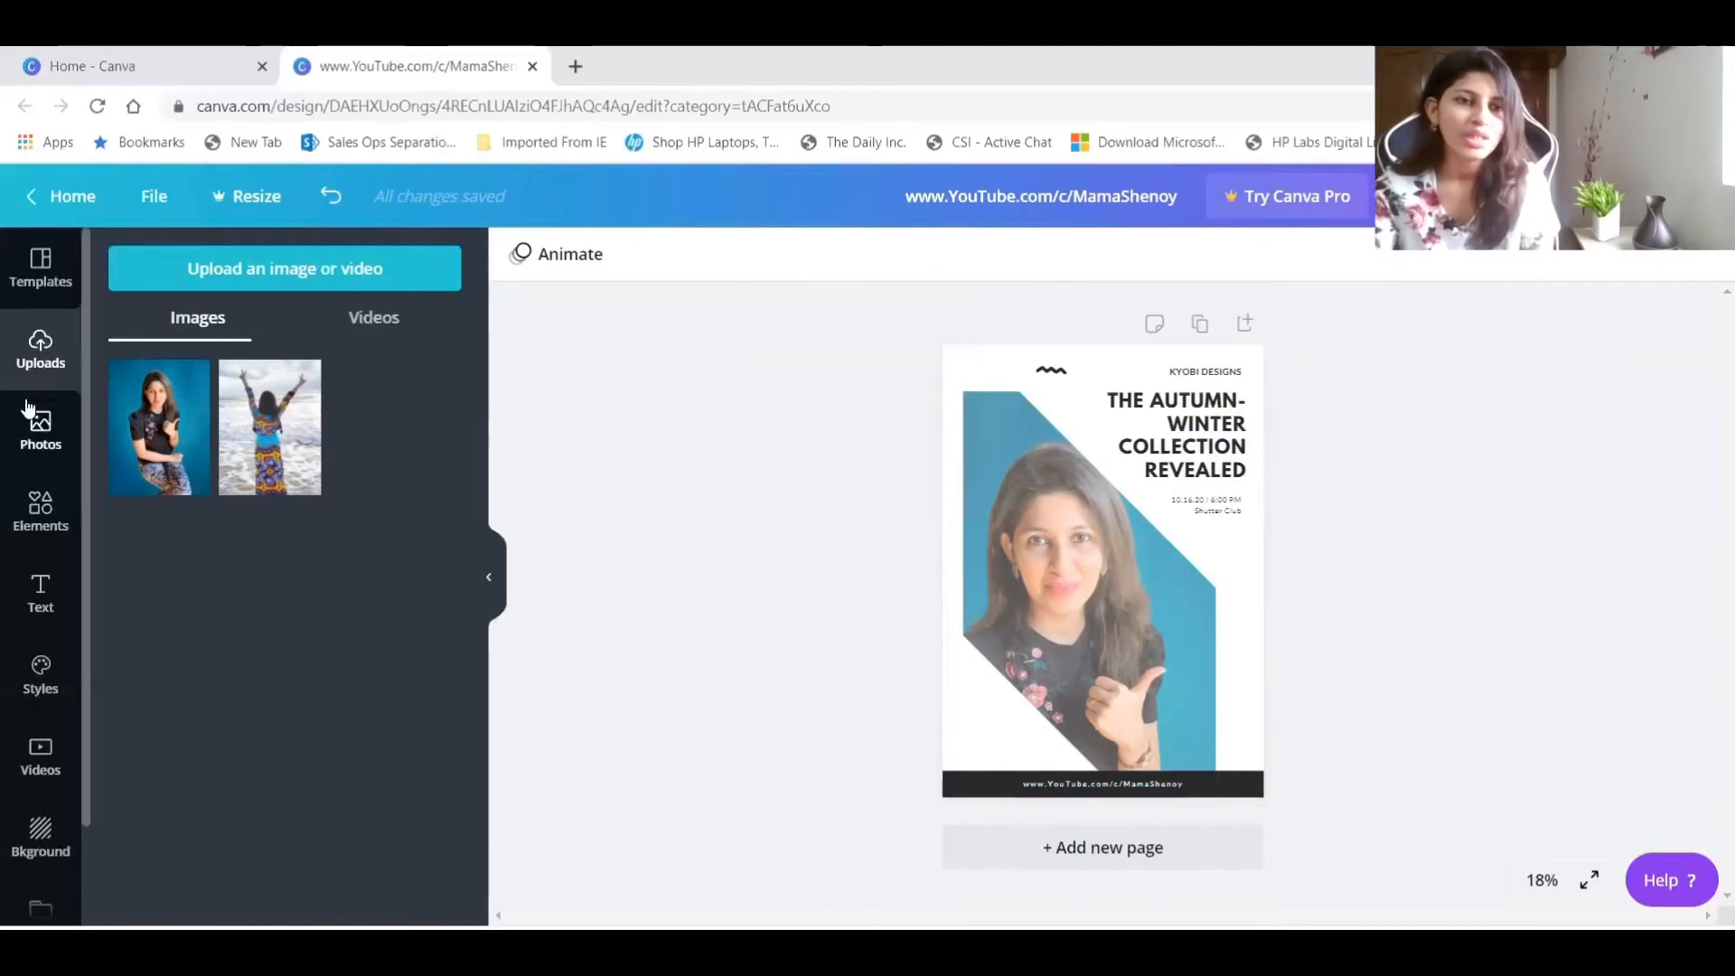
# Search the elements for "youtube" and place the free red play-button icon in the black footer bar, just before the channel address.
pyautogui.click(42, 506)
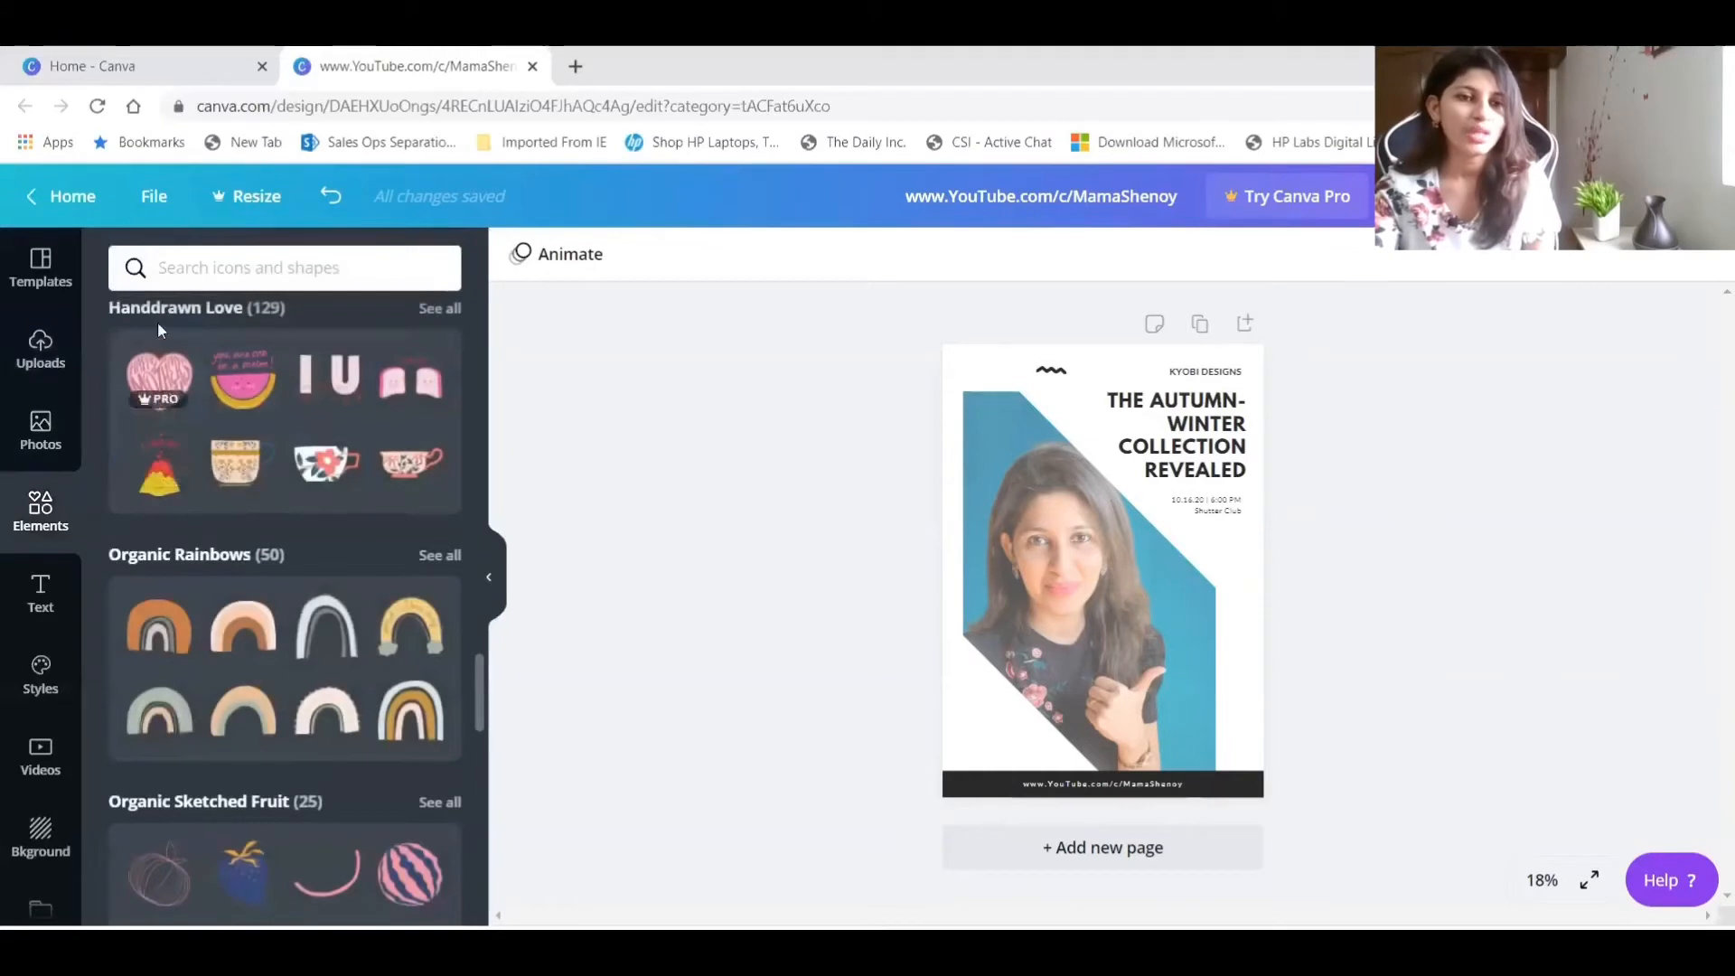
pyautogui.click(194, 268)
pyautogui.write('youtube')
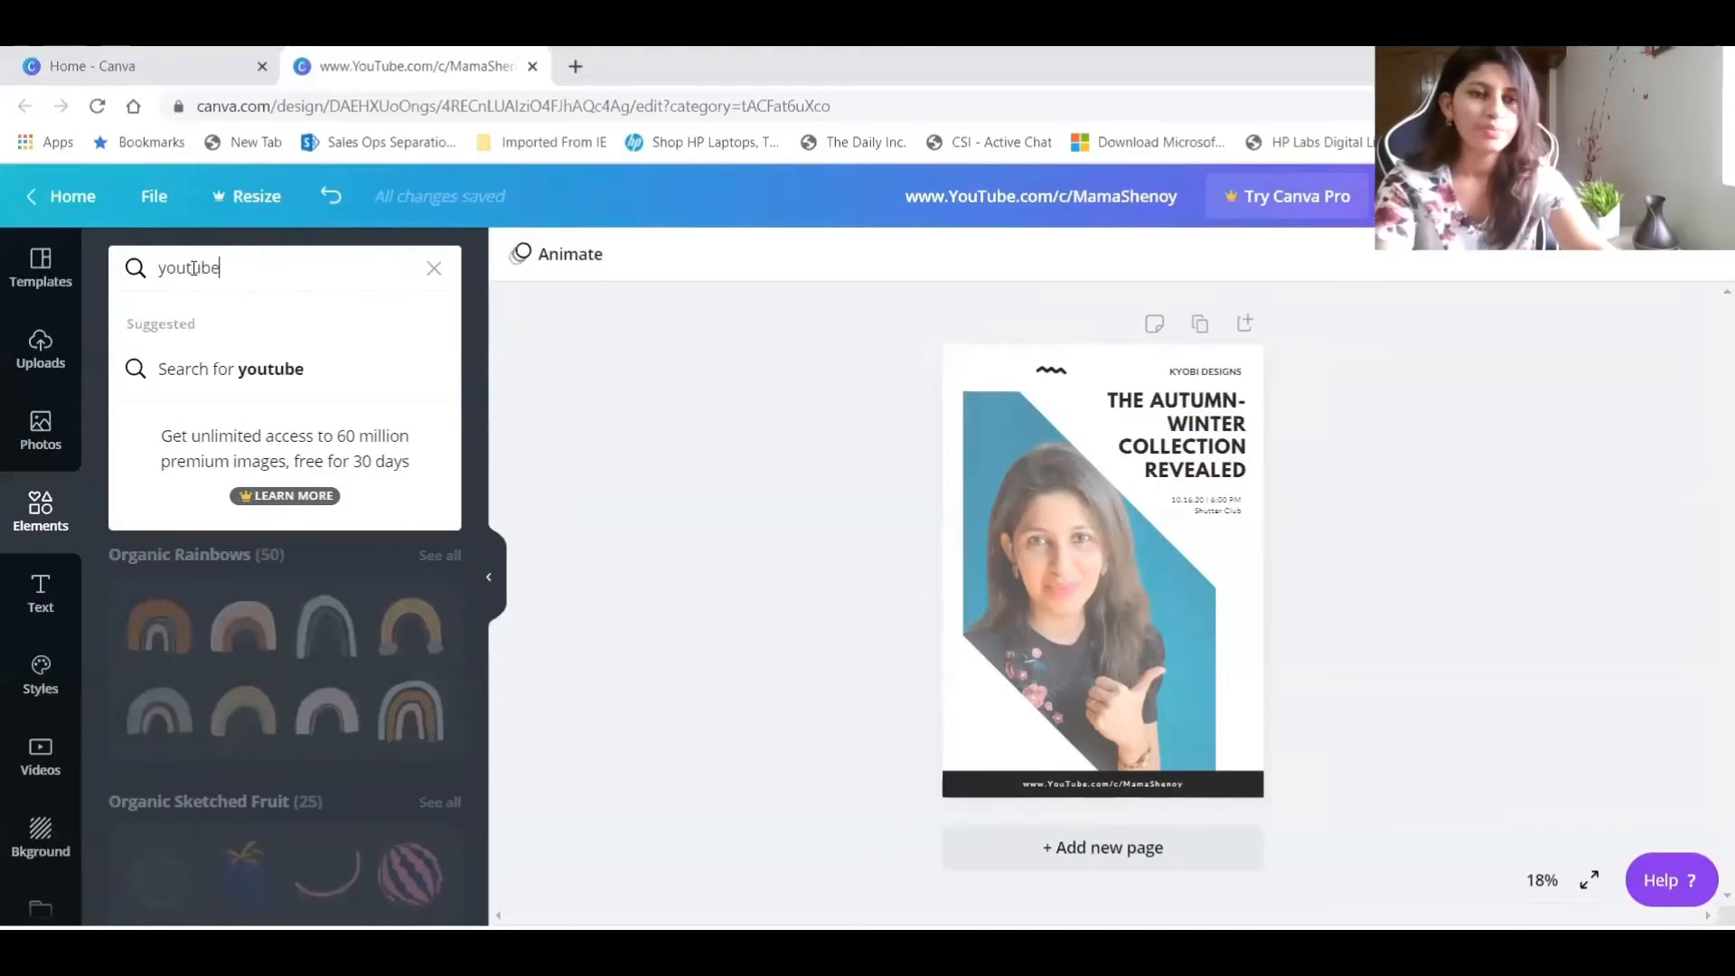
pyautogui.press('Return')
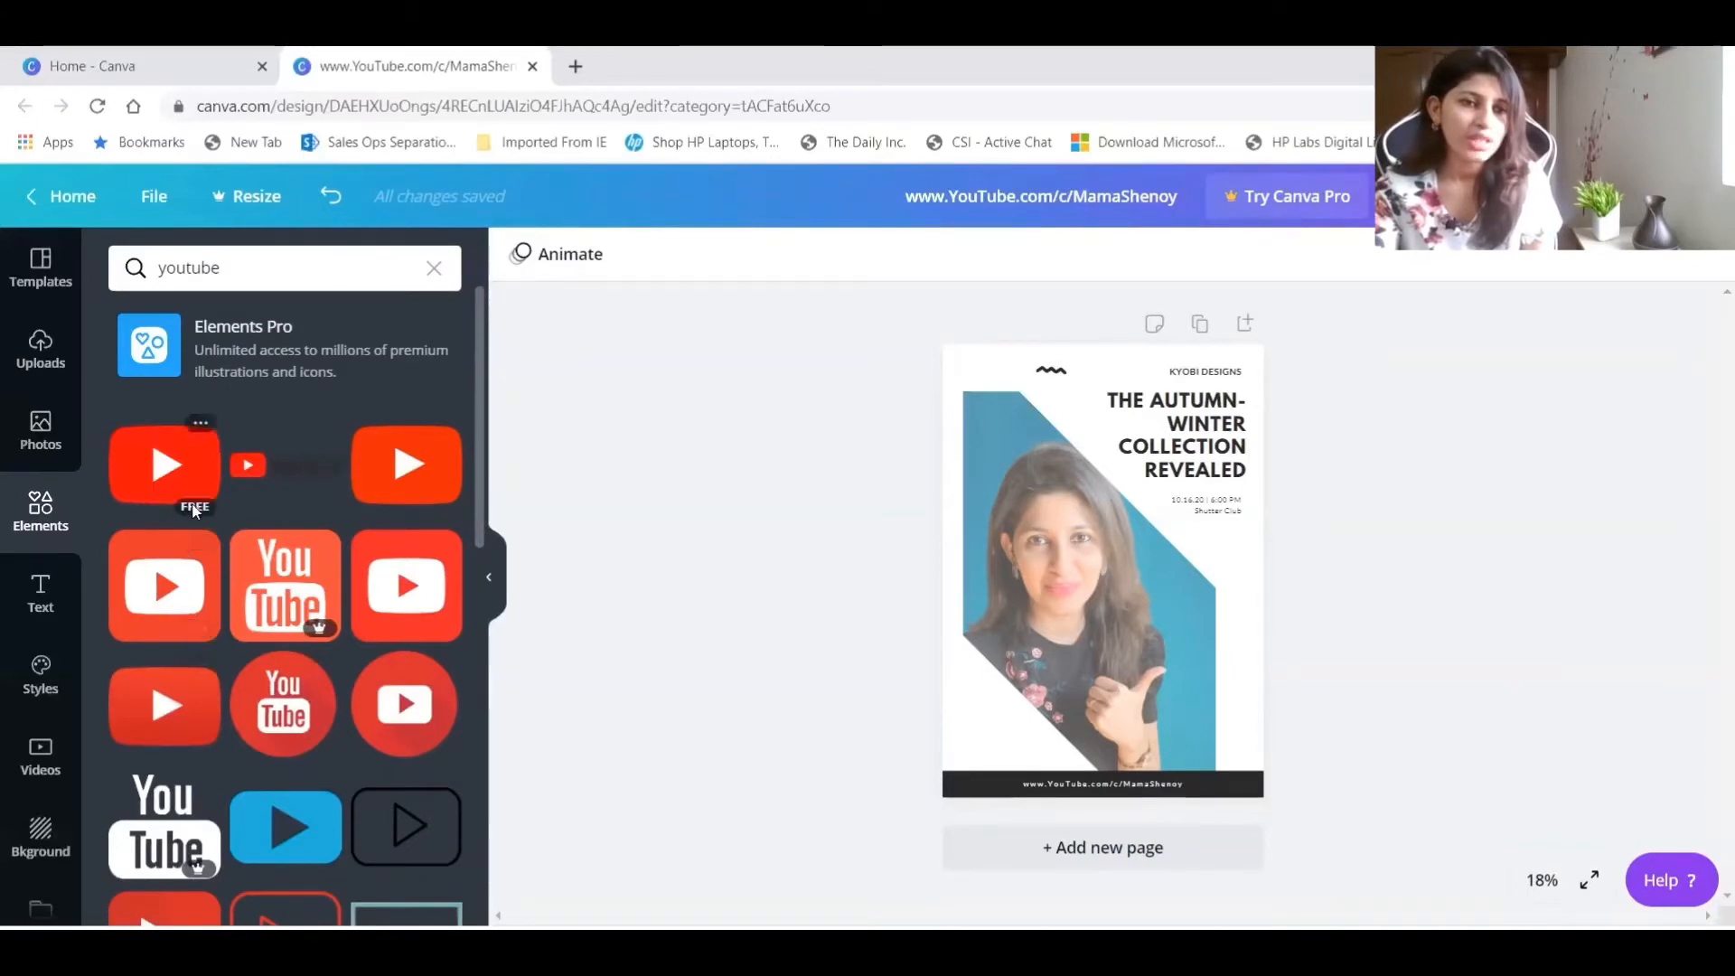
pyautogui.moveTo(299, 633)
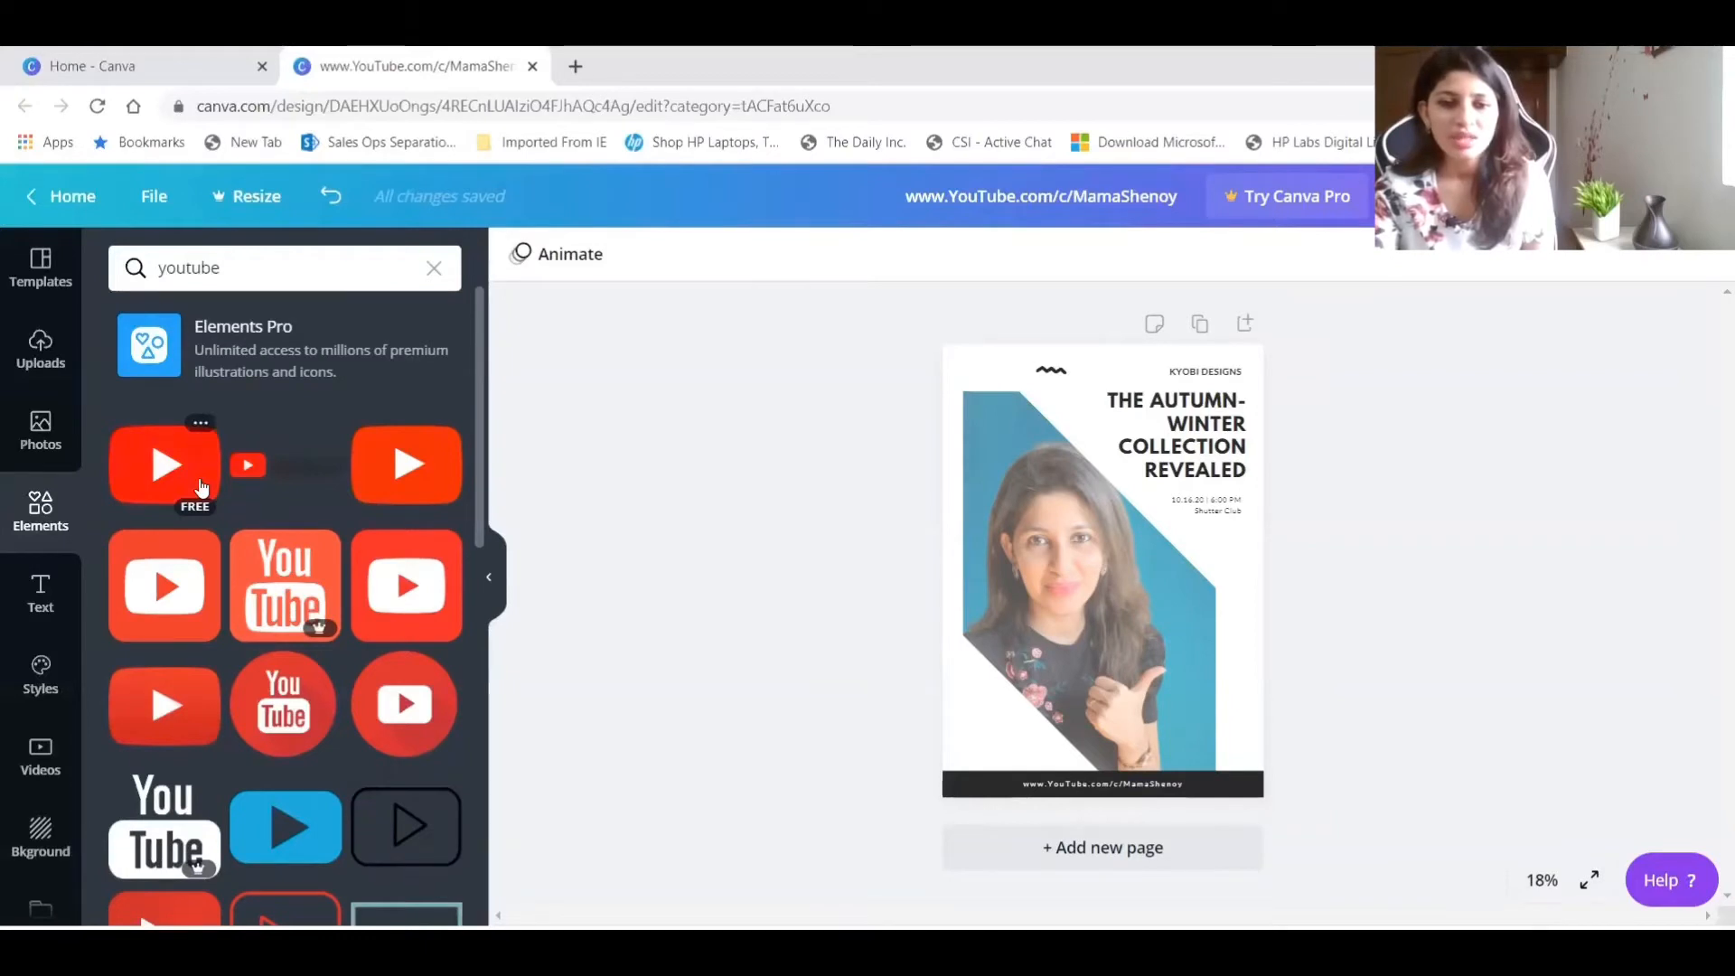
pyautogui.moveTo(201, 488); pyautogui.dragTo(992, 781)
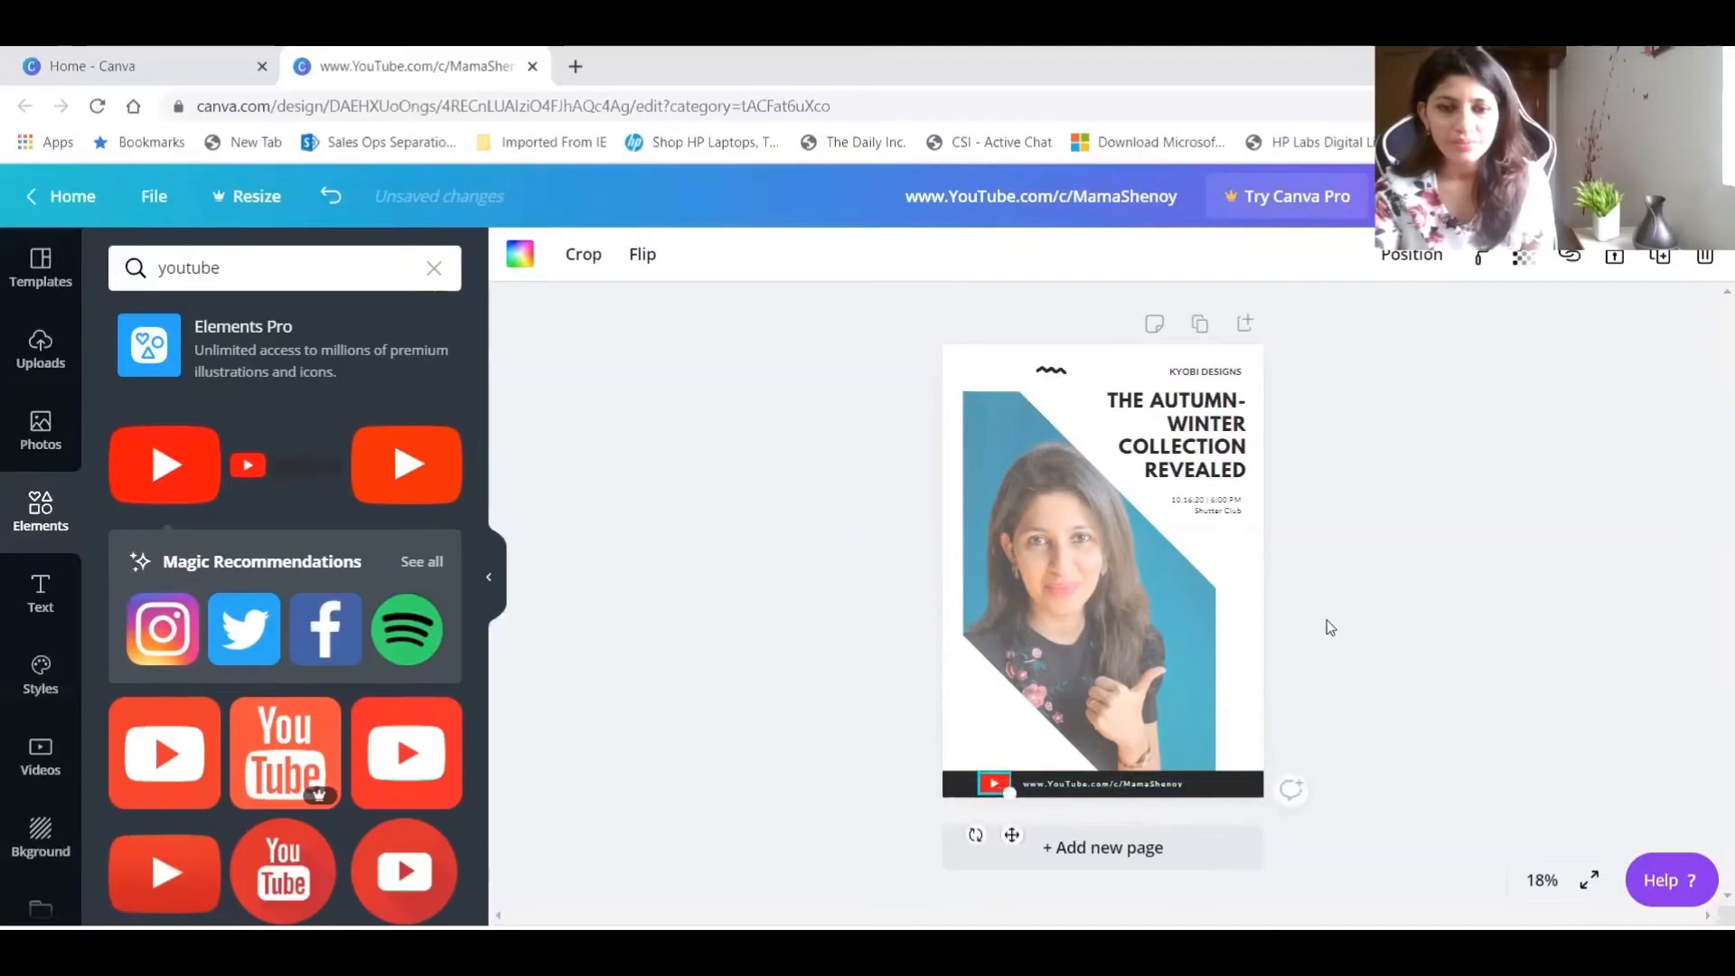
pyautogui.click(1423, 573)
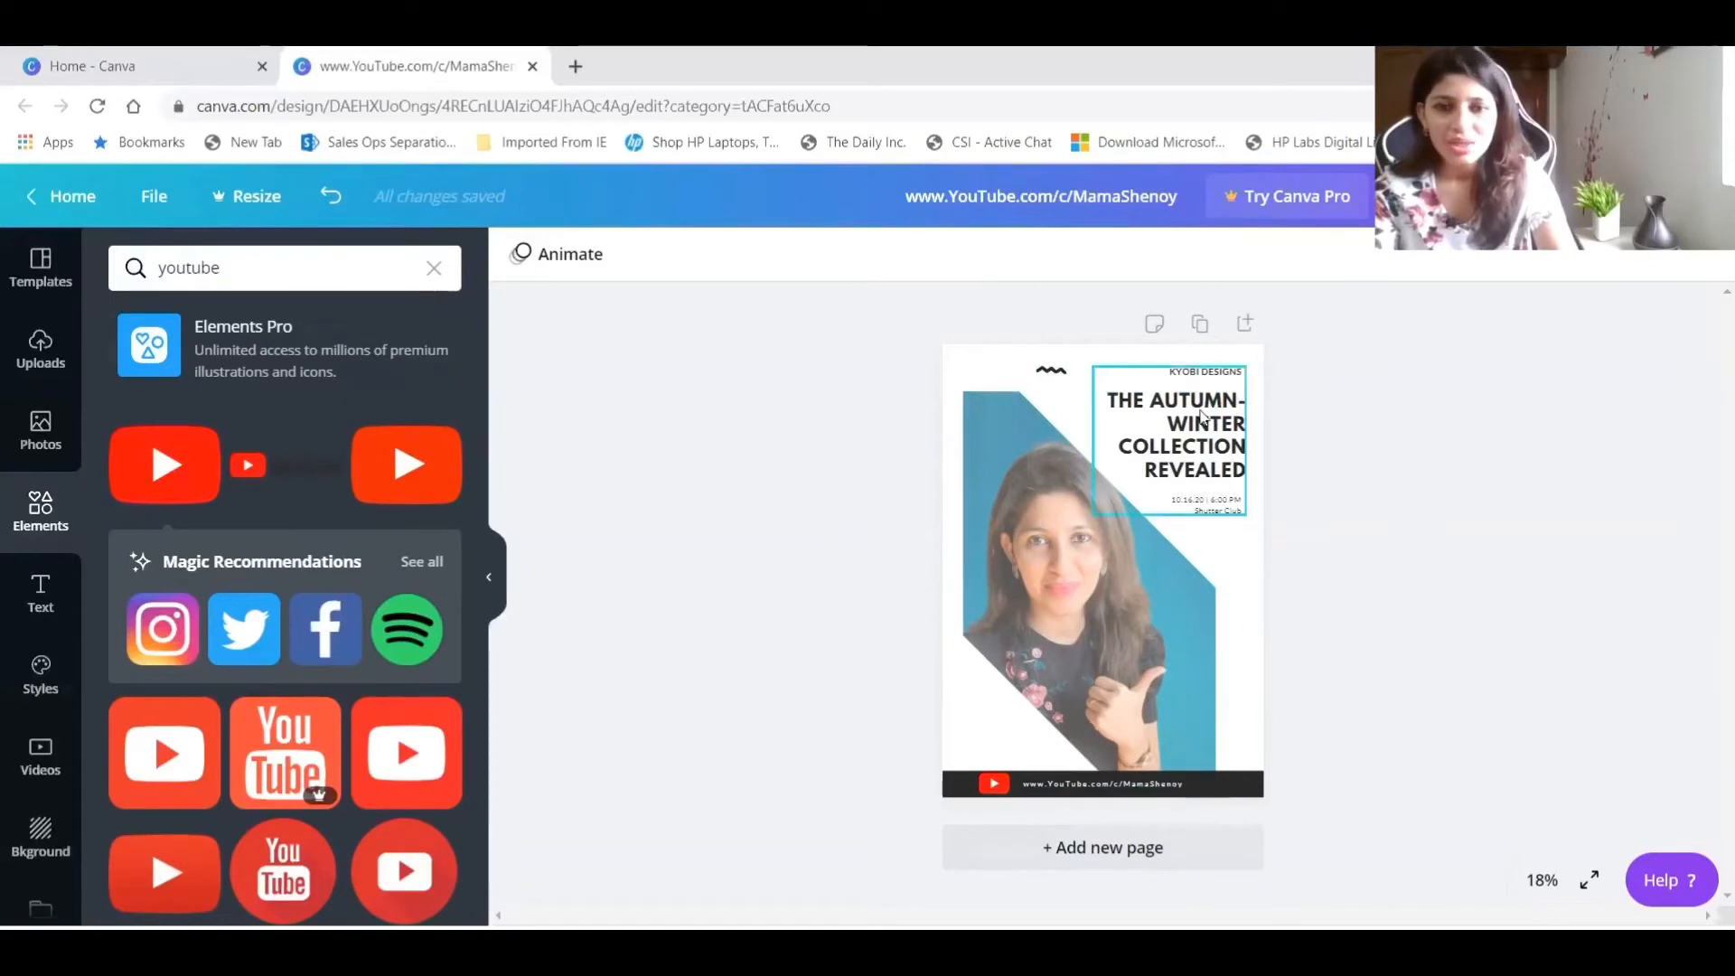
# Ungroup the heading block so the company name, title and date texts are separate.
pyautogui.click(1201, 417)
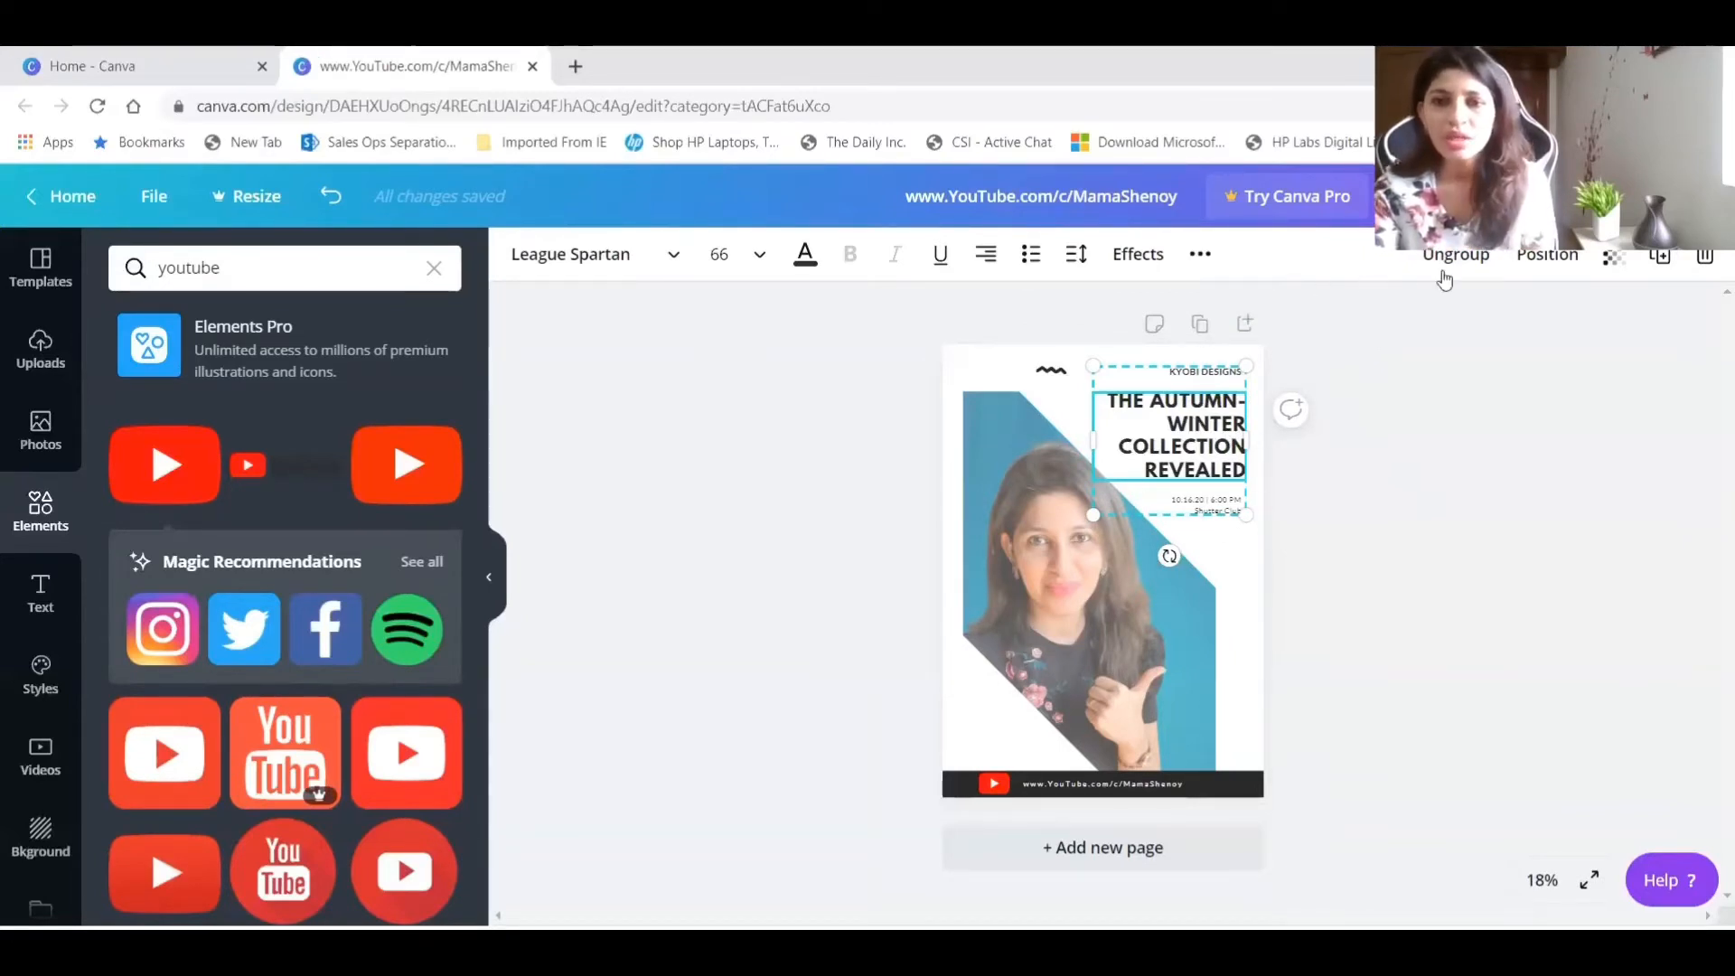
pyautogui.click(1444, 273)
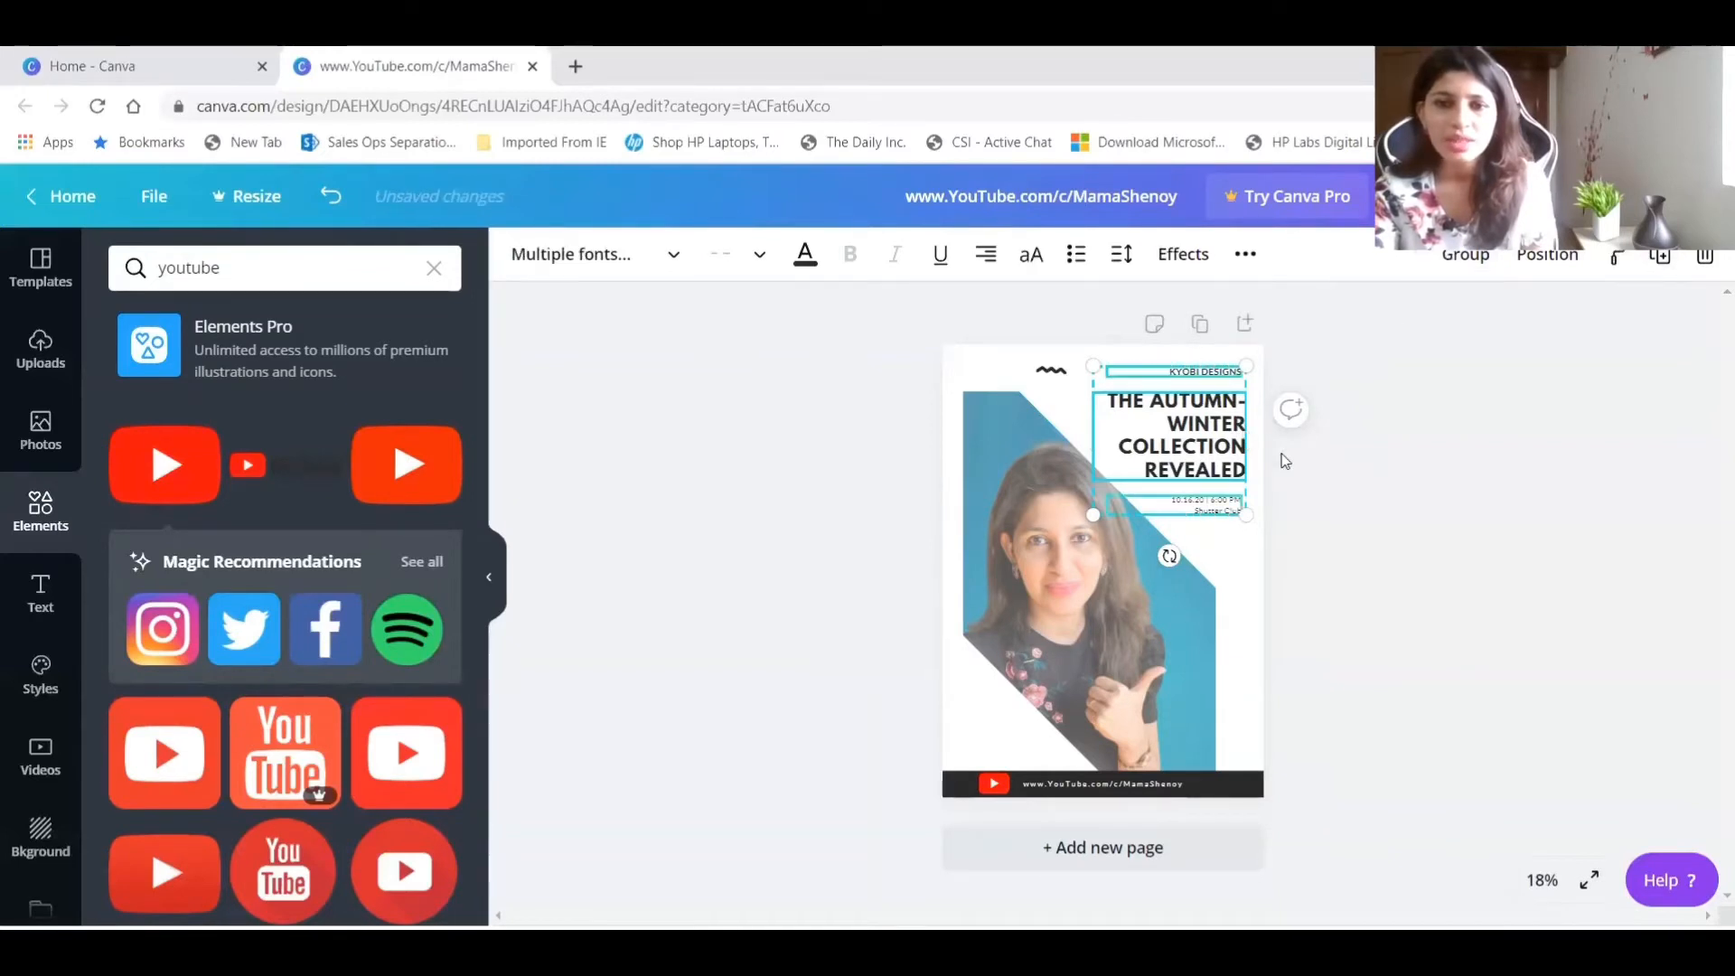
pyautogui.click(1211, 474)
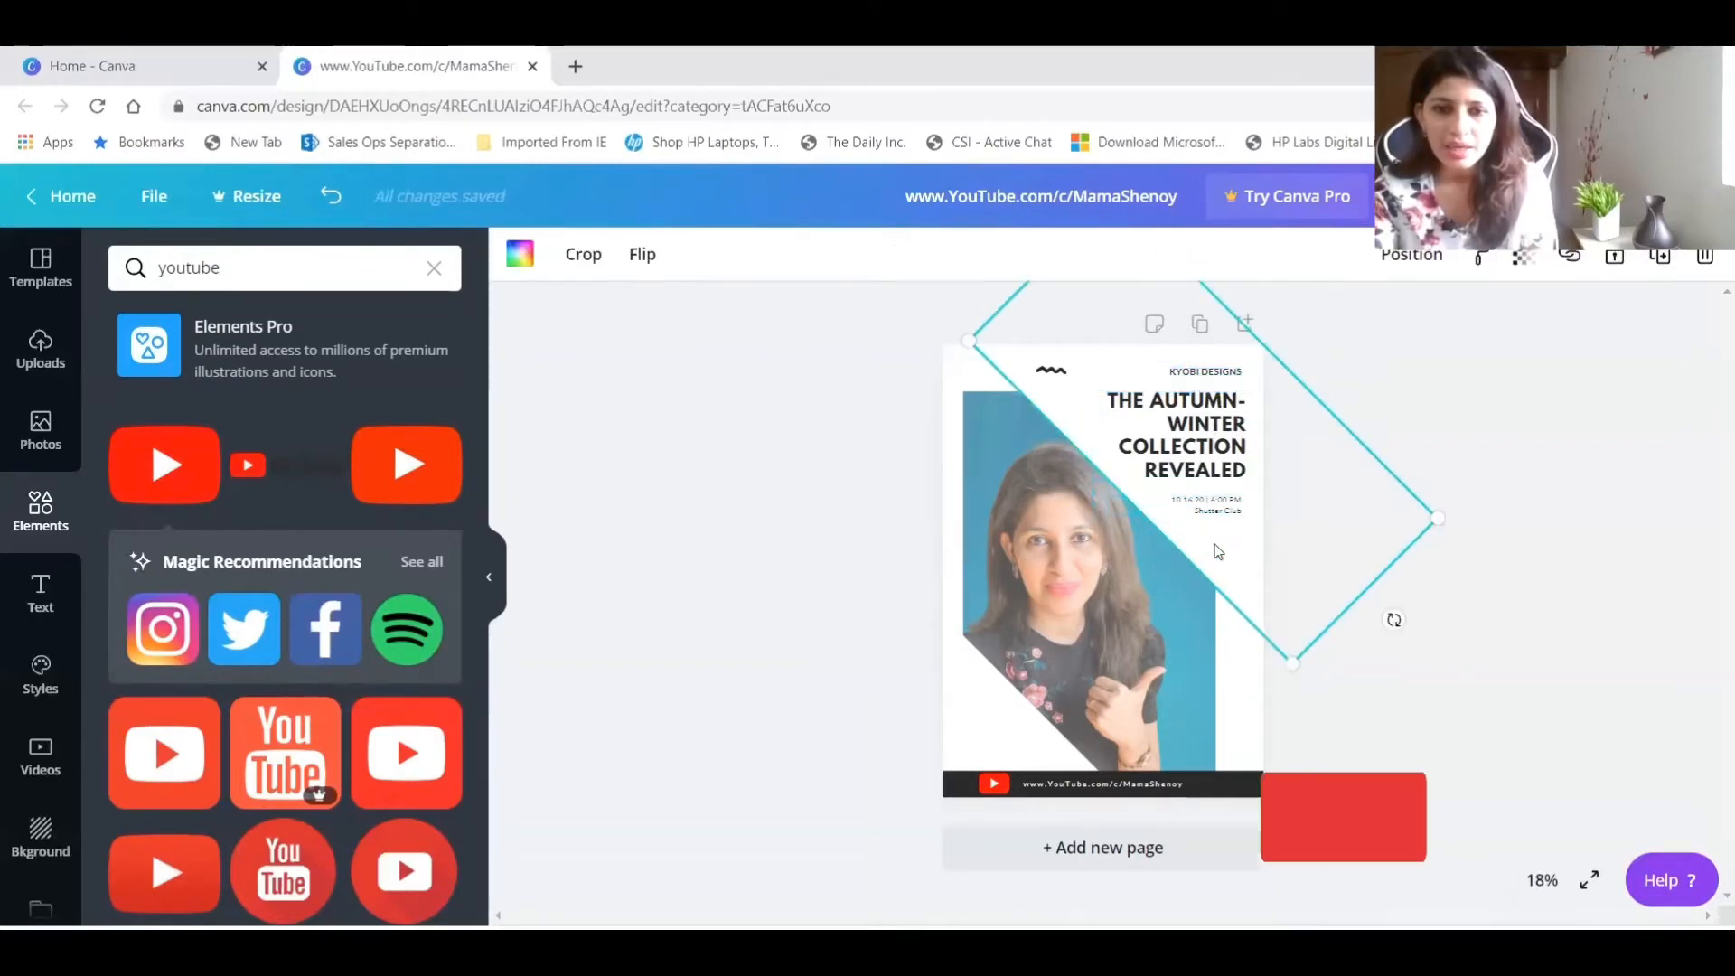
# Replace the poster's autumn-winter collection heading with "NEW VIDEO".
pyautogui.click(1196, 451)
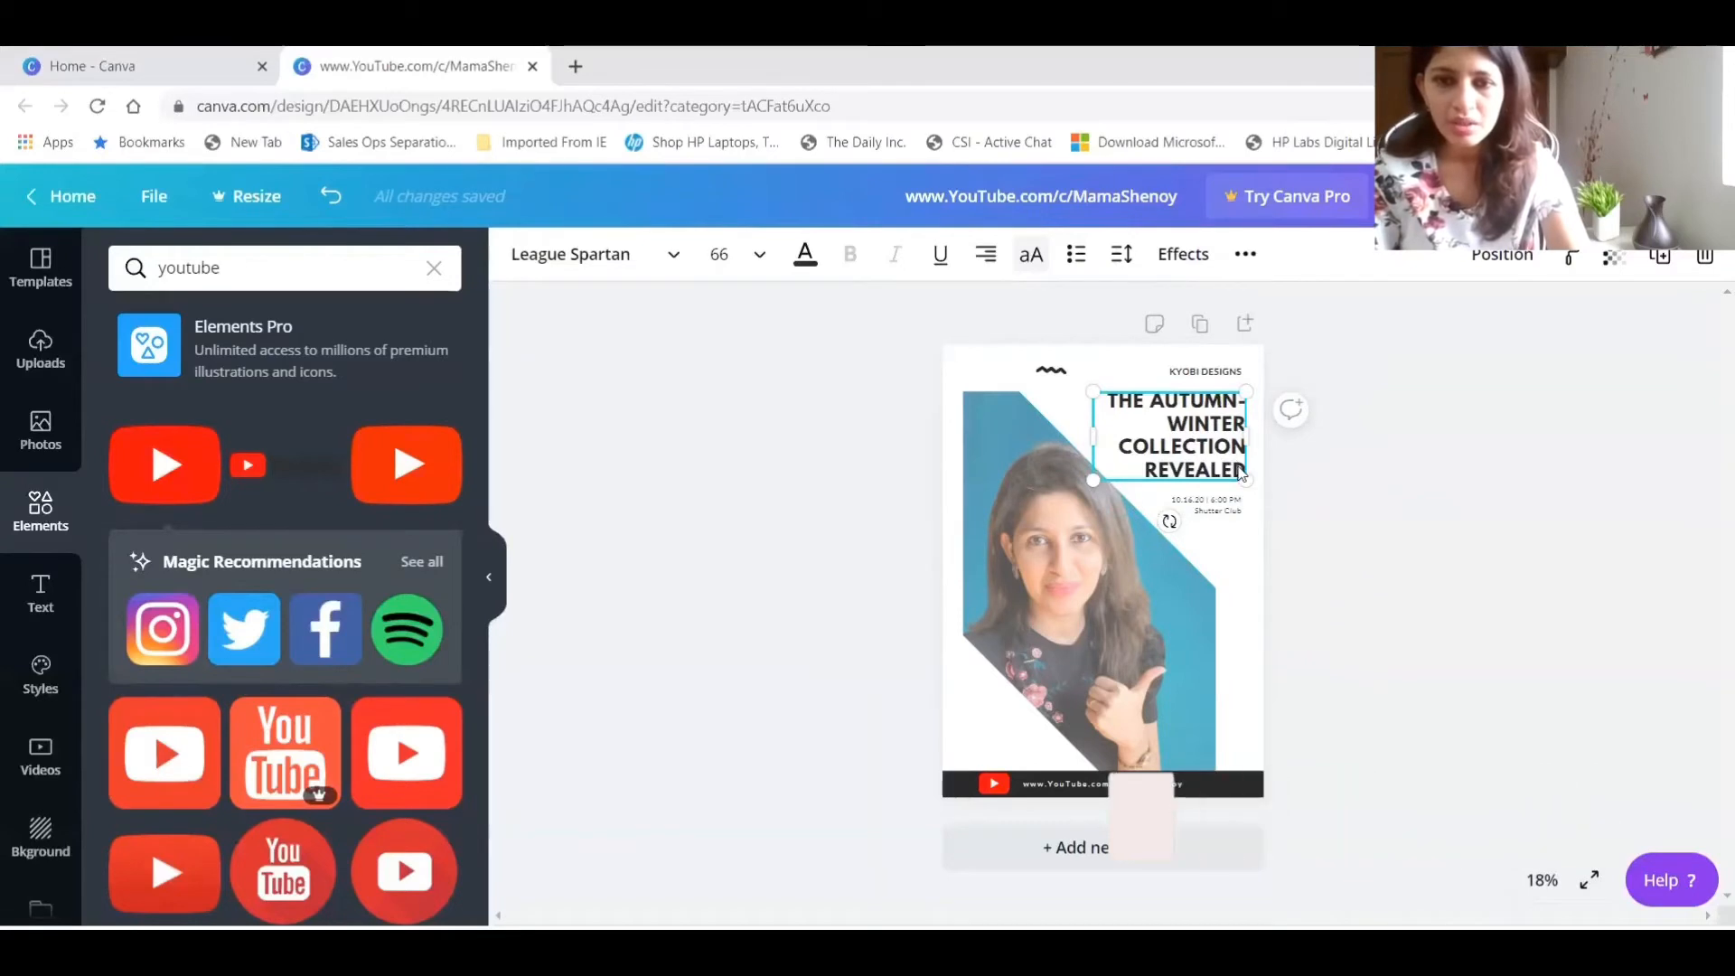
pyautogui.doubleClick(1240, 472)
pyautogui.press('BackSpace')
pyautogui.press('BackSpace')
pyautogui.press('BackSpace')
pyautogui.press('BackSpace')
pyautogui.press('BackSpace')
pyautogui.press('BackSpace')
pyautogui.press('BackSpace')
pyautogui.press('BackSpace')
pyautogui.press('BackSpace')
pyautogui.press('BackSpace')
pyautogui.press('BackSpace')
pyautogui.press('BackSpace')
pyautogui.press('BackSpace')
pyautogui.press('BackSpace')
pyautogui.press('BackSpace')
pyautogui.press('BackSpace')
pyautogui.press('BackSpace')
pyautogui.press('BackSpace')
pyautogui.press('BackSpace')
pyautogui.press('BackSpace')
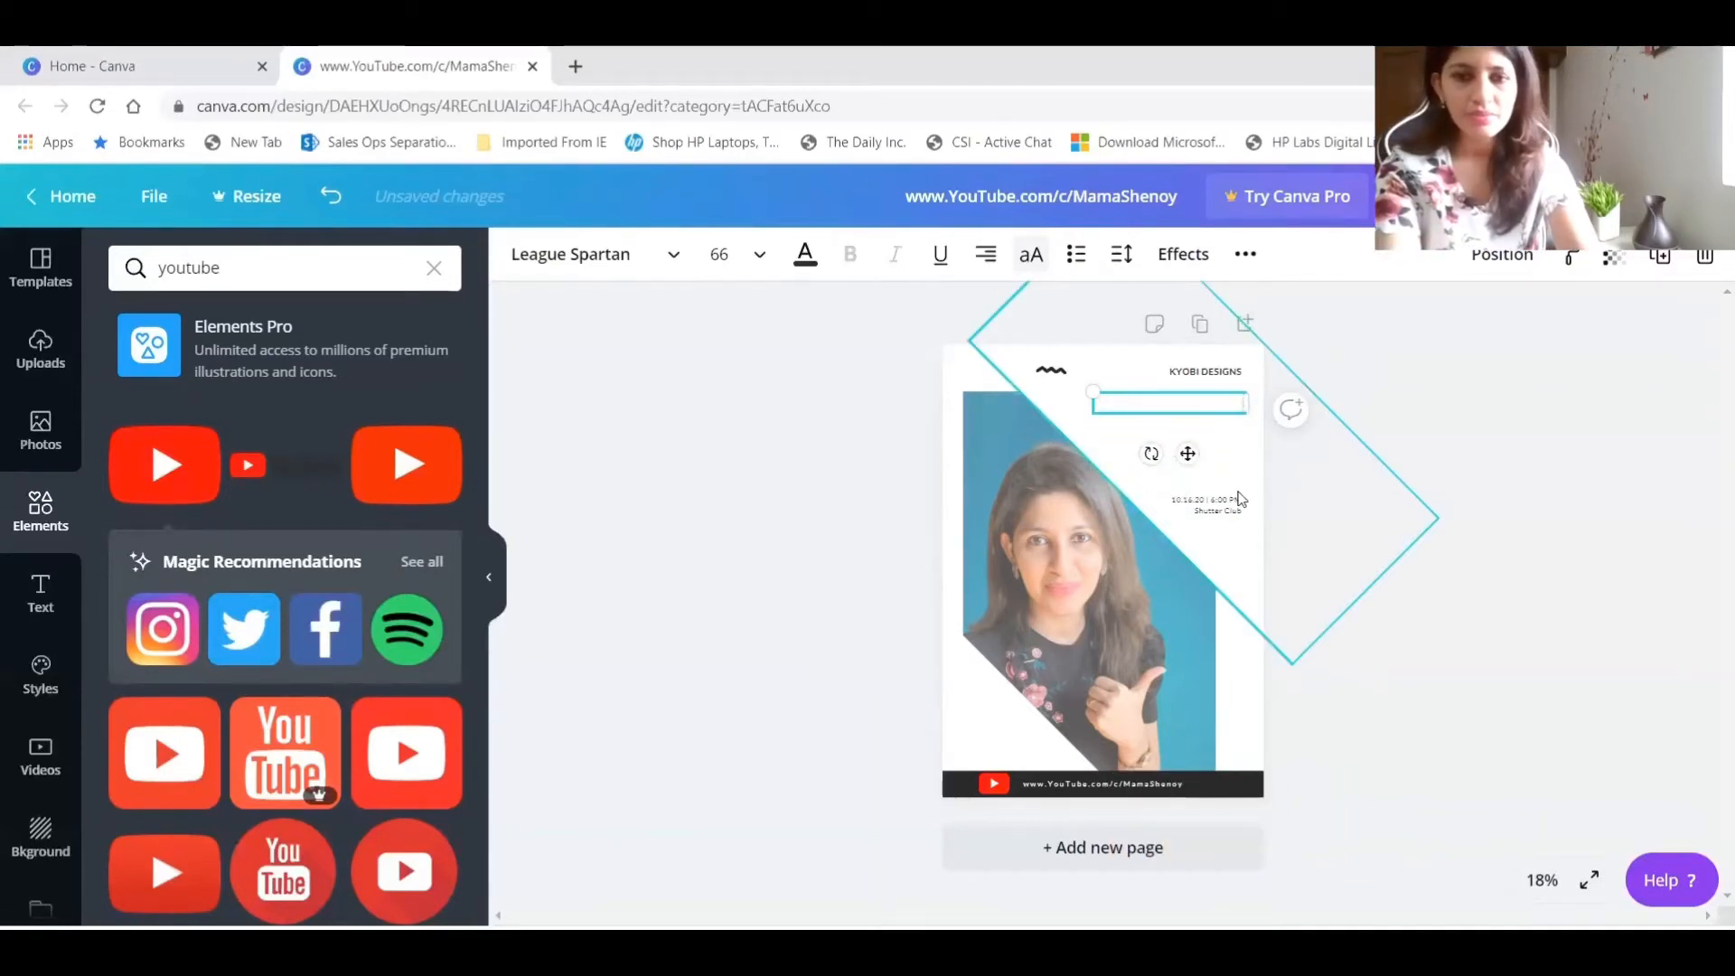
pyautogui.write('NEW')
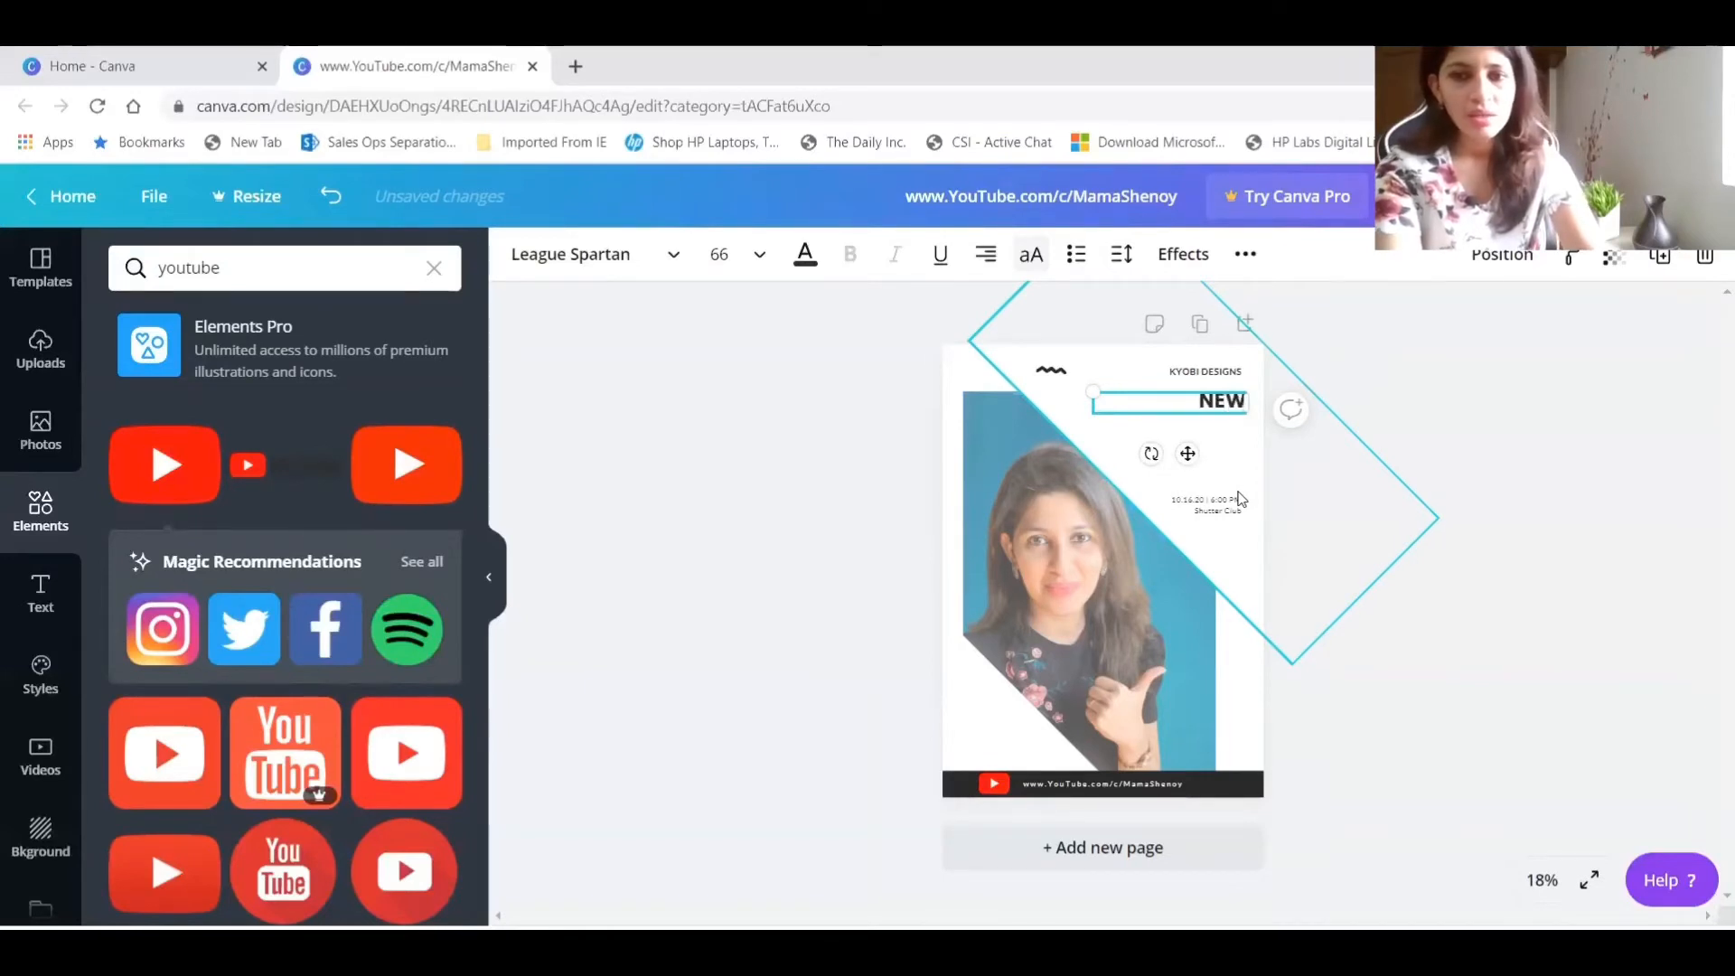
pyautogui.write(' VIDEO')
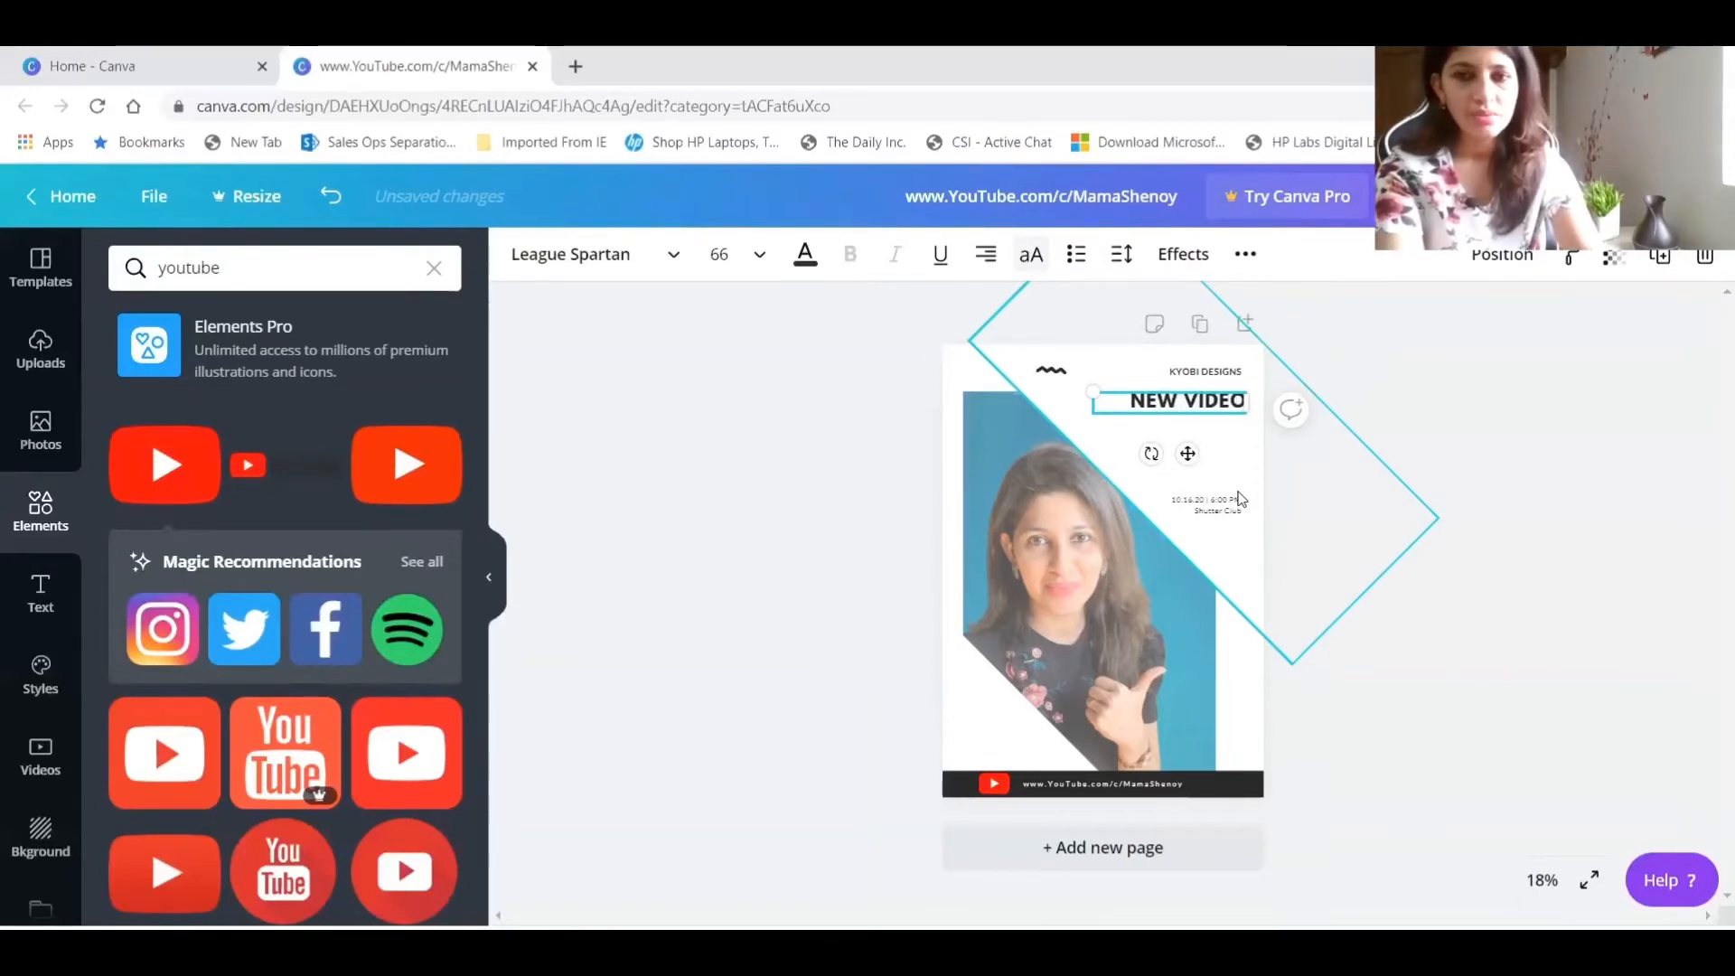
pyautogui.write(' COM')
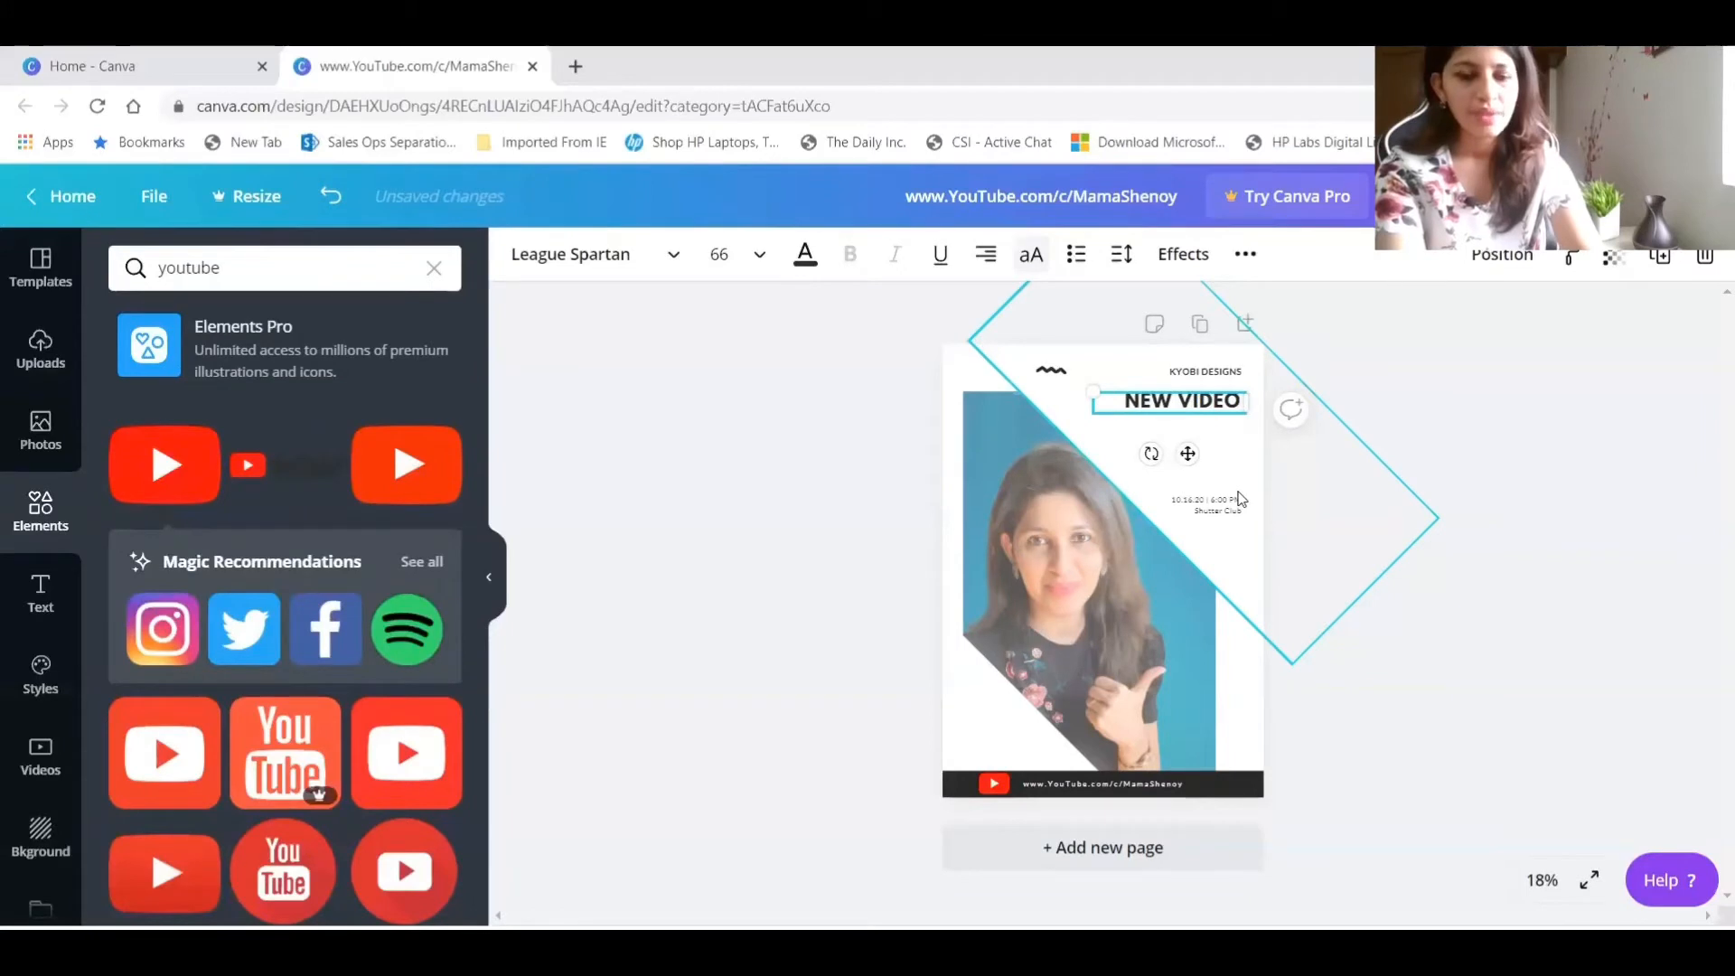
pyautogui.write('ING U')
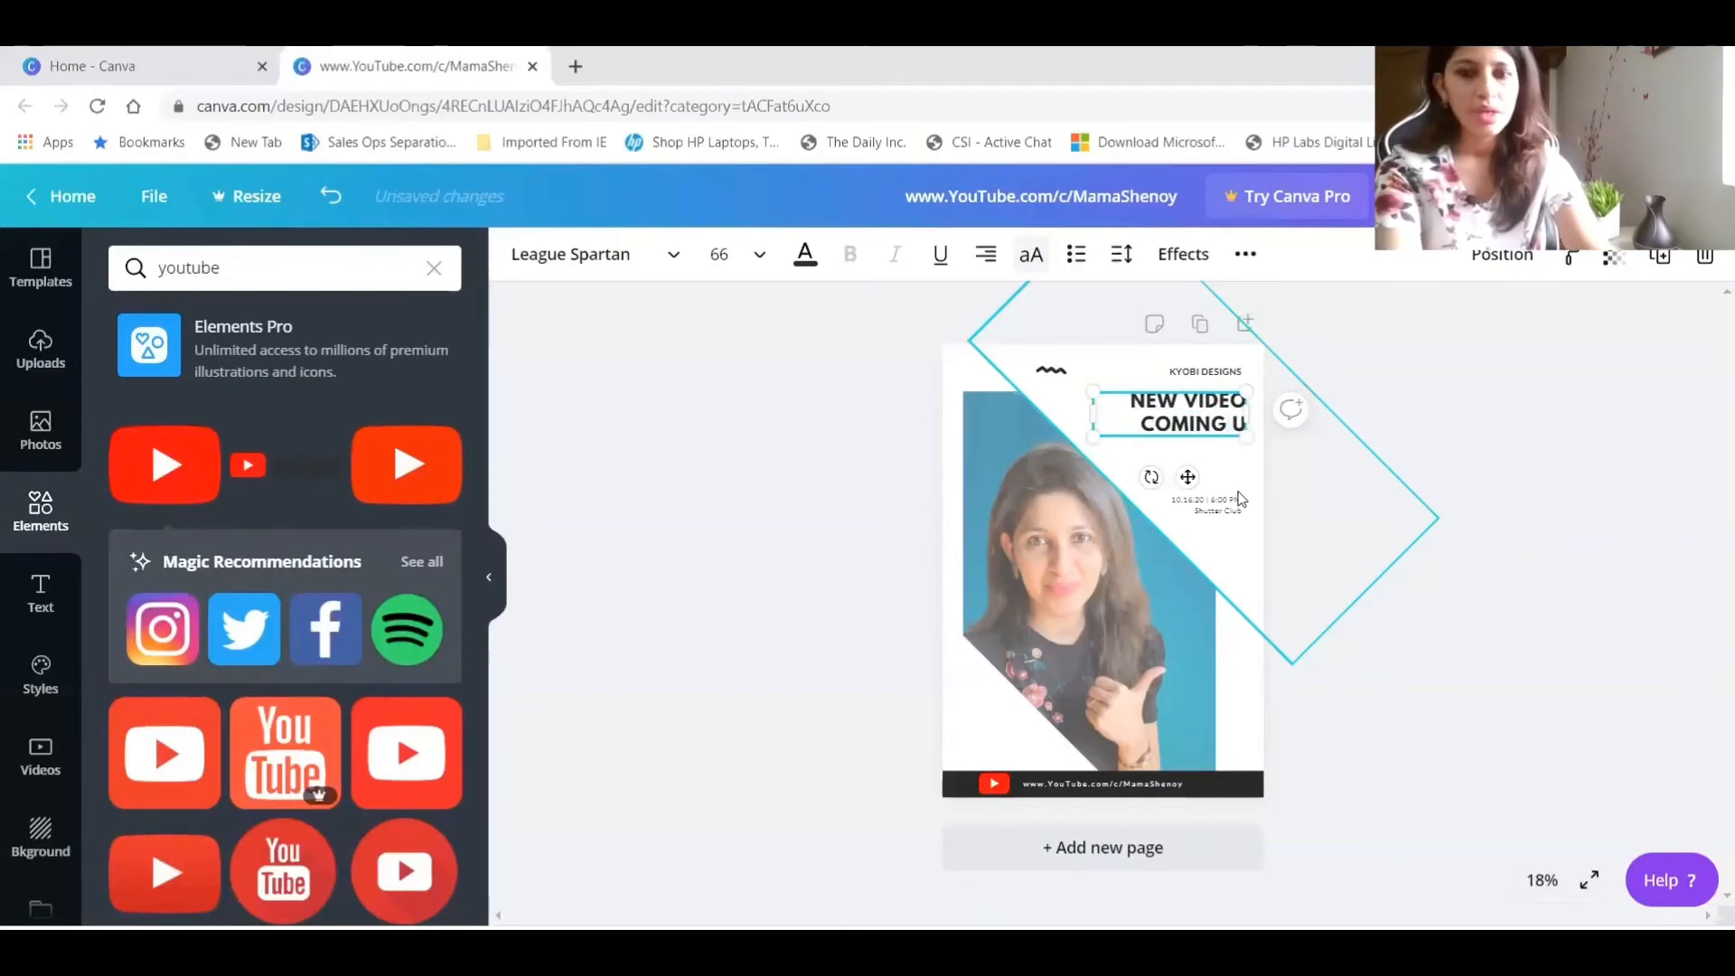
pyautogui.write('P ON M')
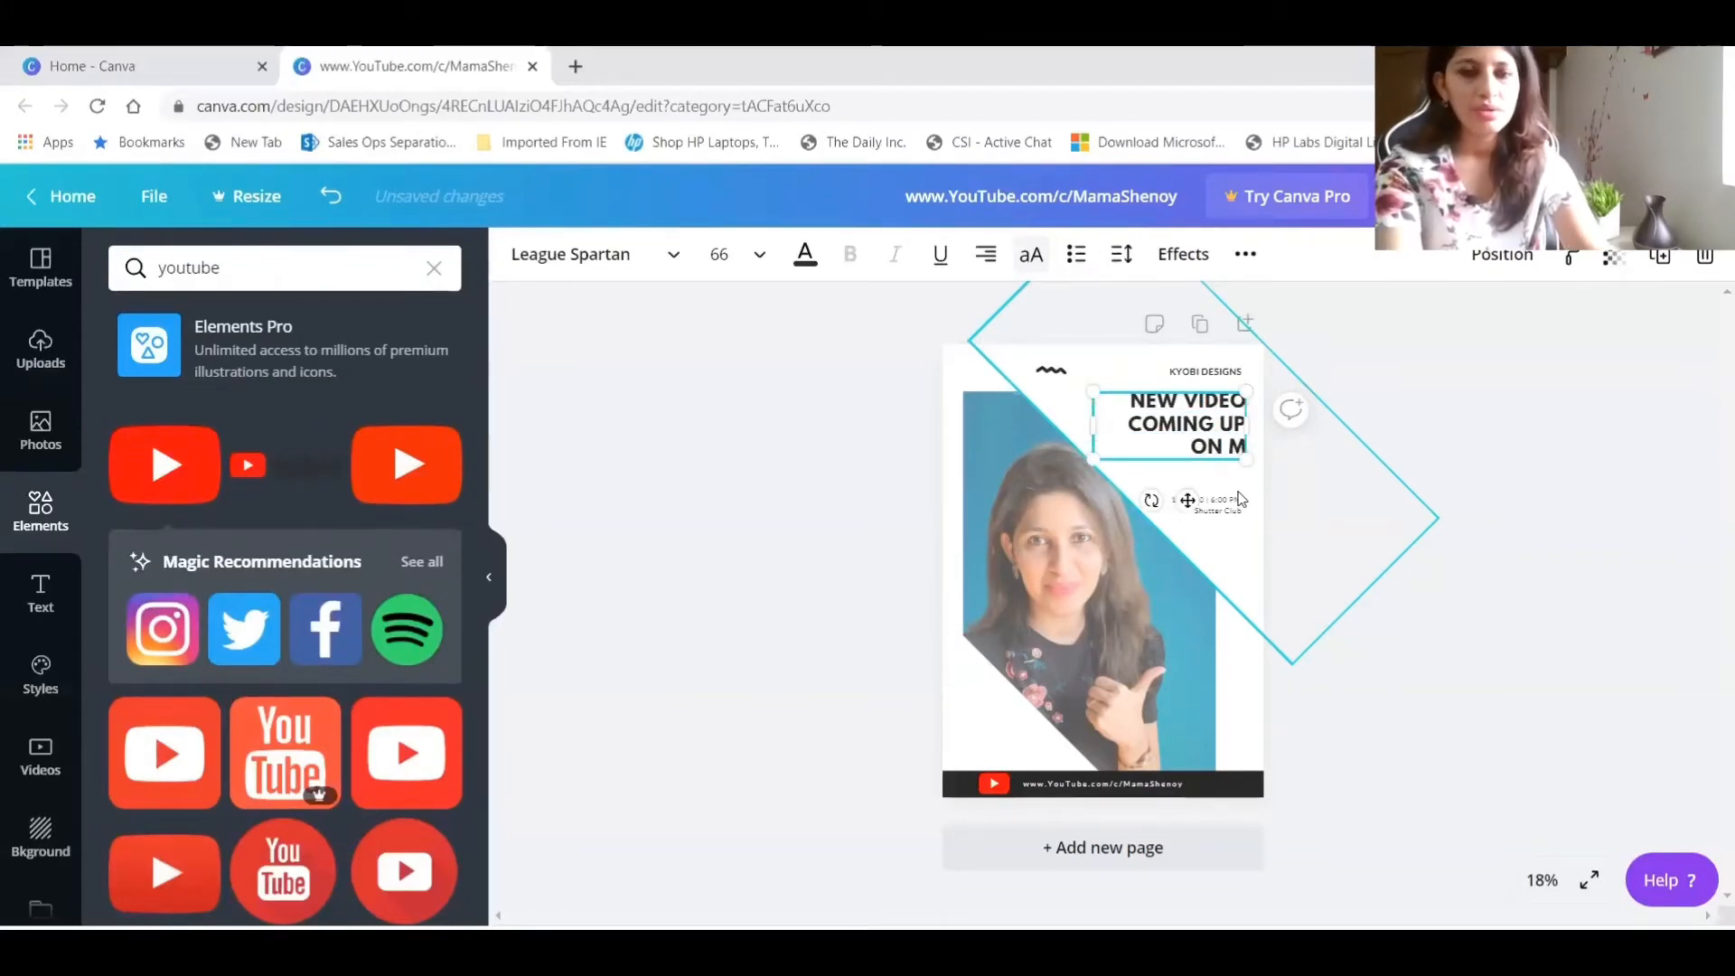
pyautogui.write('Y CHANNE')
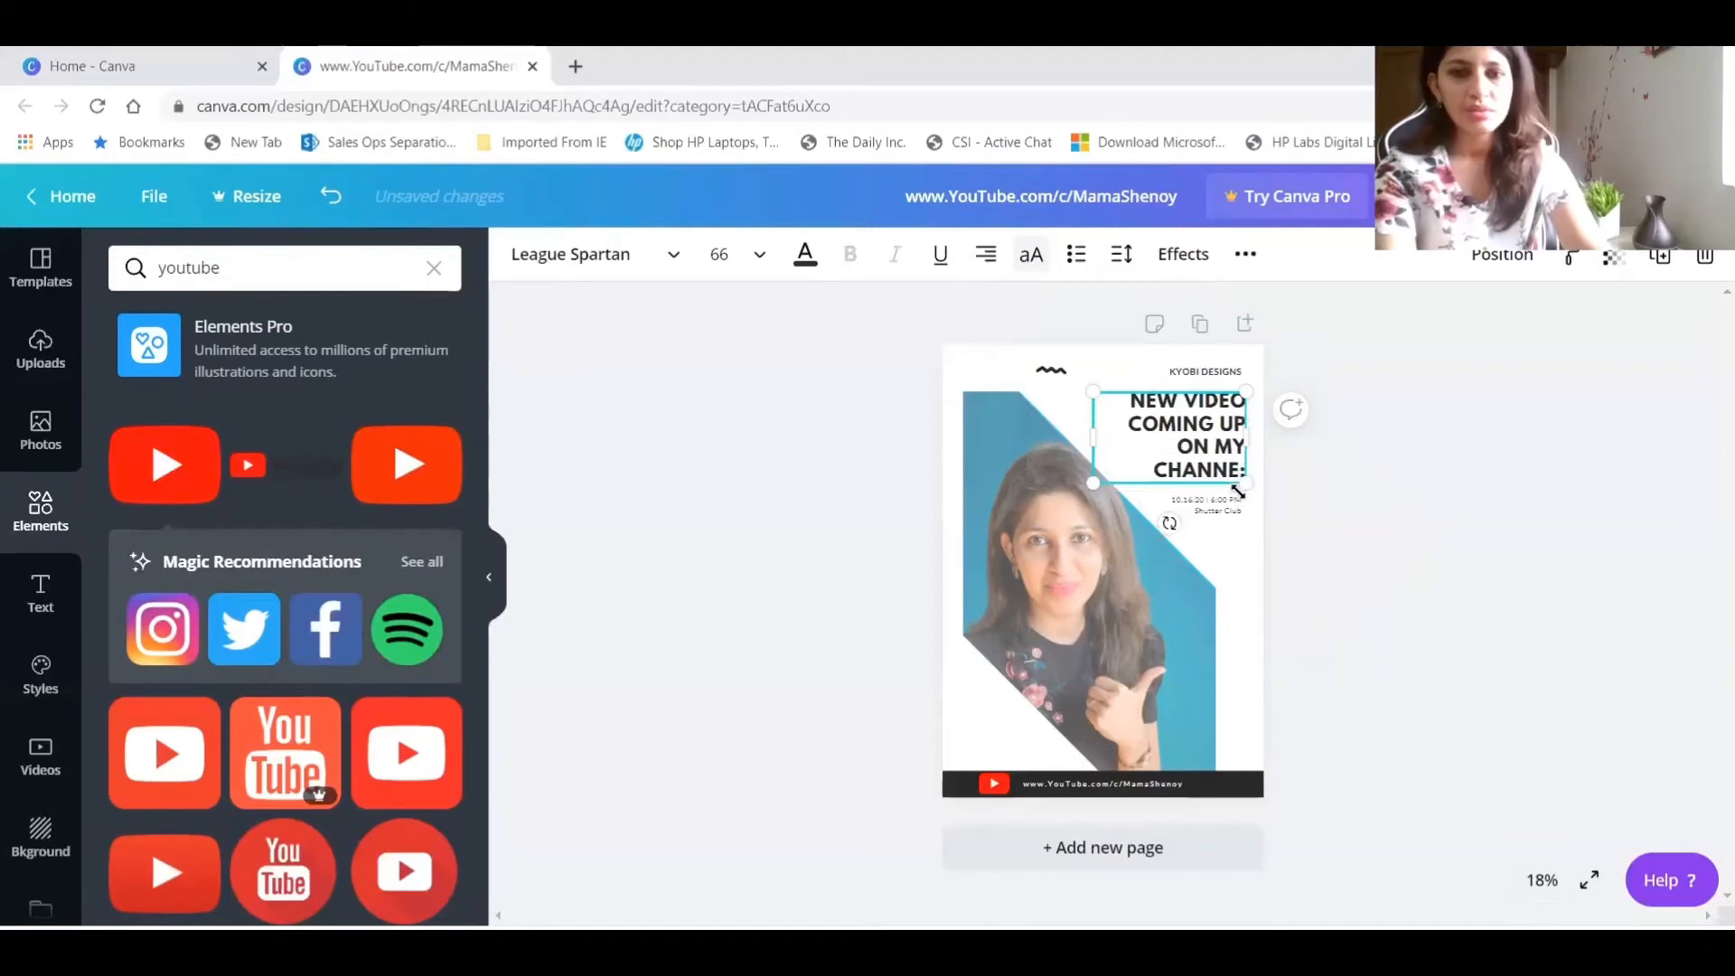
pyautogui.write('L')
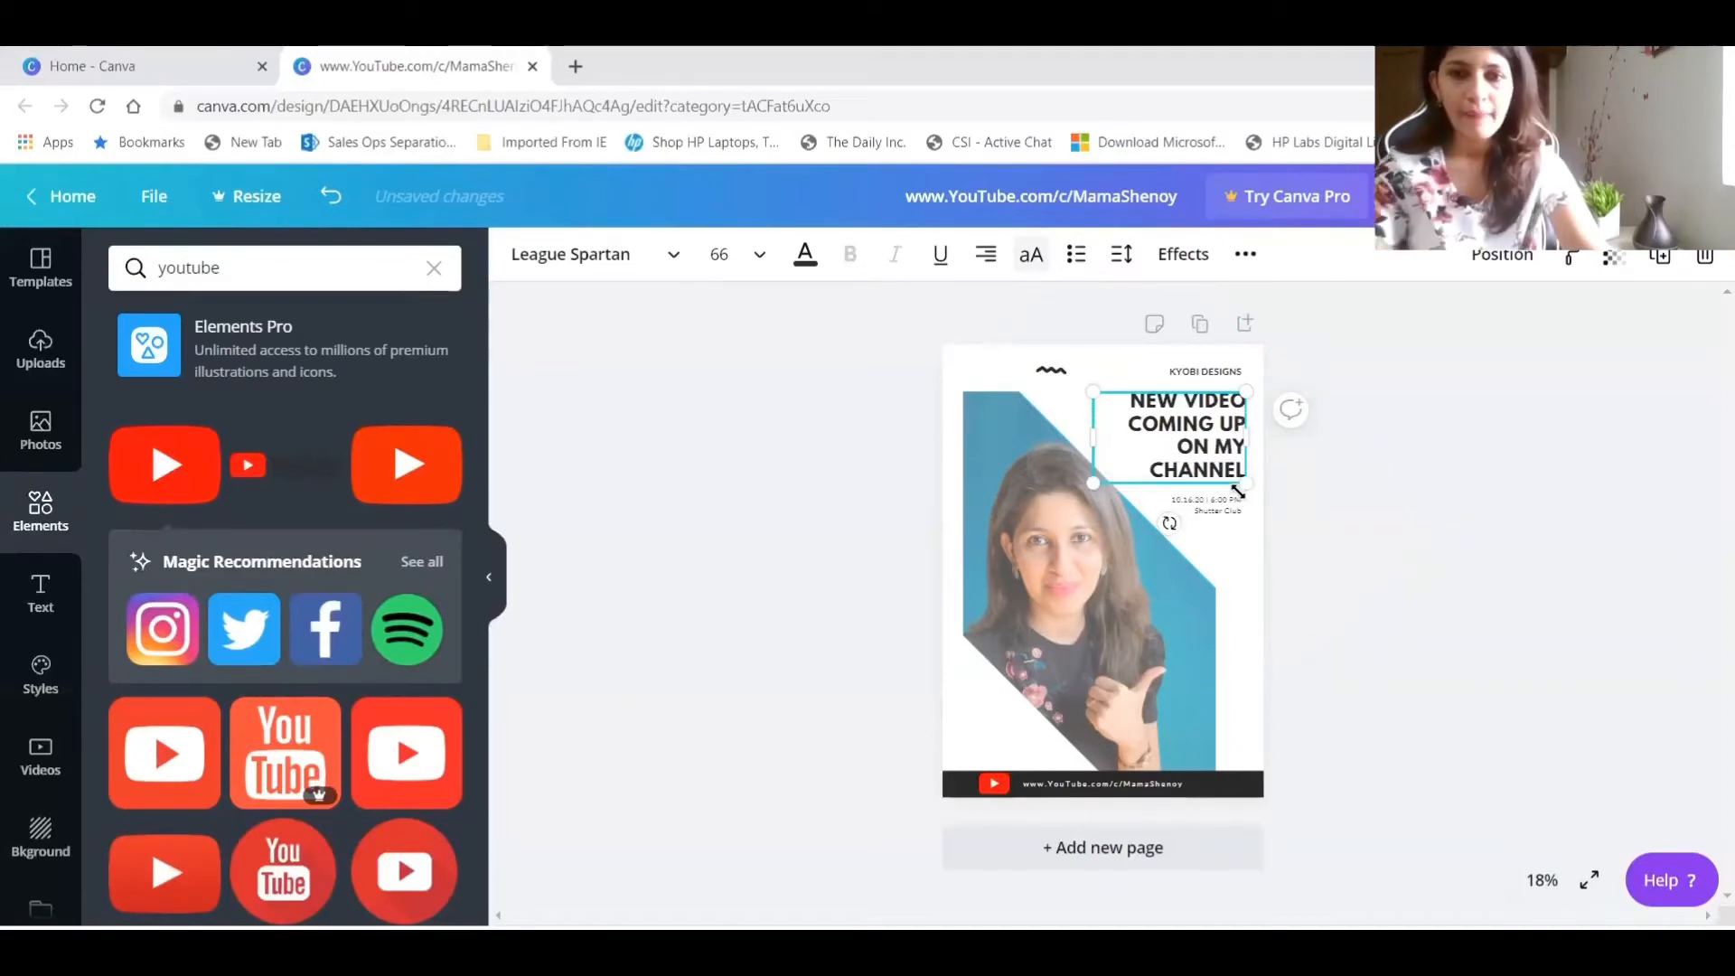
# Replace the company name above the heading with the channel's name in capitals.
pyautogui.click(1217, 376)
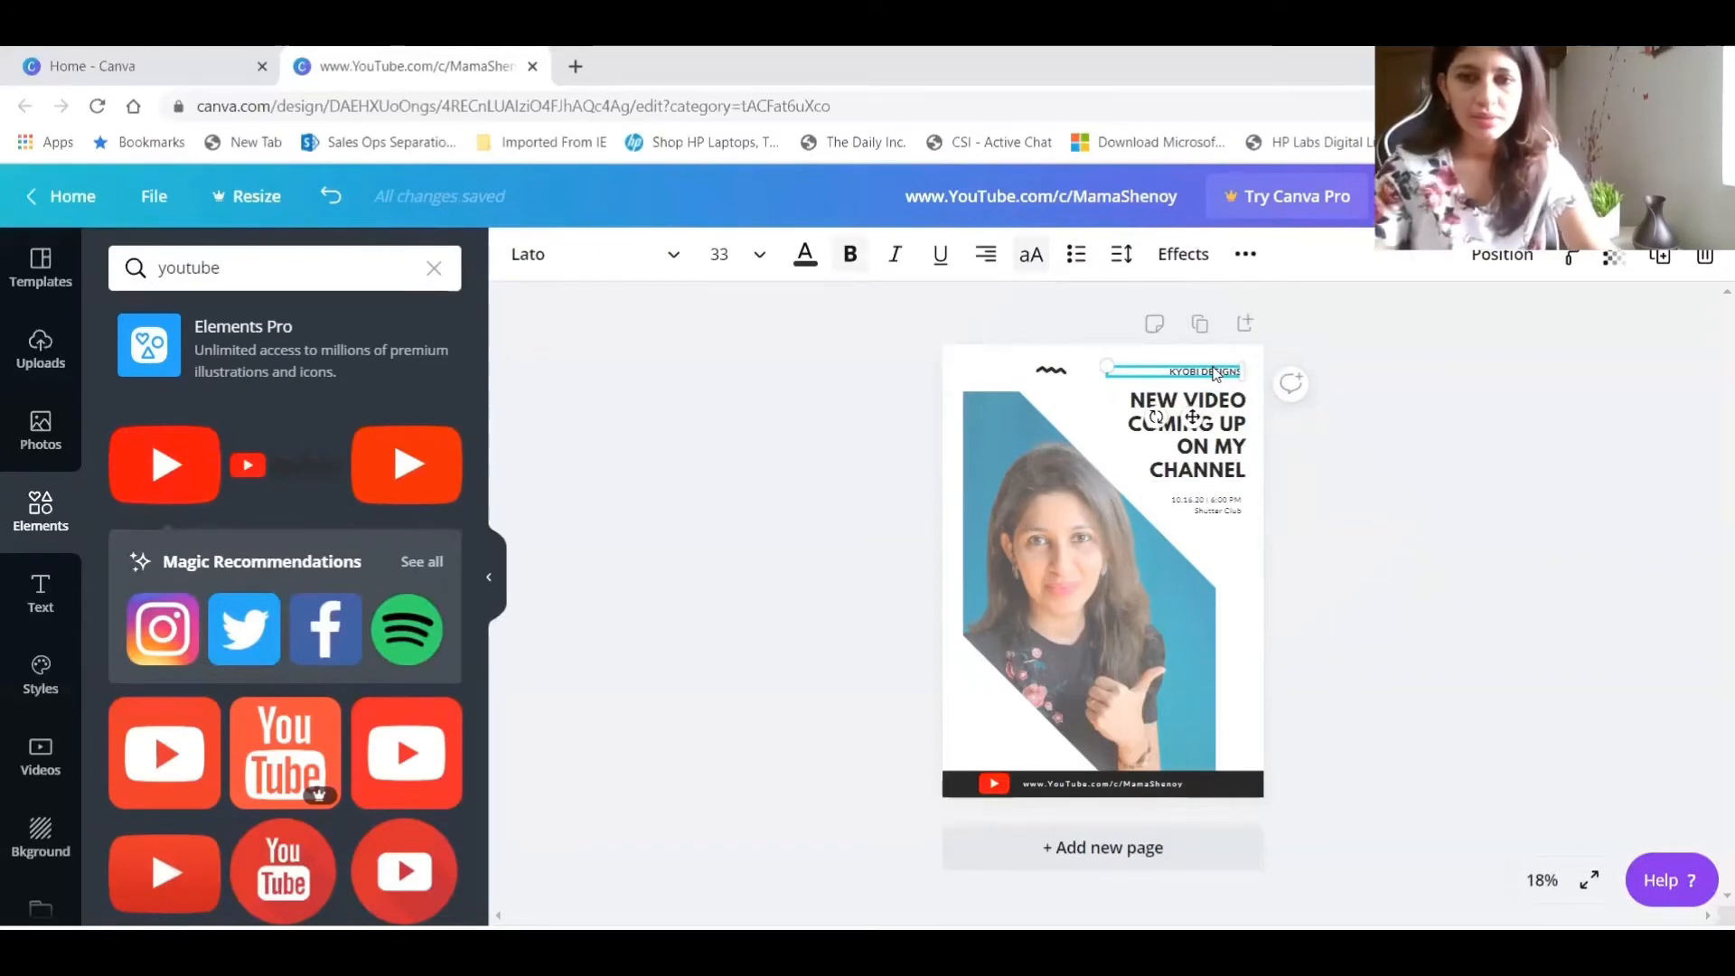
pyautogui.doubleClick(1216, 374)
pyautogui.write('MAMASHENO')
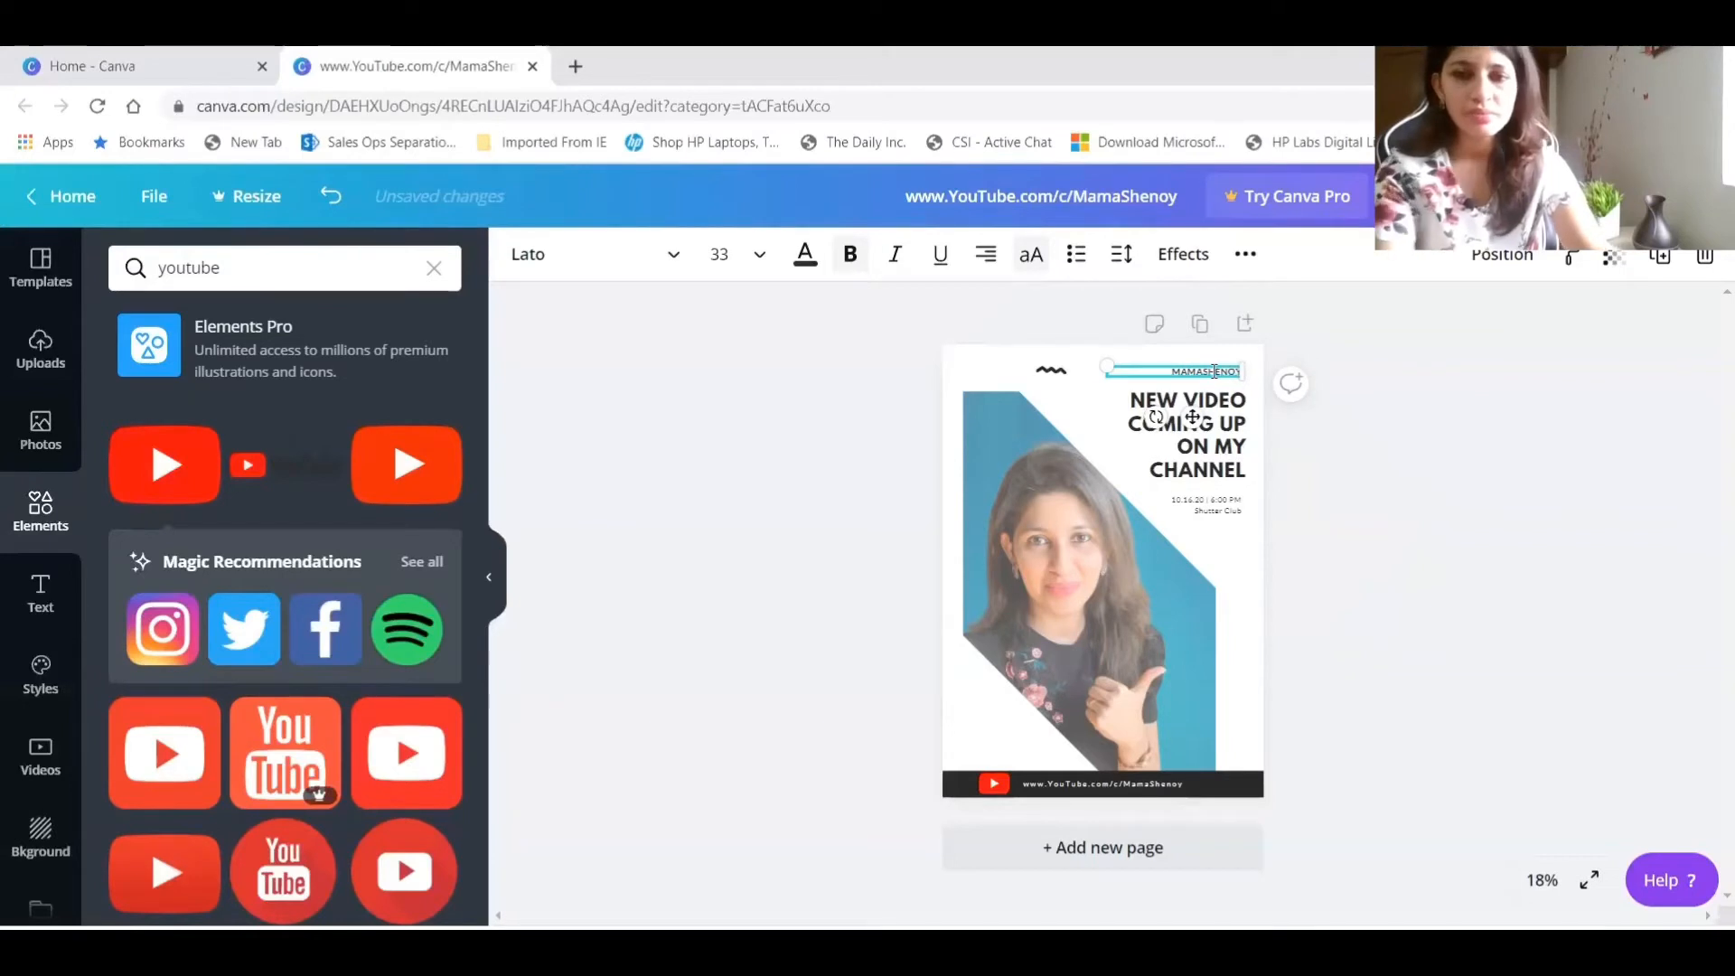
pyautogui.write('Y')
# Replace the date and venue text below the heading with "Saturday 6PM".
pyautogui.click(1199, 508)
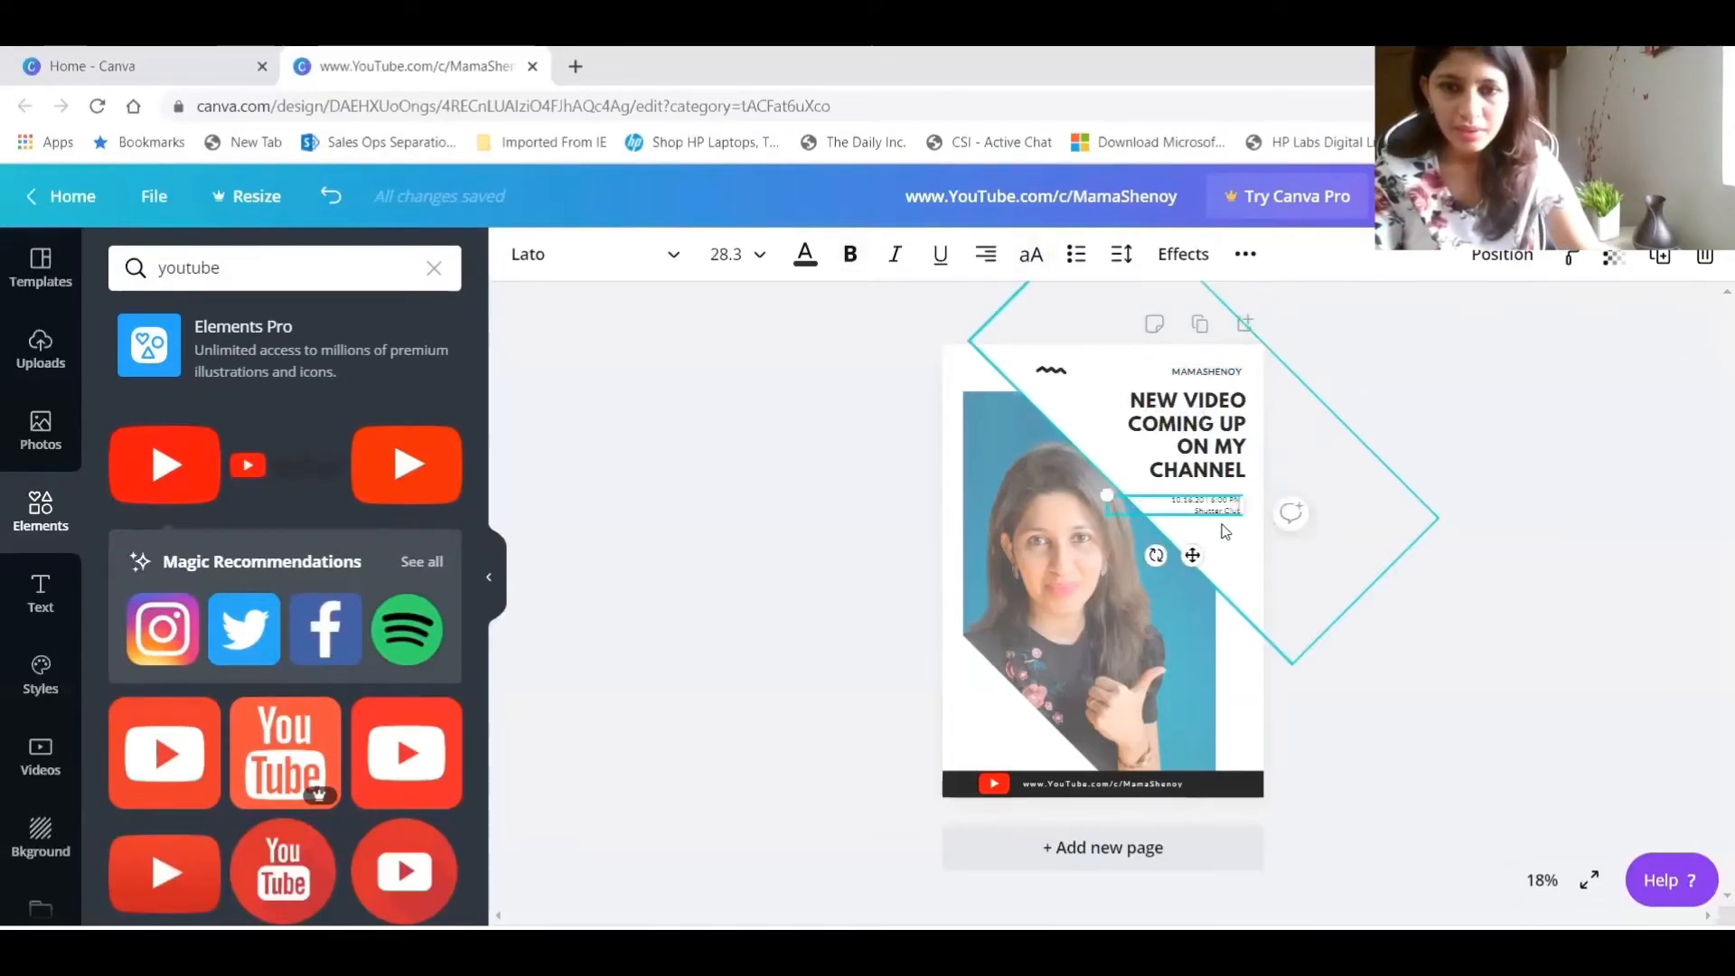
pyautogui.moveTo(1173, 499); pyautogui.dragTo(1240, 516)
pyautogui.write('10PM')
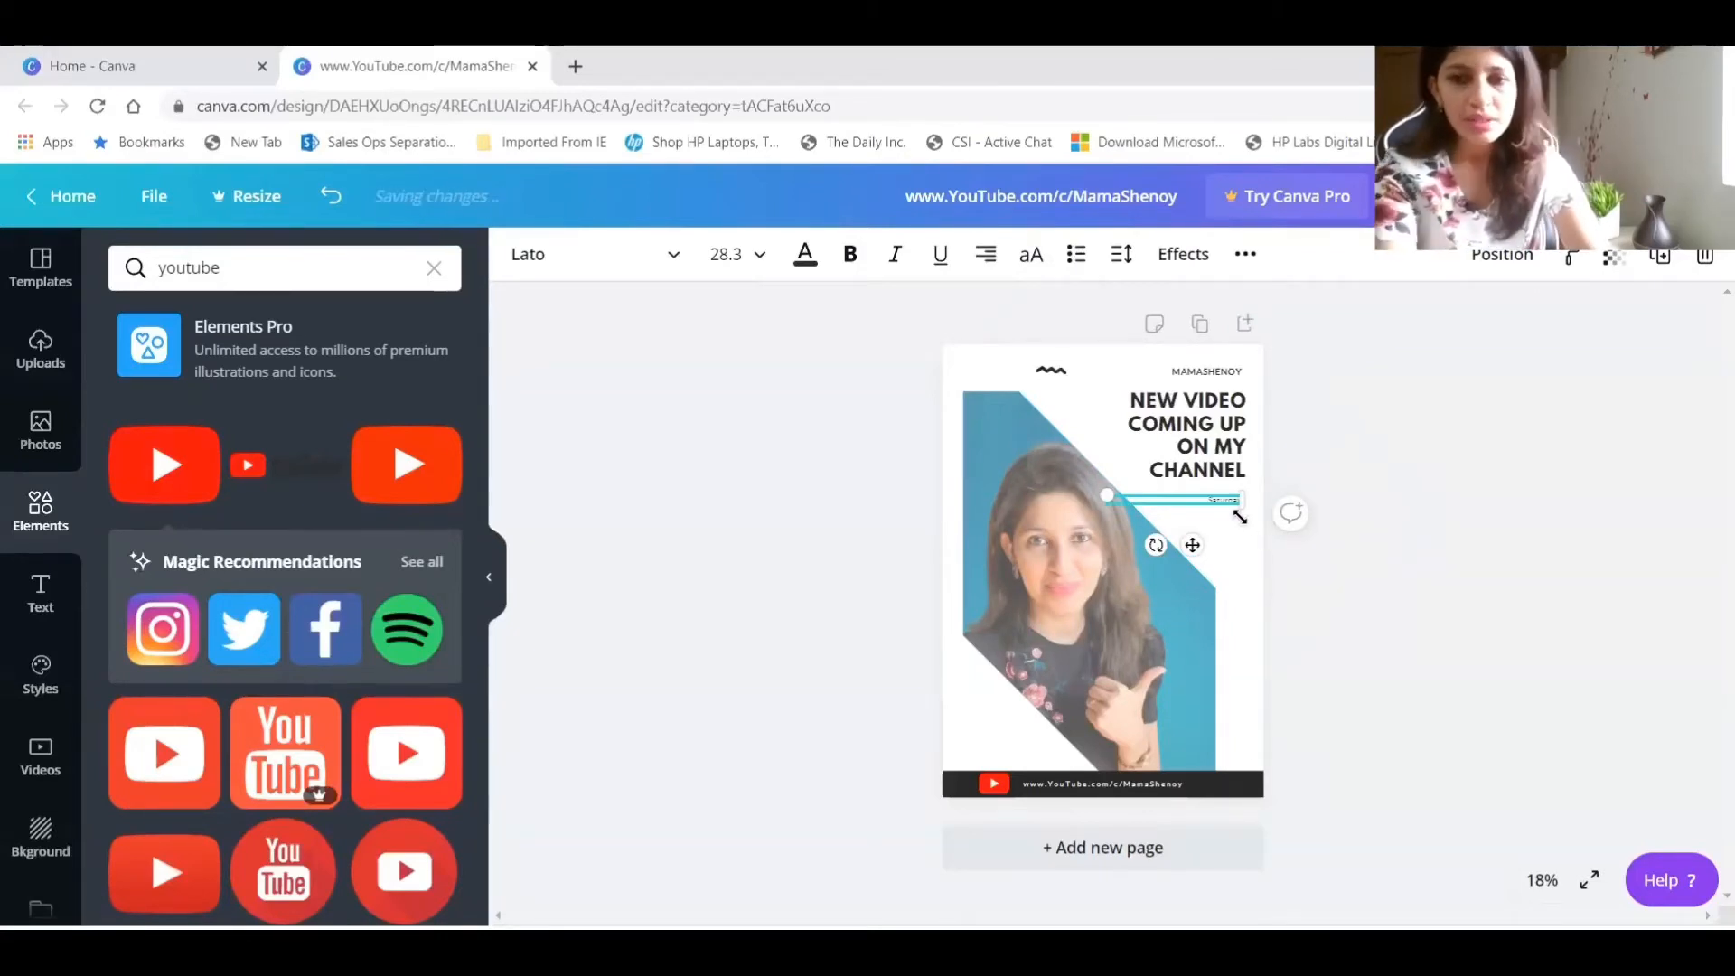
pyautogui.write('6')
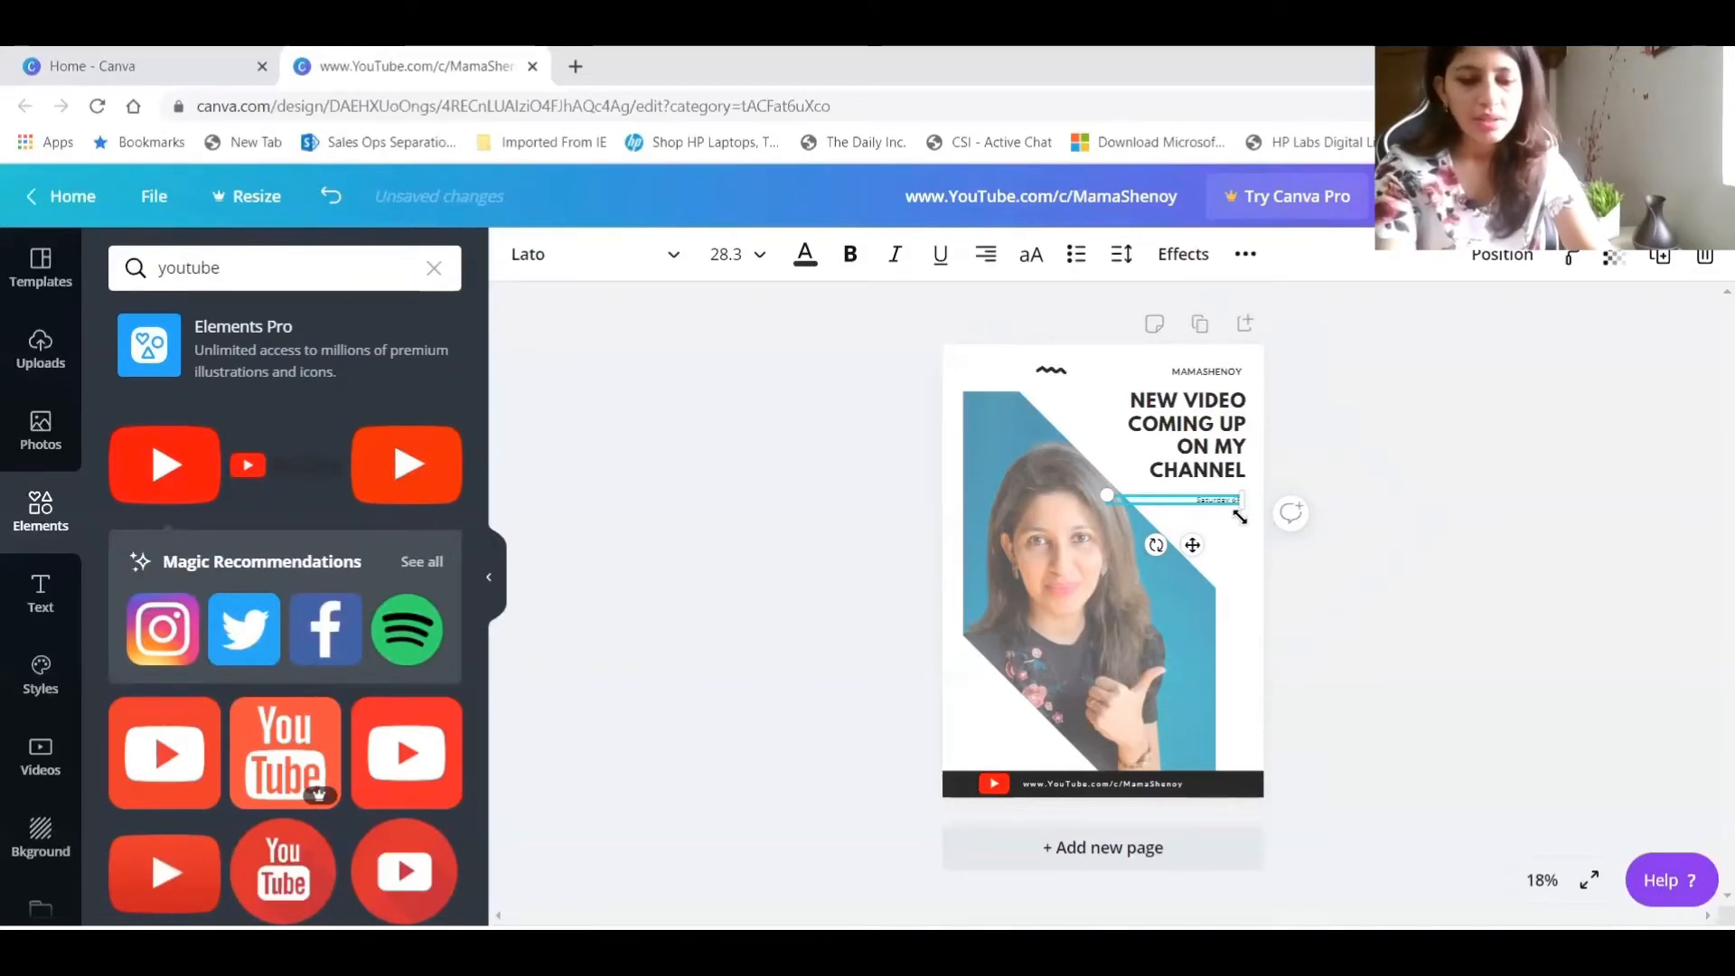
pyautogui.click(1547, 424)
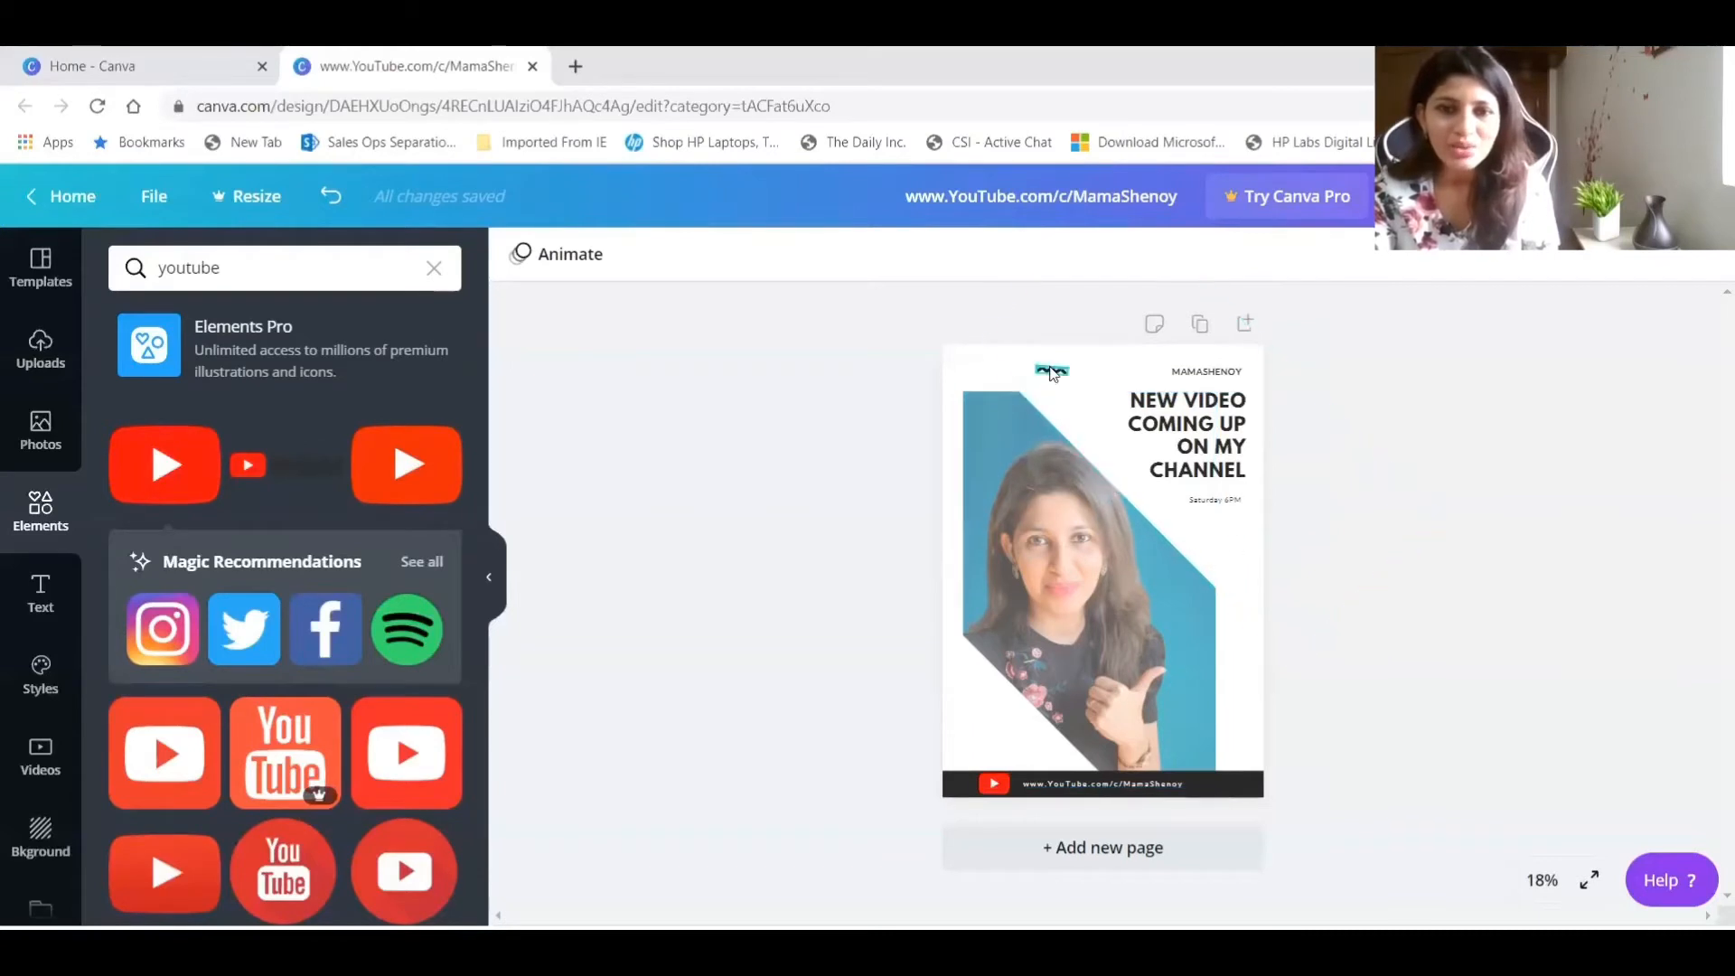
# Browse the full Lines collection in the elements and place the free line with a circle at each end across the upper photo.
pyautogui.click(439, 275)
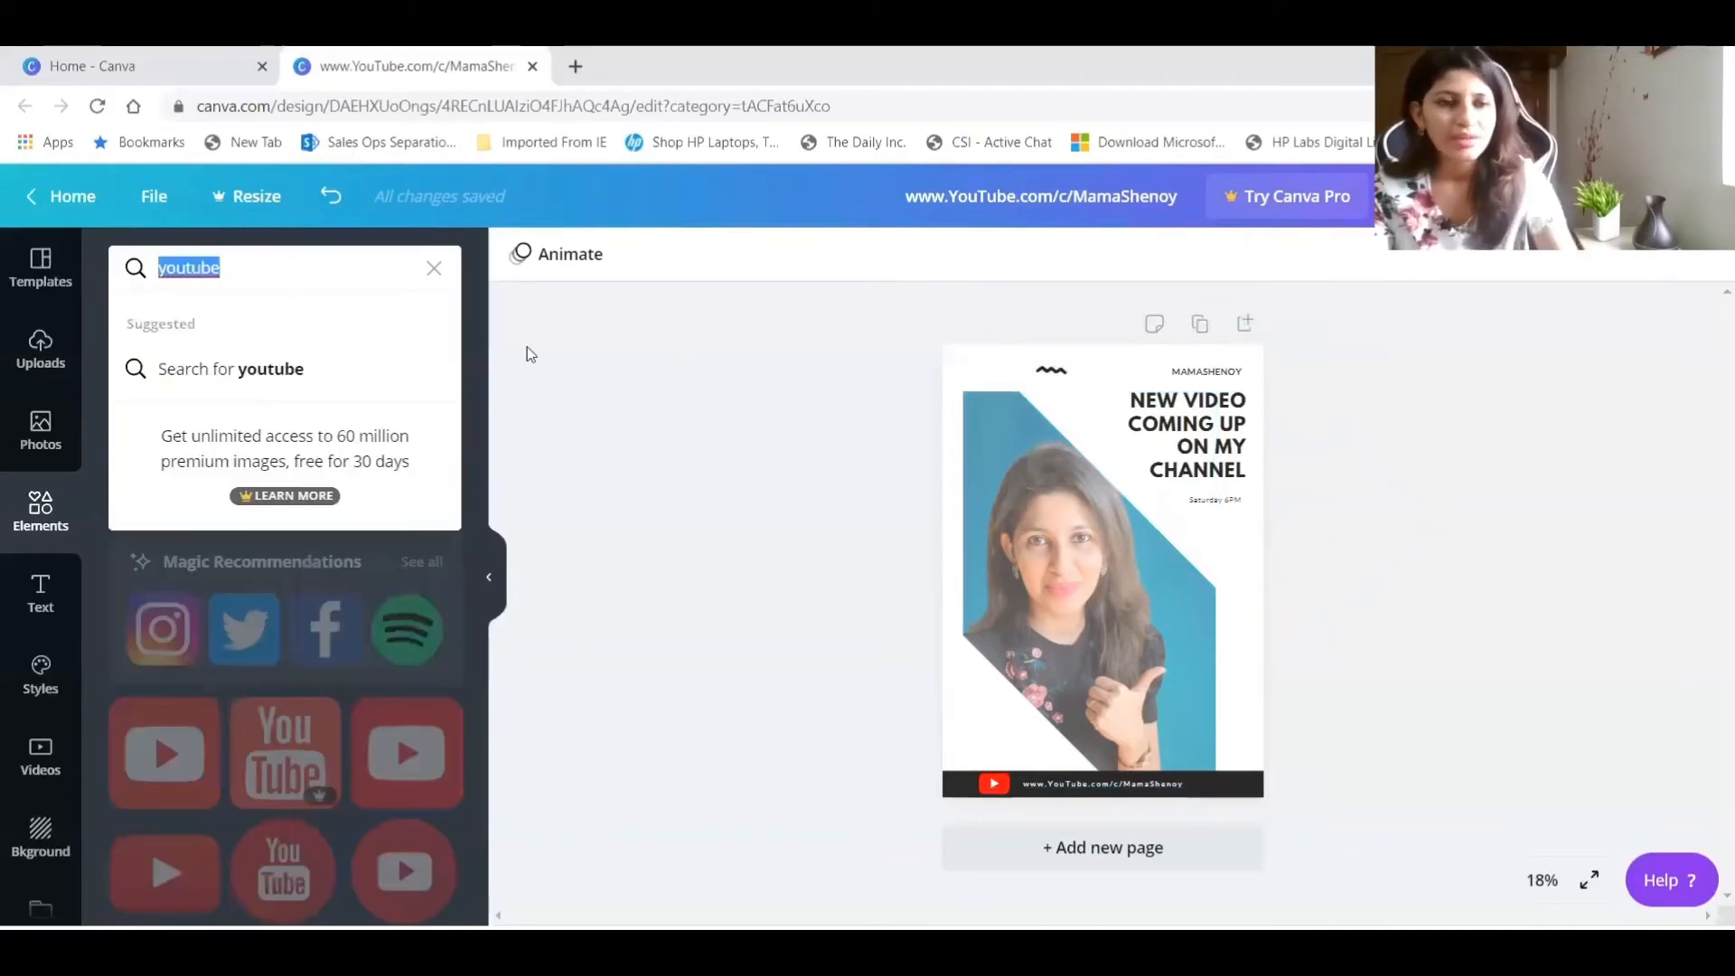
pyautogui.click(436, 276)
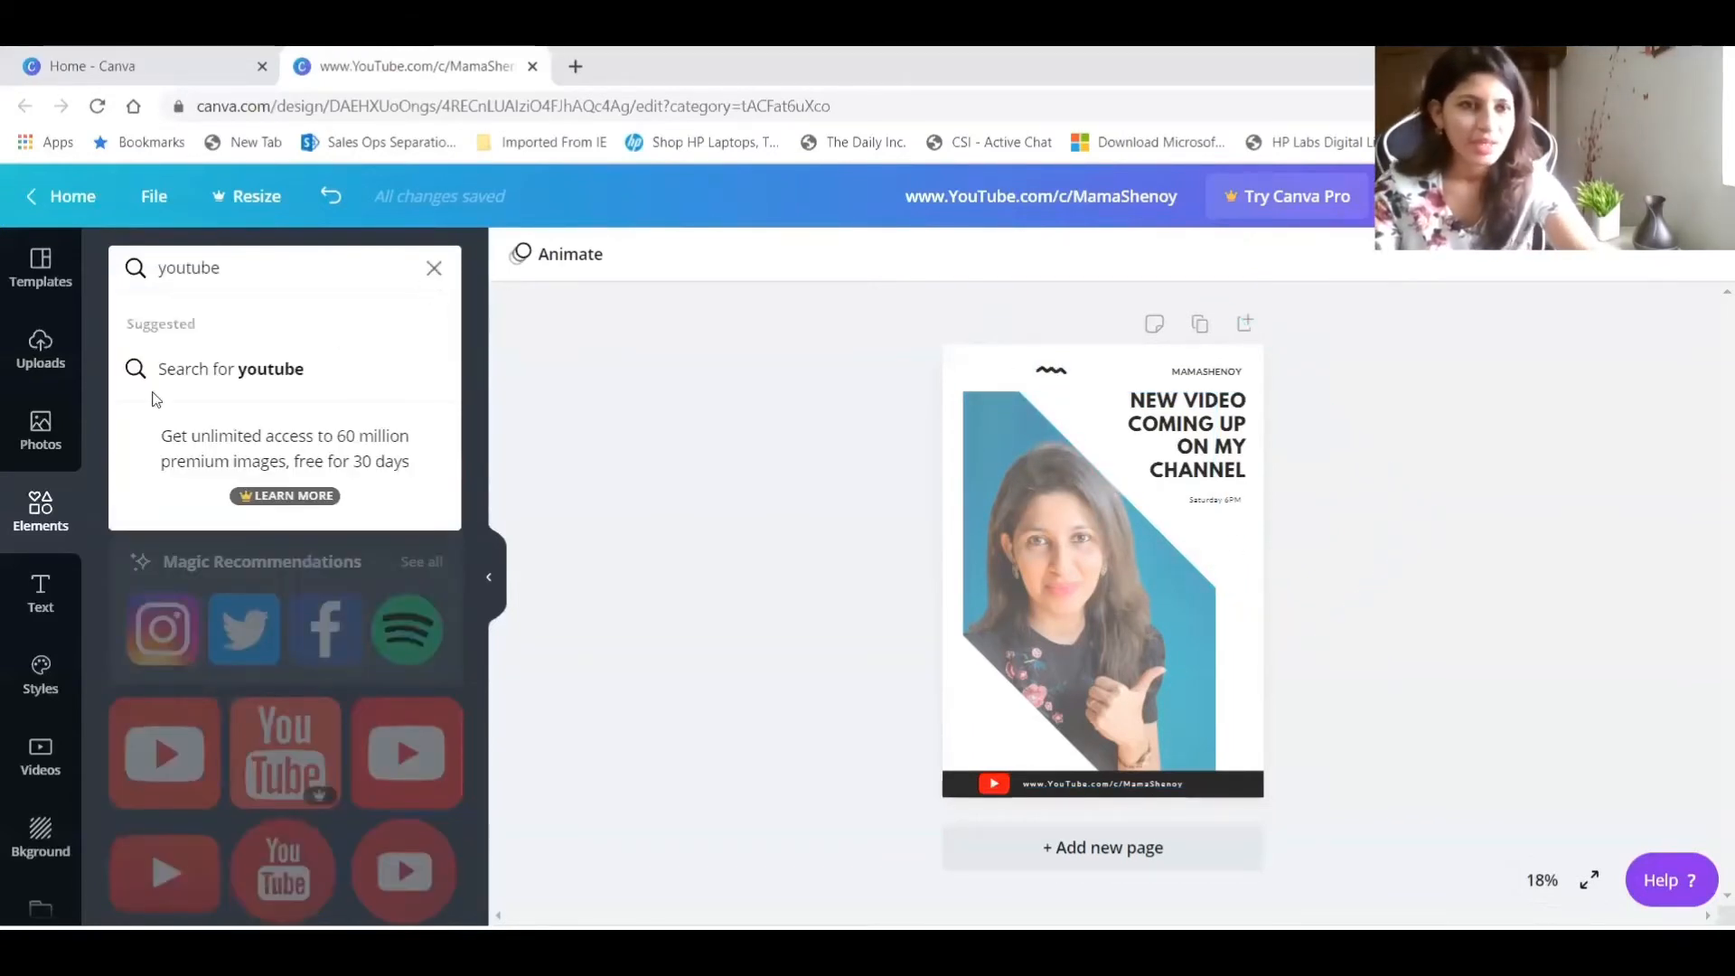
pyautogui.scroll(15, 430, 535)
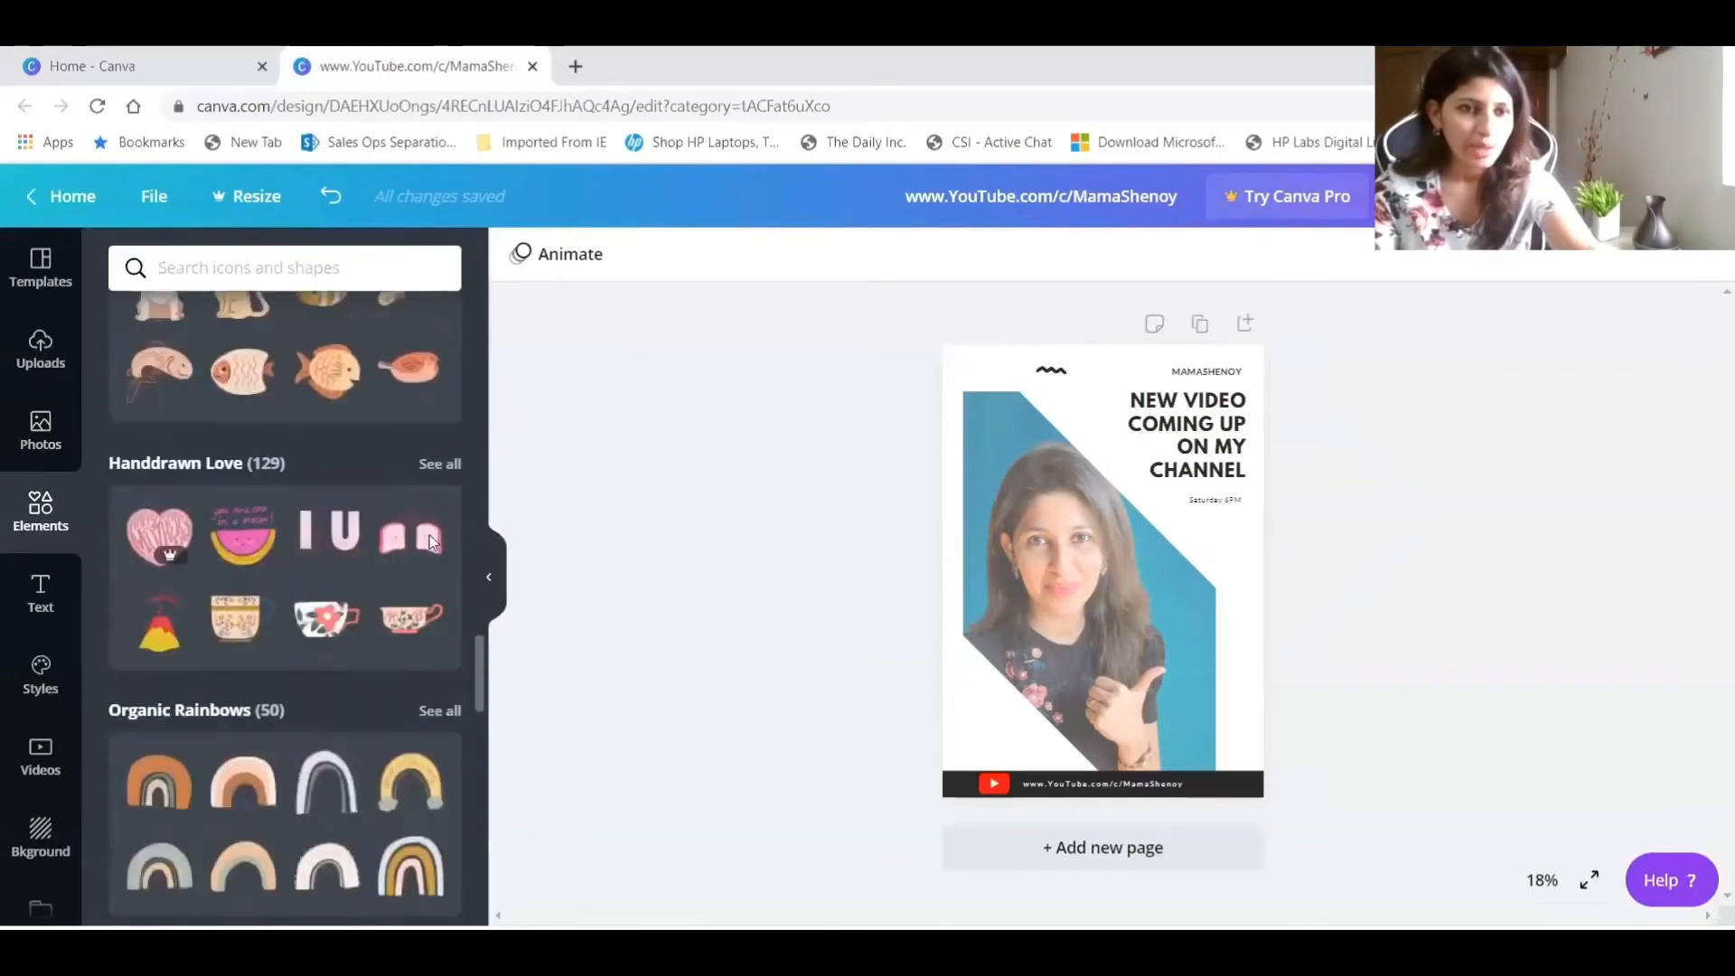
pyautogui.scroll(8, 430, 542)
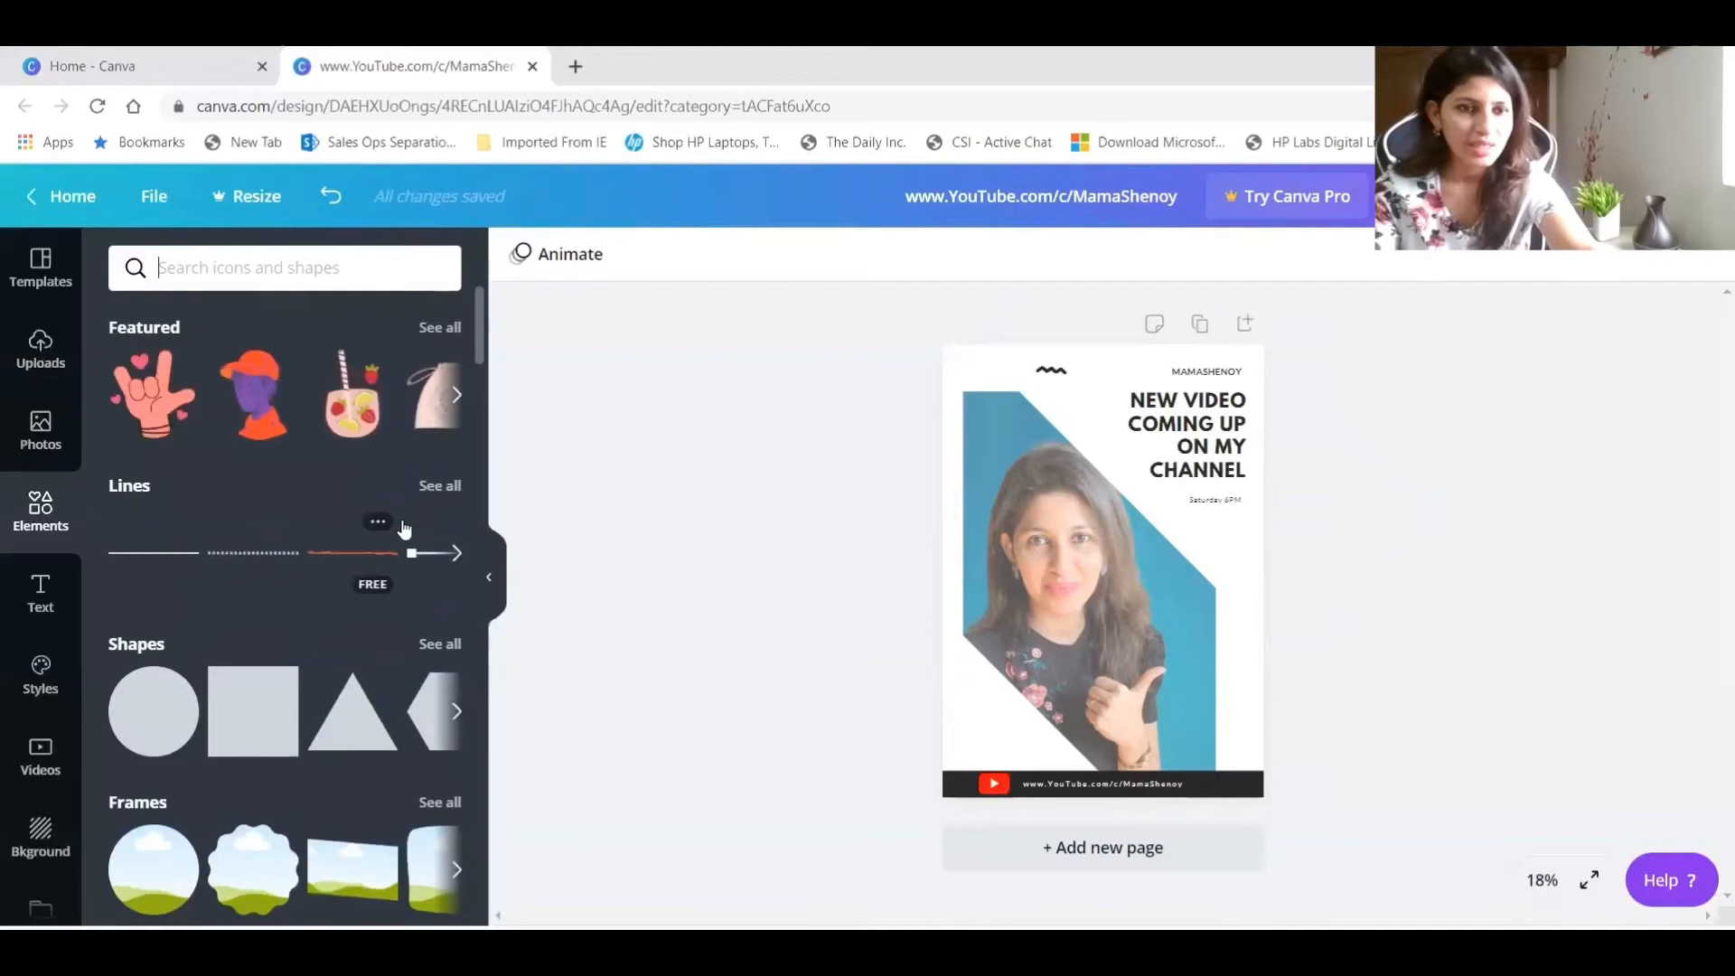
pyautogui.click(439, 486)
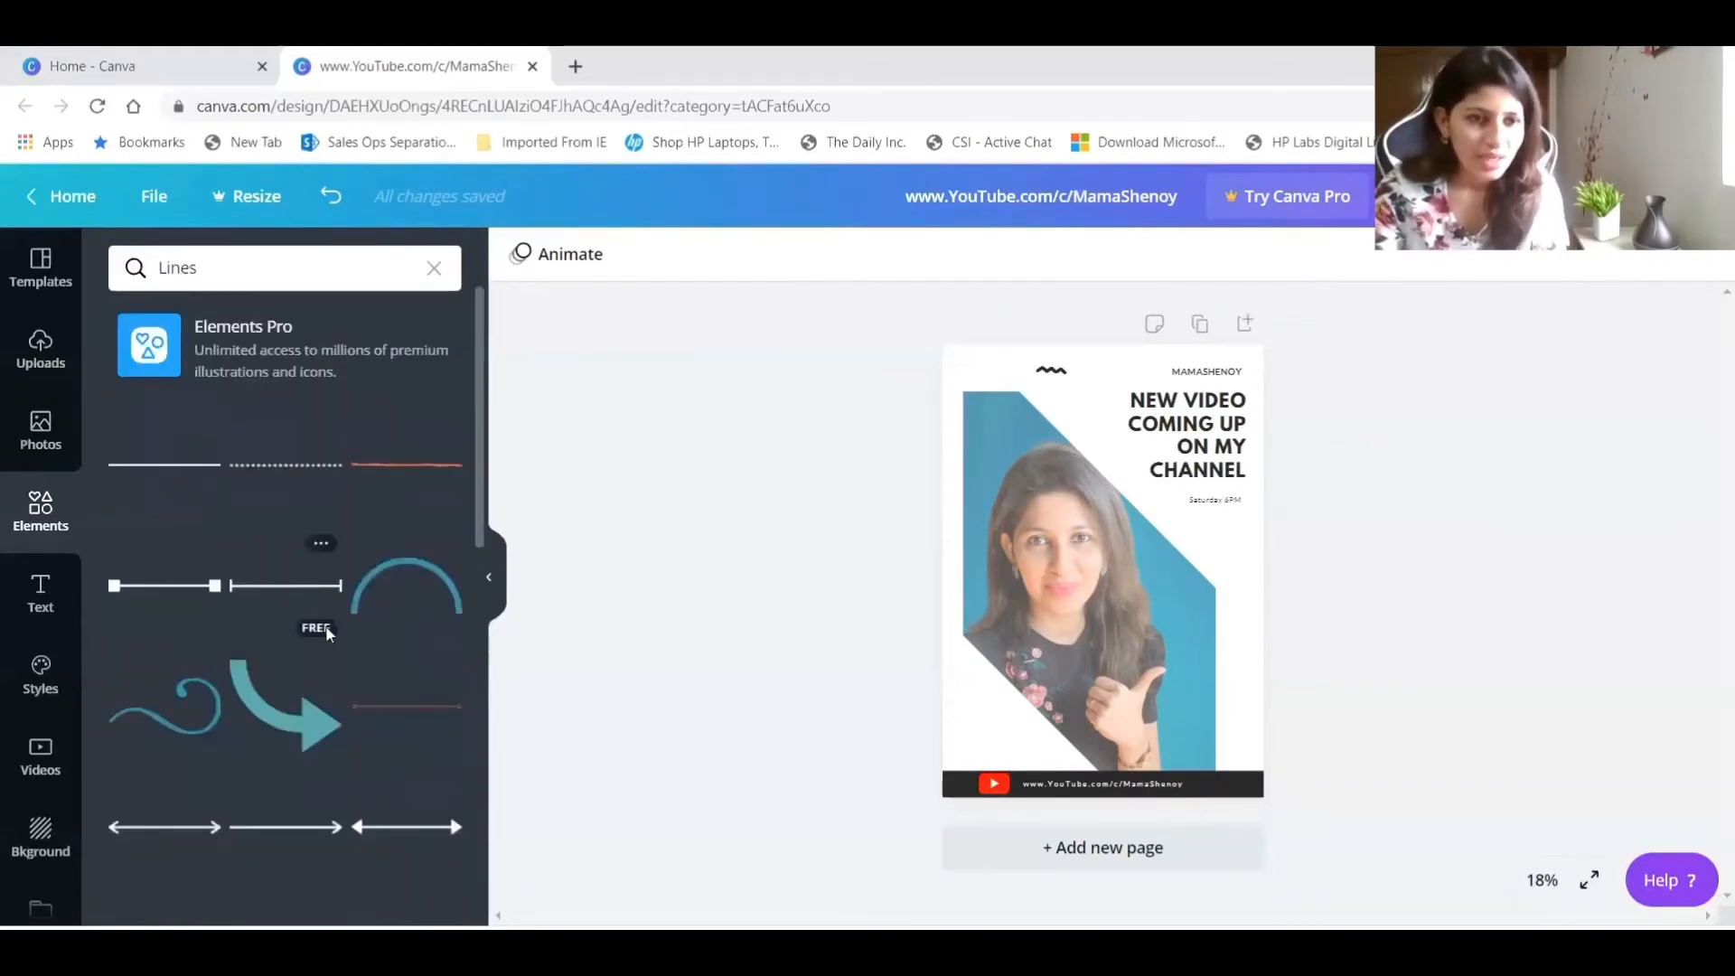
pyautogui.scroll(-5, 416, 701)
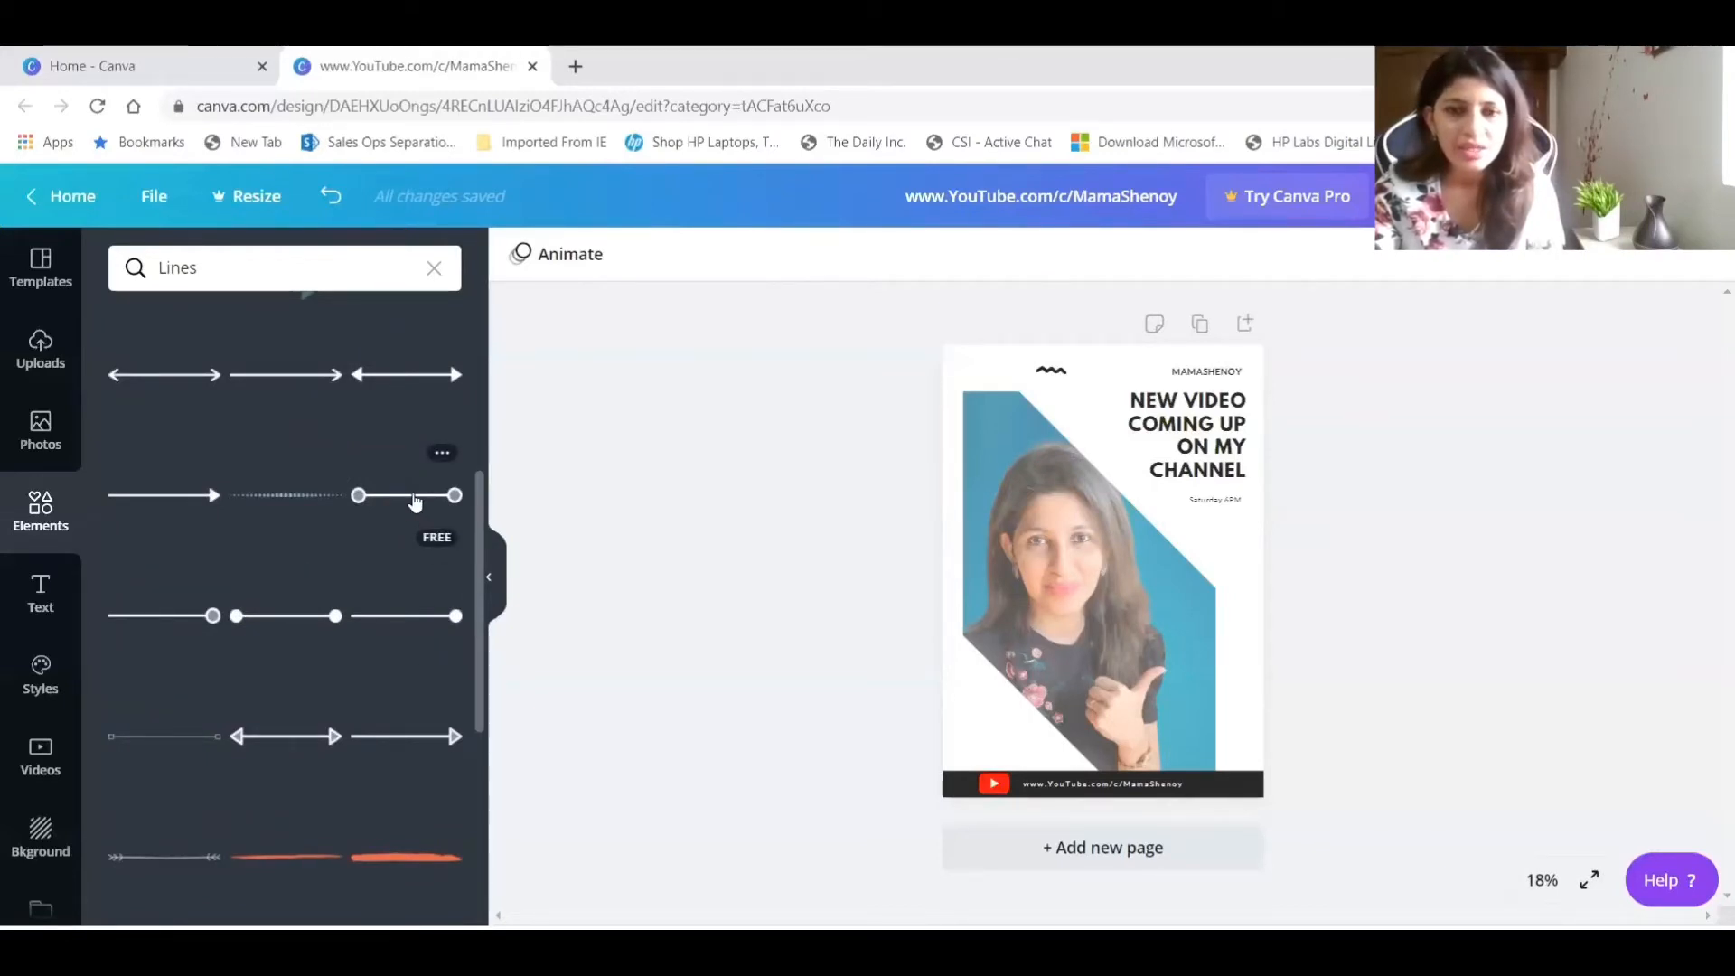
pyautogui.moveTo(415, 502); pyautogui.dragTo(1099, 433)
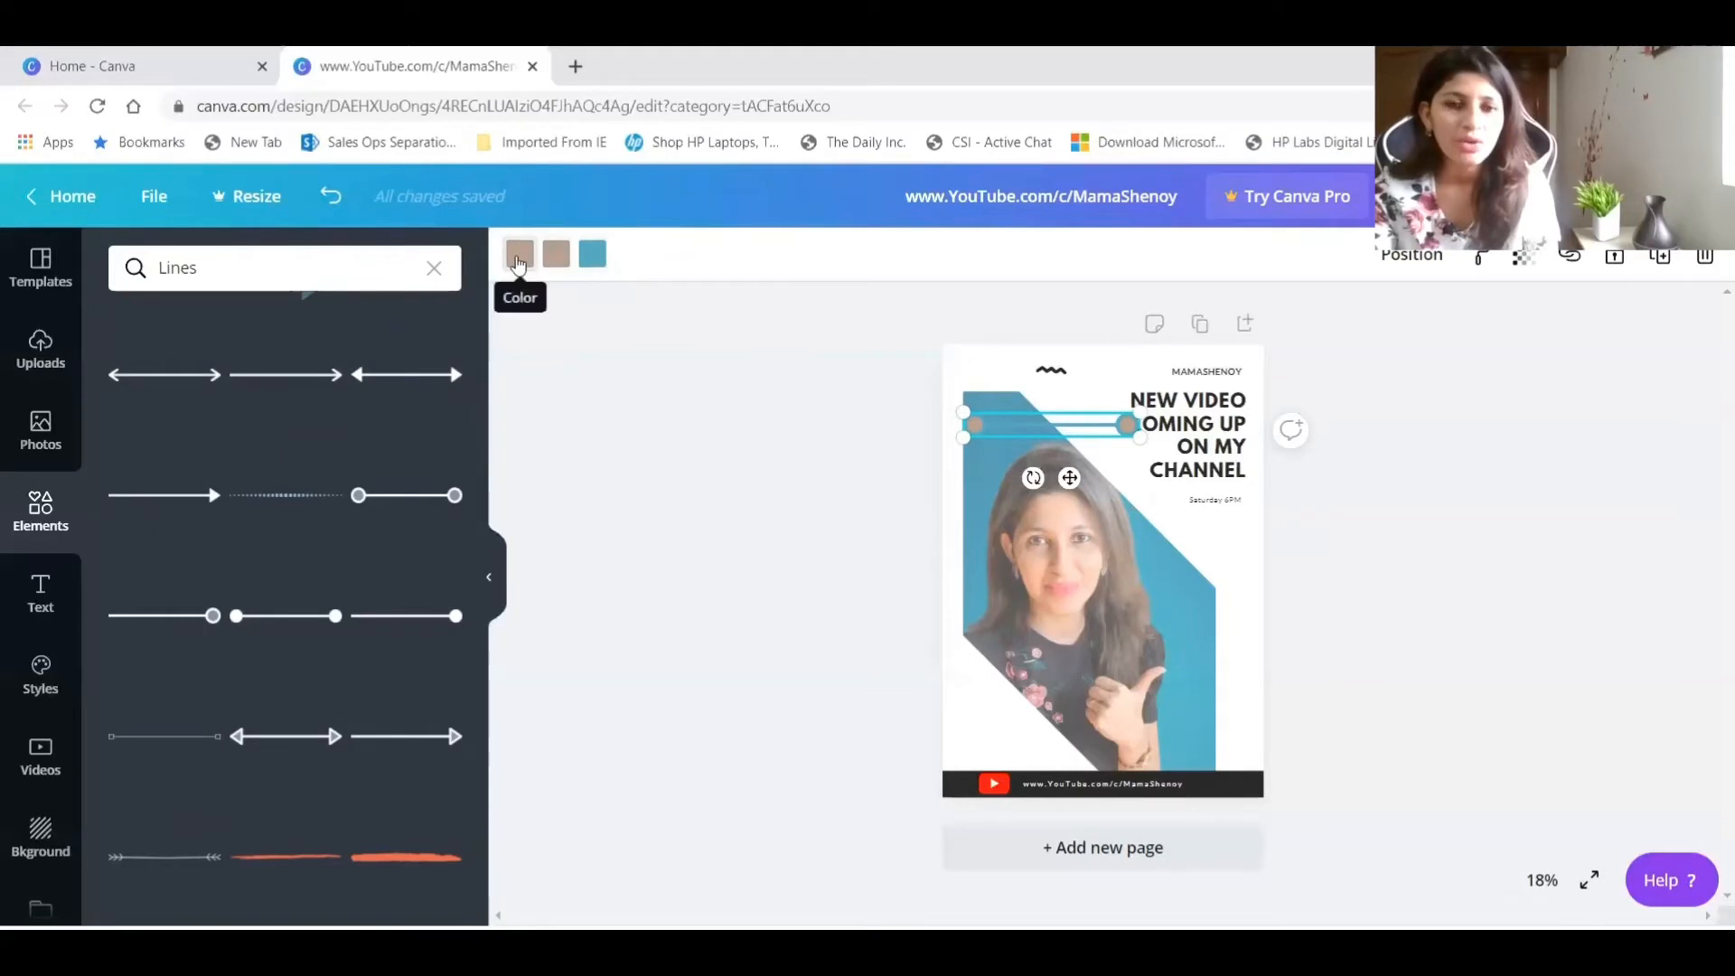
# Recolour both end circles and the connecting line of the new element with the near-black document colour.
pyautogui.click(518, 261)
pyautogui.click(132, 481)
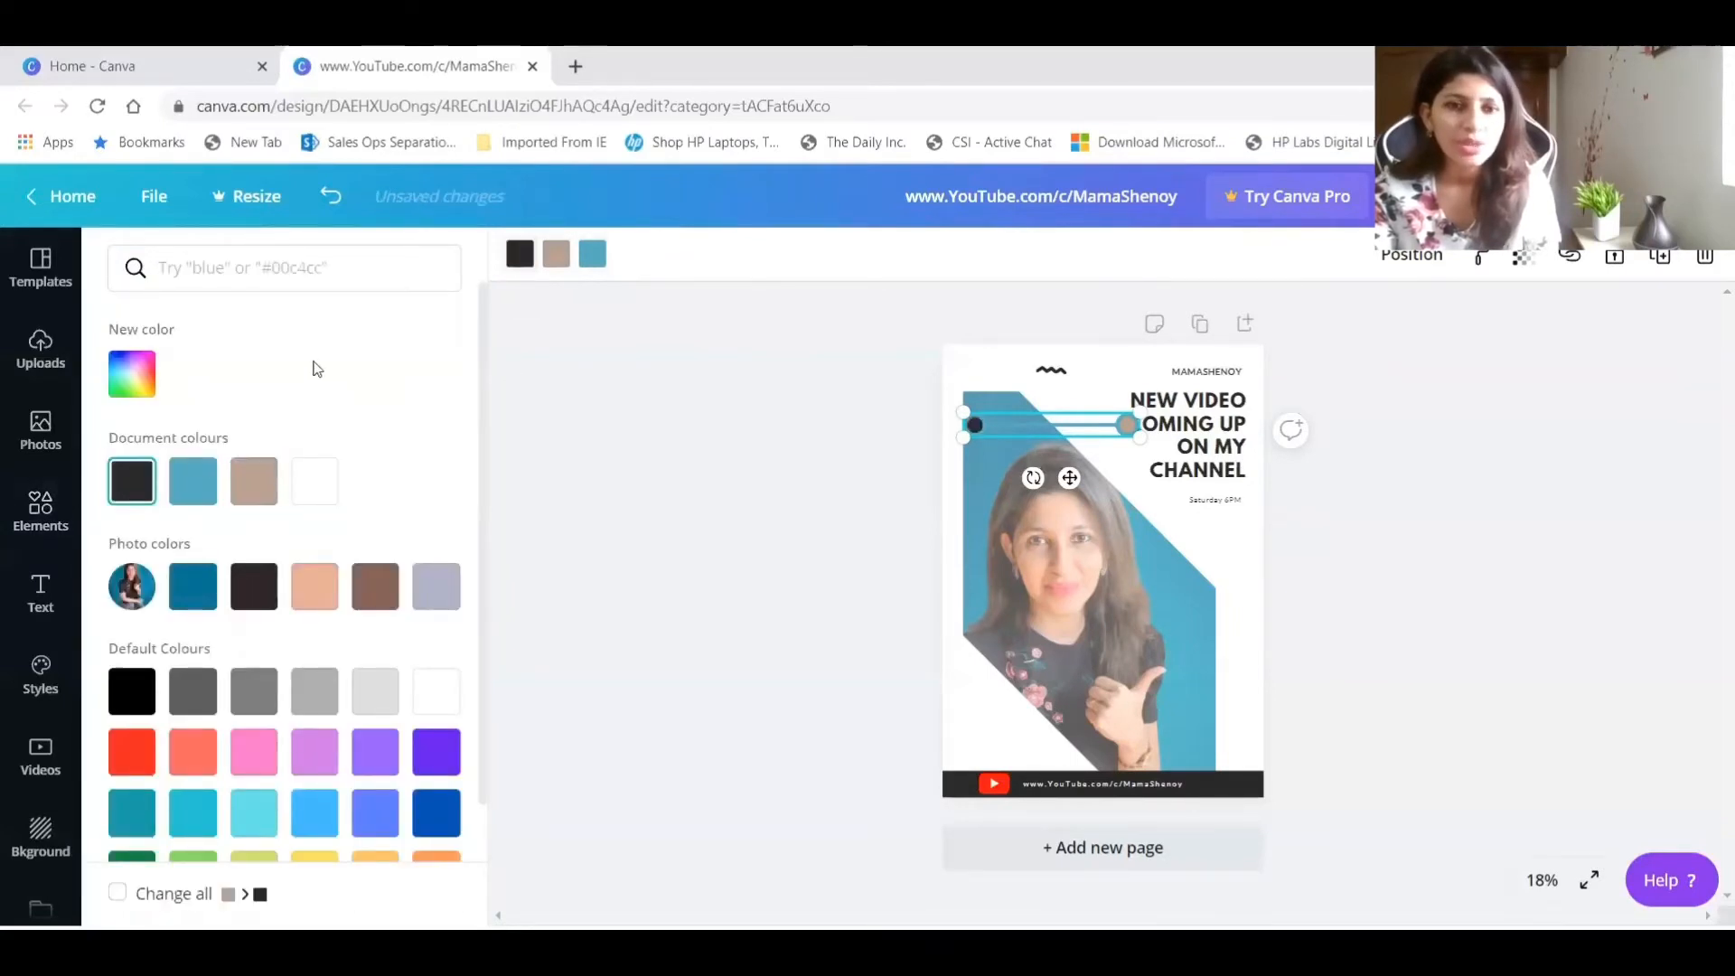
pyautogui.click(555, 254)
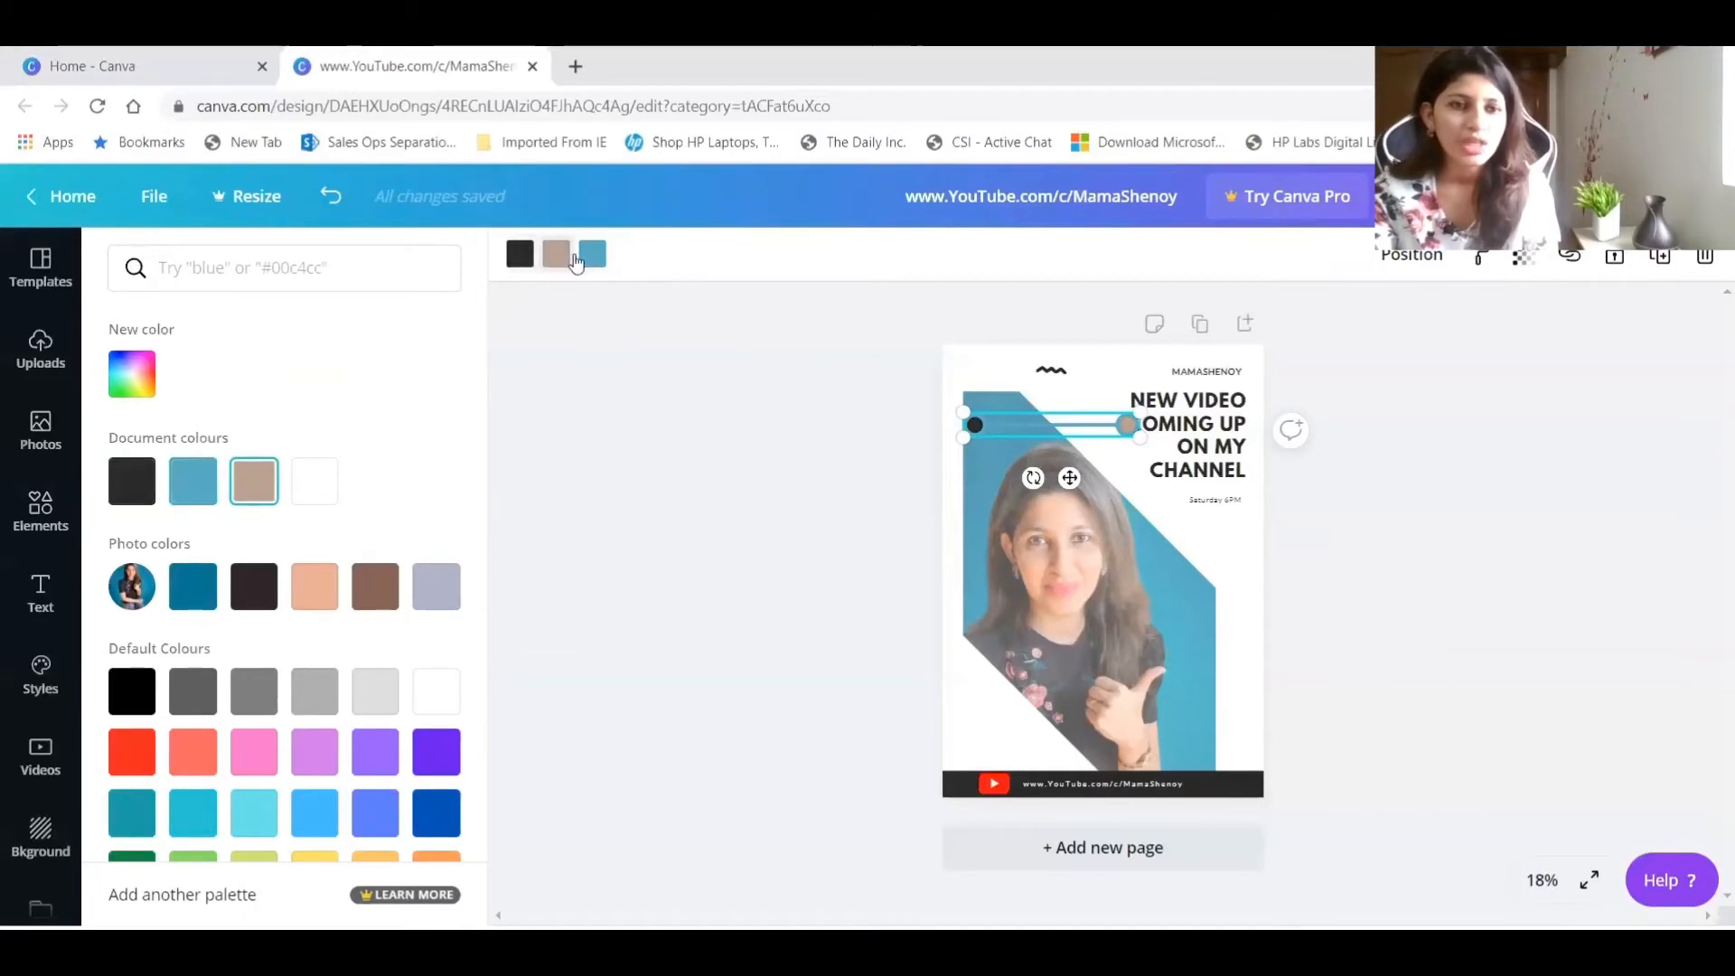
pyautogui.click(132, 480)
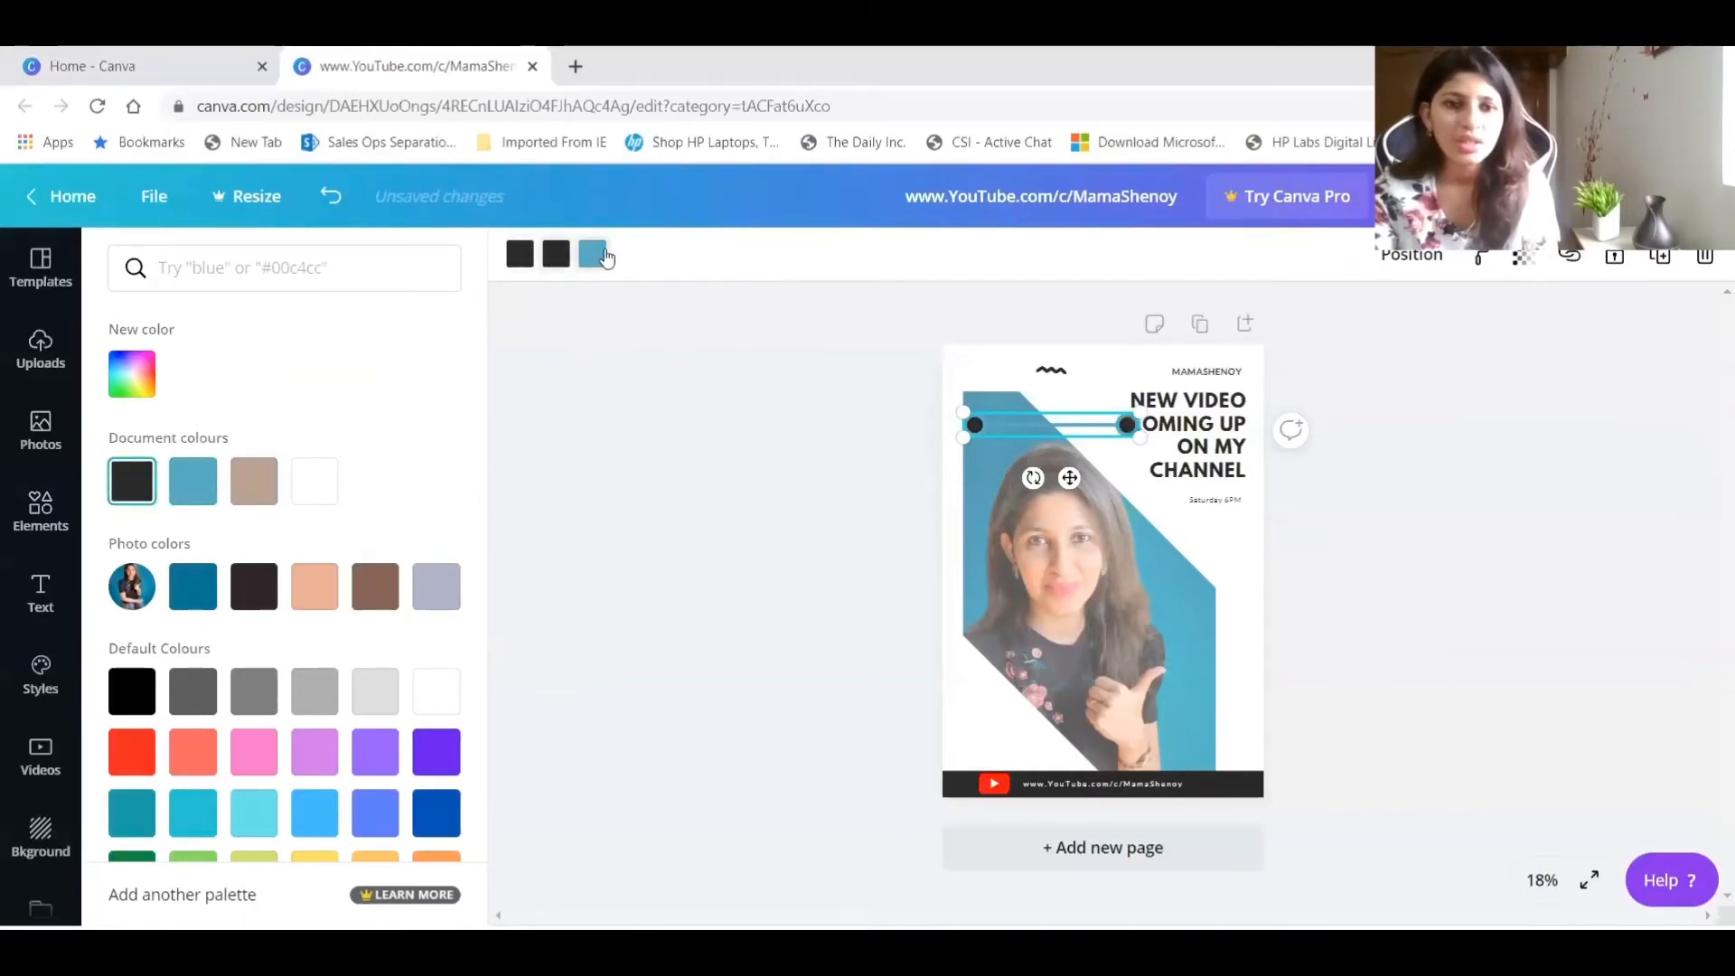
pyautogui.click(605, 257)
pyautogui.click(150, 486)
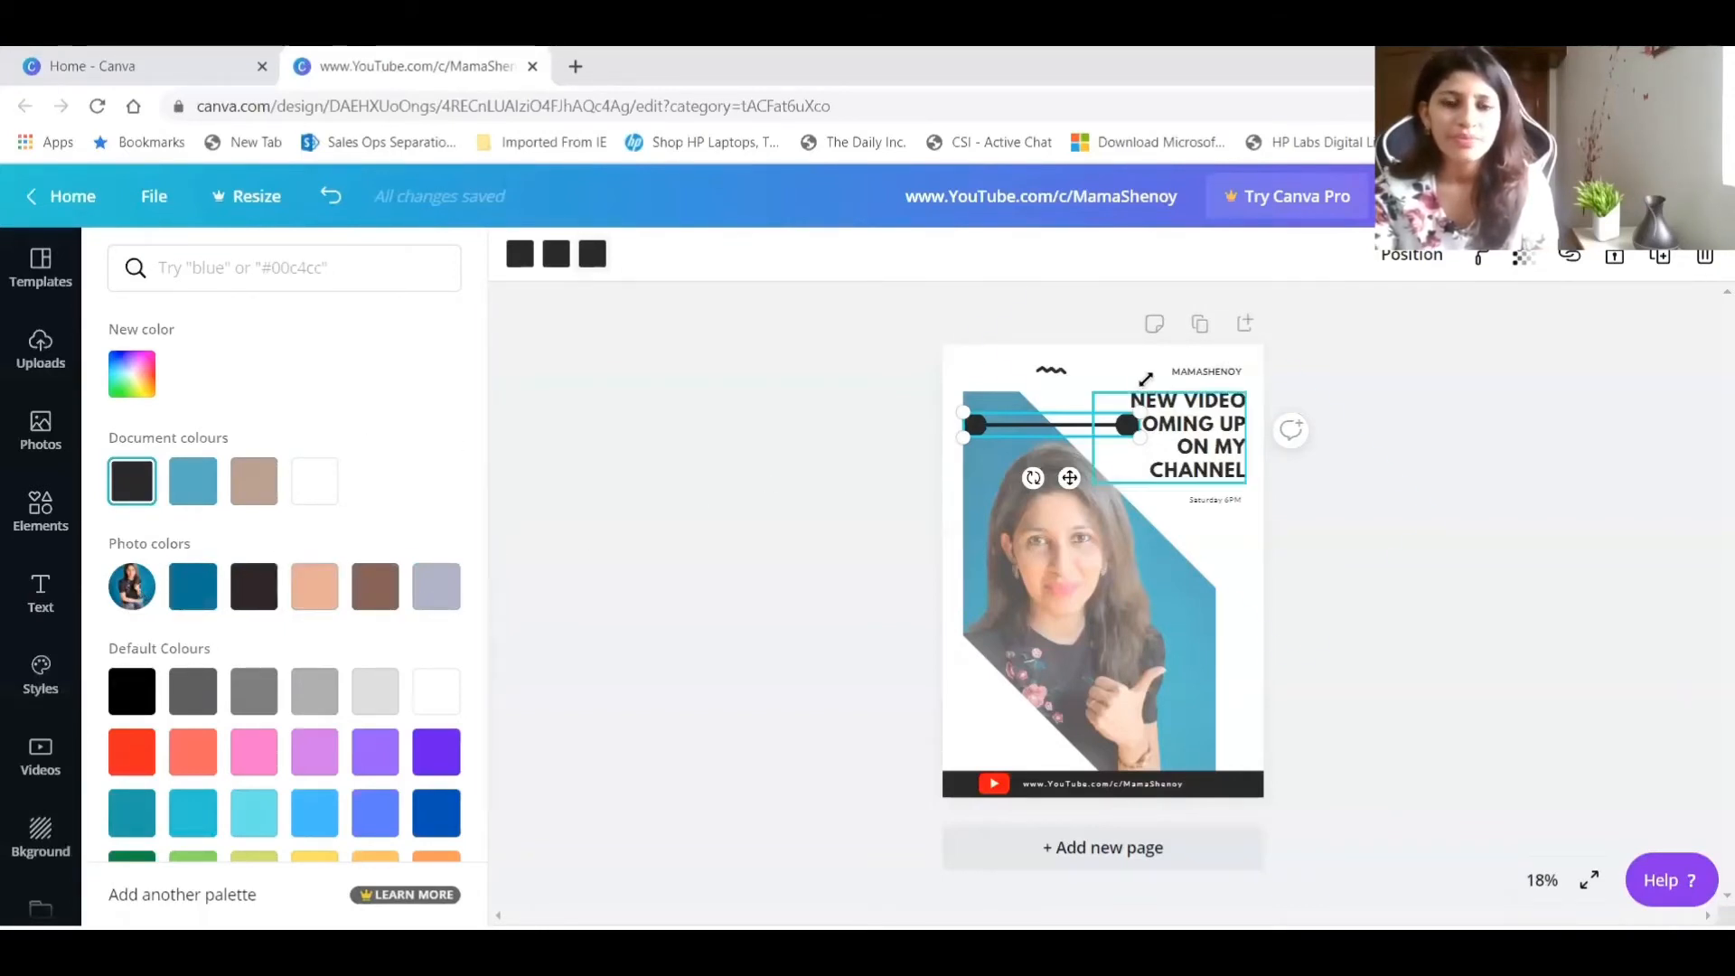
# Delete the small wavy ornament above the photo, and rotate and shorten the black line to run parallel to the photo's upper slanted edge.
pyautogui.click(1049, 373)
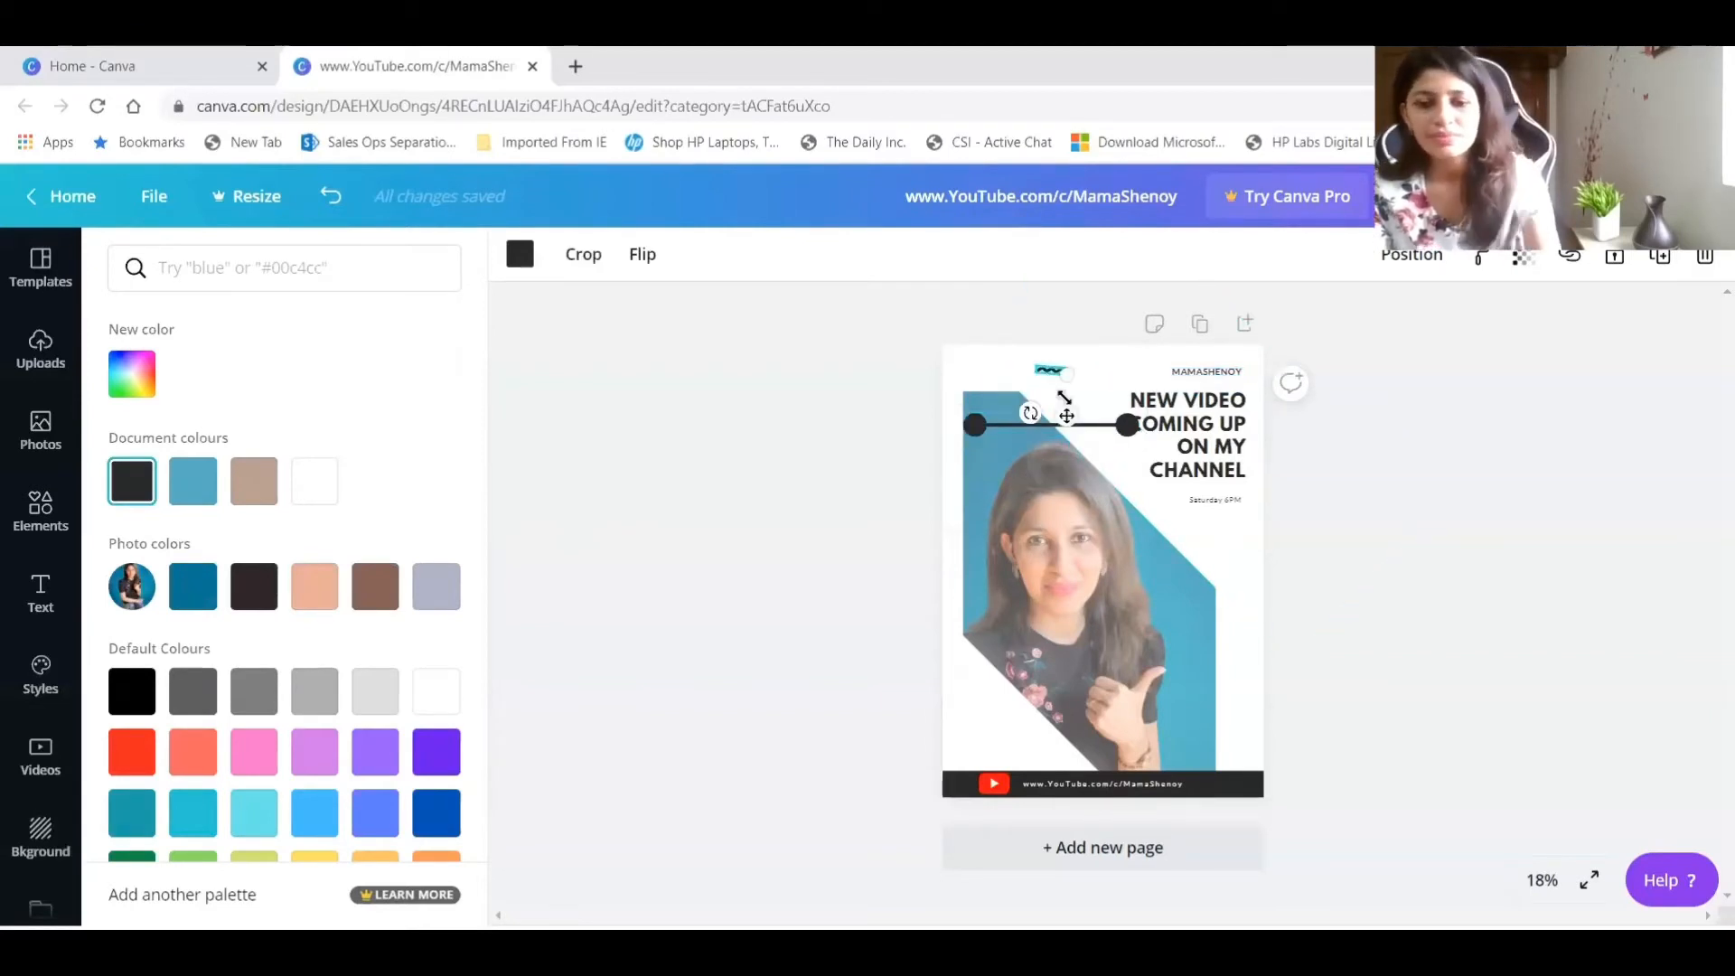
pyautogui.press('Delete')
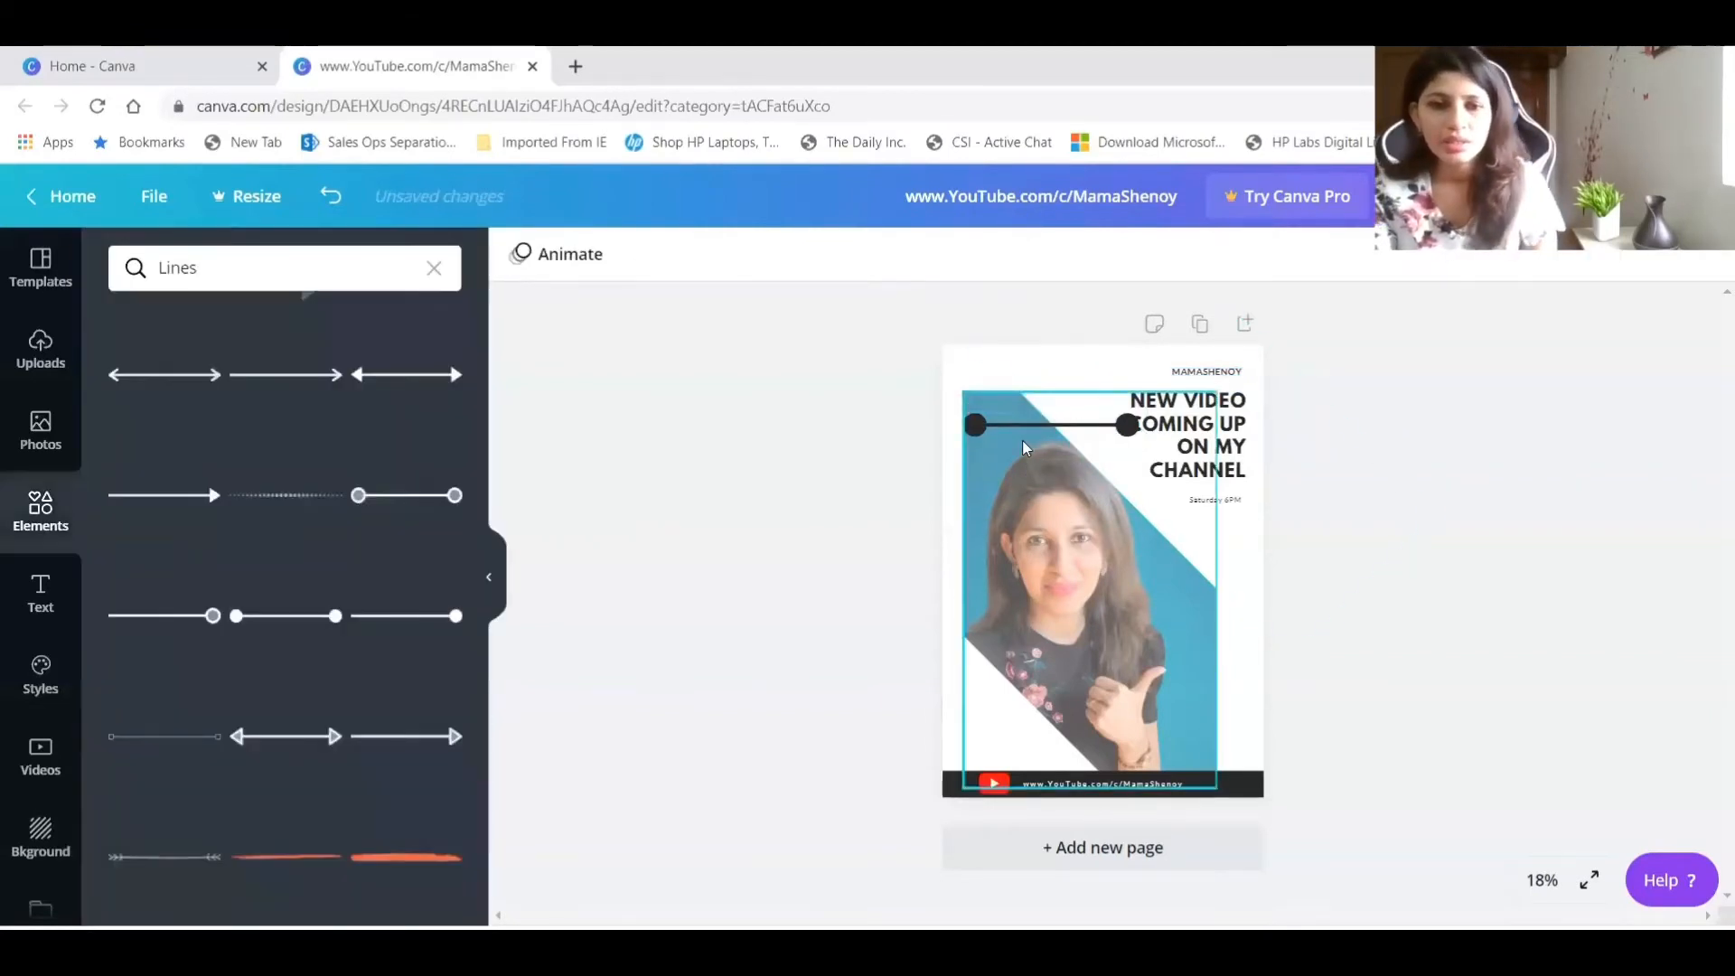
pyautogui.click(1074, 428)
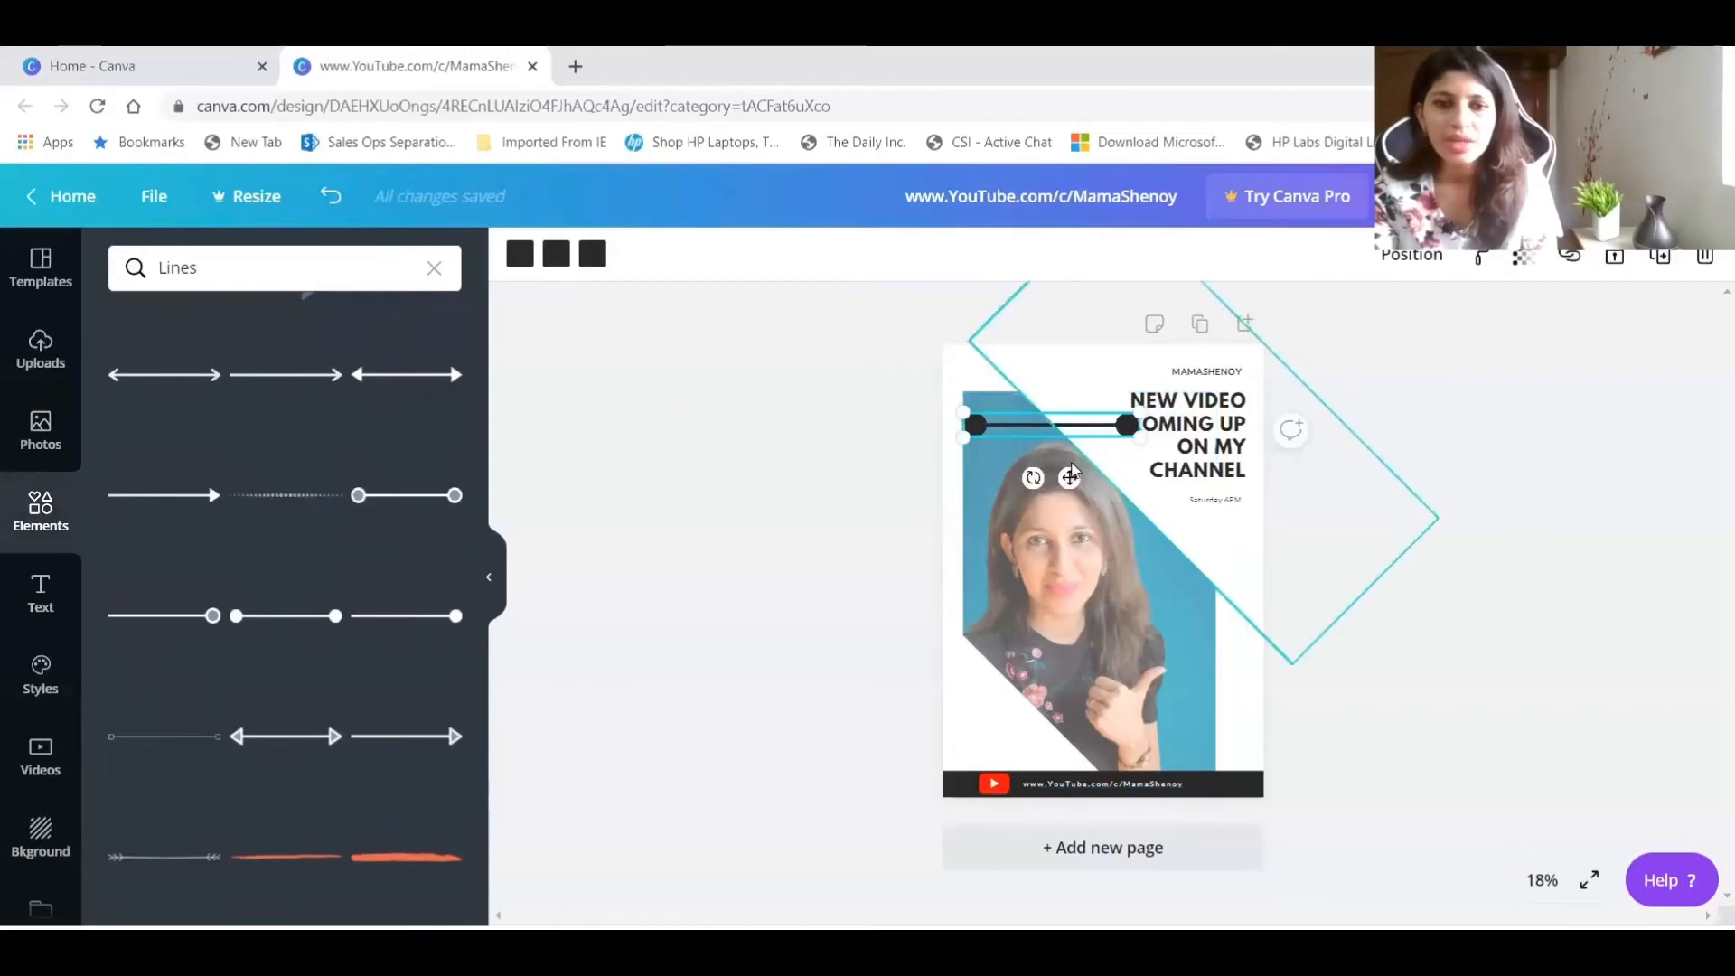
pyautogui.moveTo(1032, 479)
pyautogui.mouseDown()
pyautogui.moveTo(1018, 454)
pyautogui.moveTo(1065, 458)
pyautogui.moveTo(1010, 459)
pyautogui.mouseUp()
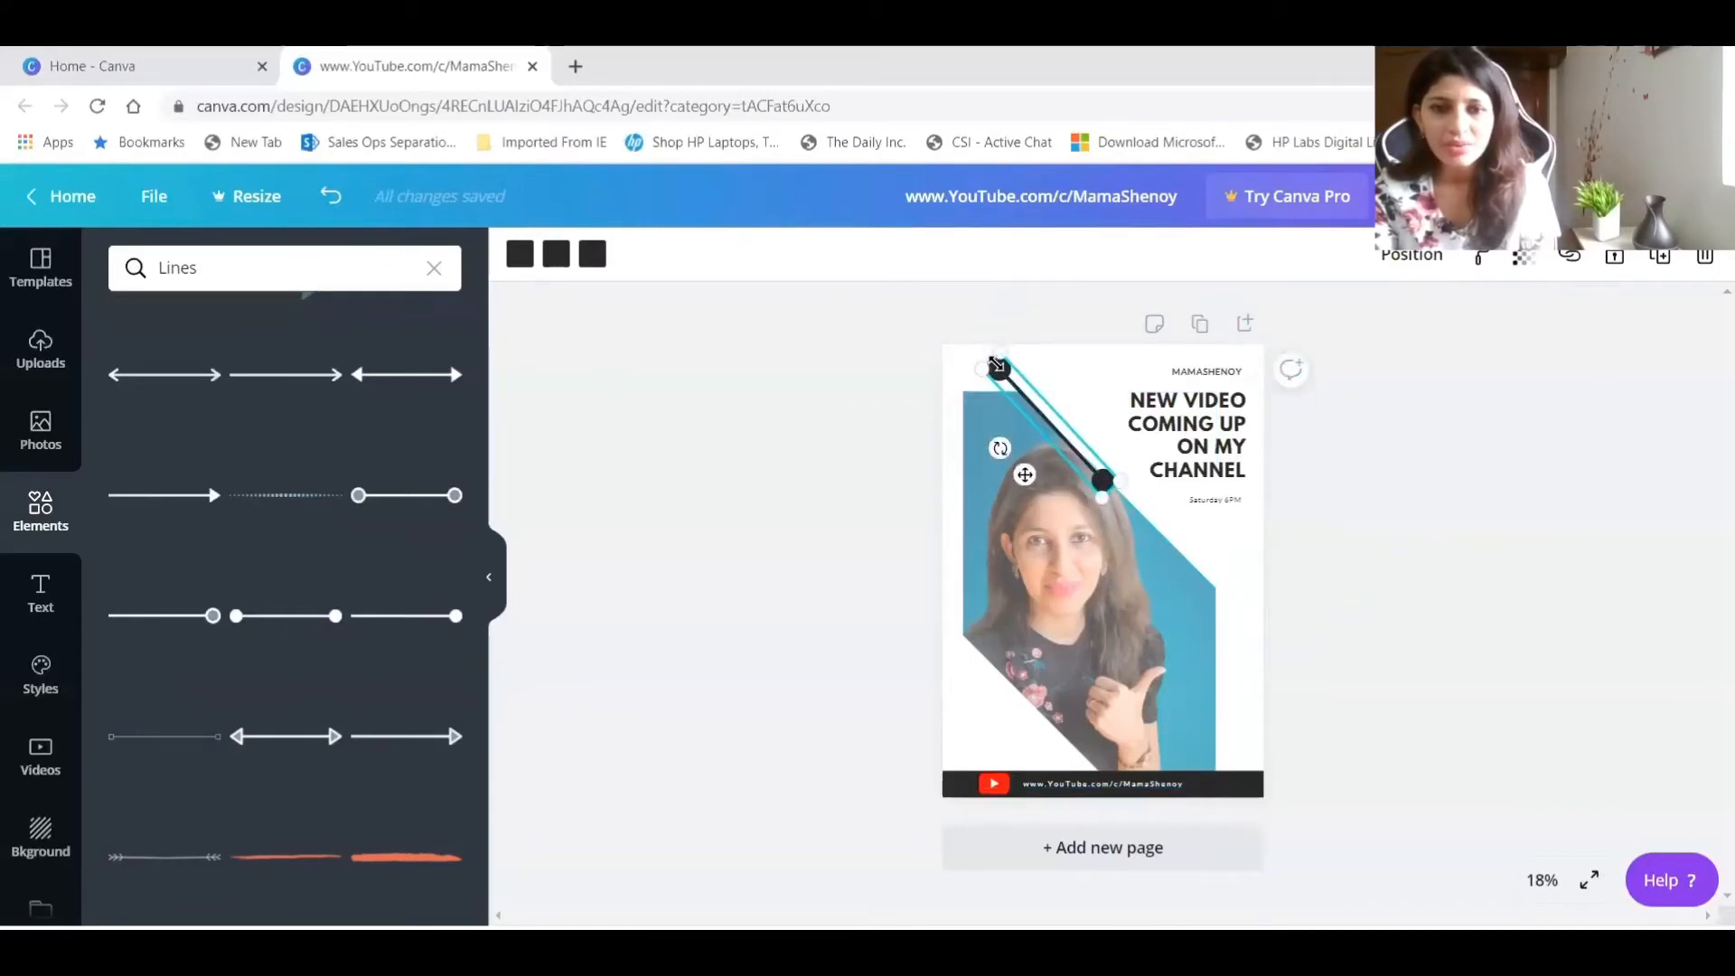
pyautogui.moveTo(1002, 348); pyautogui.dragTo(1053, 396)
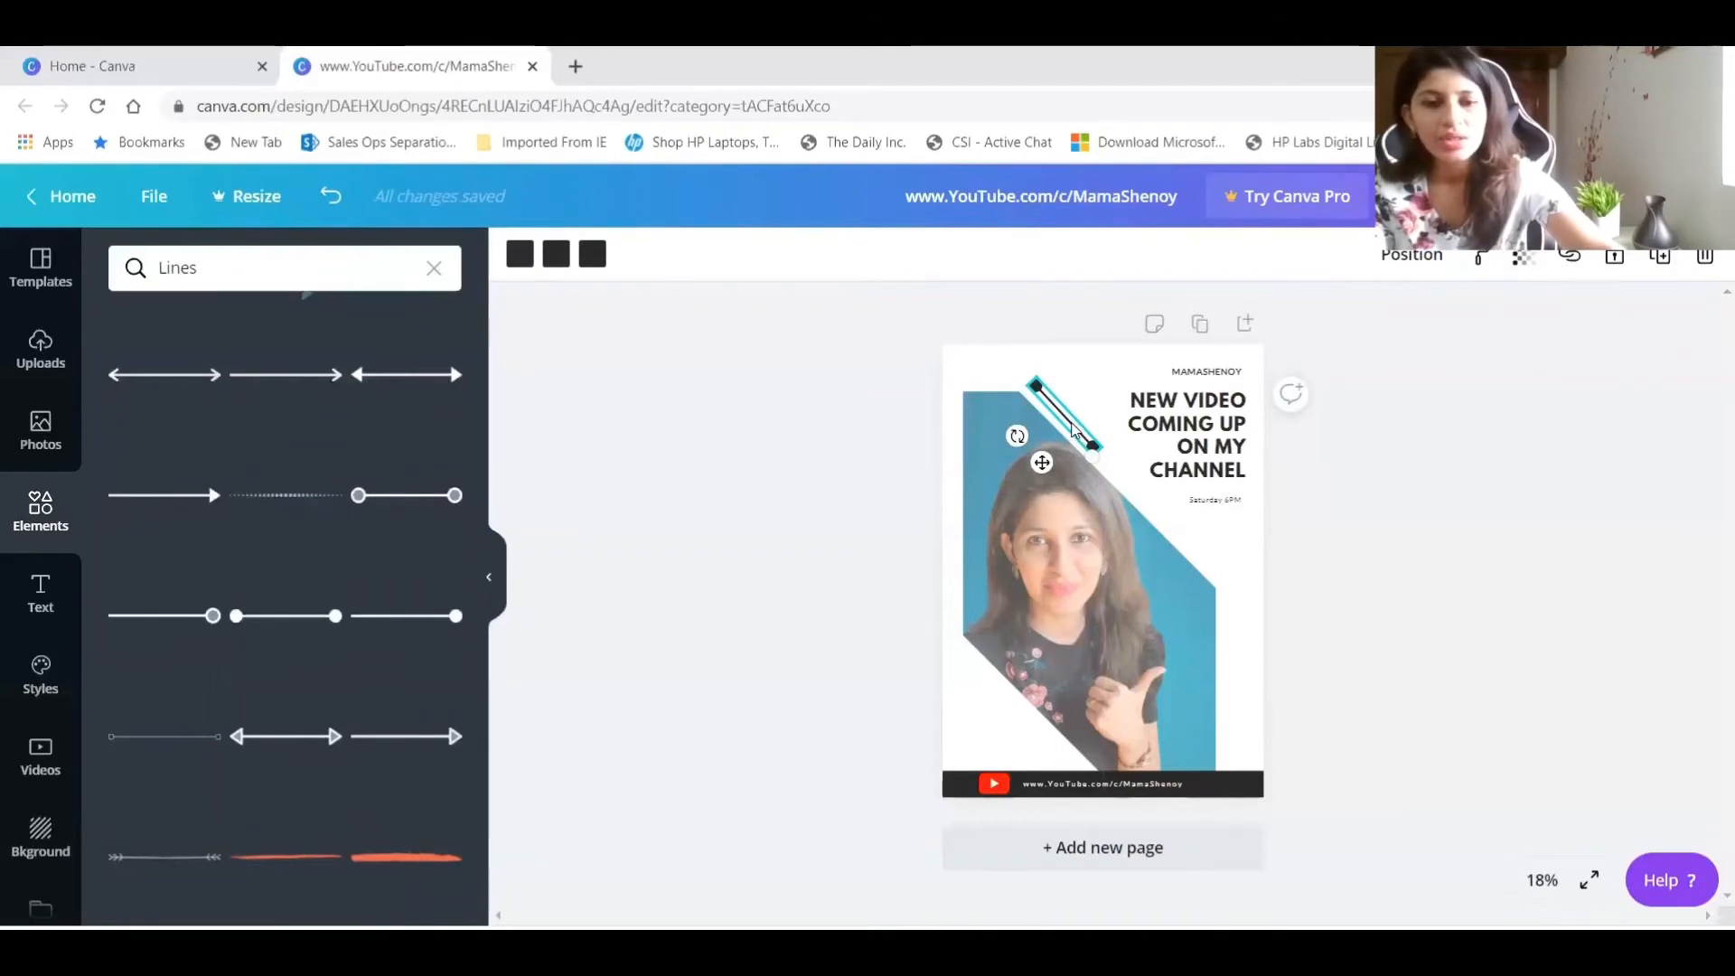
# Place a copy of the diagonal line near the lower end of the slanted edge and shift the original up toward the poster's top.
pyautogui.moveTo(1093, 451); pyautogui.dragTo(1221, 580)
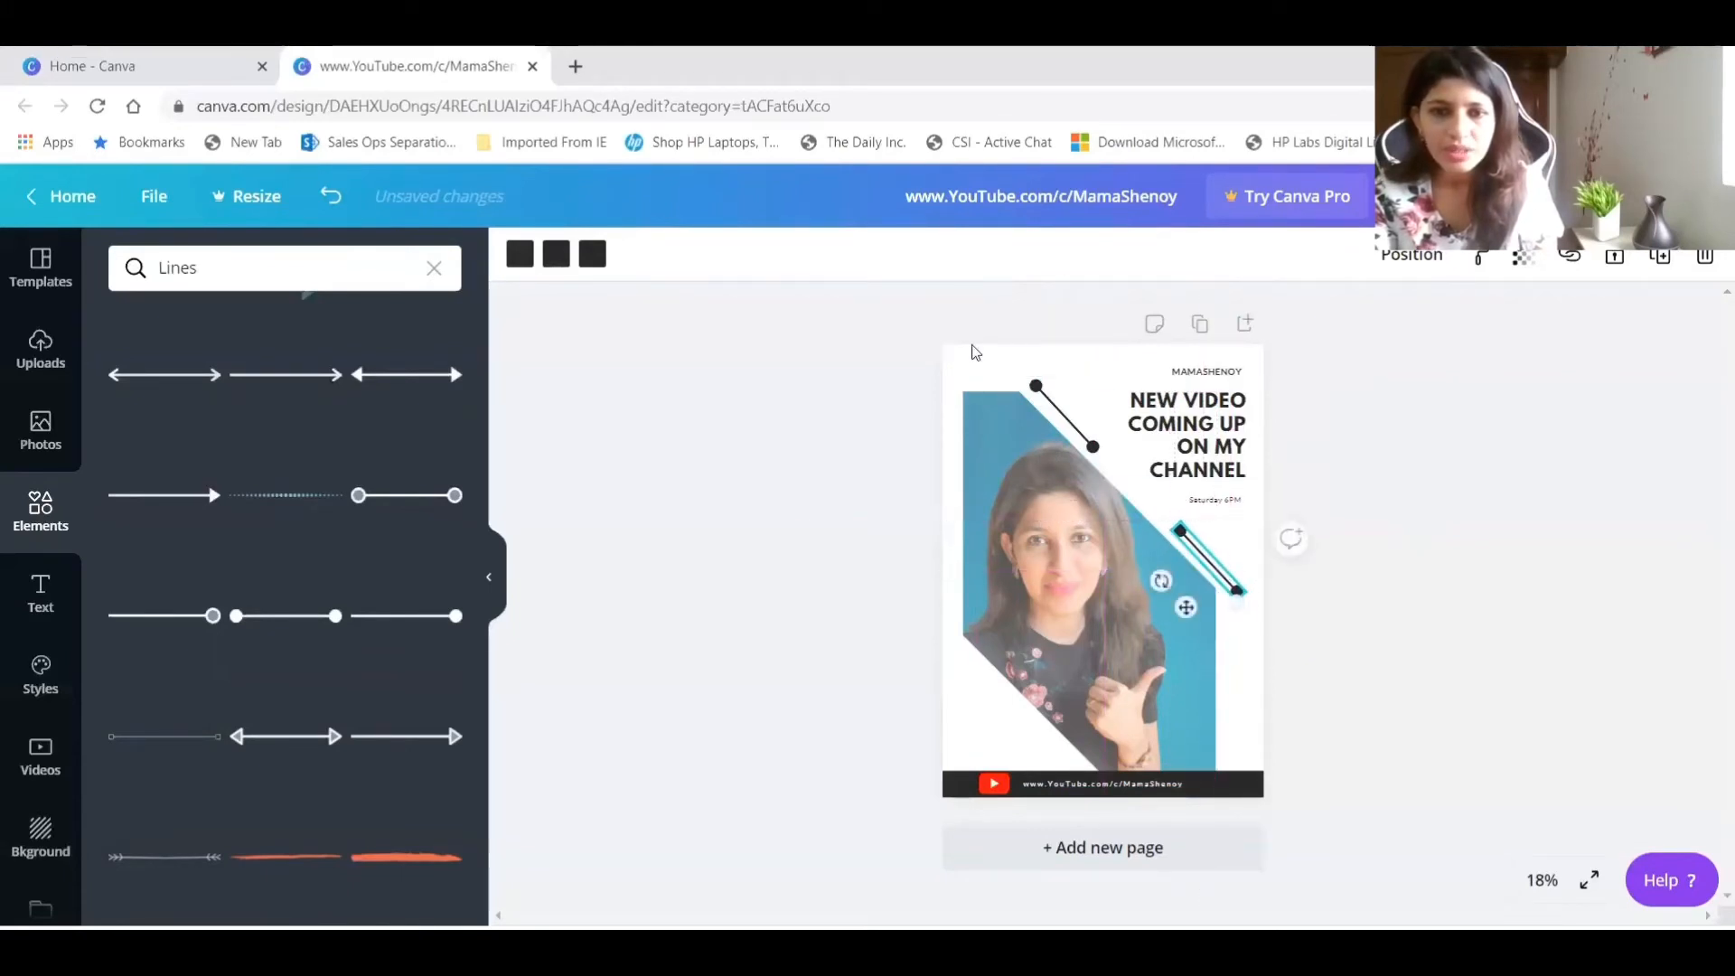
pyautogui.moveTo(1039, 389); pyautogui.dragTo(1010, 358)
pyautogui.click(1187, 635)
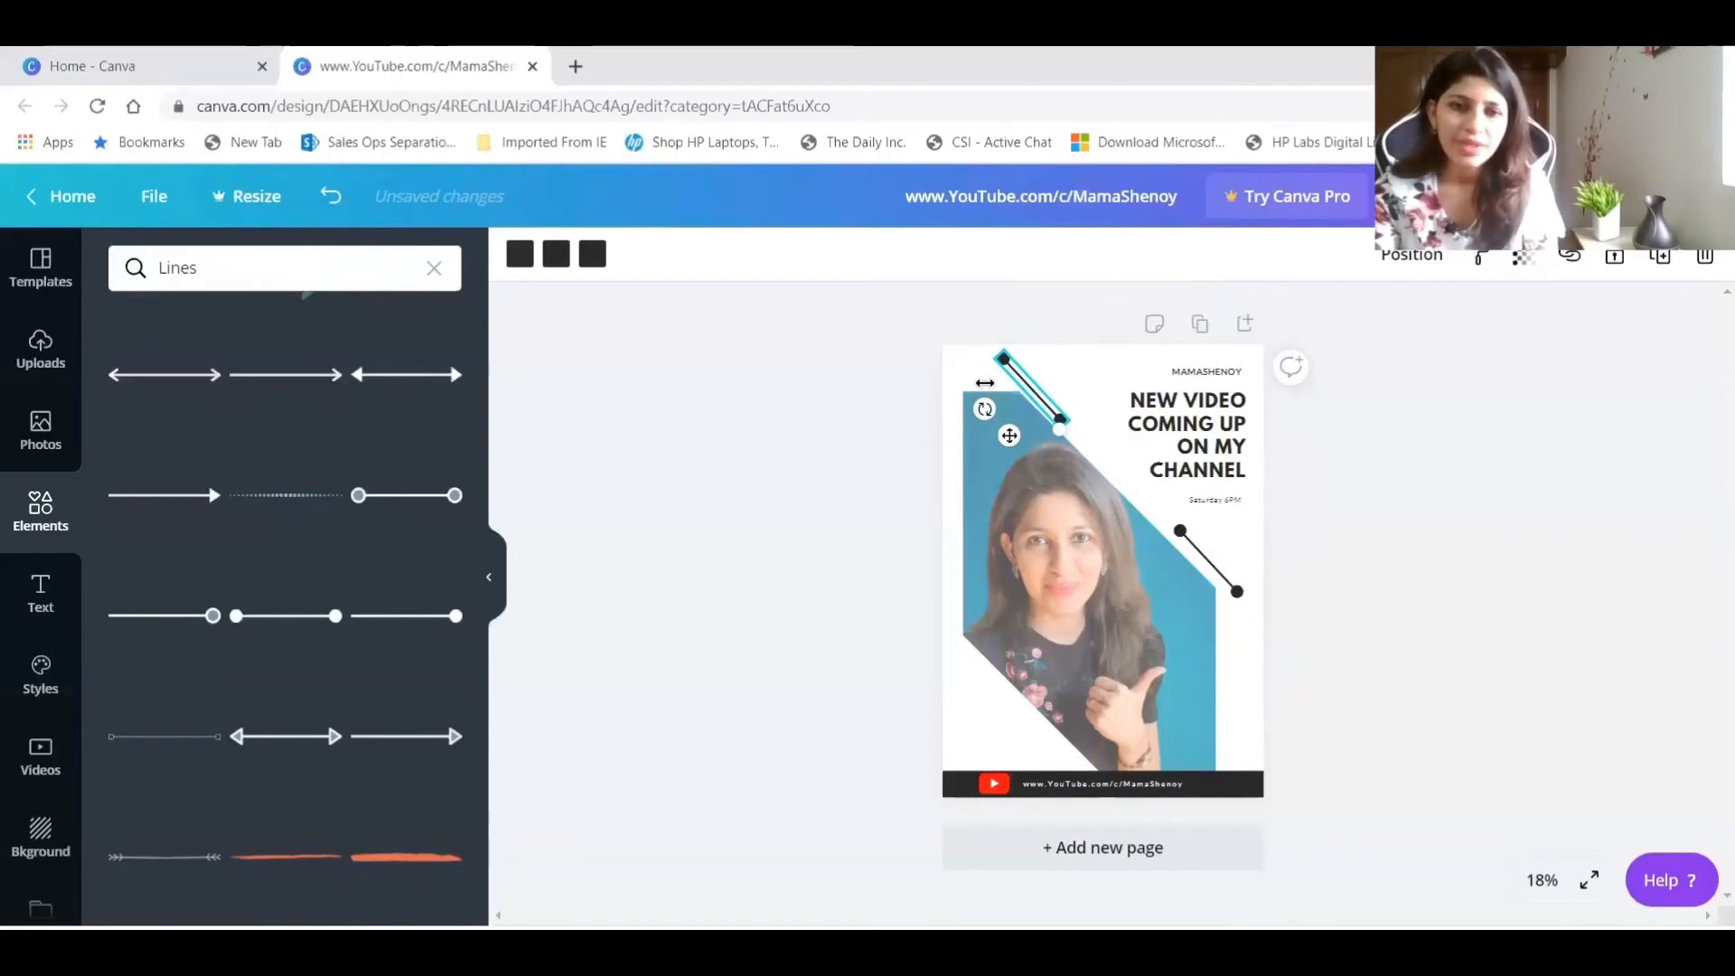
# Try brown, black and blue photo colours on the poster's background and settle on the brown.
pyautogui.click(1243, 675)
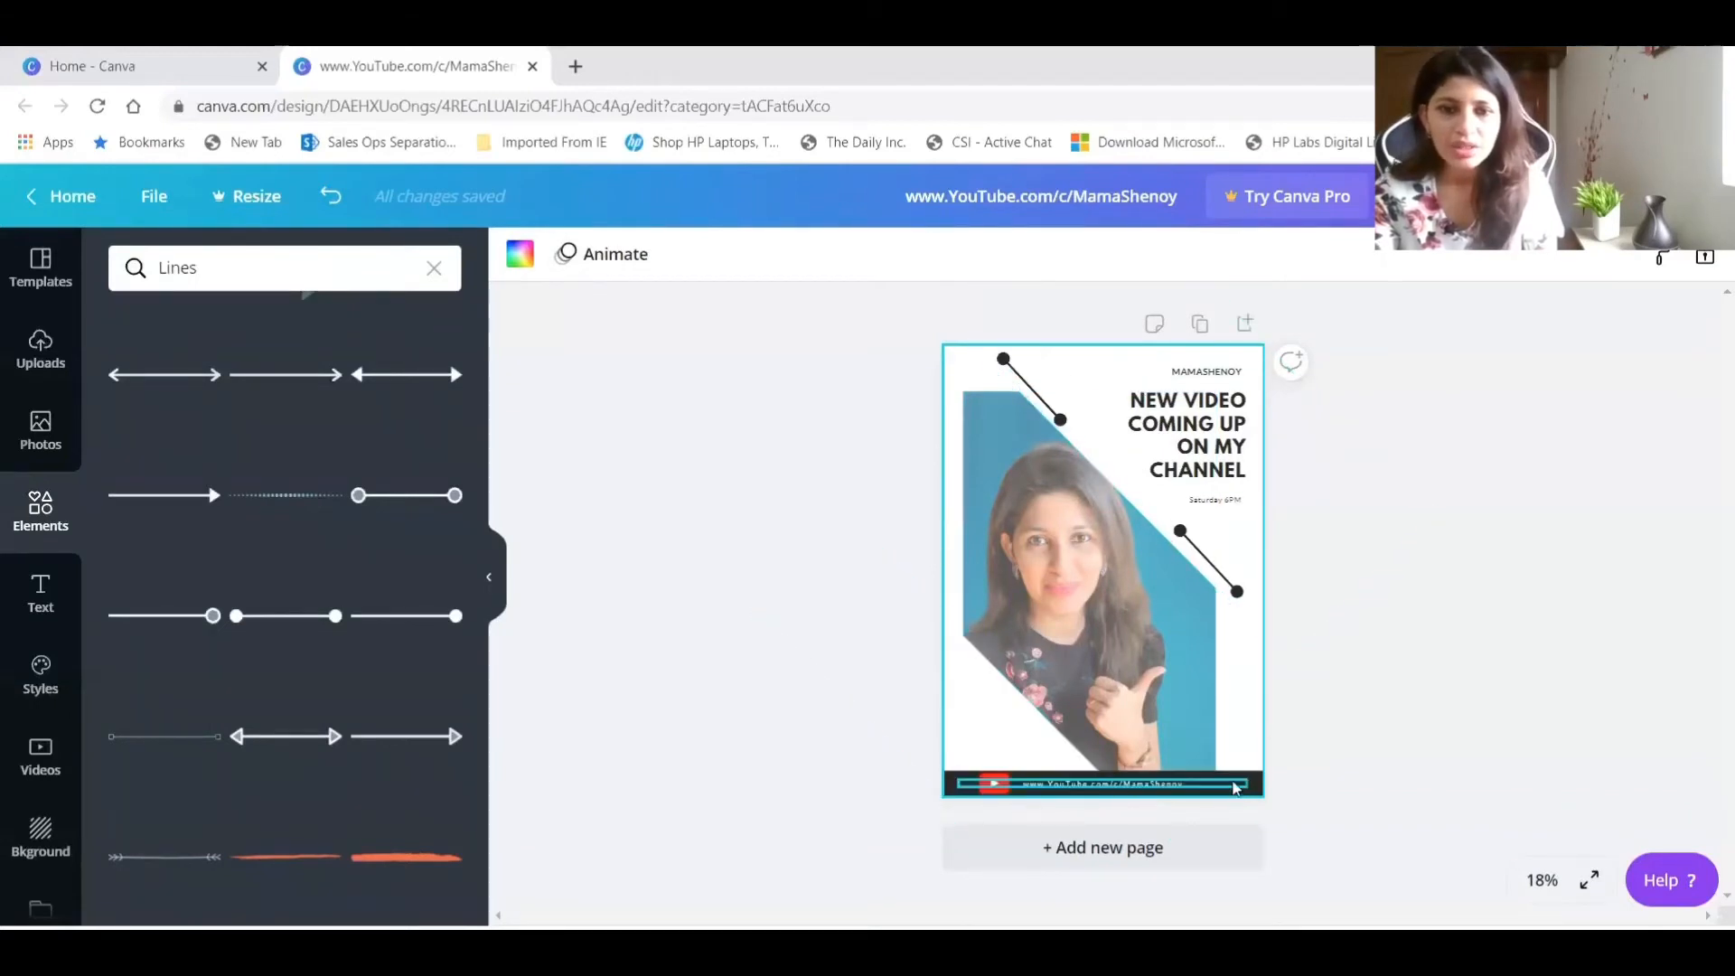
pyautogui.click(506, 259)
pyautogui.click(376, 587)
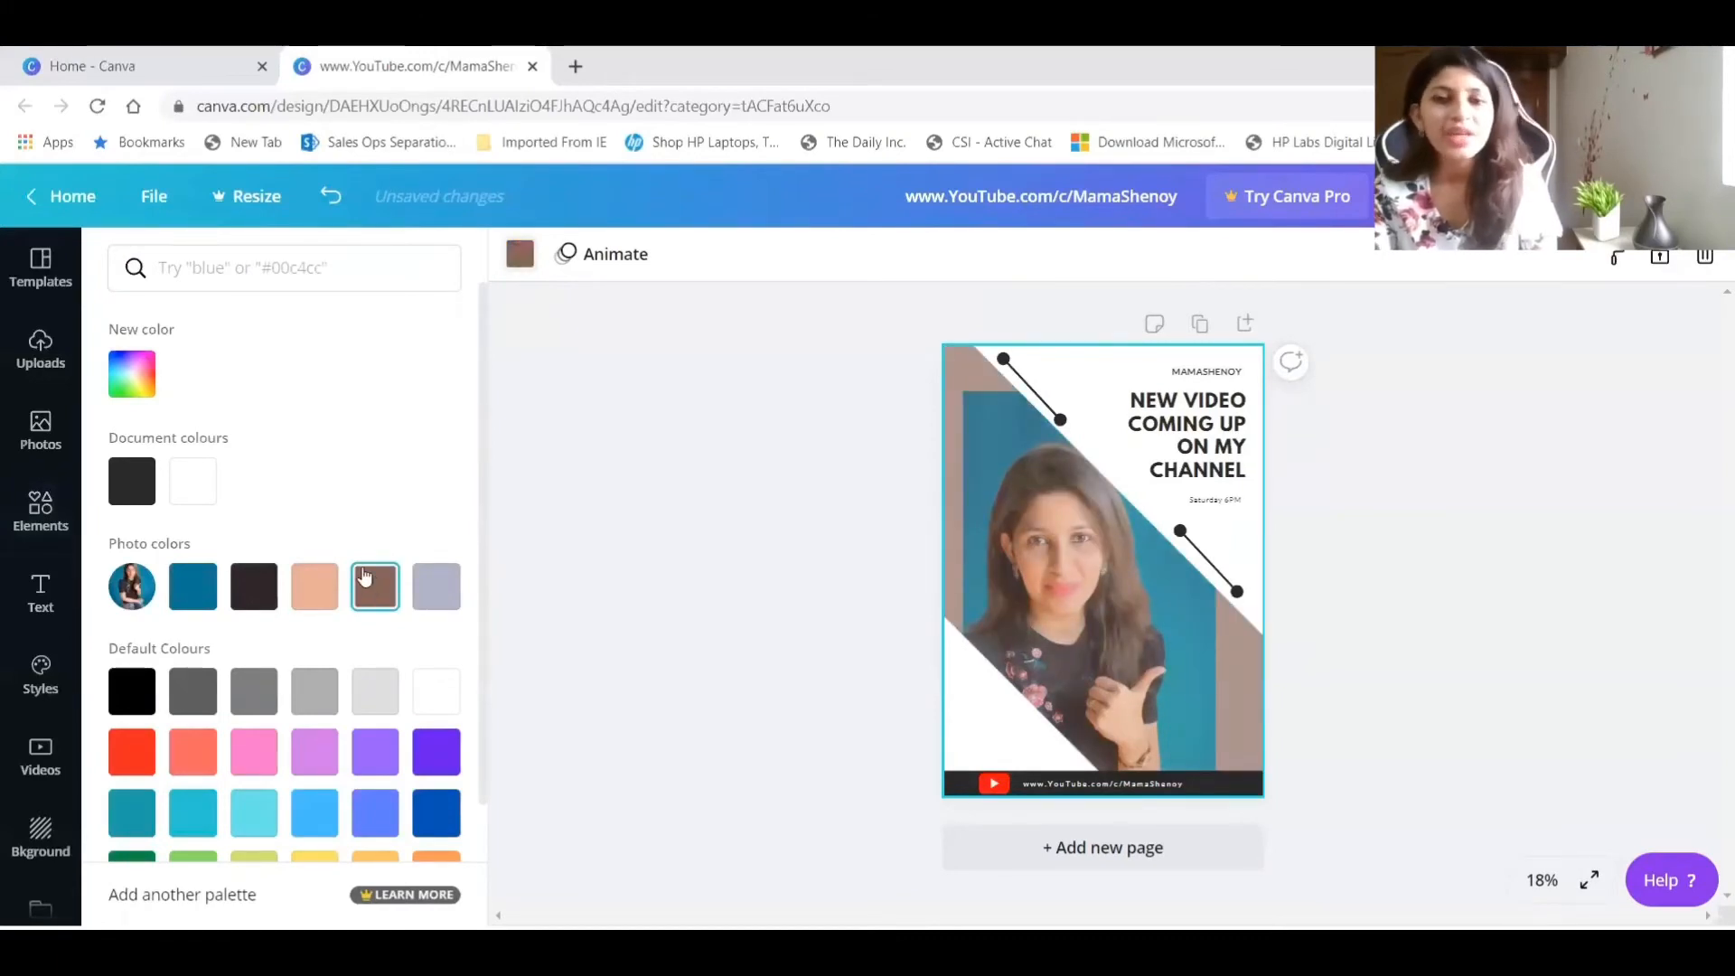
pyautogui.click(251, 590)
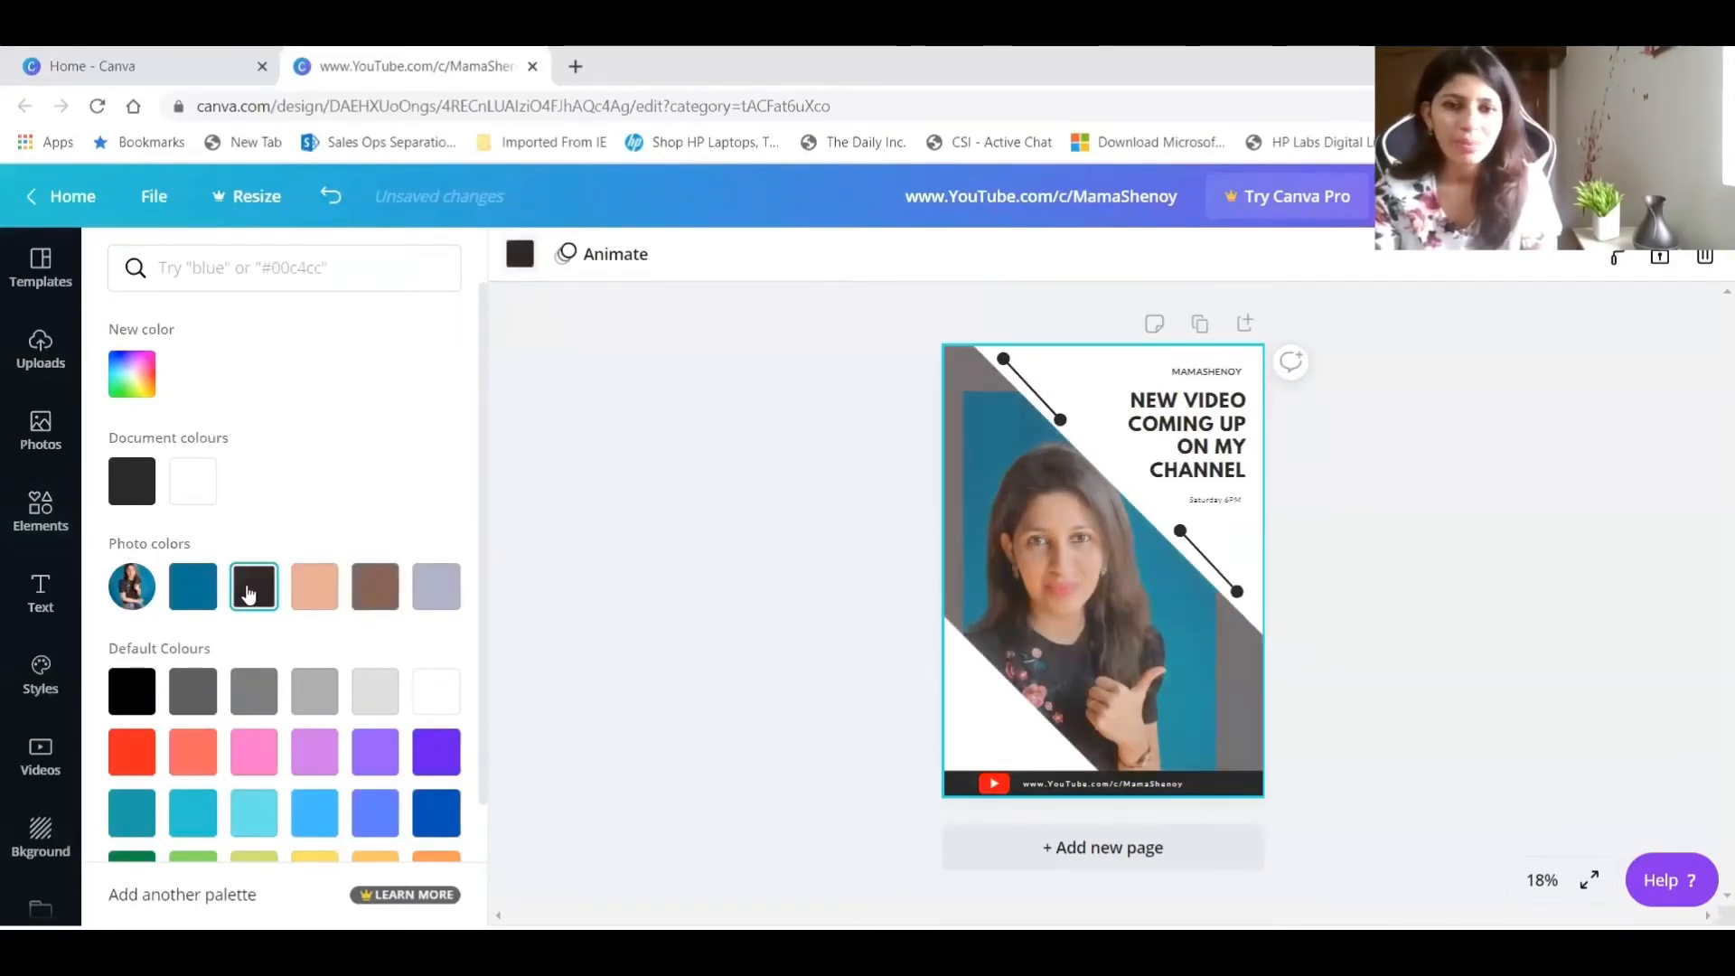
pyautogui.click(185, 607)
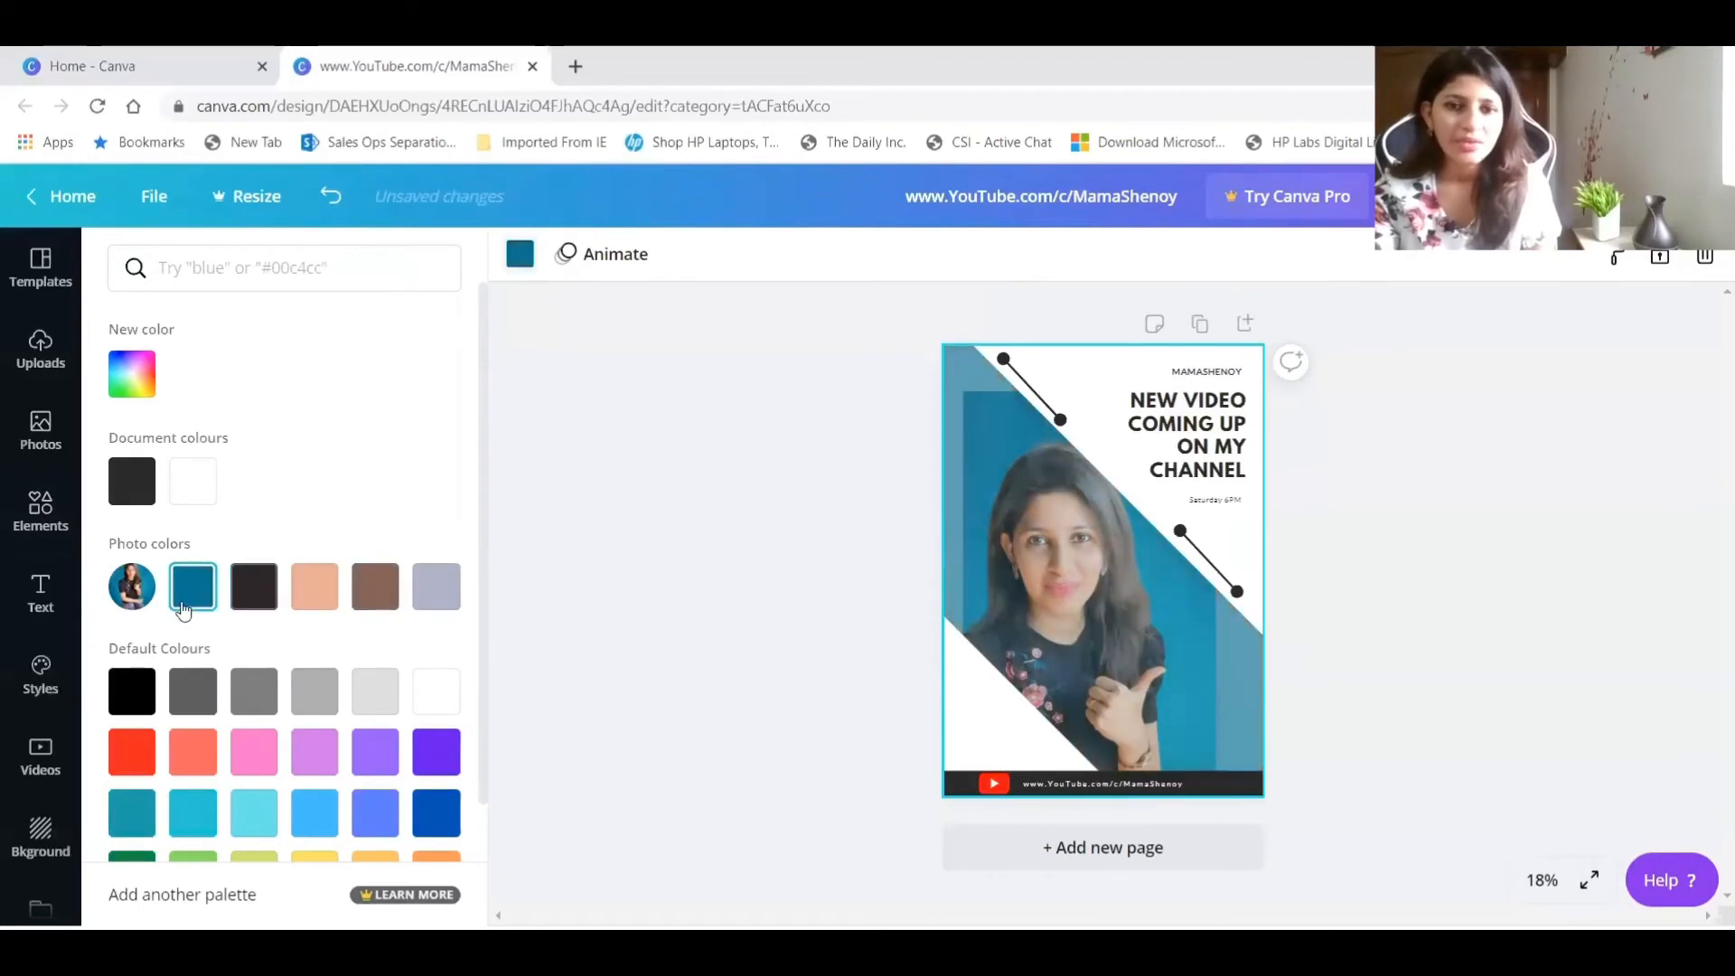
pyautogui.click(373, 592)
pyautogui.click(1407, 485)
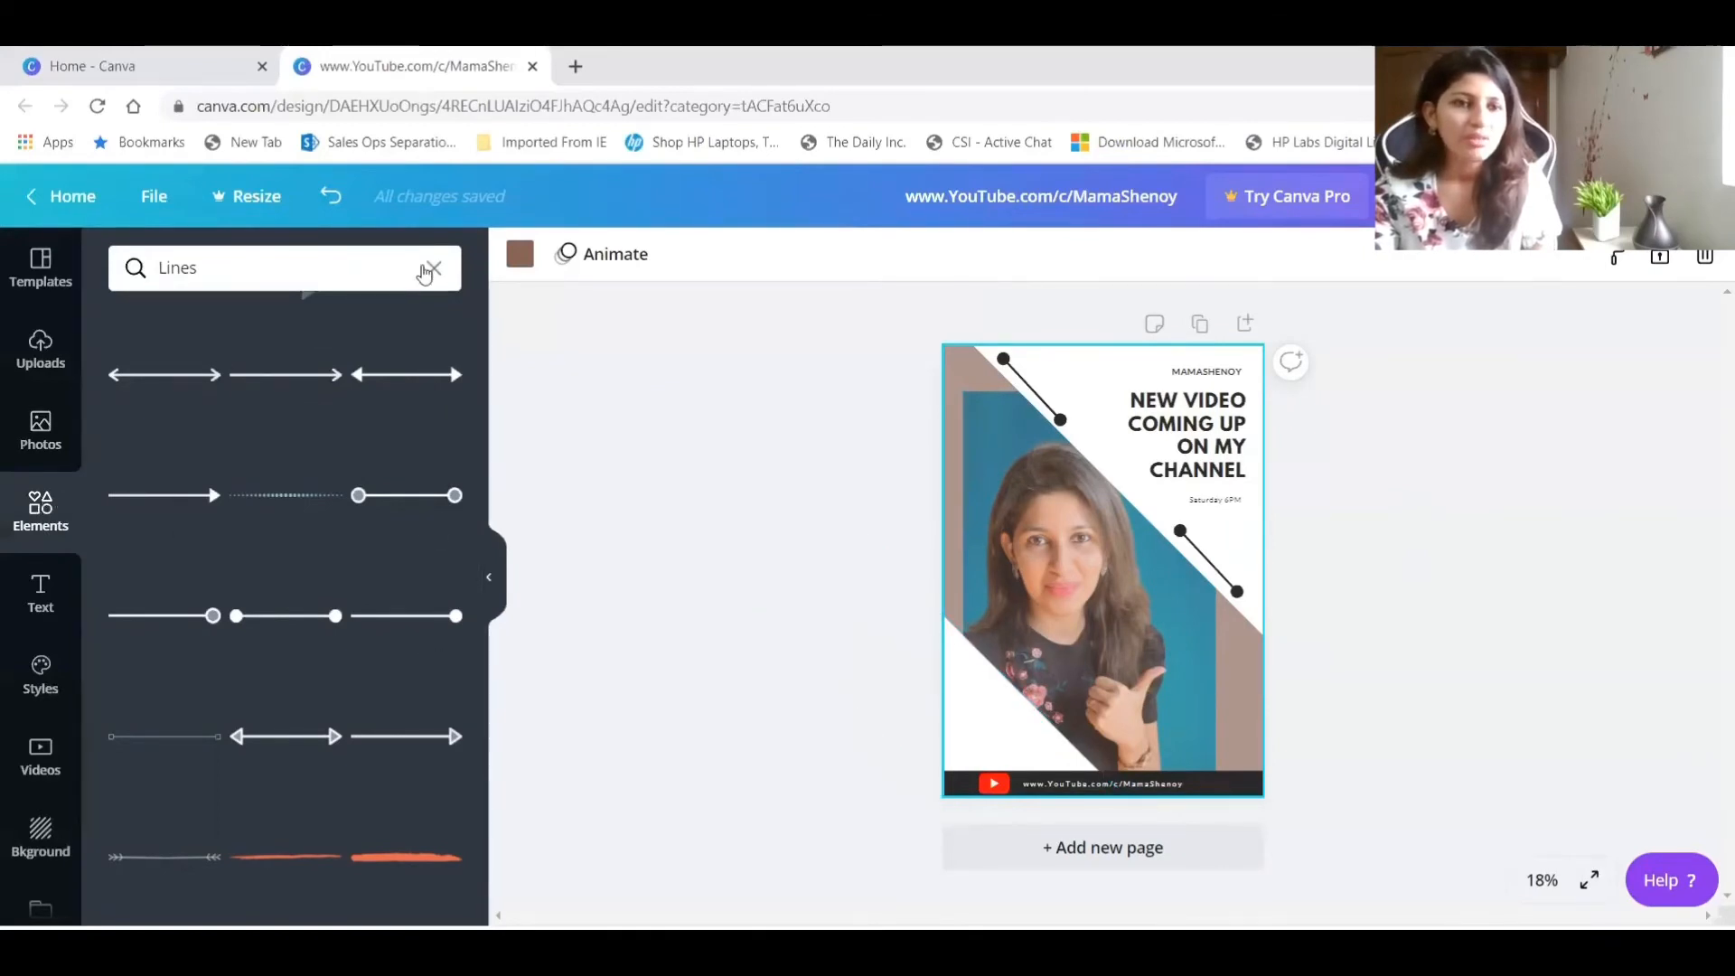
# Search the elements for "video" and place the grey film reel graphic in the poster's lower-left white corner.
pyautogui.click(429, 270)
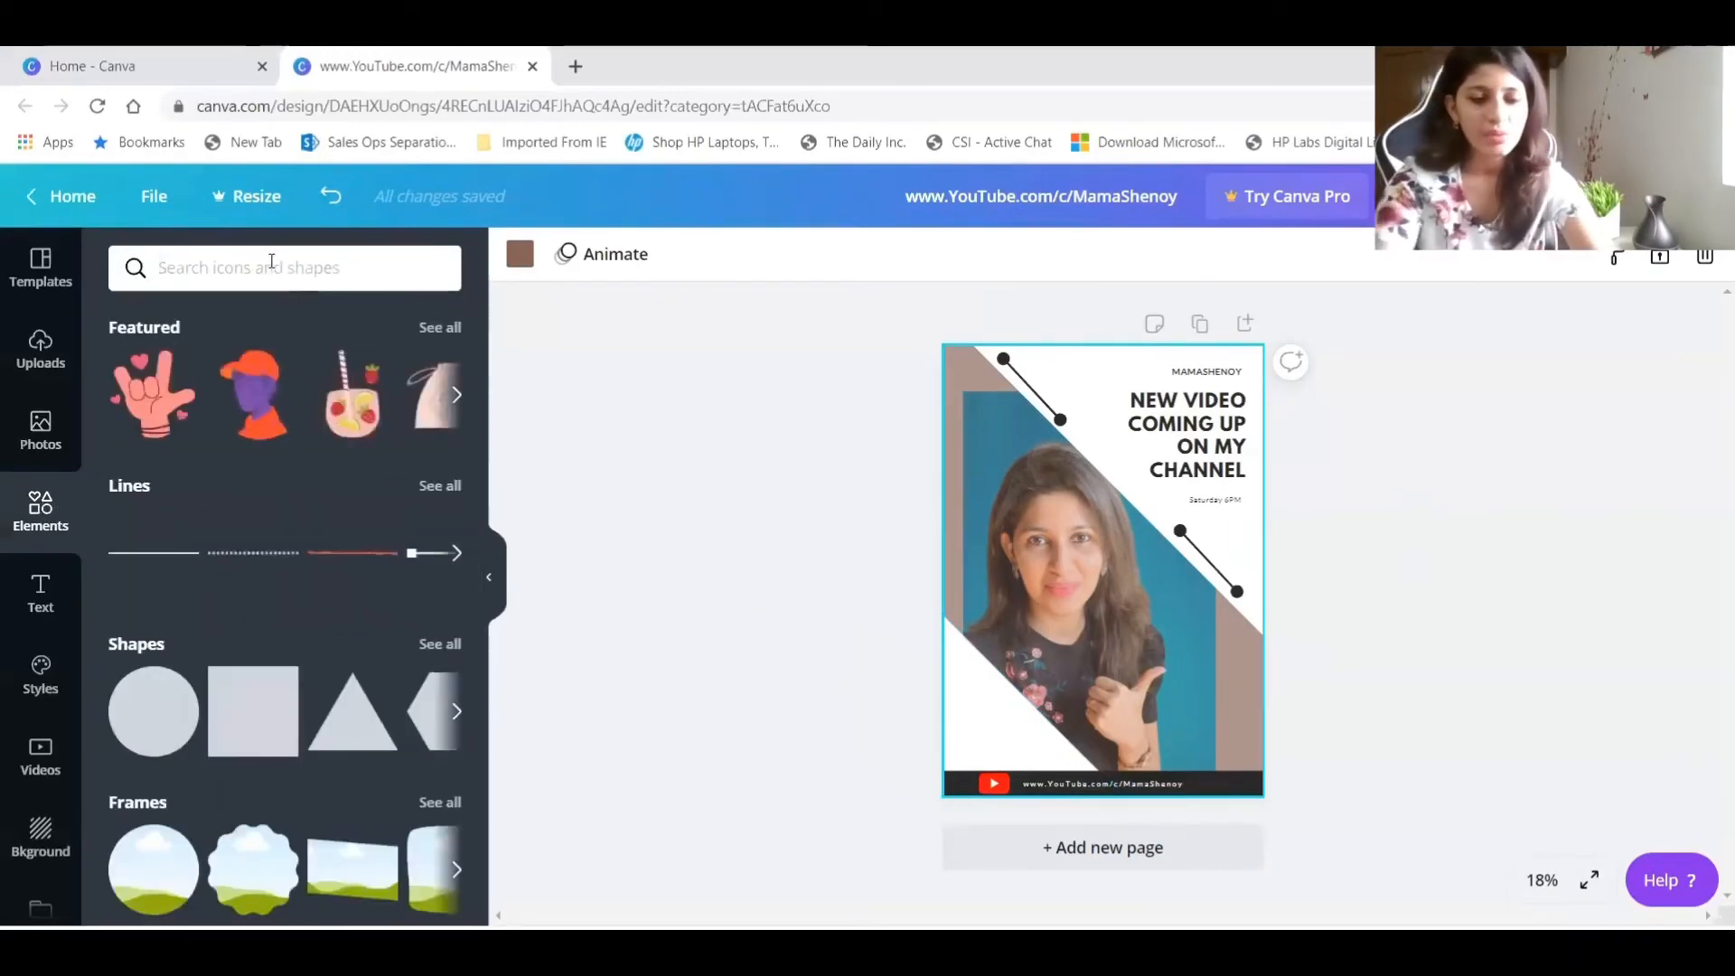
pyautogui.write('video')
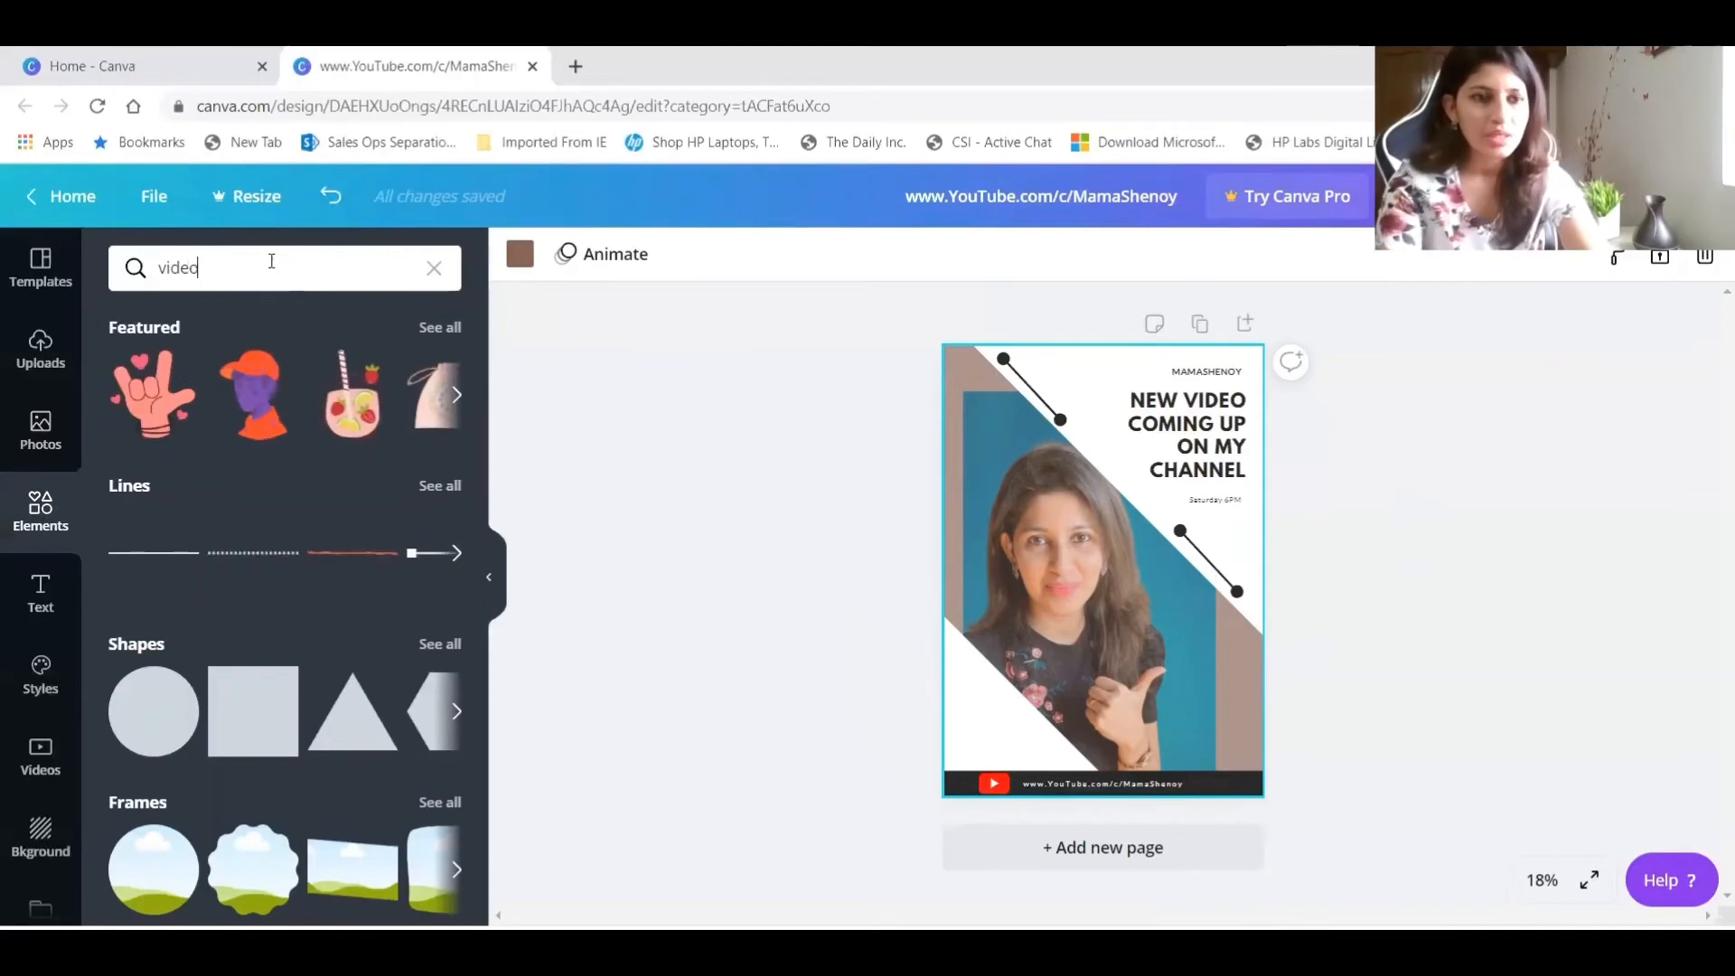
pyautogui.press('Return')
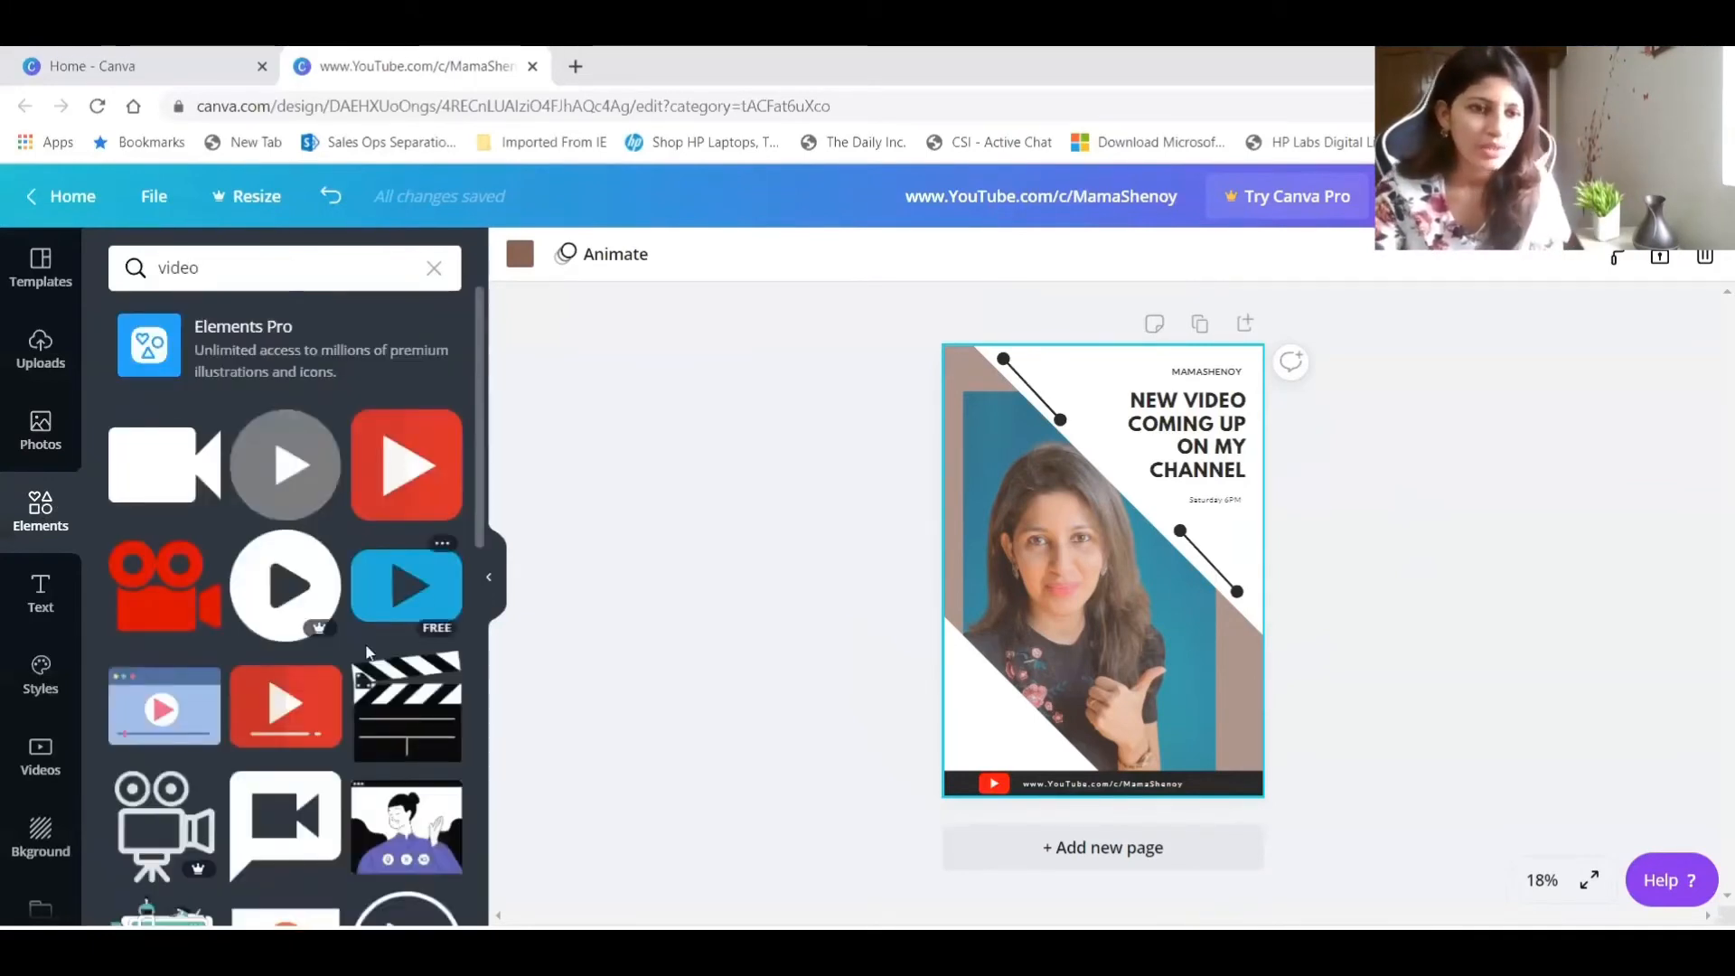
pyautogui.scroll(-5, 261, 496)
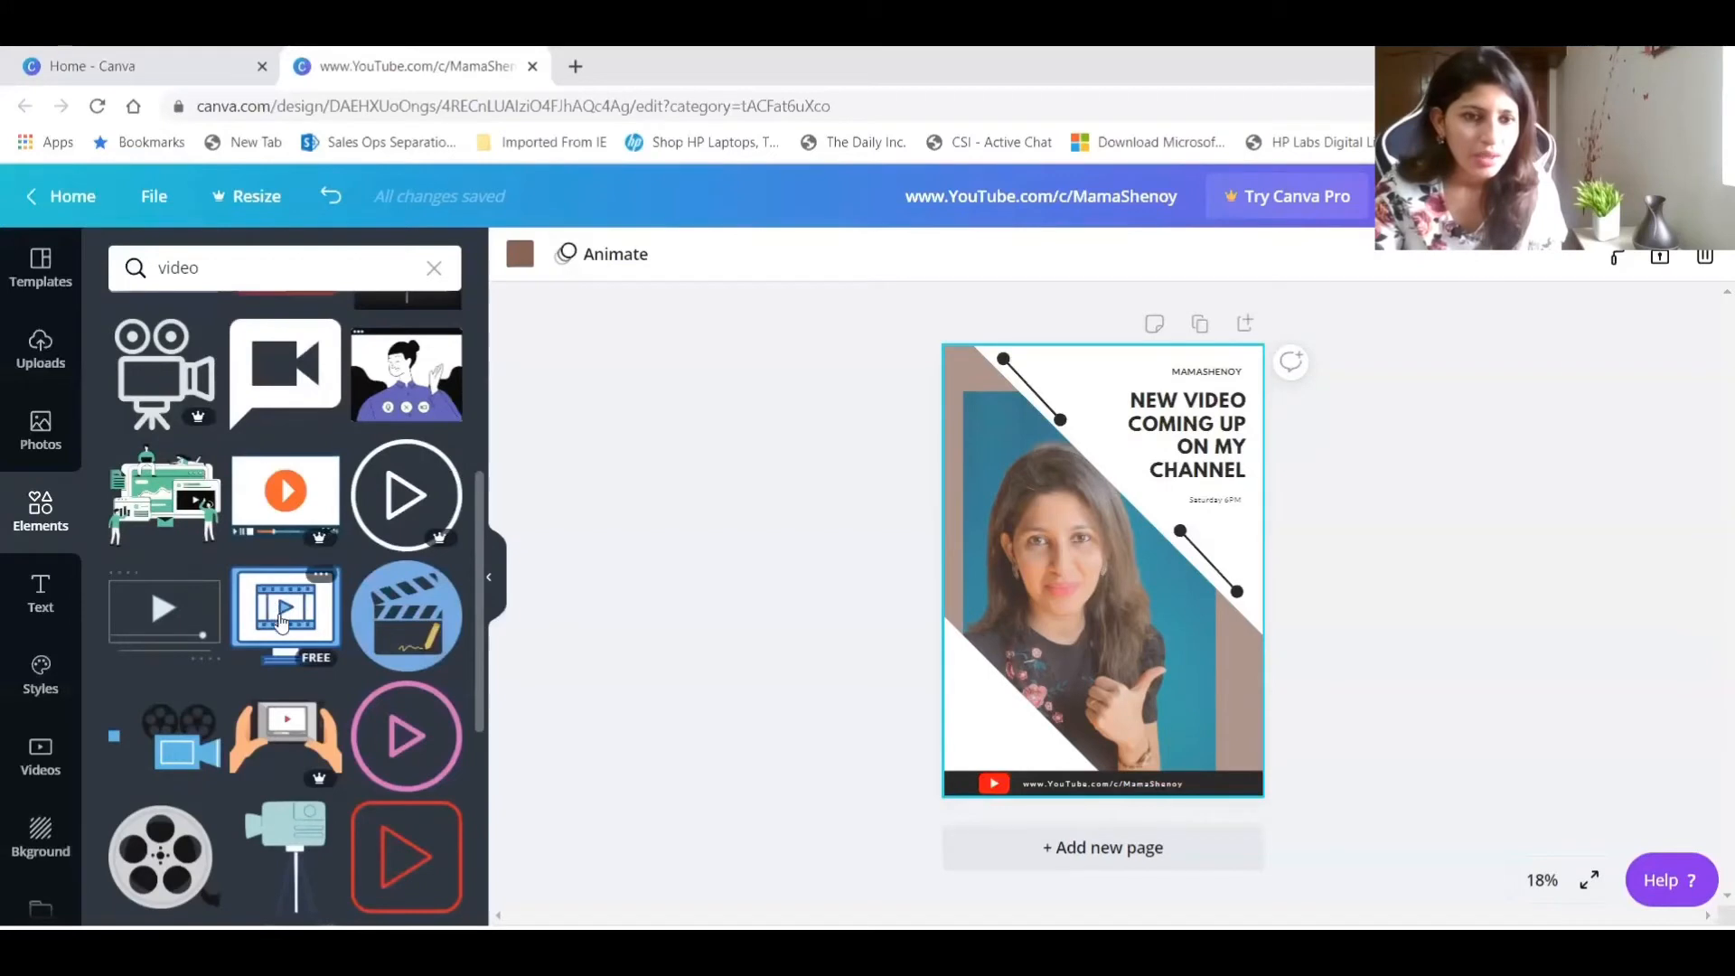
pyautogui.scroll(-3, 293, 666)
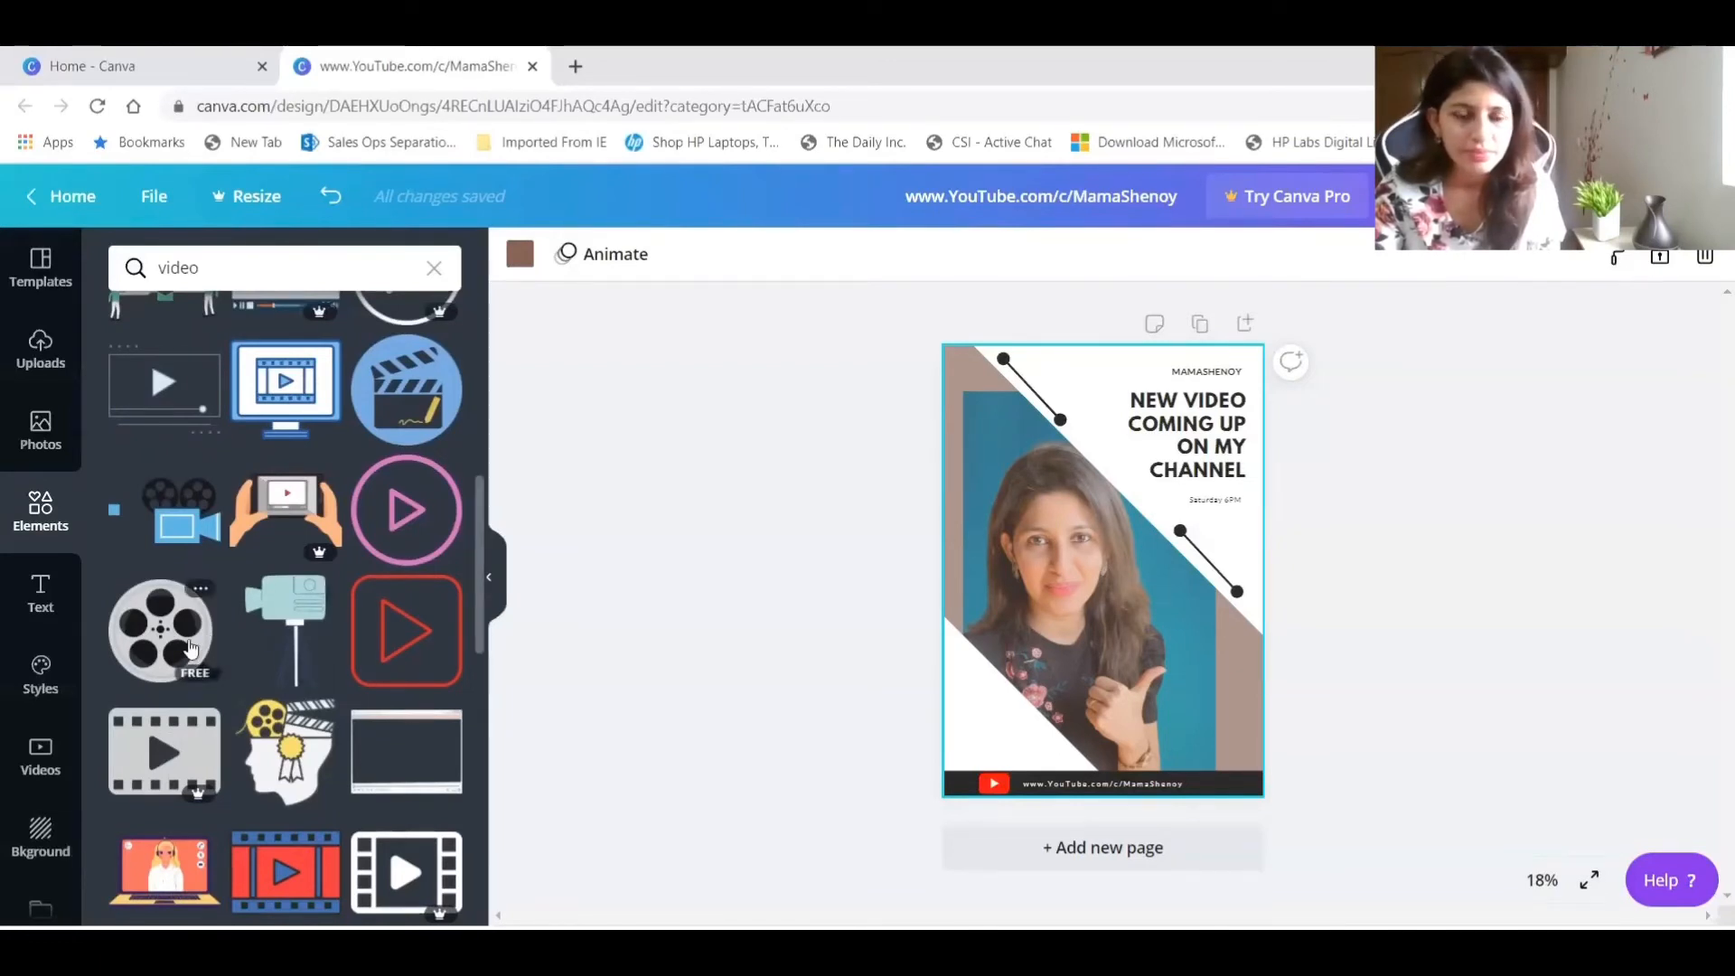
pyautogui.moveTo(1067, 662); pyautogui.dragTo(989, 731)
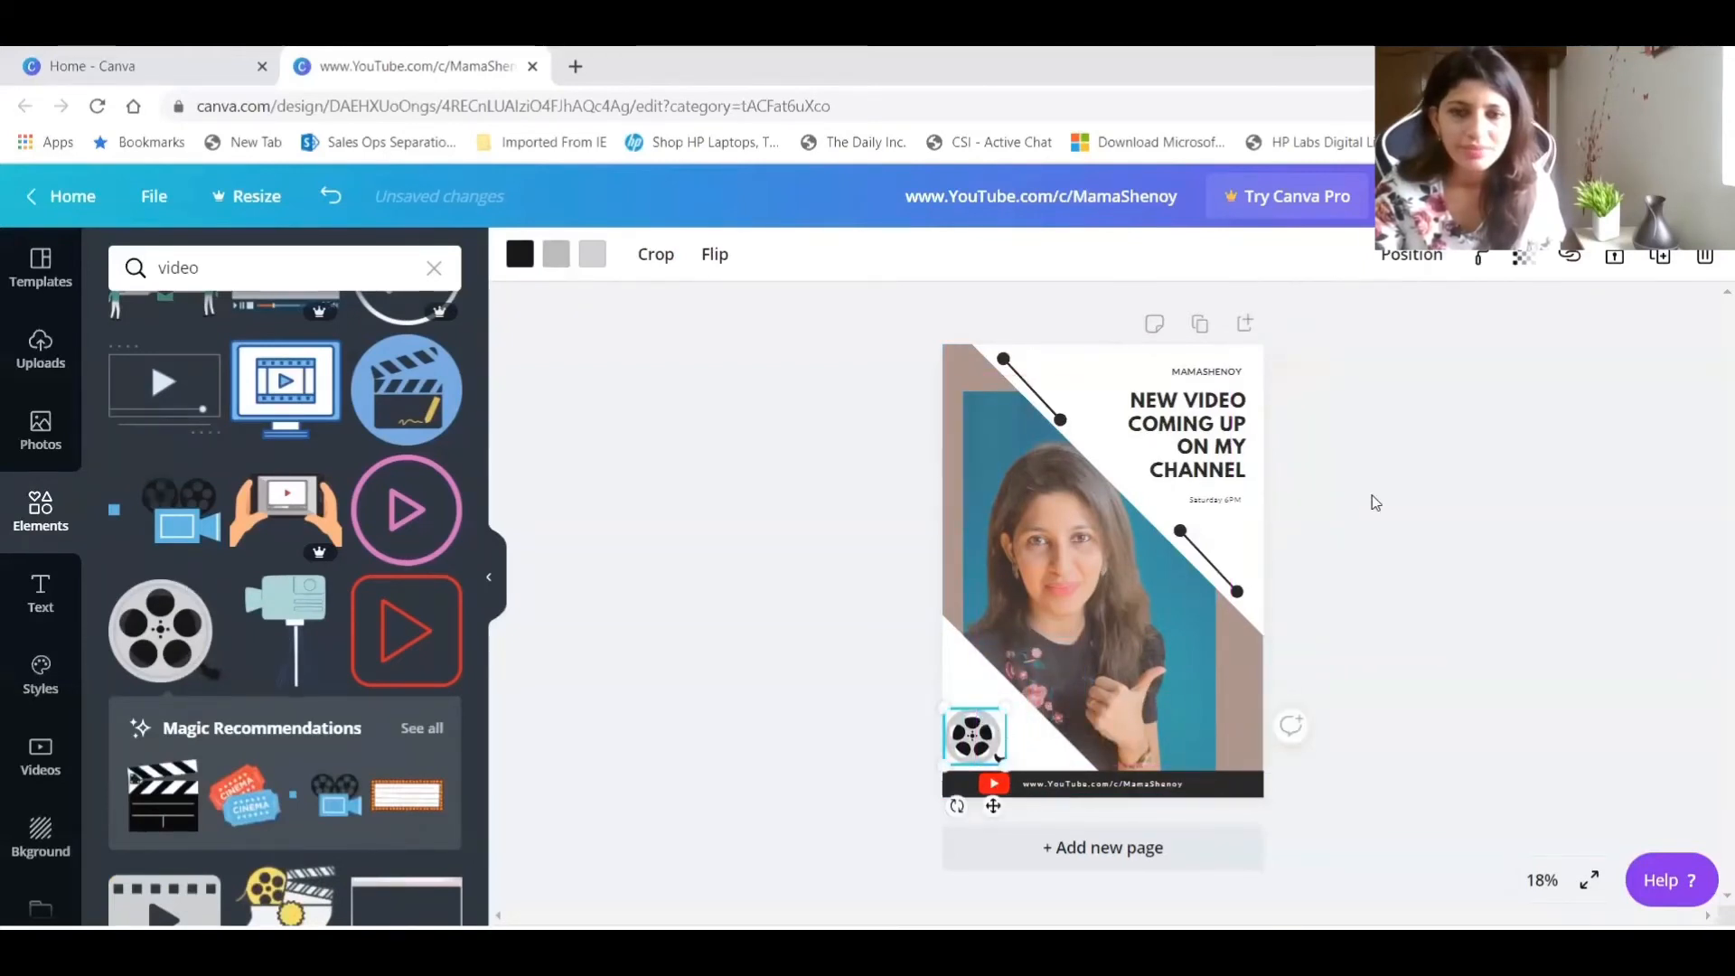
pyautogui.click(1371, 499)
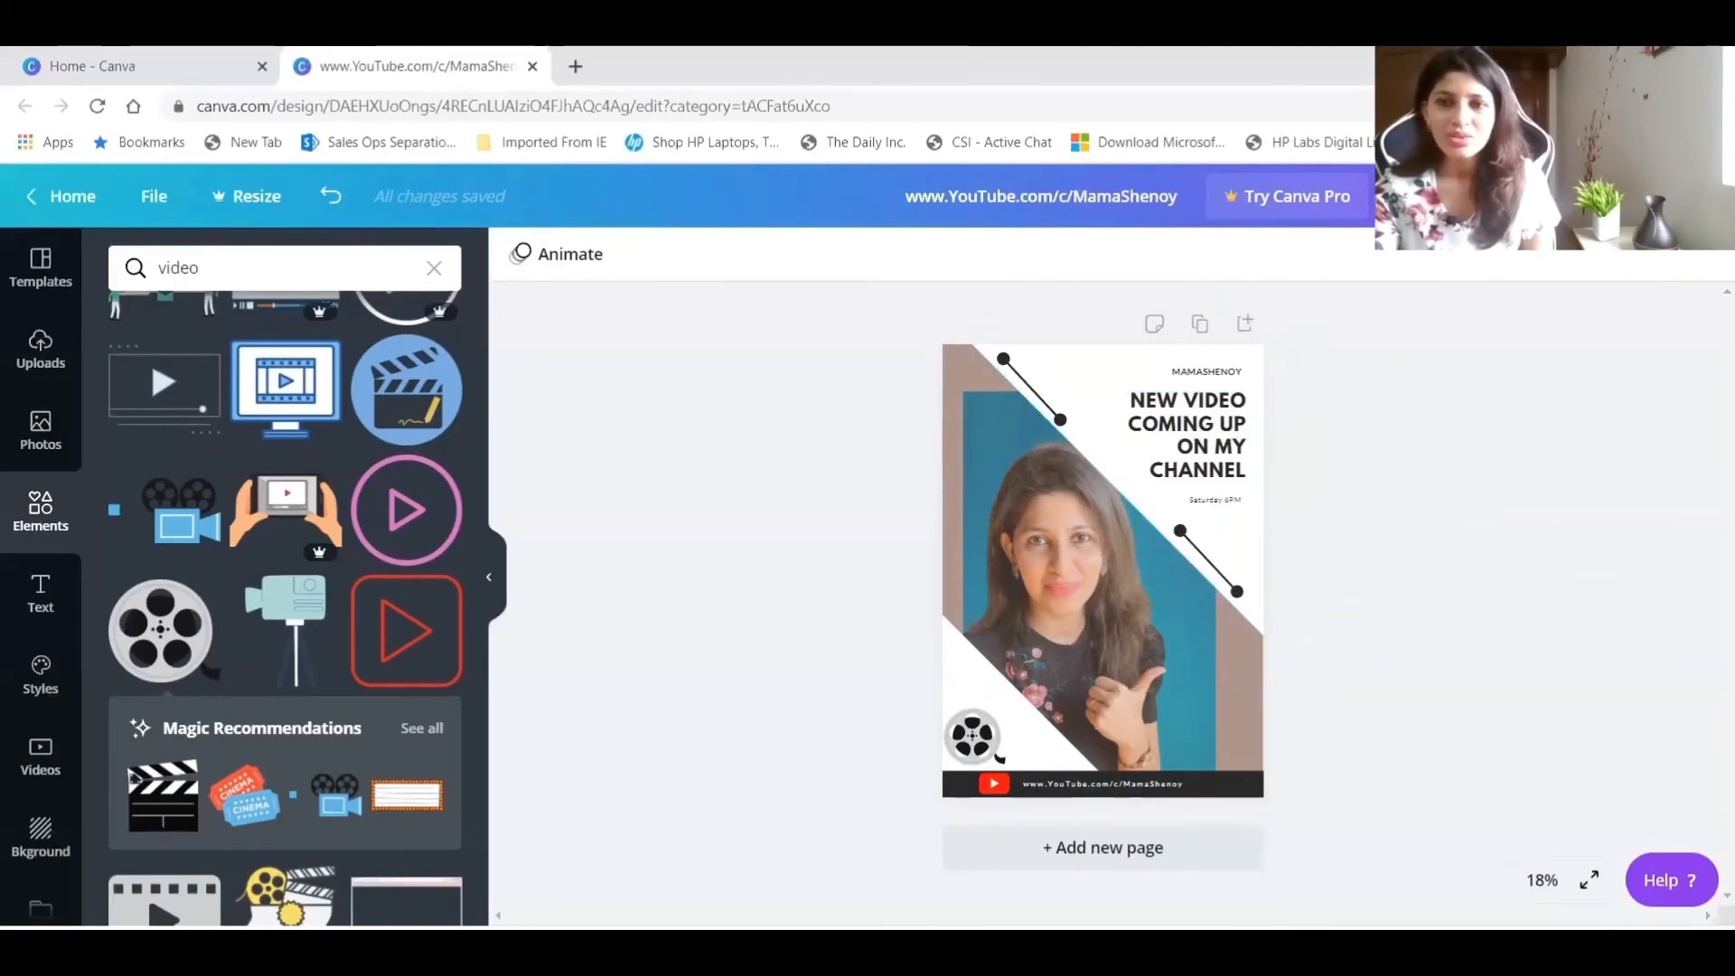
# Download the finished poster as a PNG image.
pyautogui.click(1699, 197)
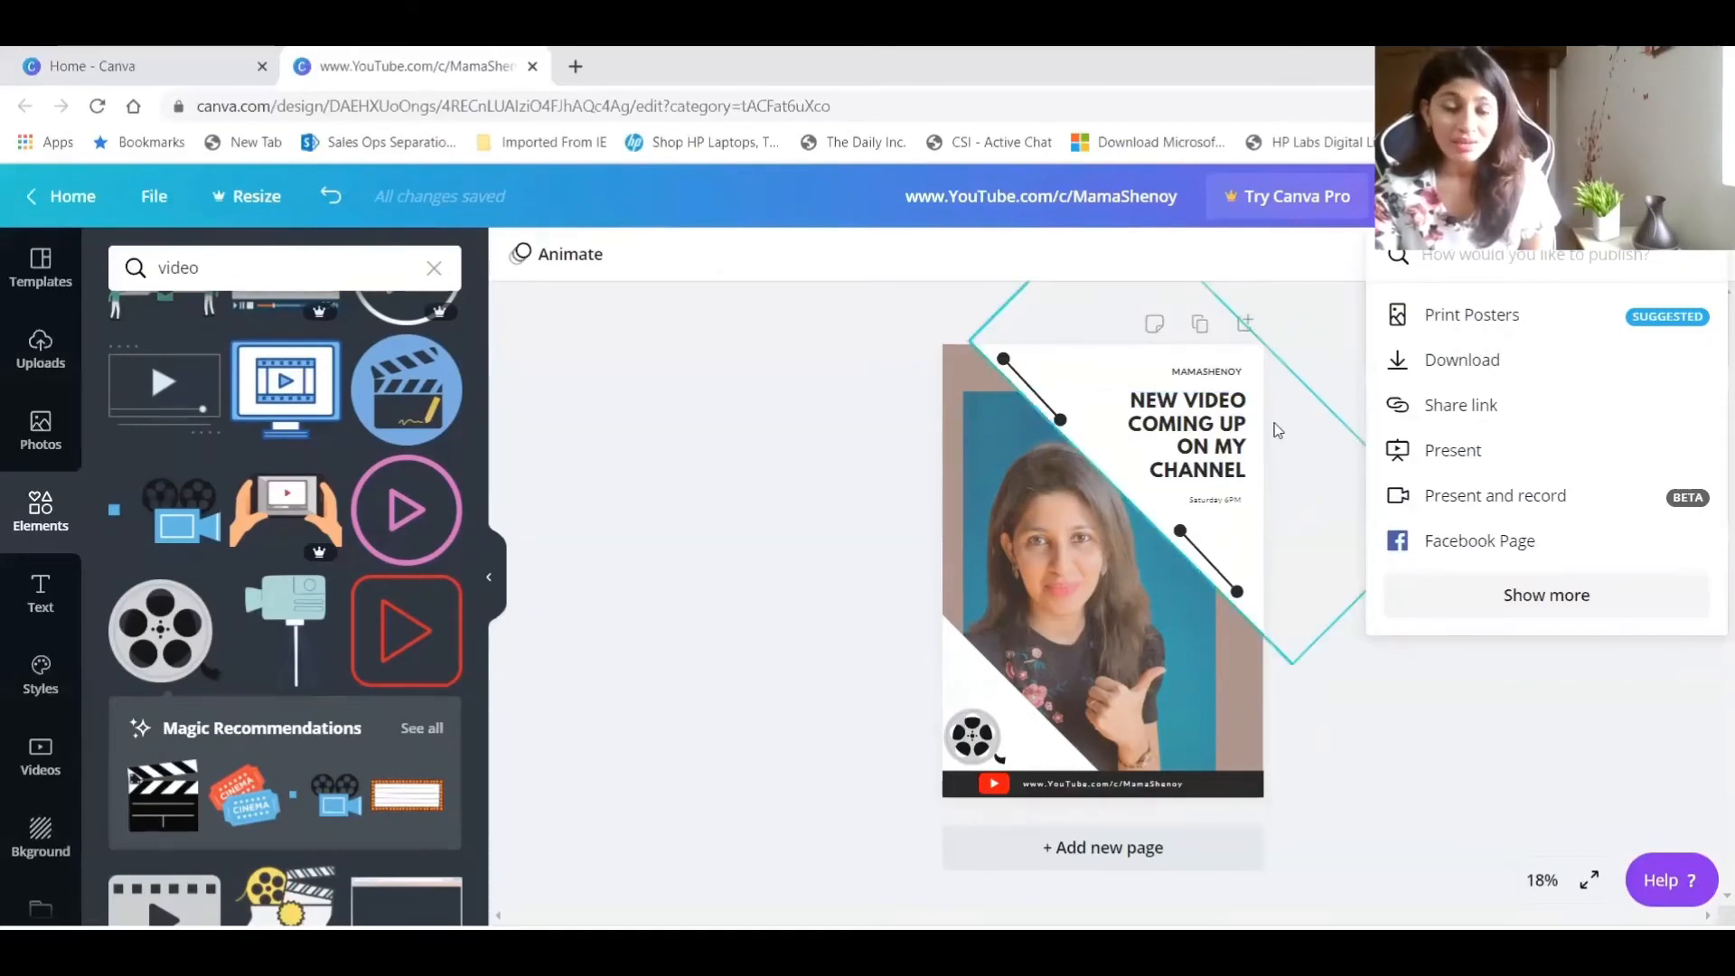
pyautogui.click(1475, 360)
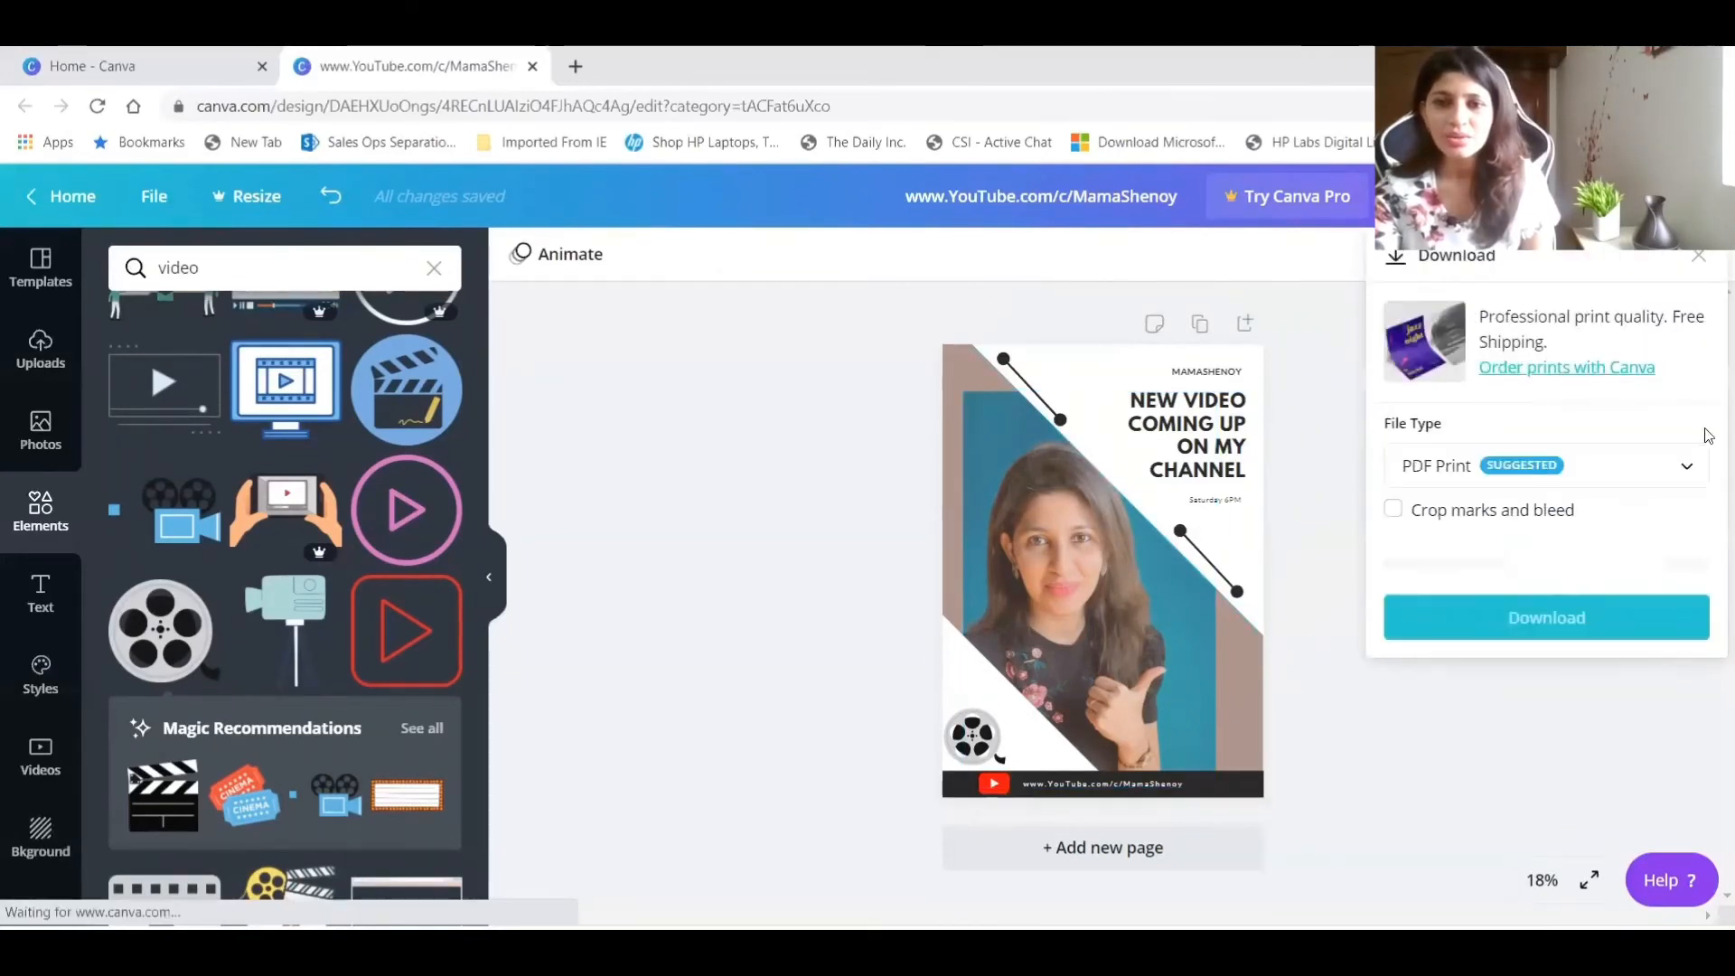
pyautogui.click(1464, 481)
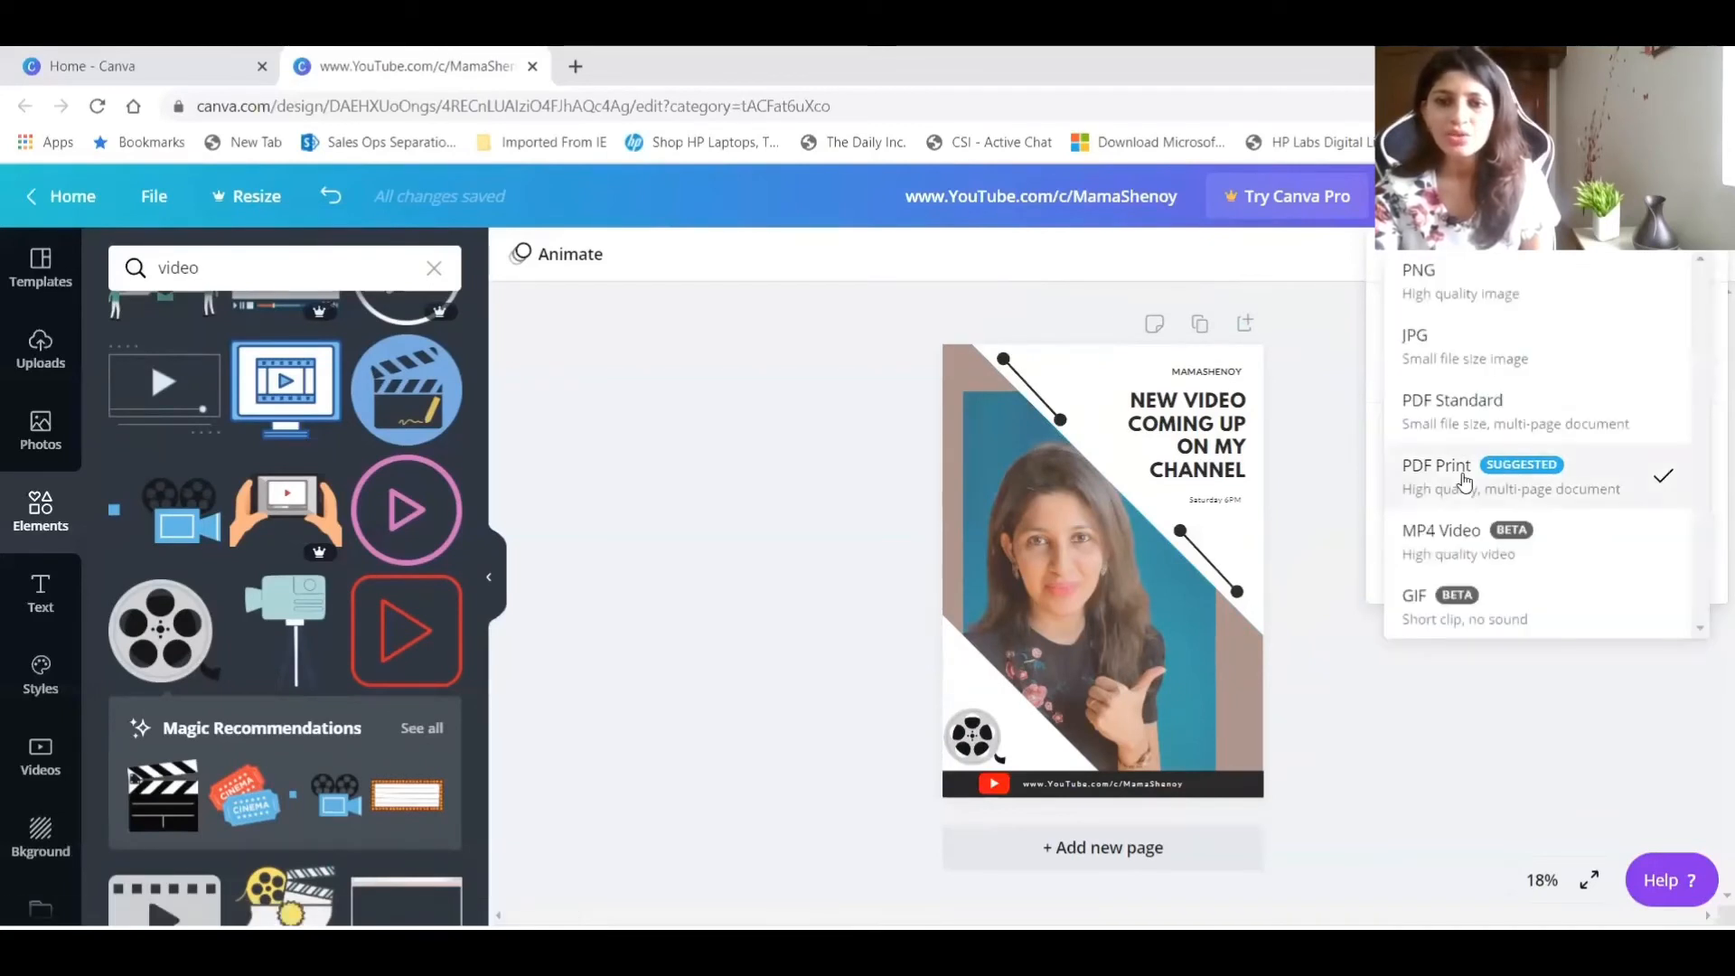
pyautogui.click(1523, 297)
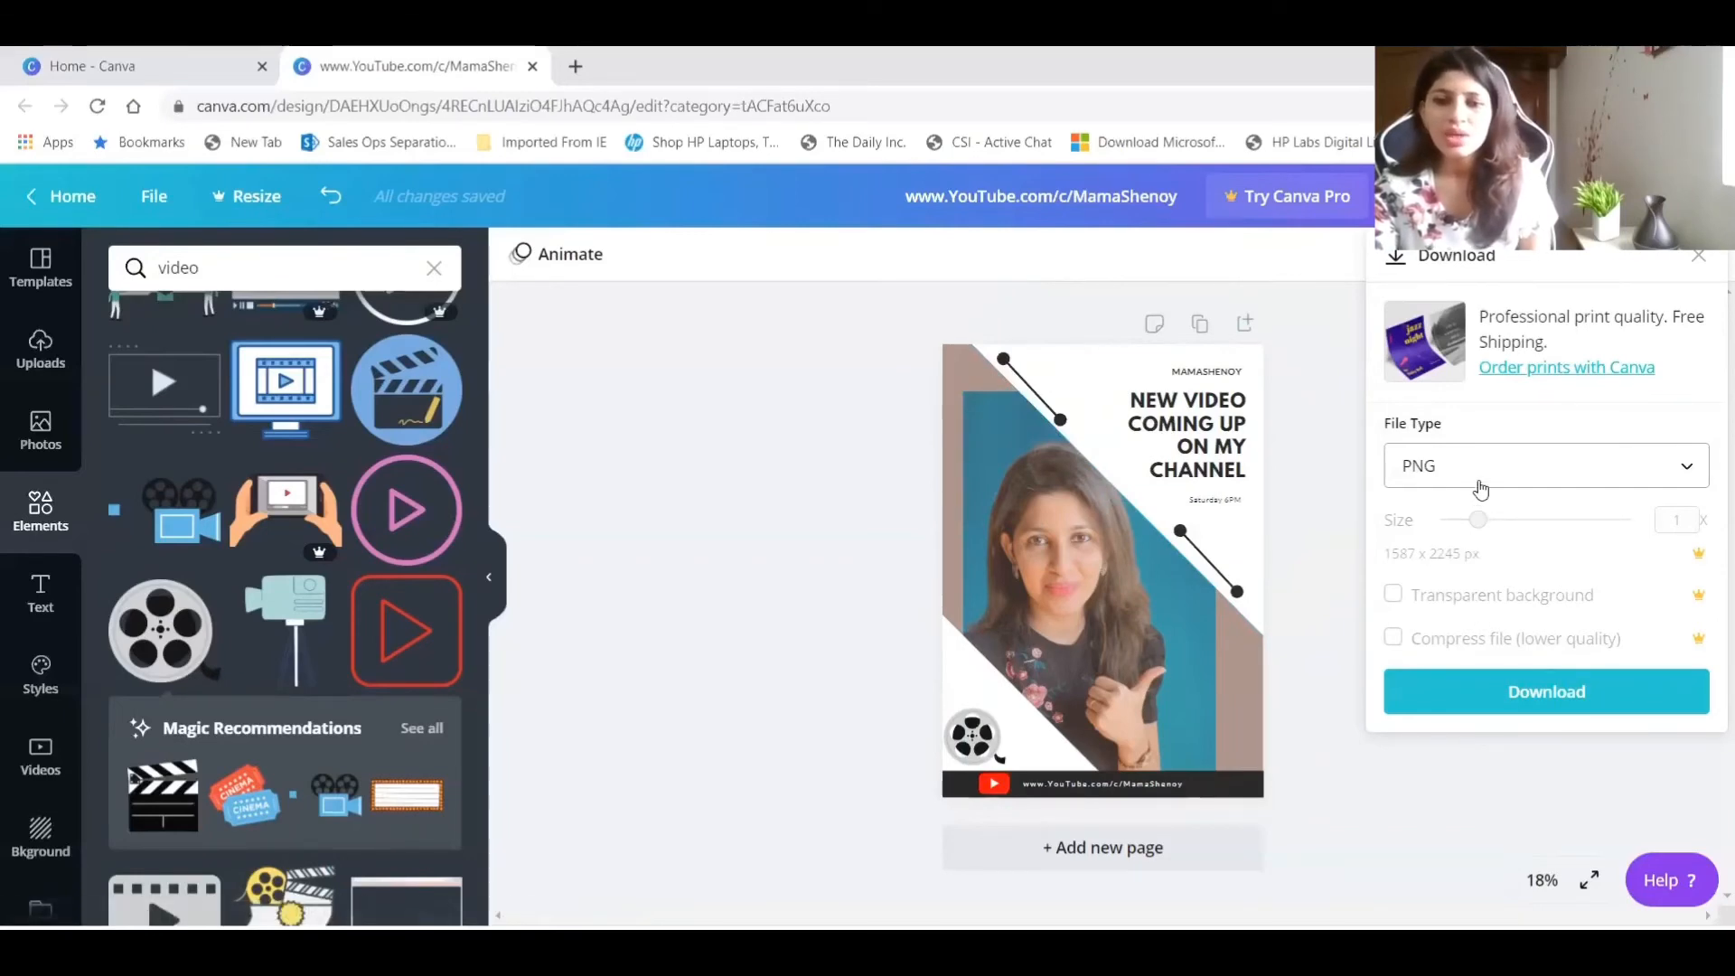
pyautogui.click(1547, 691)
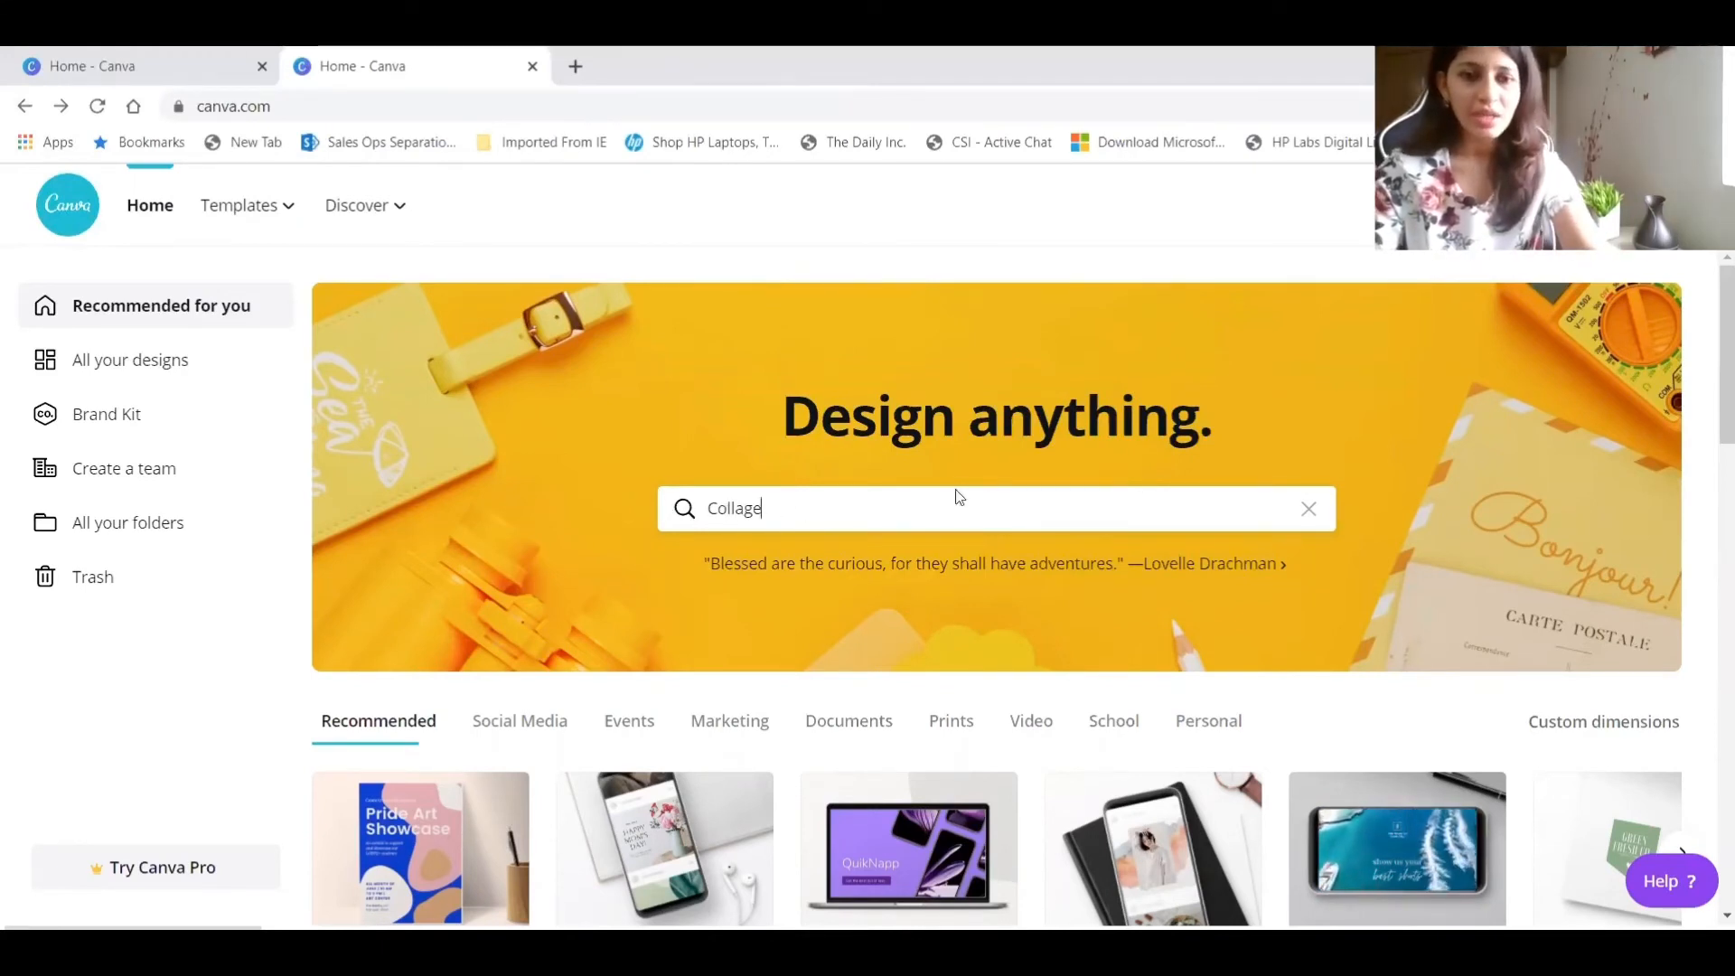
# Search the templates for "Collage" and open the beige West Wisteria Bed & Breakfast photo collage as a new design.
pyautogui.click(811, 508)
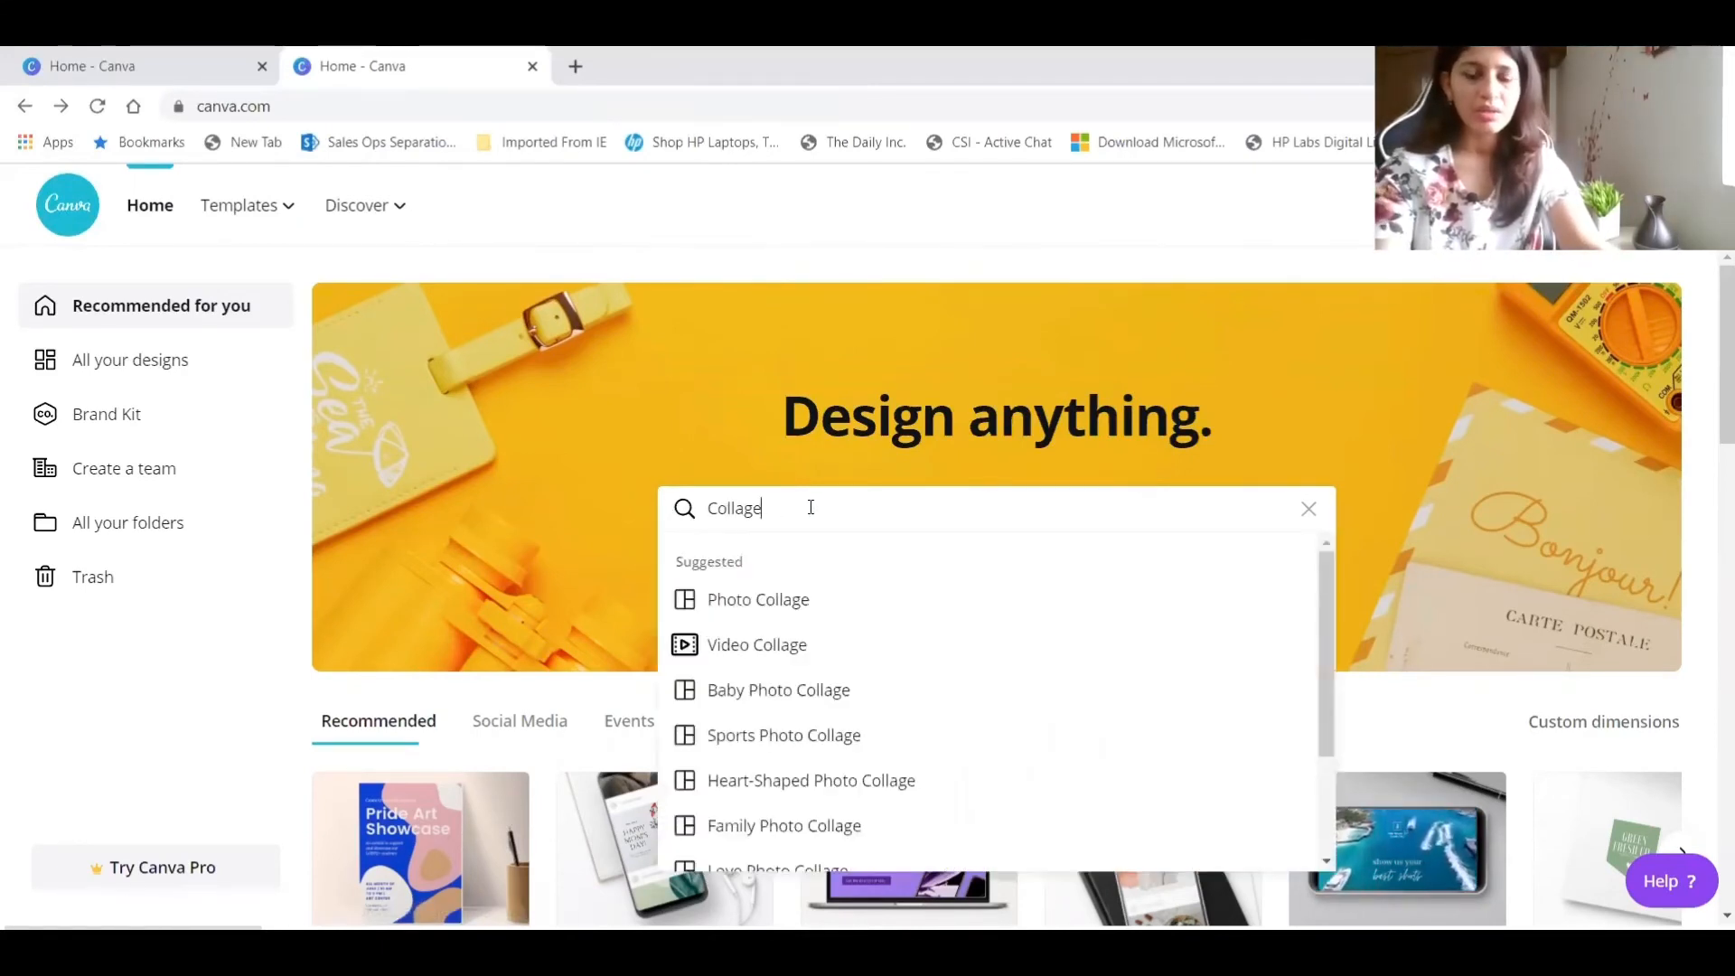
pyautogui.press('Return')
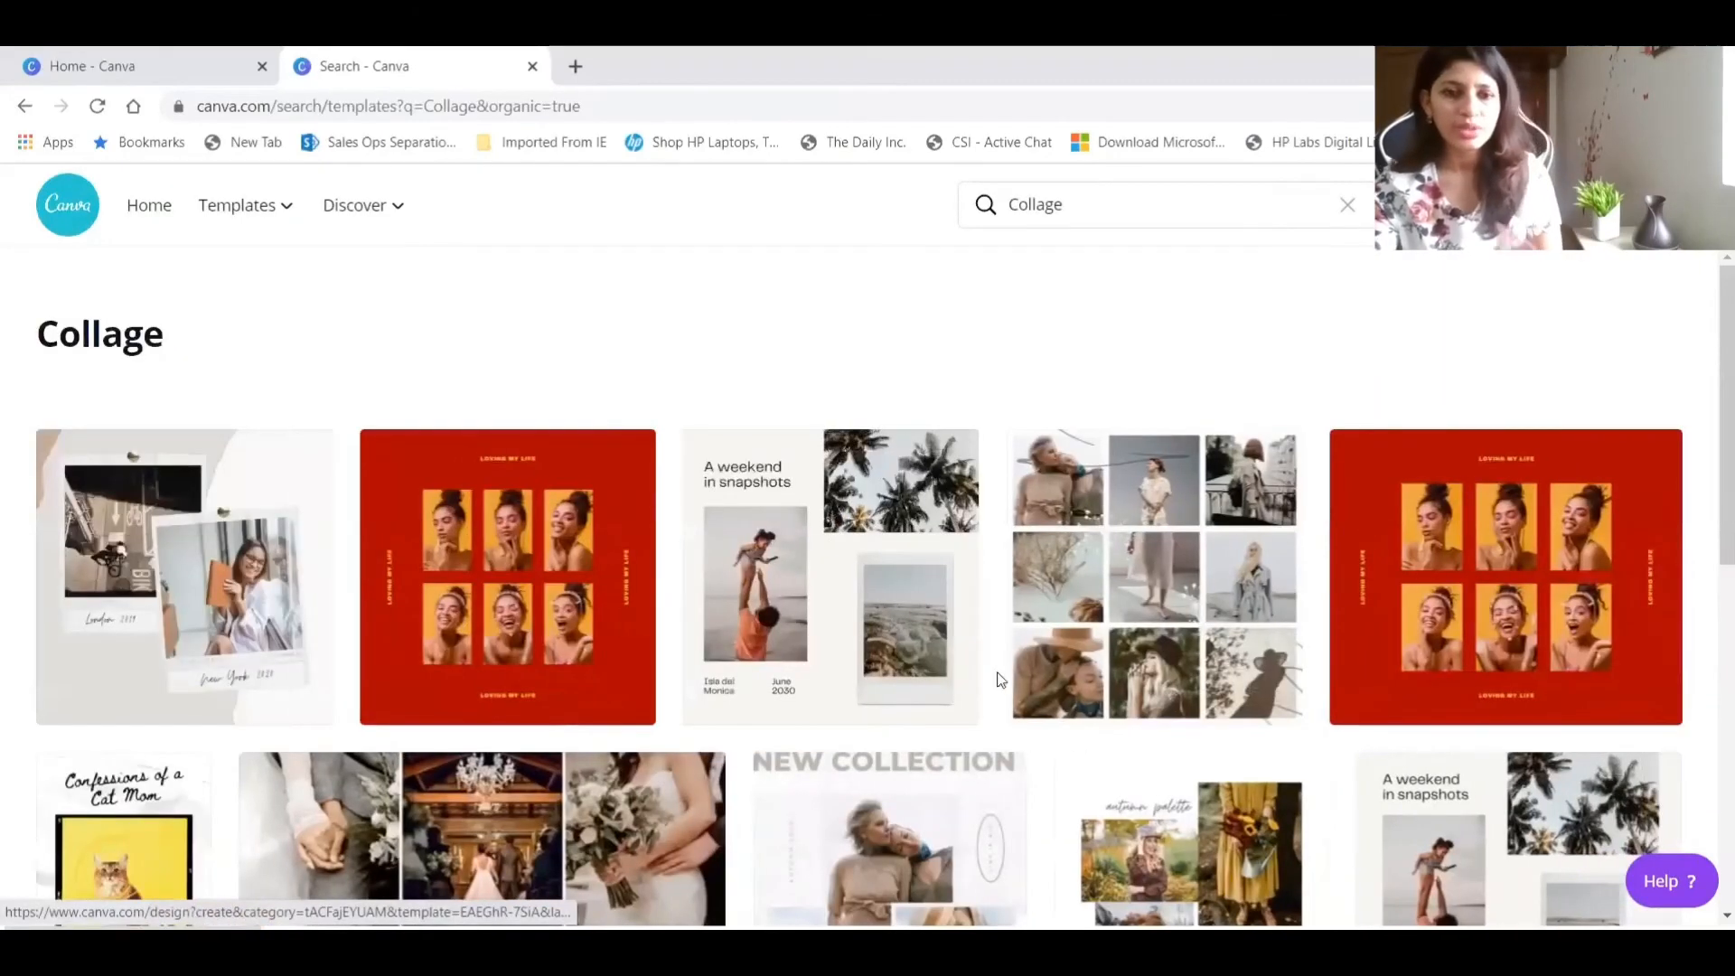
pyautogui.scroll(-6, 1021, 691)
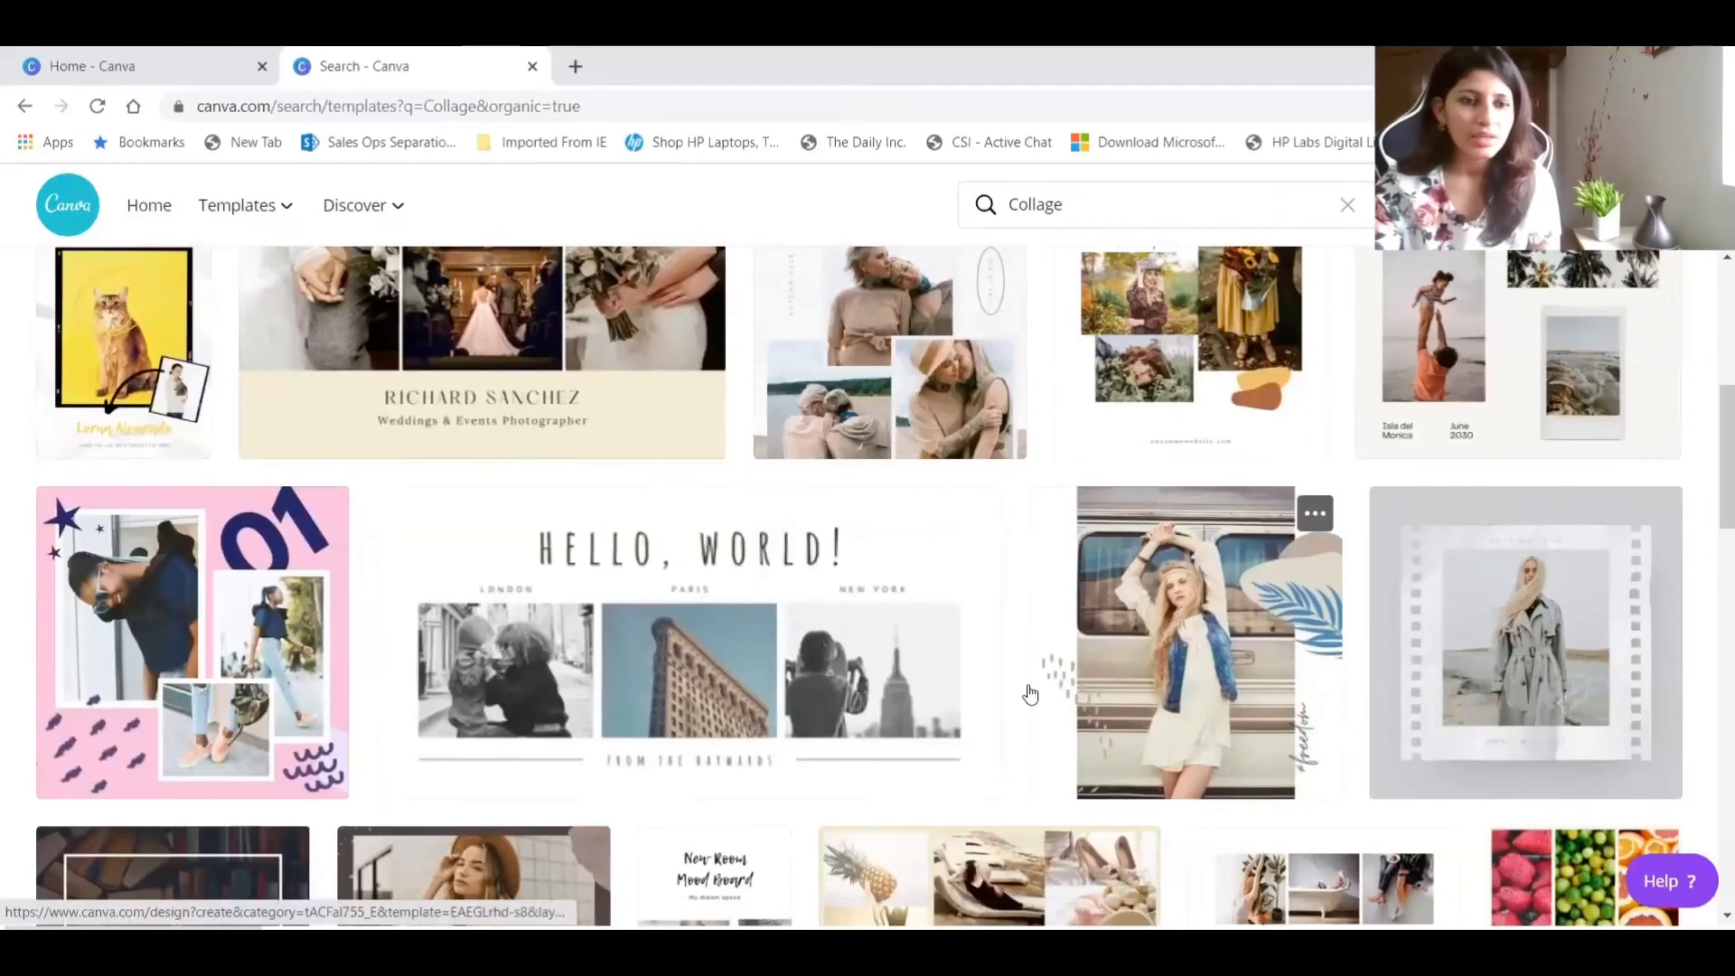
pyautogui.scroll(-5, 1026, 692)
pyautogui.scroll(-3, 1030, 694)
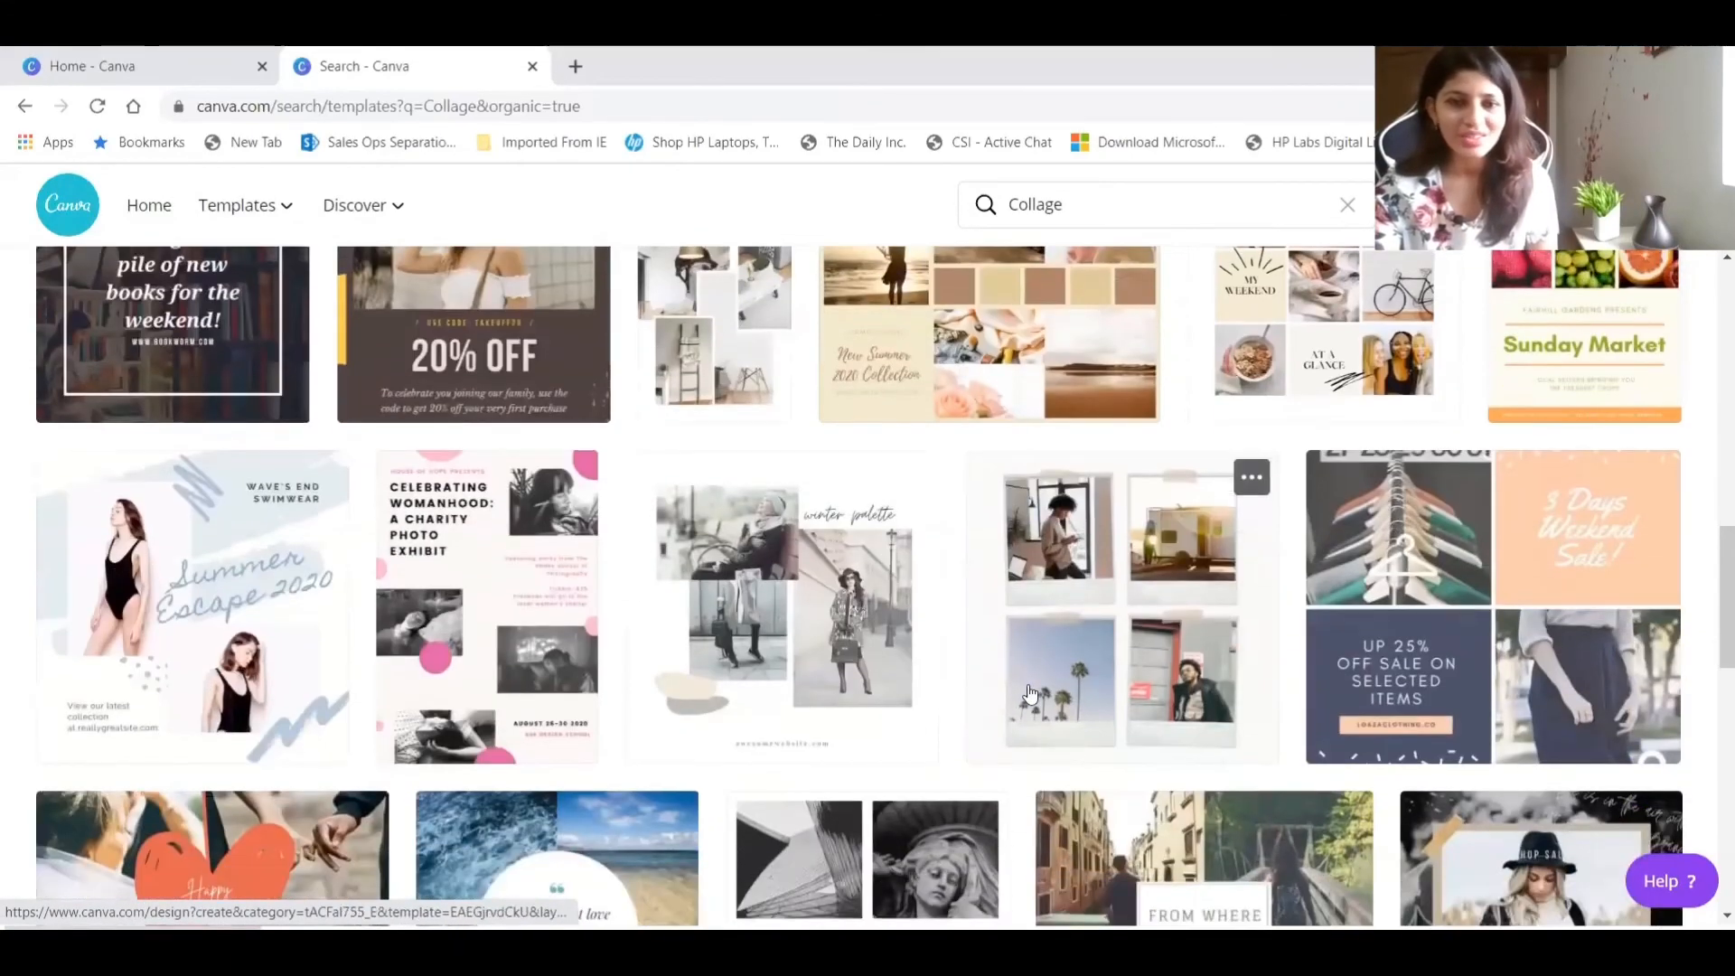
pyautogui.scroll(-7, 1039, 651)
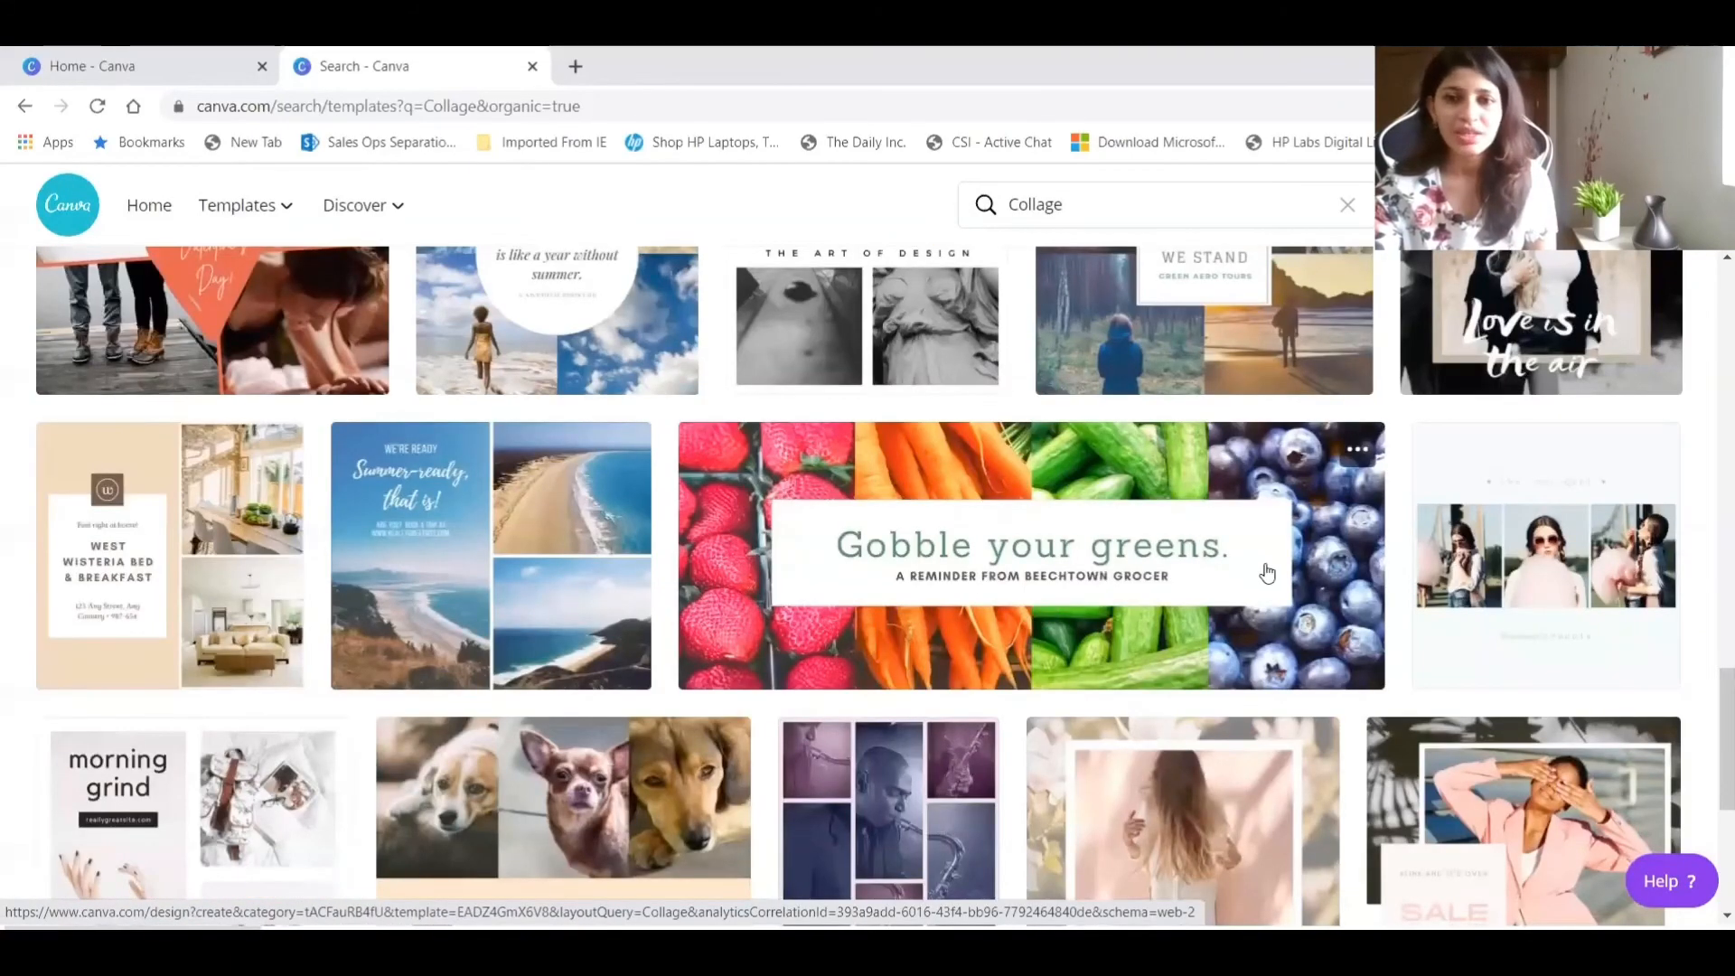
pyautogui.click(180, 524)
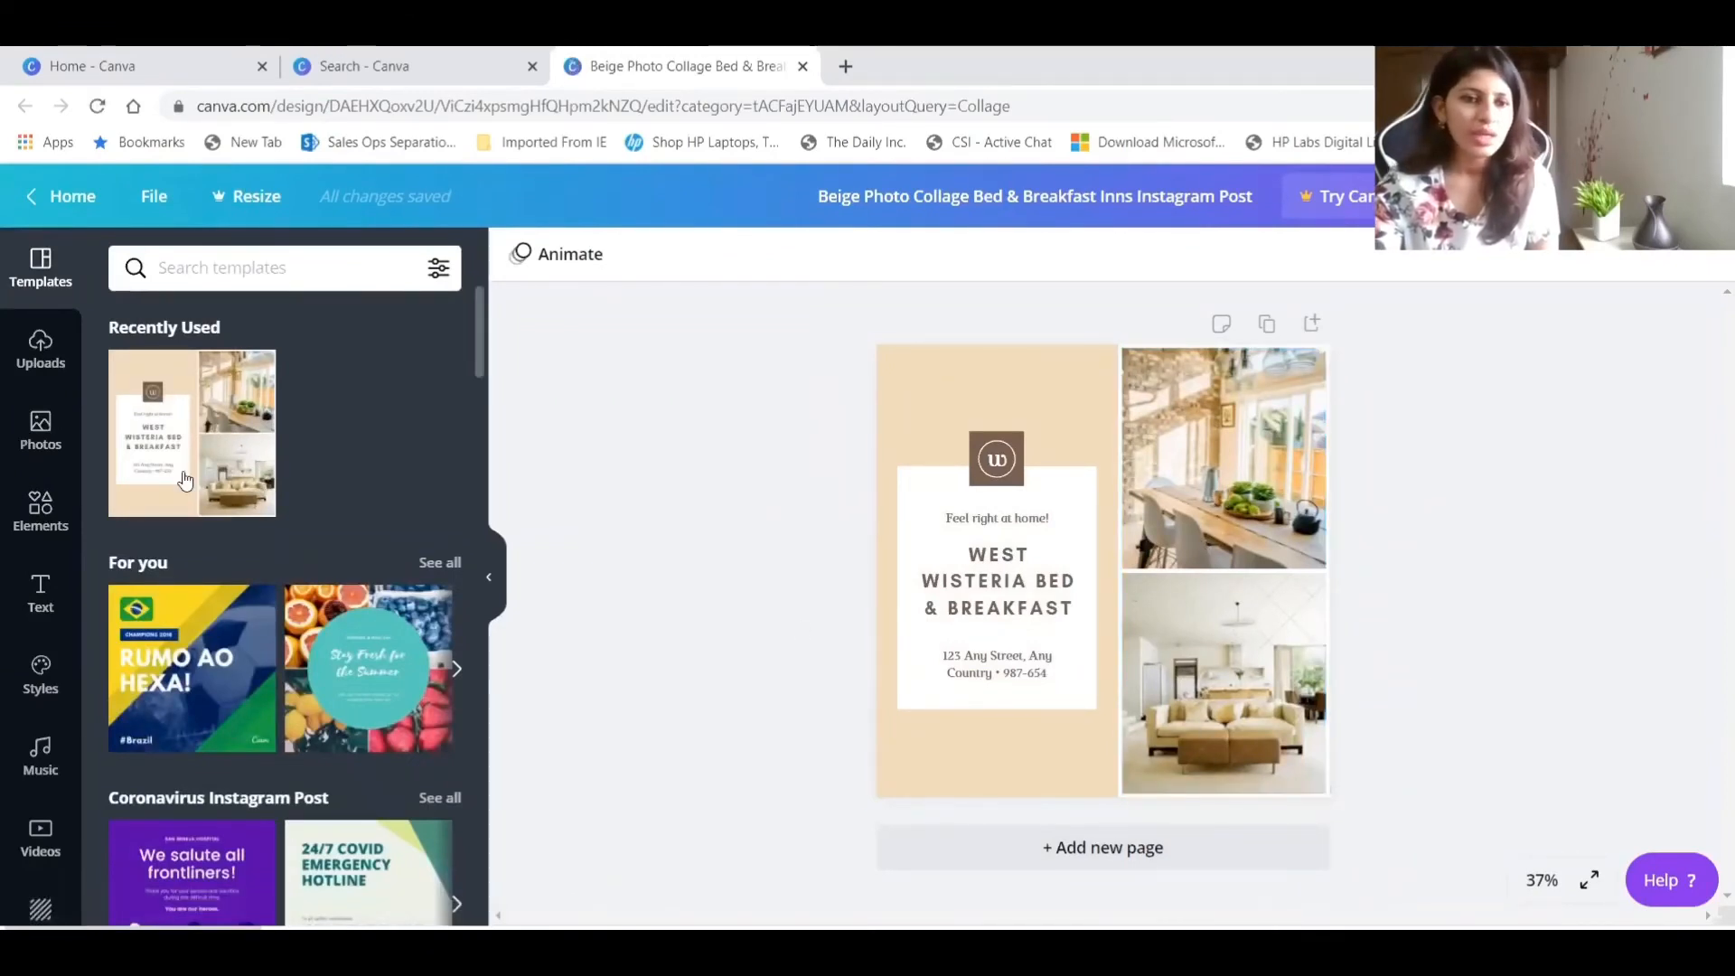
# Fill the collage's upper photo frame with the uploaded beach photo, and replace that with the uploaded portrait on a blue background.
pyautogui.click(1228, 472)
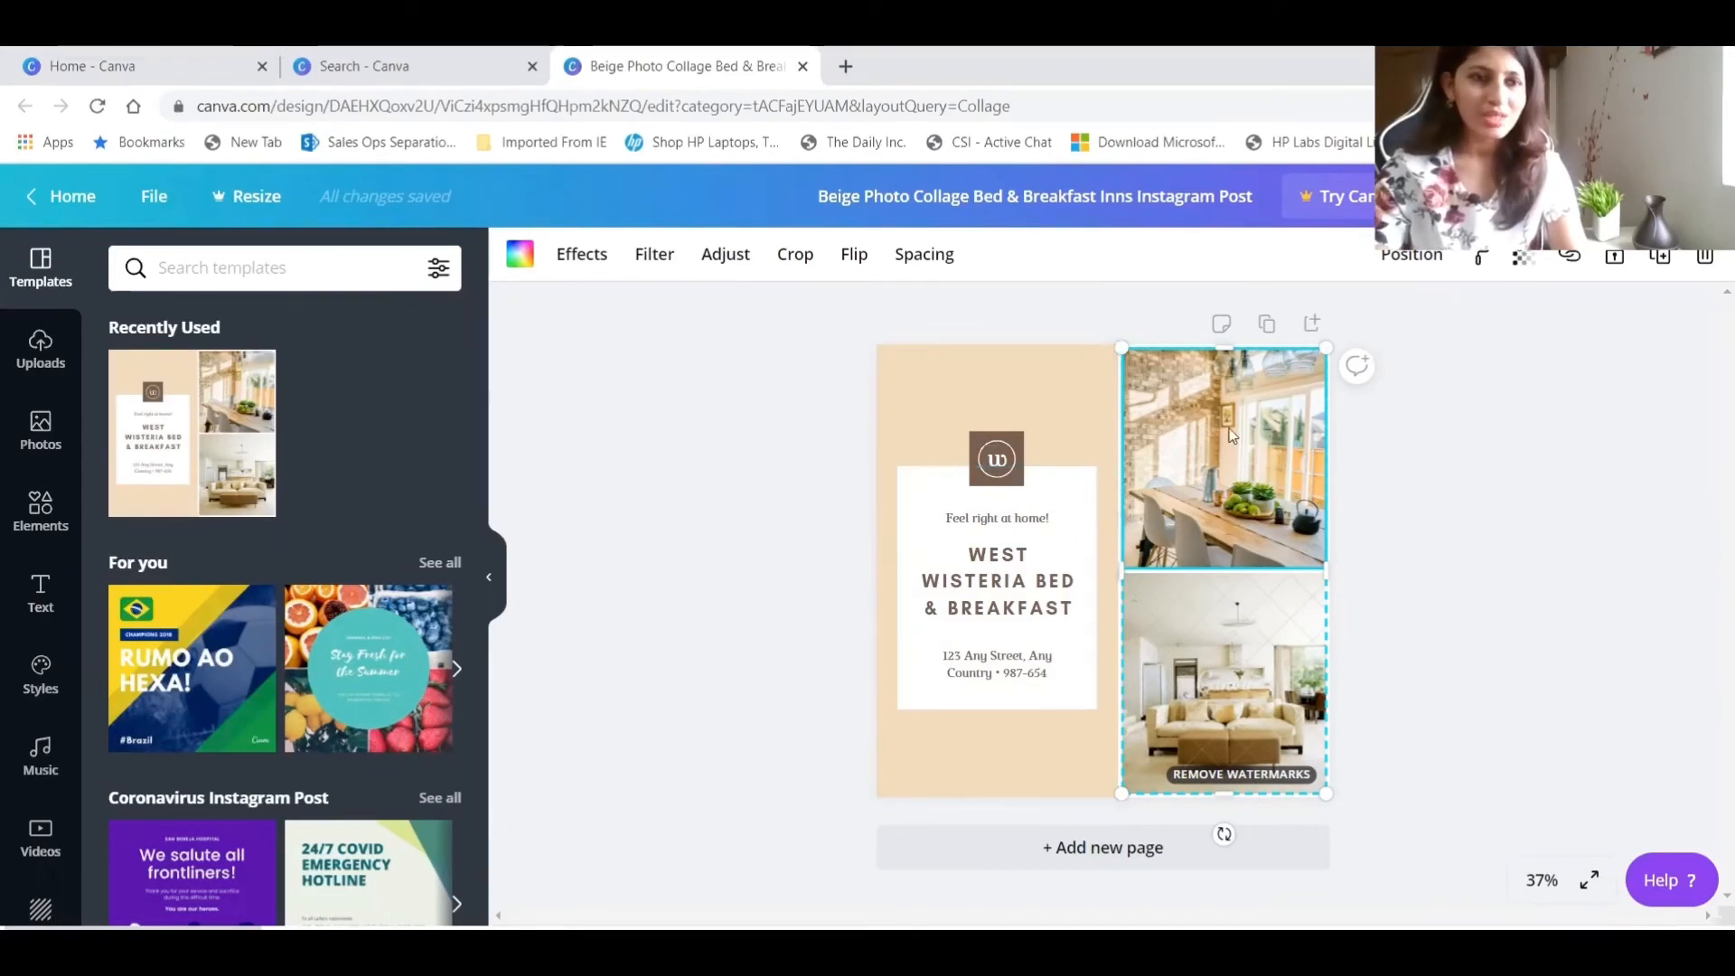
pyautogui.click(40, 431)
pyautogui.click(40, 350)
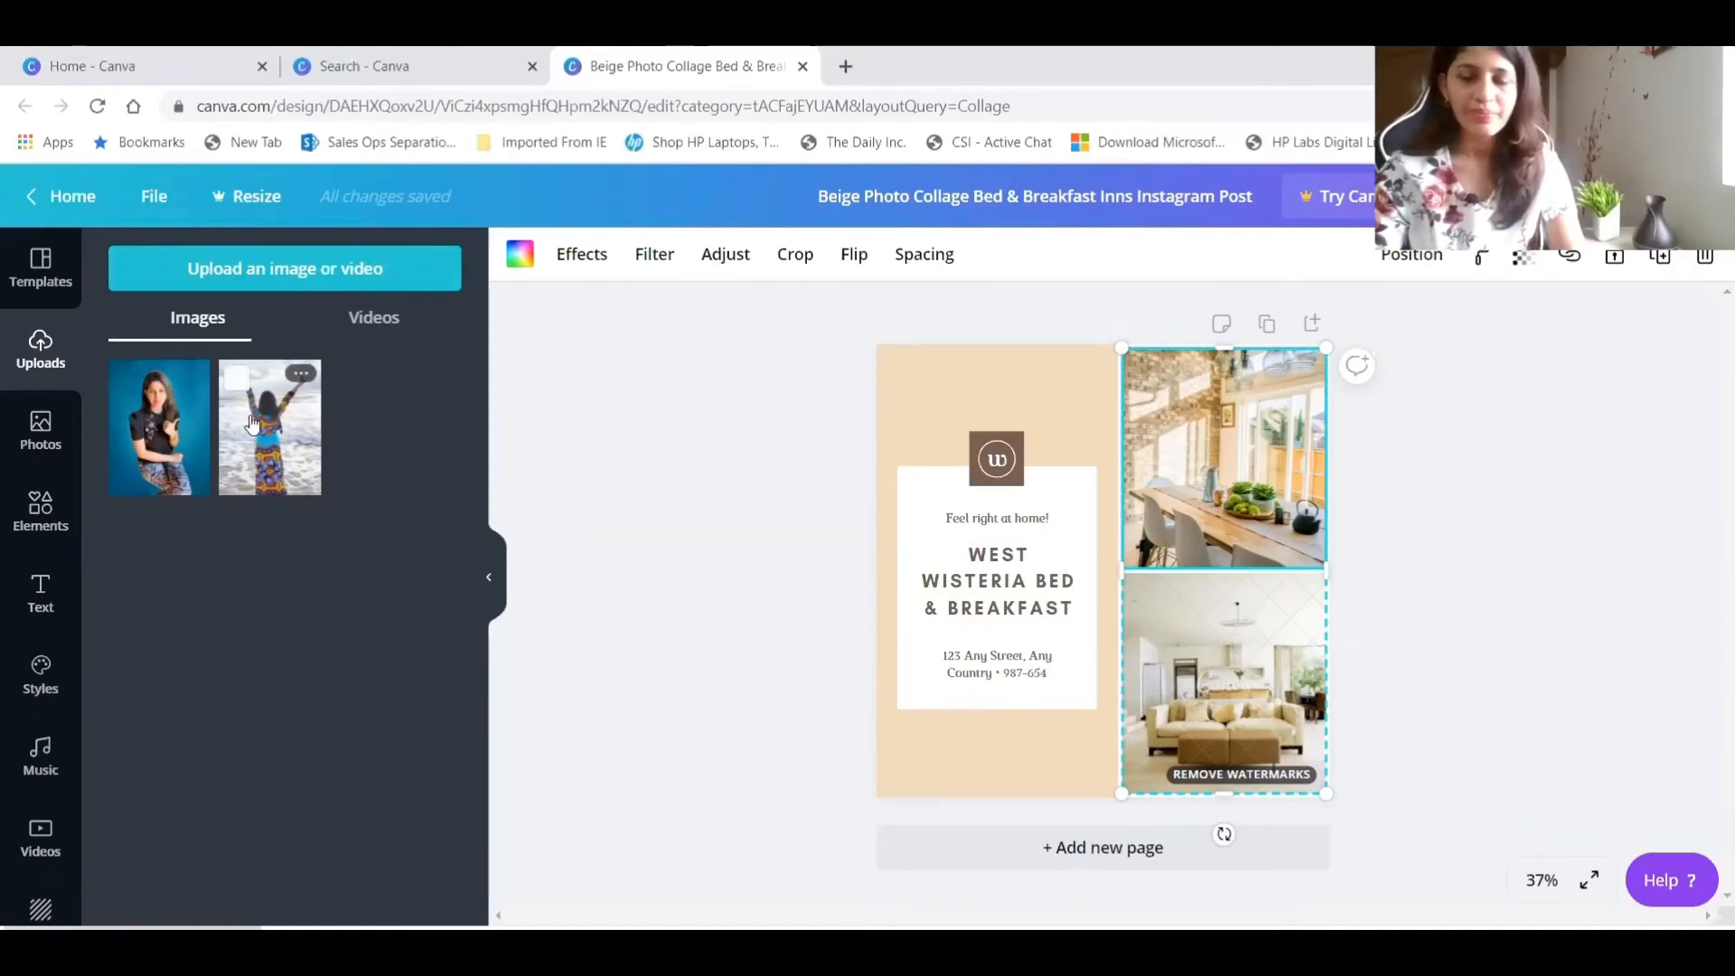
pyautogui.moveTo(252, 425); pyautogui.dragTo(1240, 511)
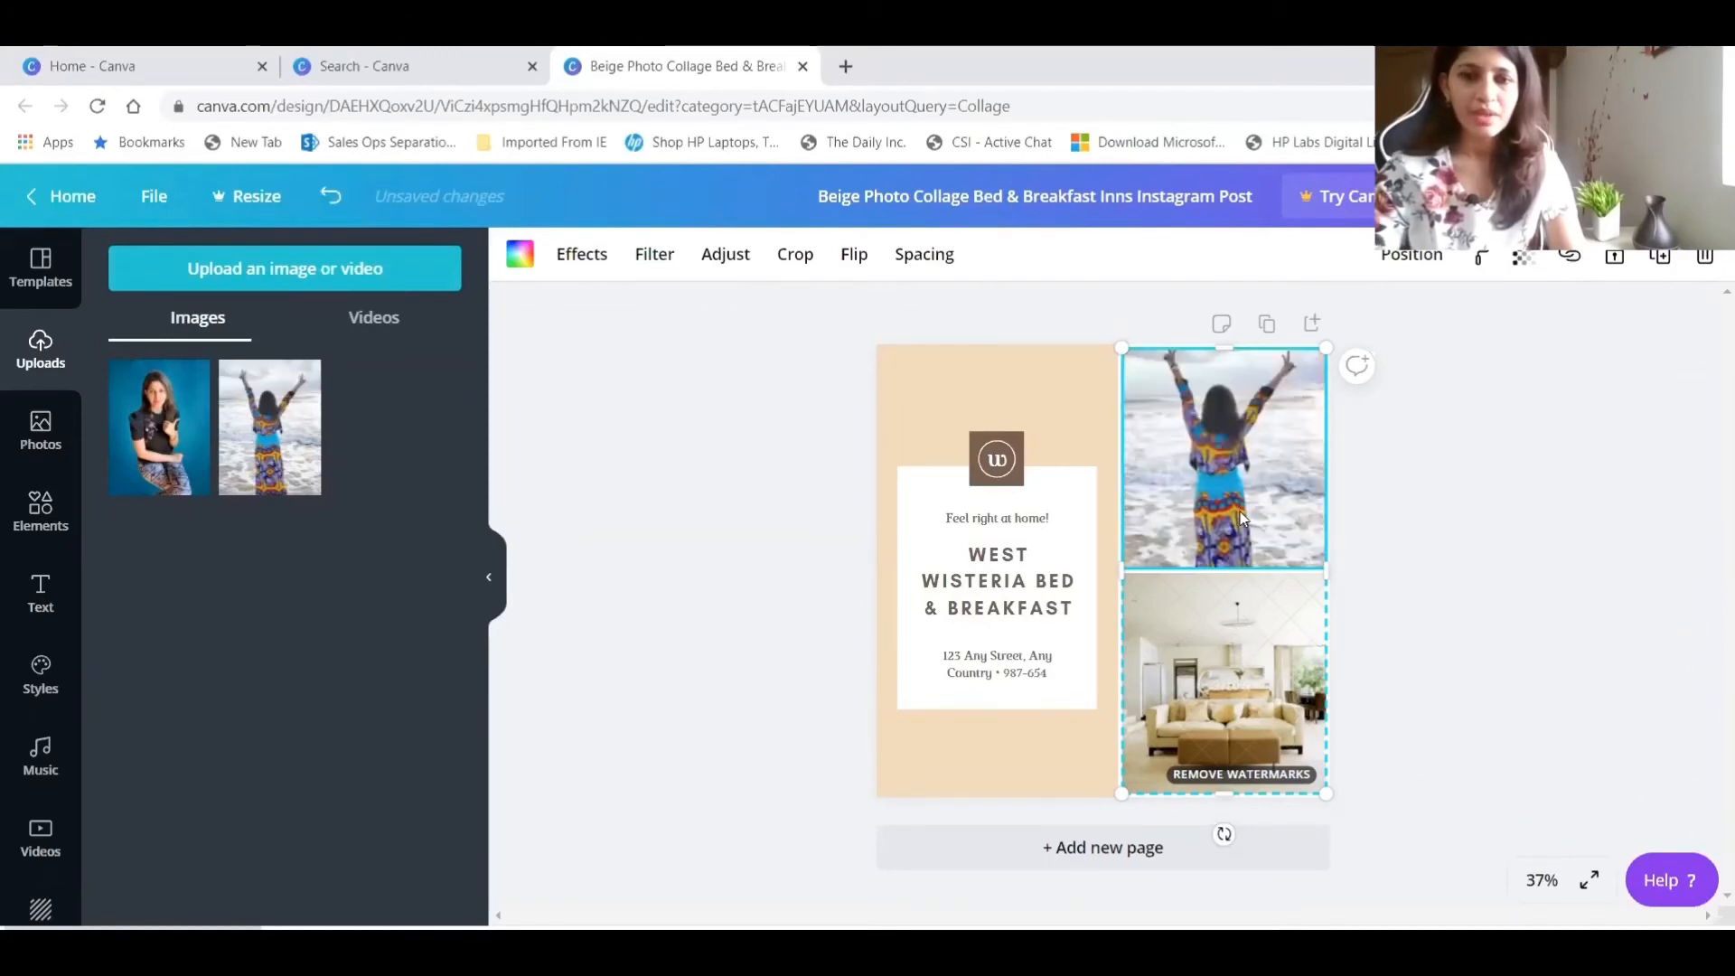
pyautogui.click(178, 446)
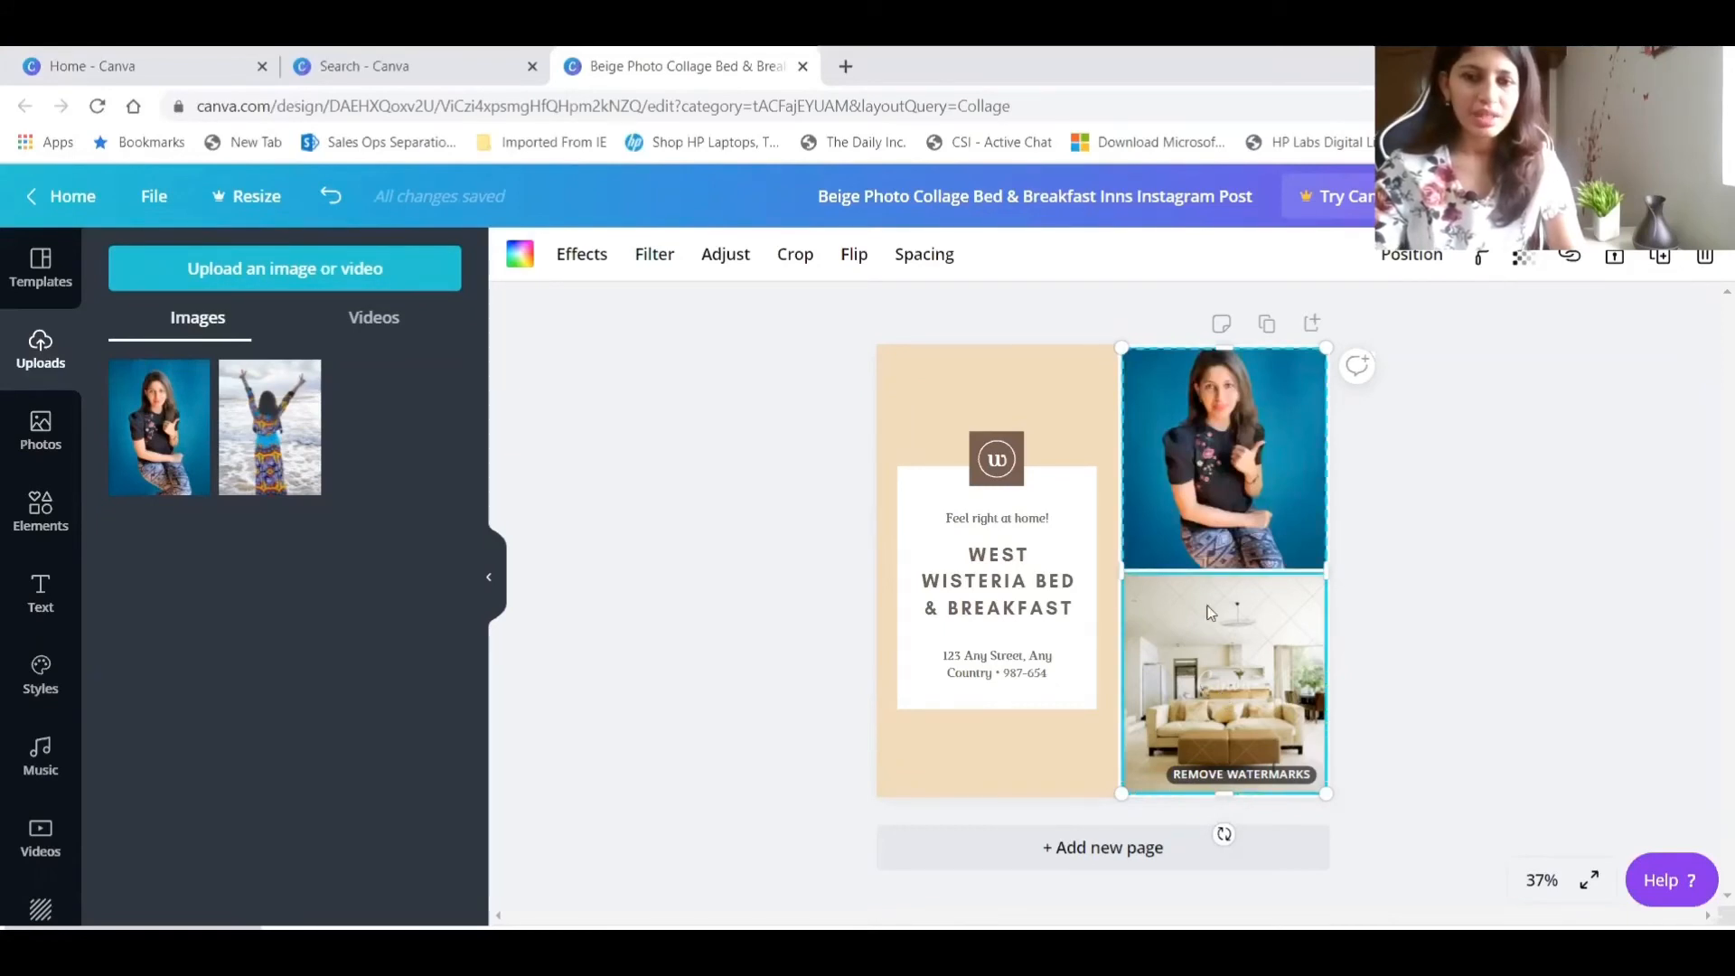
# Search the stock photos for "iphone photgraphy".
pyautogui.click(34, 456)
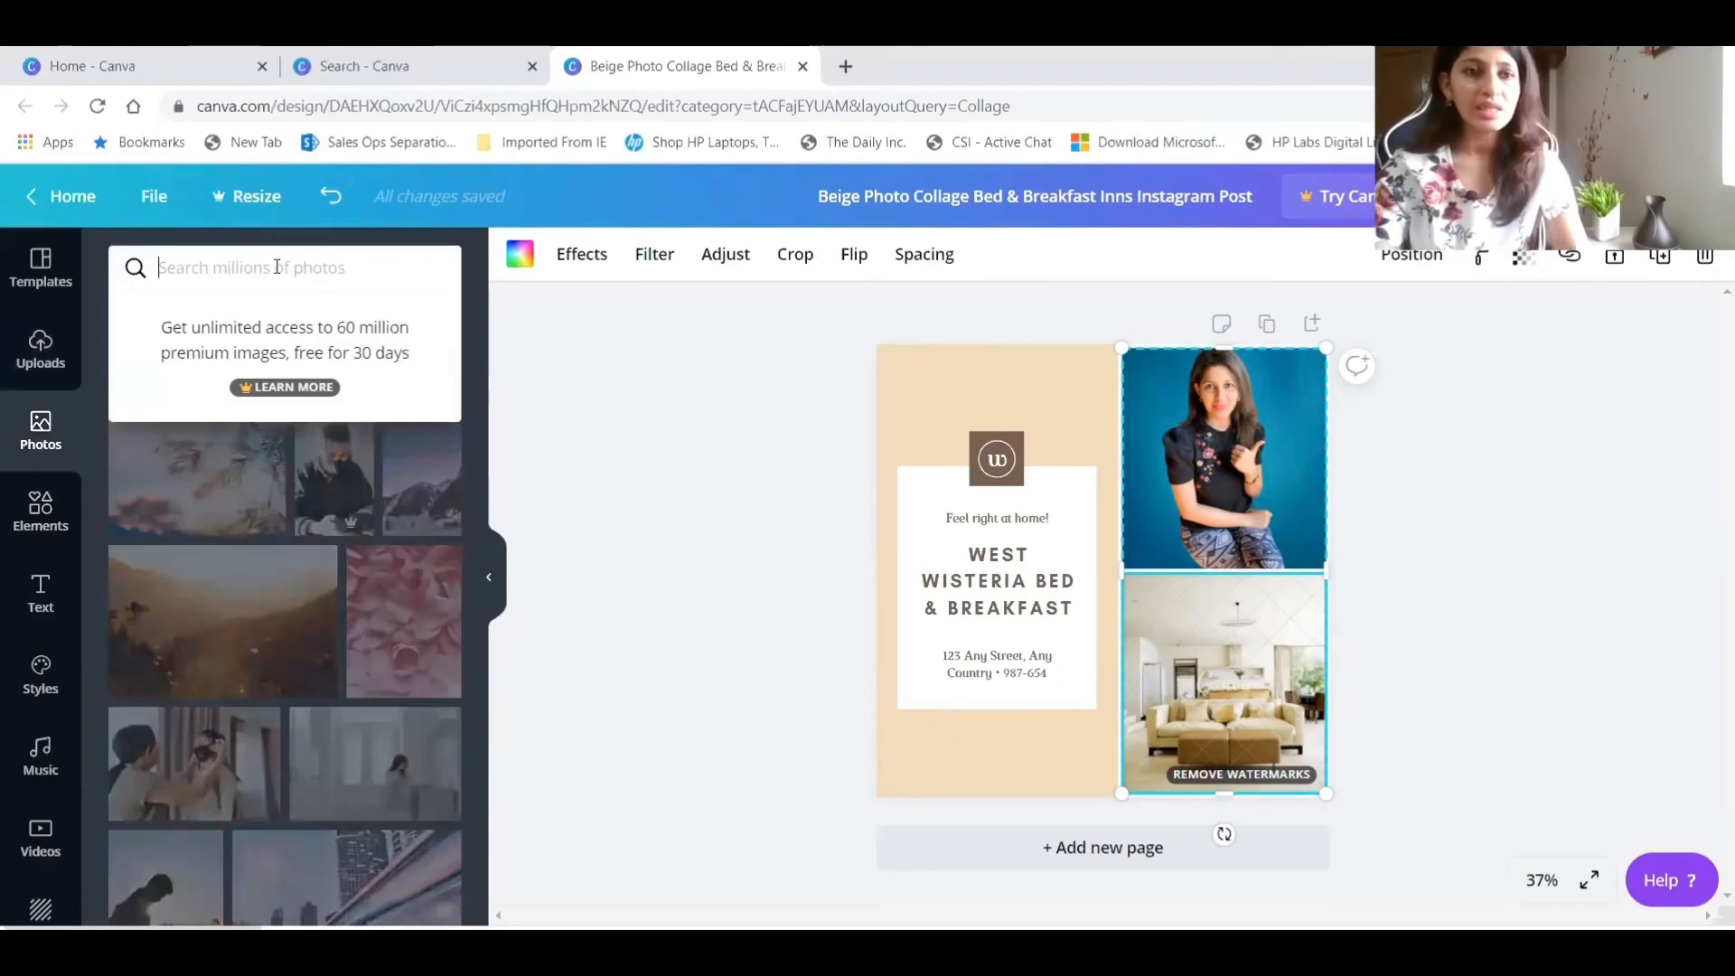
pyautogui.write('iphon')
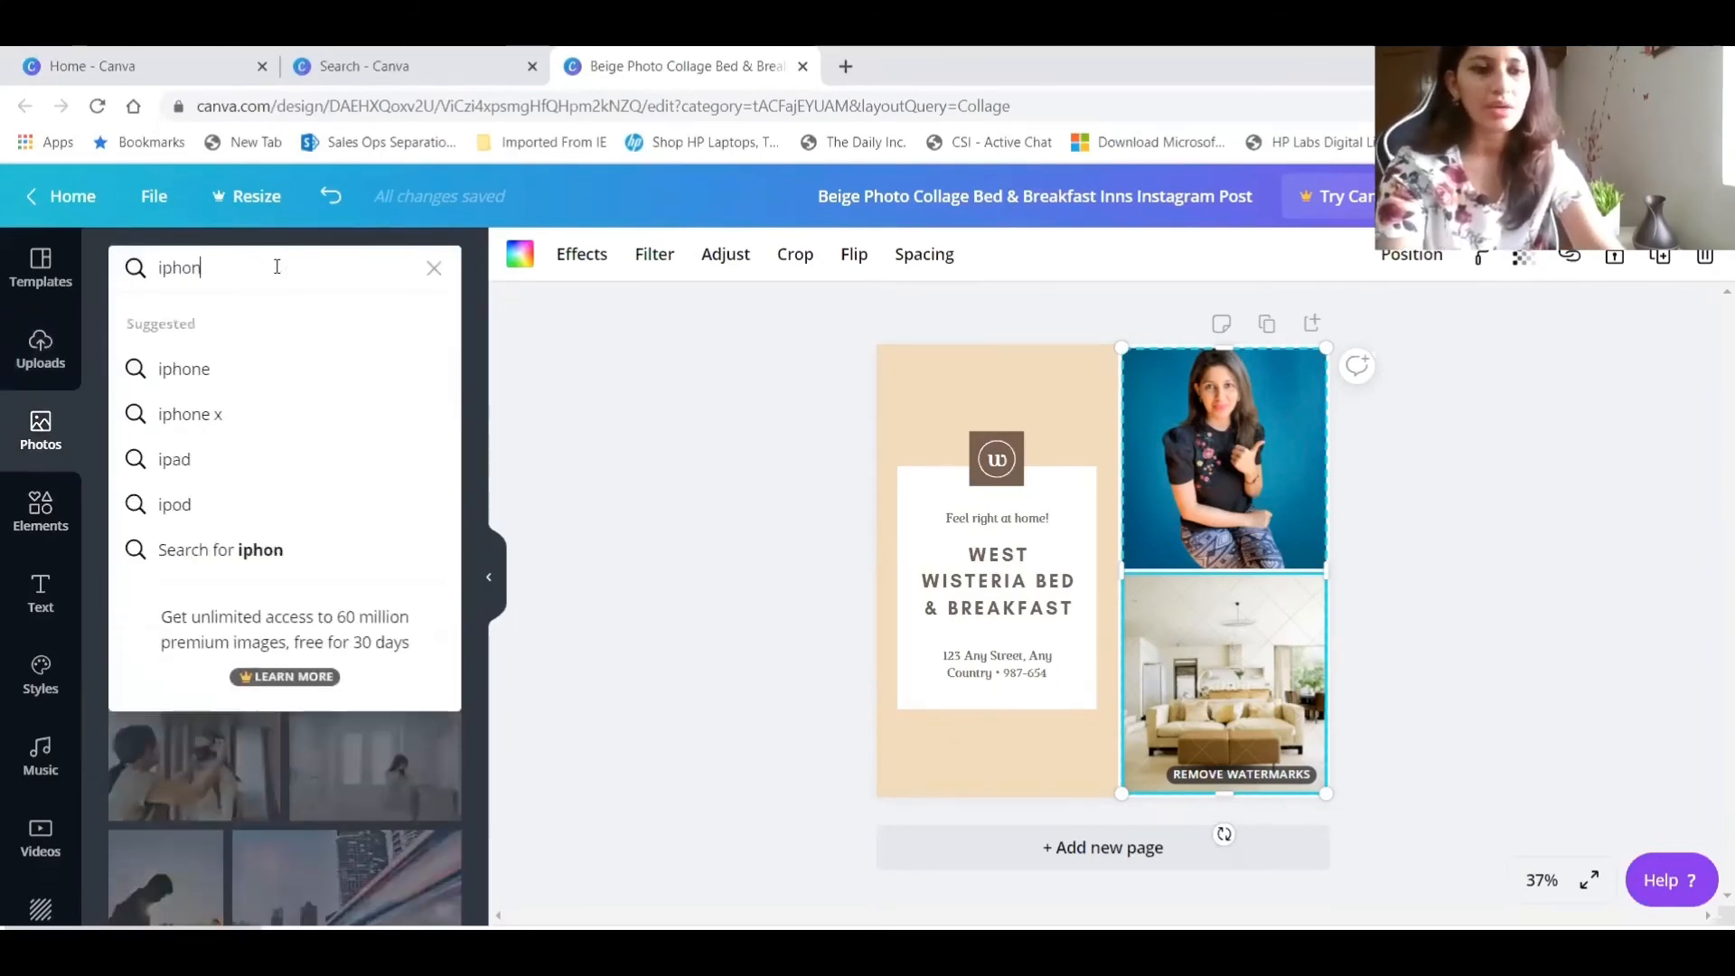
pyautogui.write('e phot')
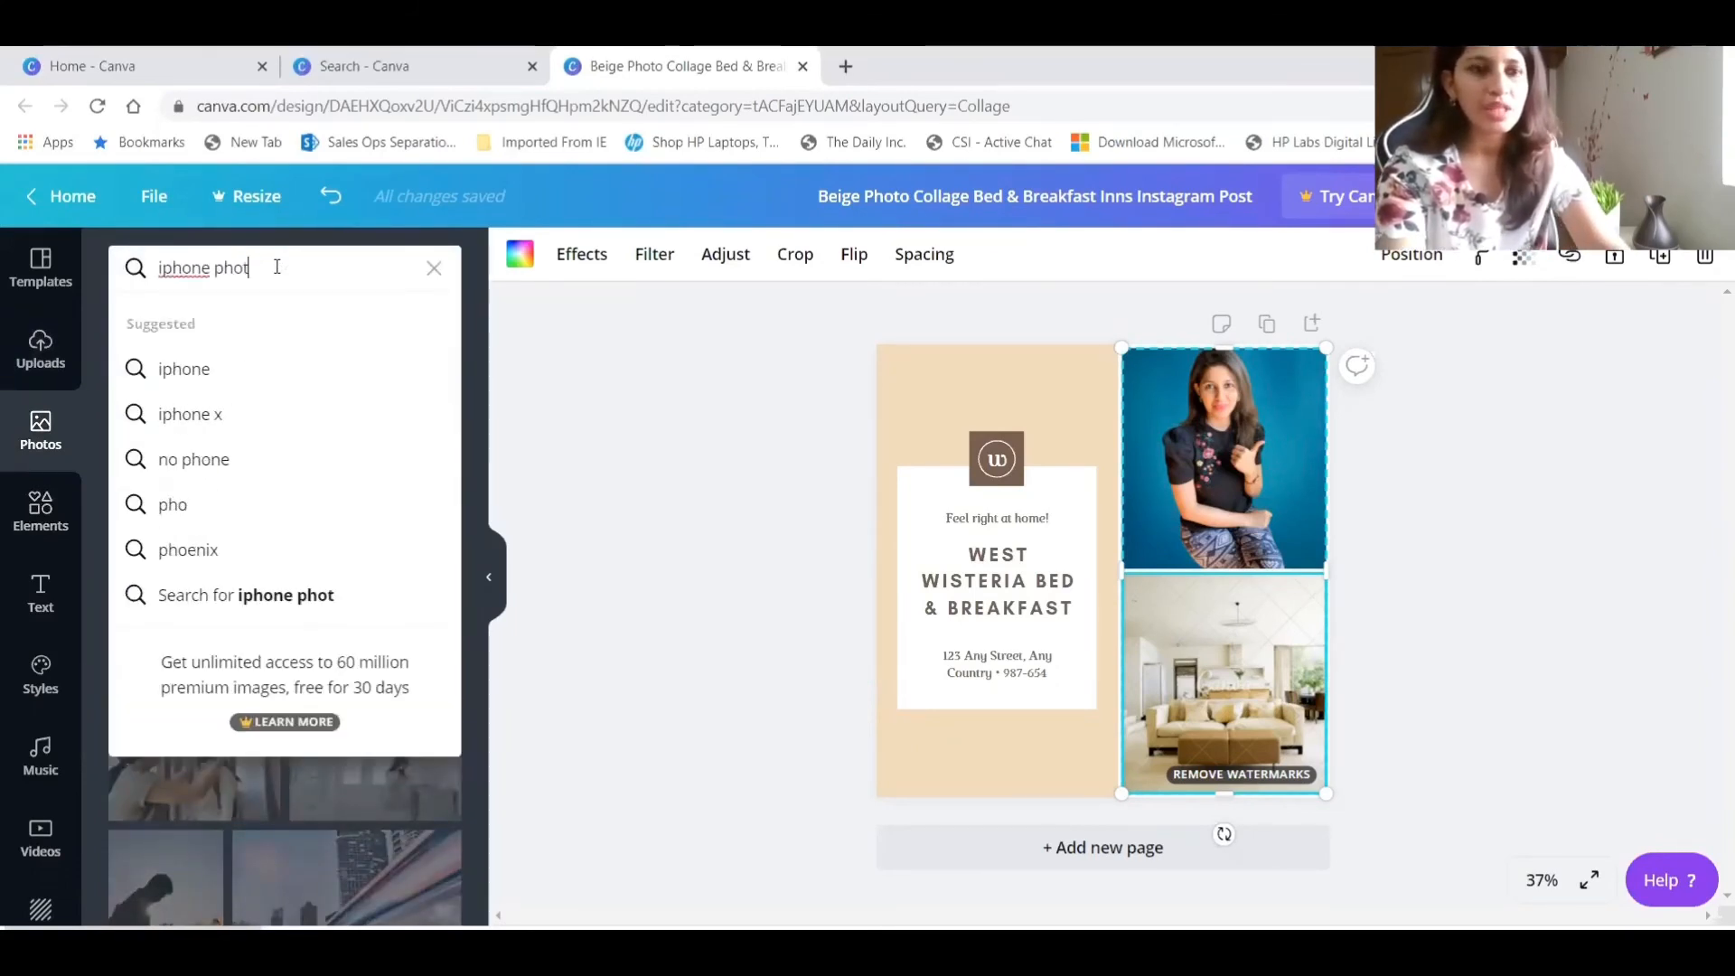
pyautogui.write('graphy')
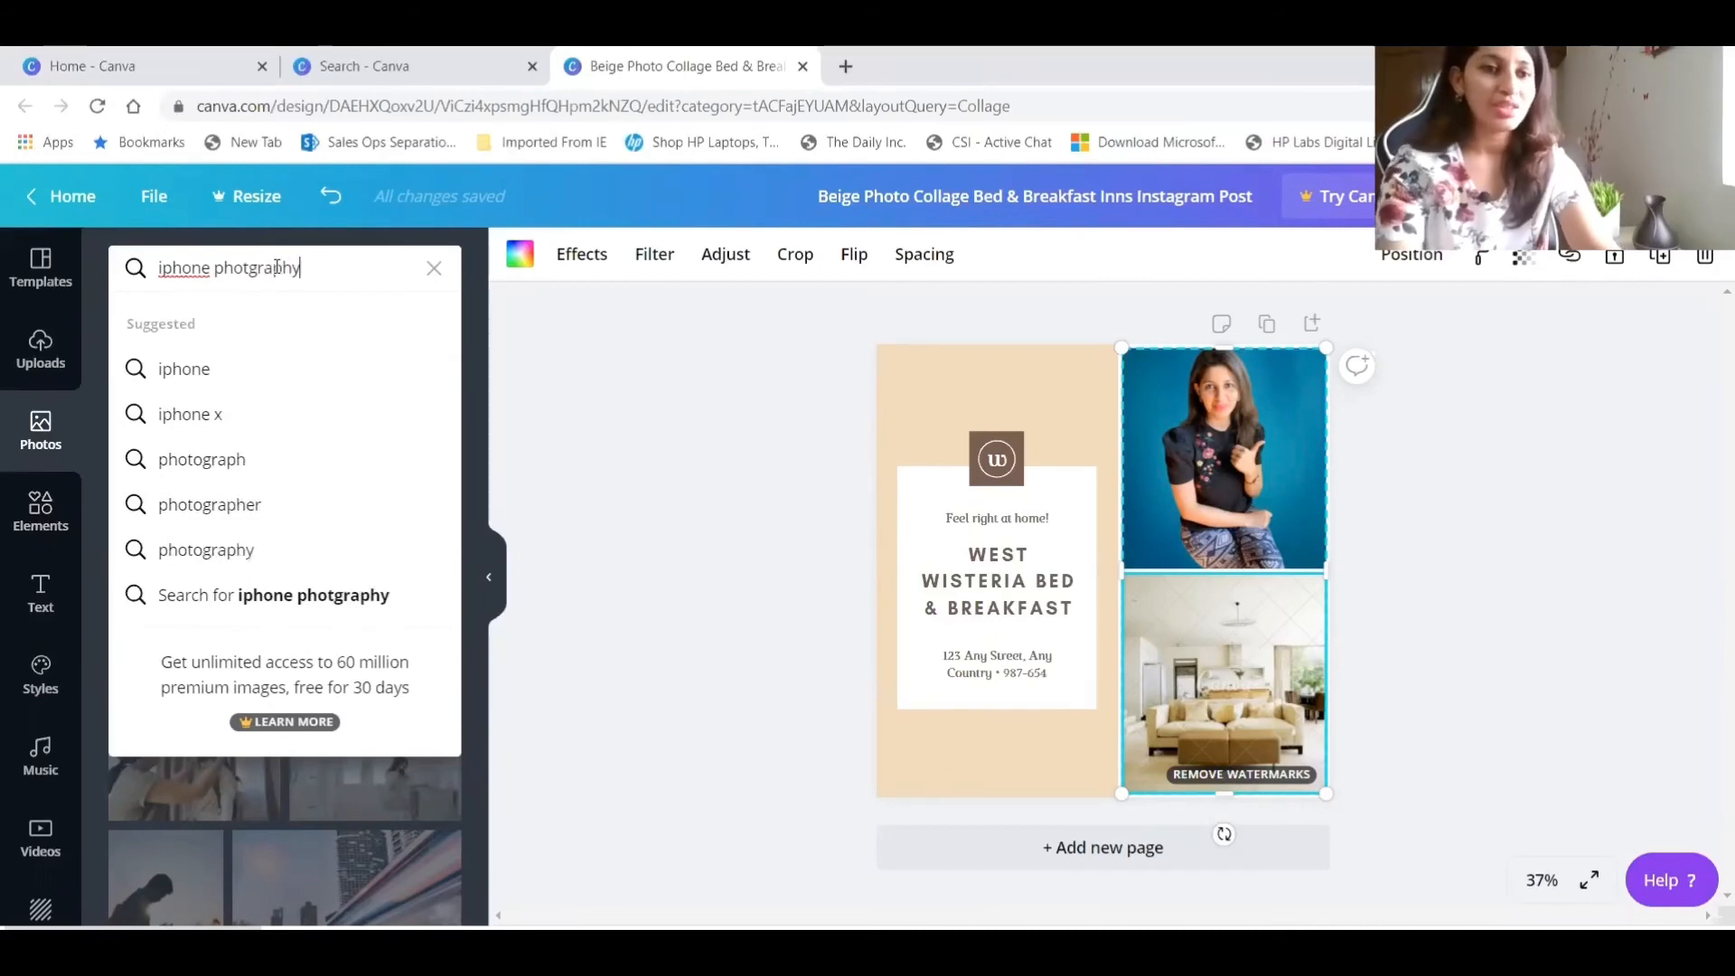
pyautogui.press('Return')
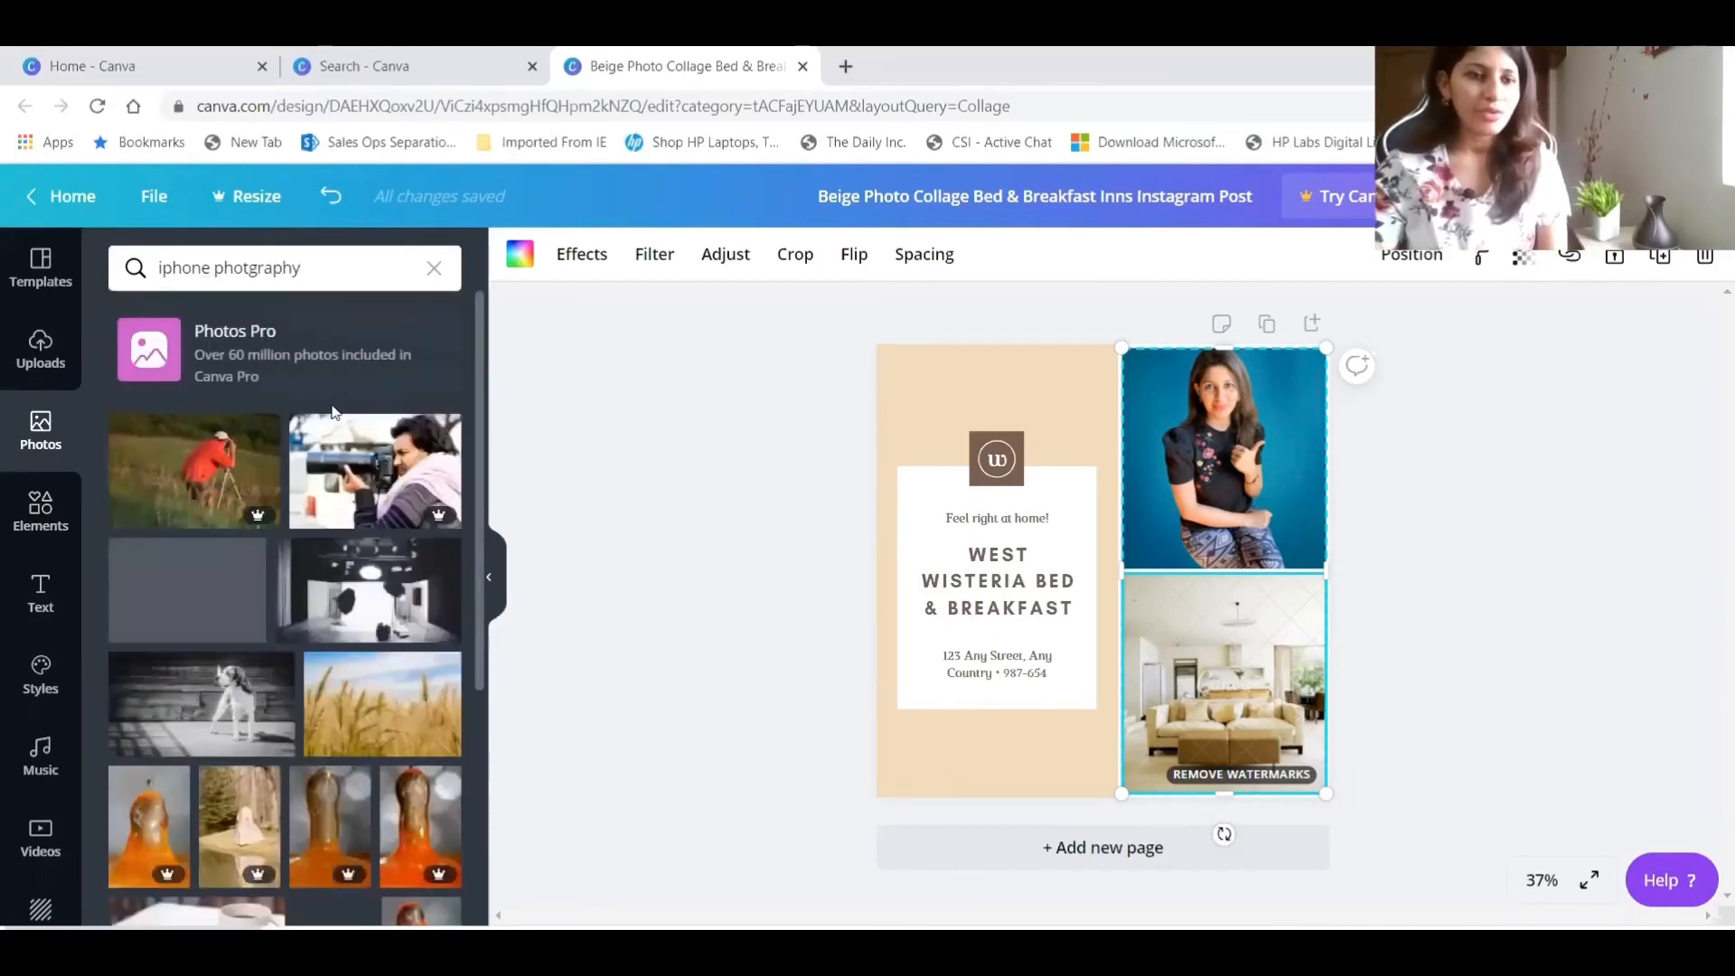
# Search the stock photos for "iphone hand".
pyautogui.moveTo(310, 265); pyautogui.dragTo(150, 267)
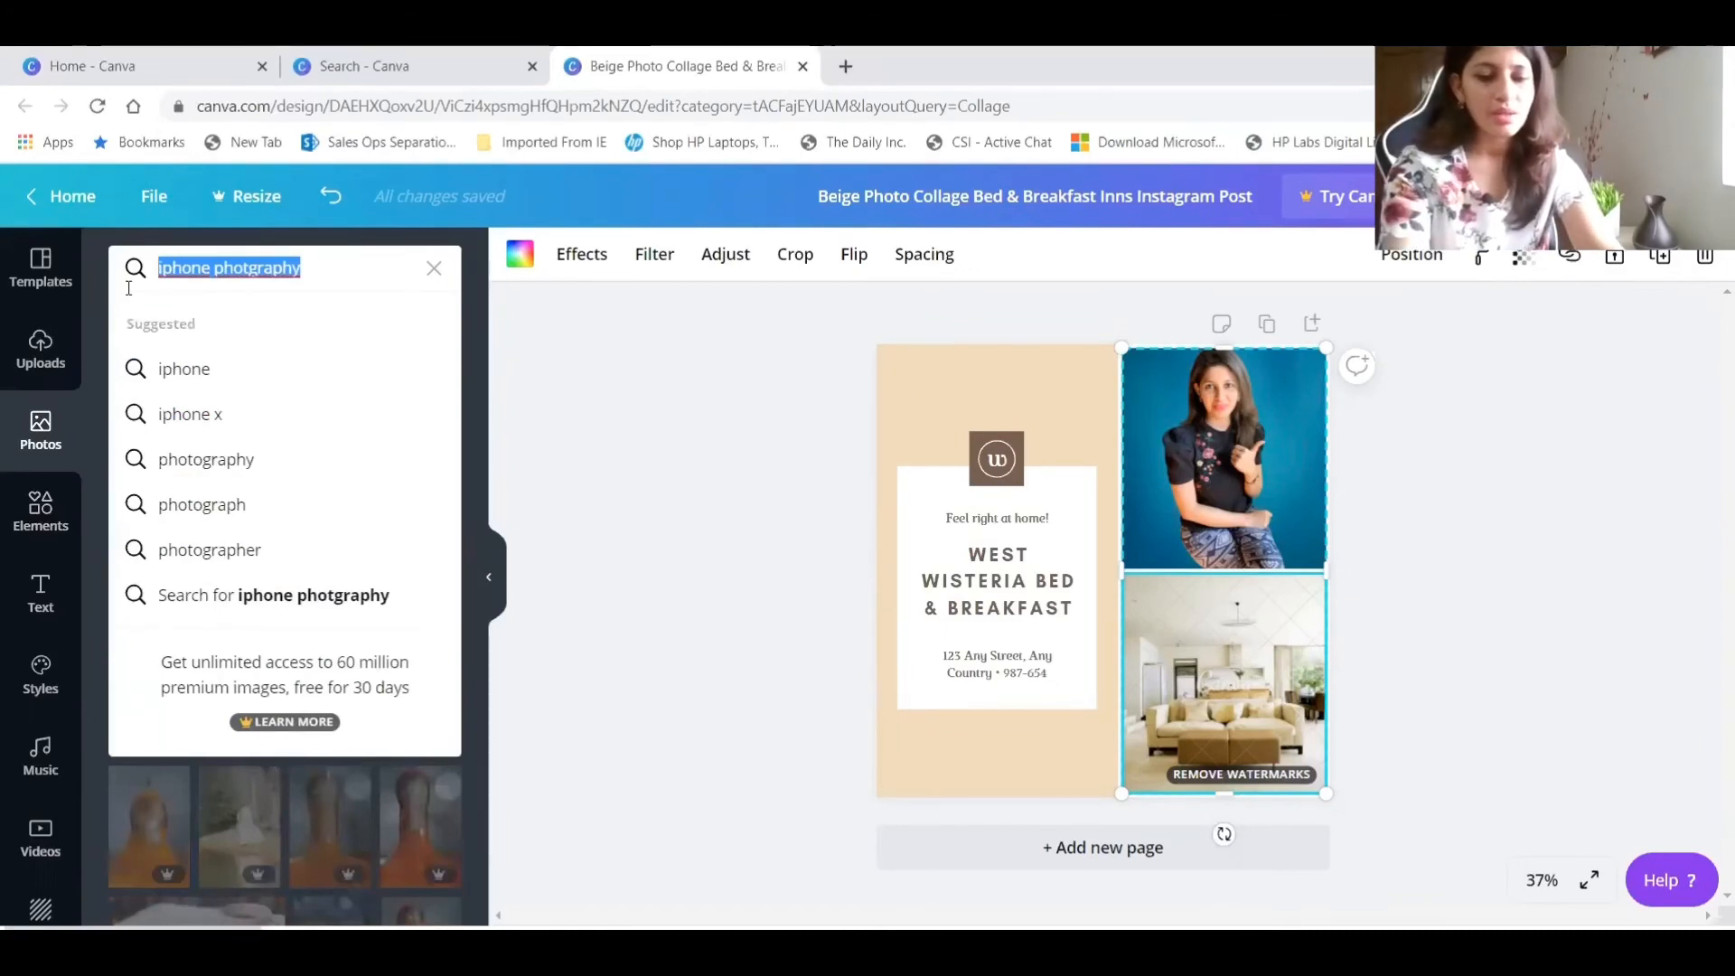
pyautogui.write('iphone')
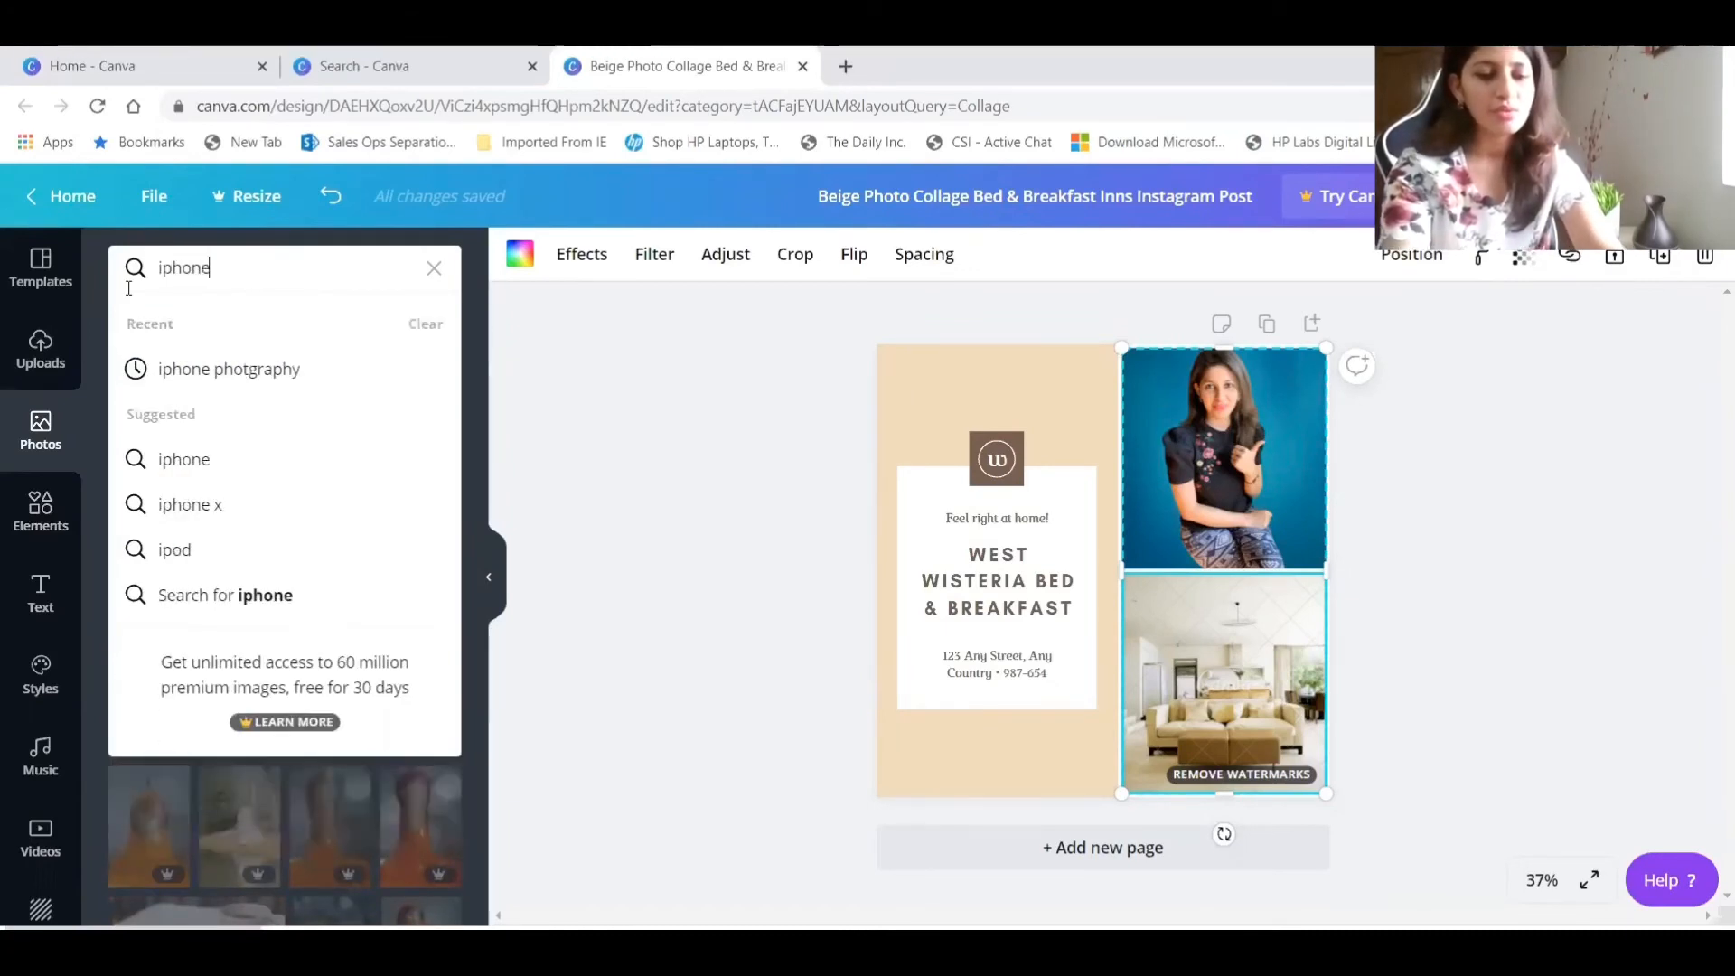
pyautogui.write(' hold')
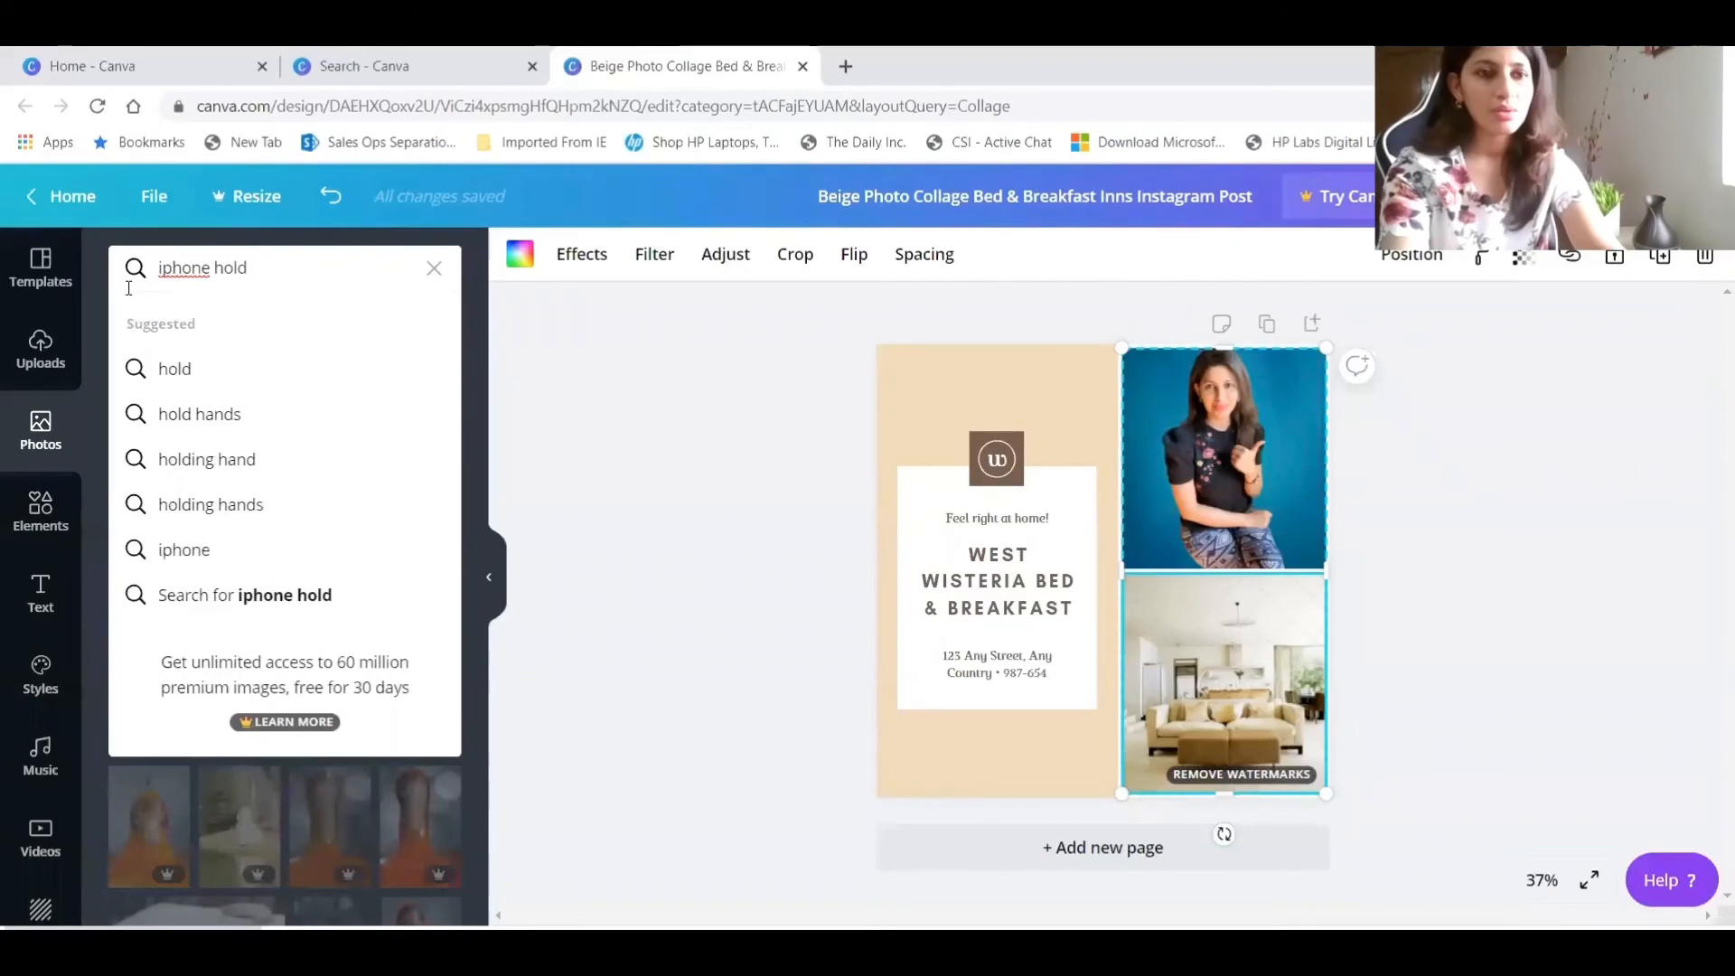
pyautogui.press('BackSpace')
pyautogui.press('BackSpace')
pyautogui.press('BackSpace')
pyautogui.press('BackSpace')
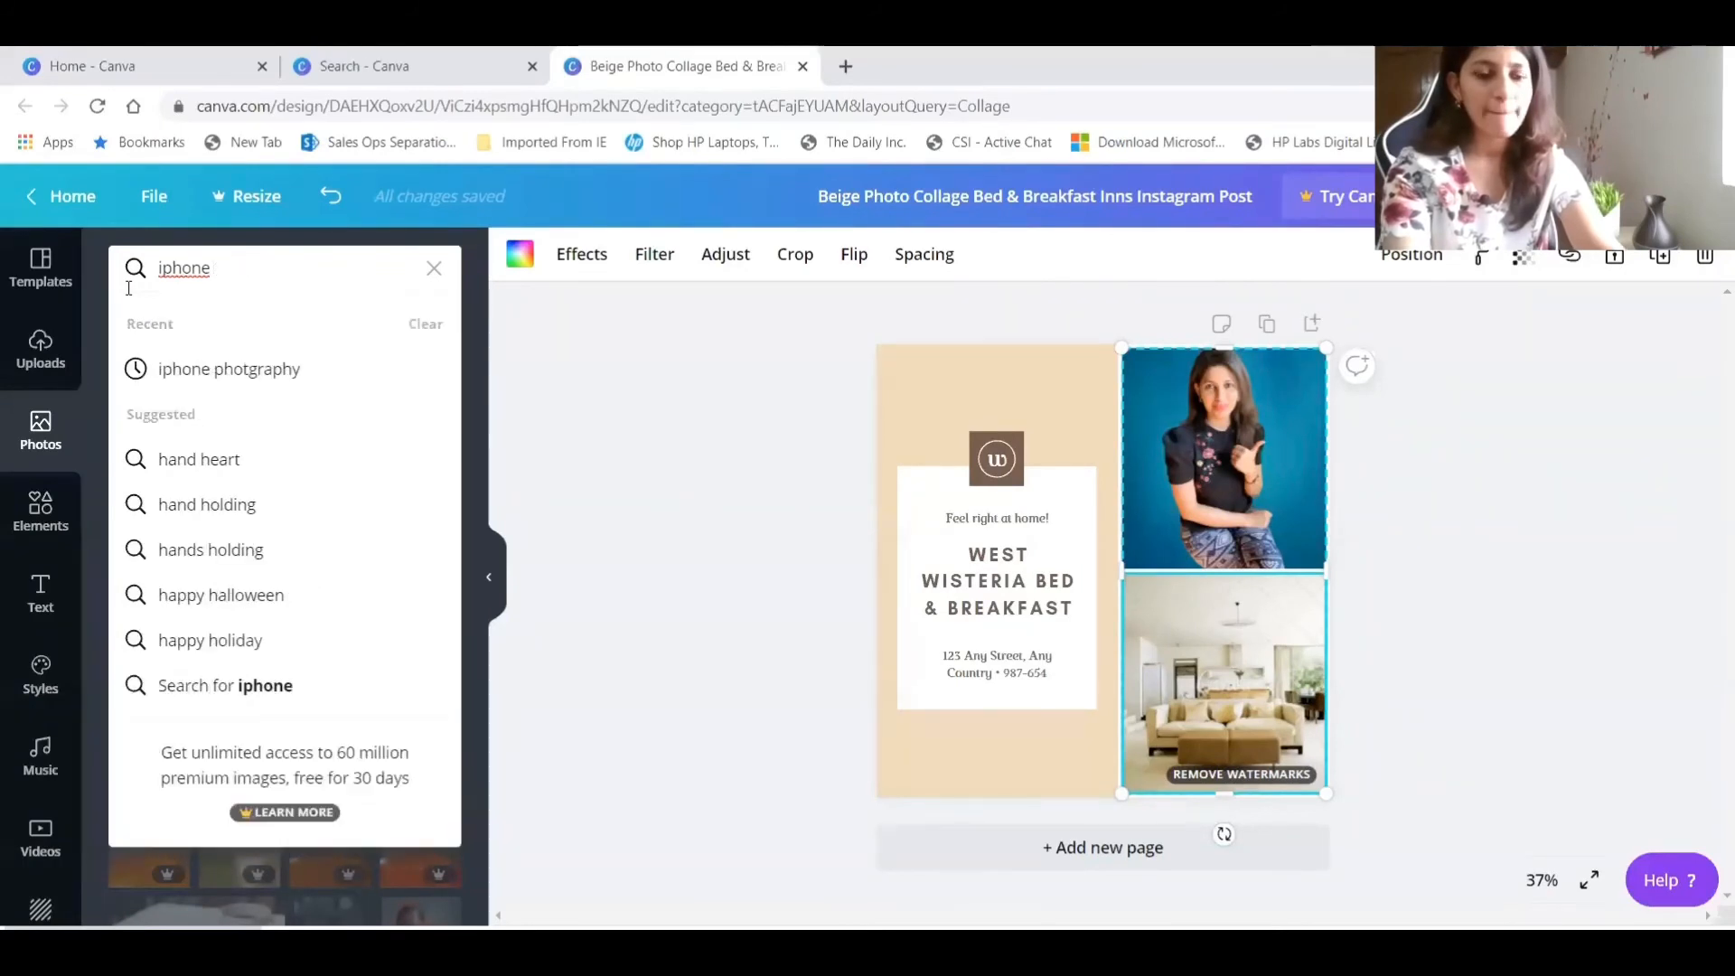
pyautogui.write('hand')
pyautogui.press('Return')
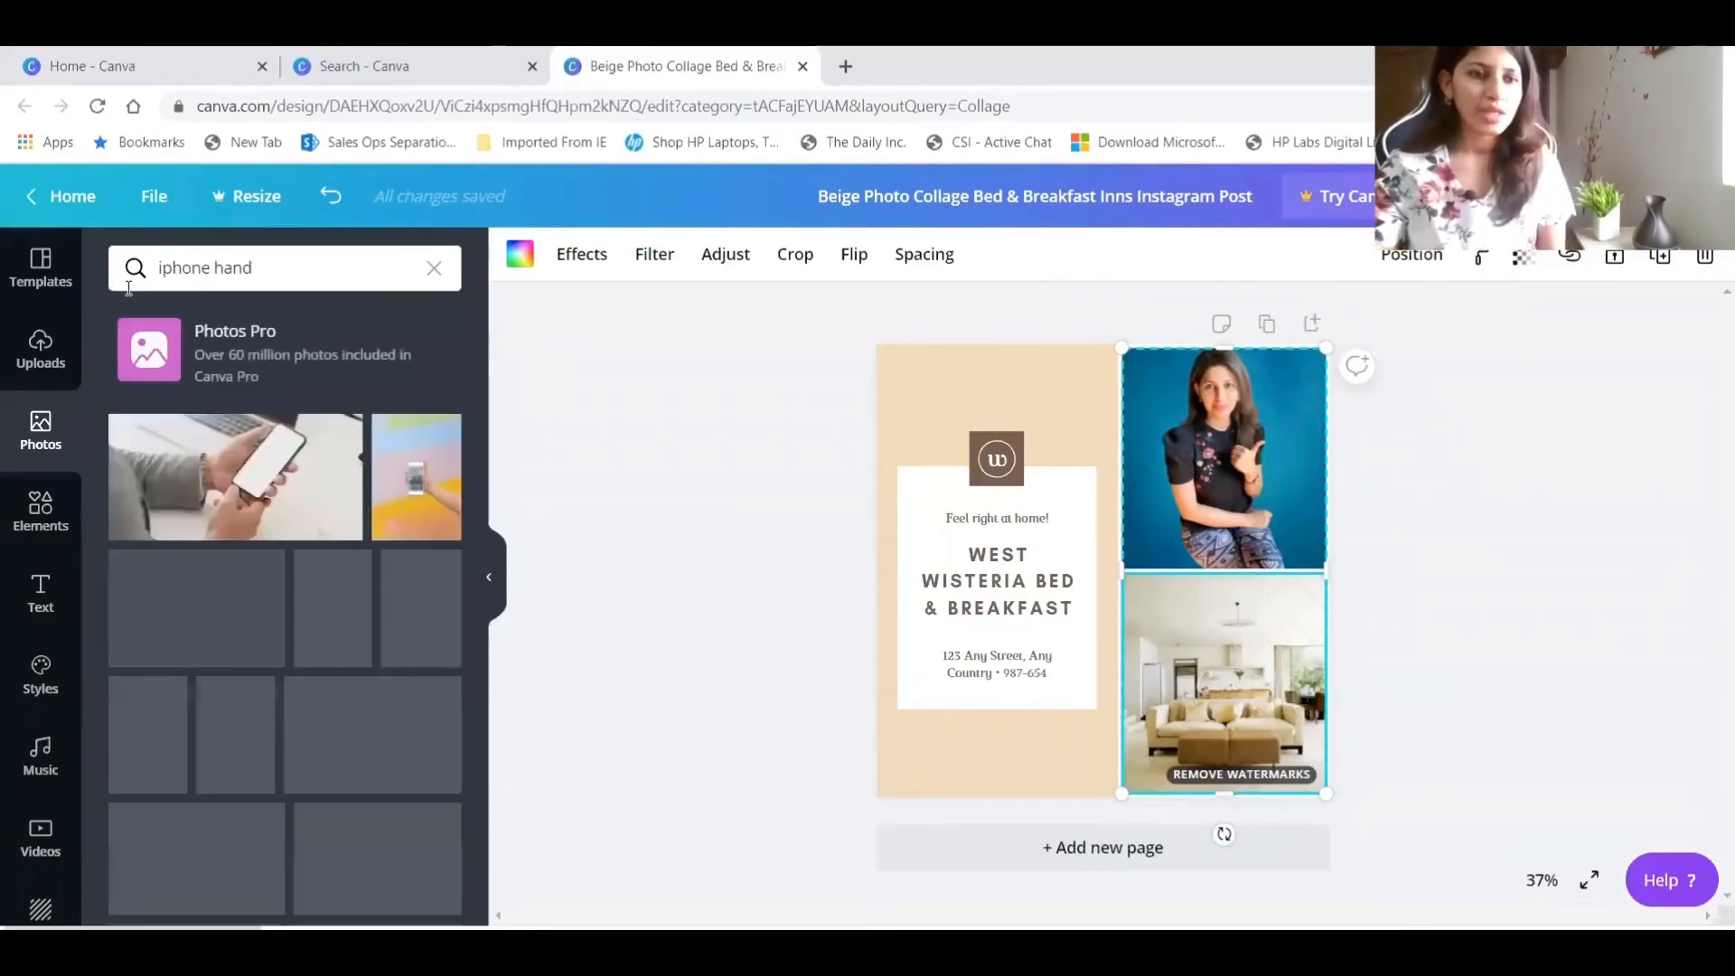
# Fill the collage's lower photo frame with the free stock photo of a woman outdoors holding a white phone.
pyautogui.scroll(-3, 226, 583)
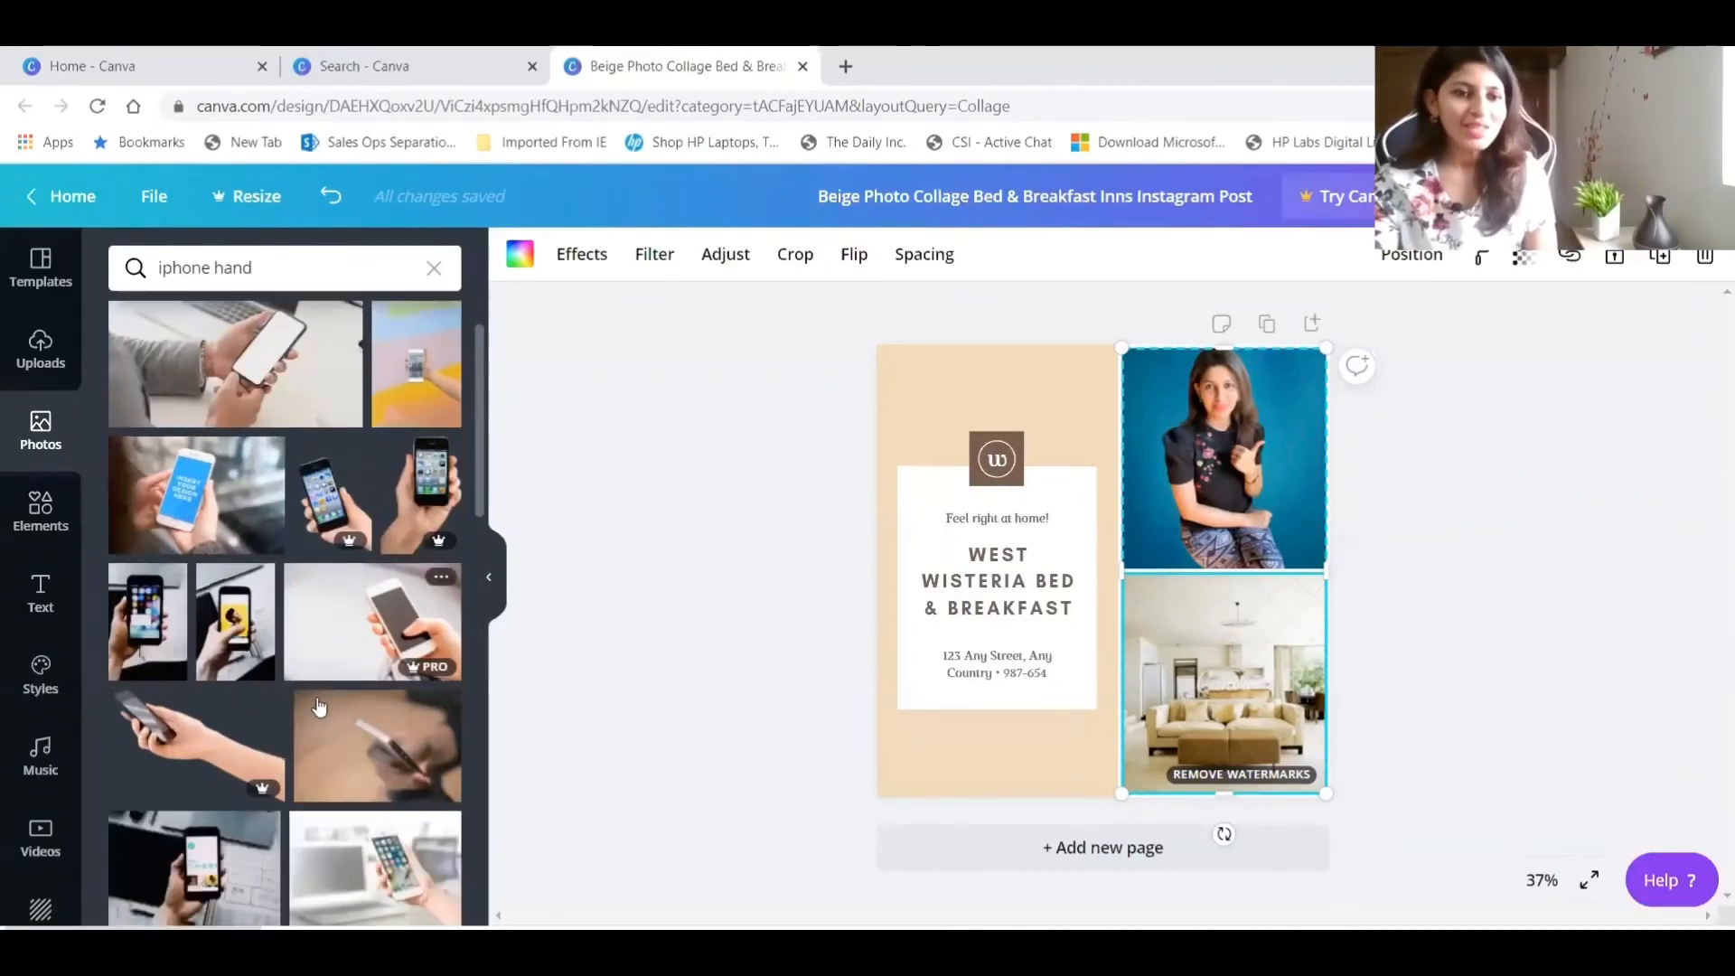
pyautogui.scroll(-3, 330, 568)
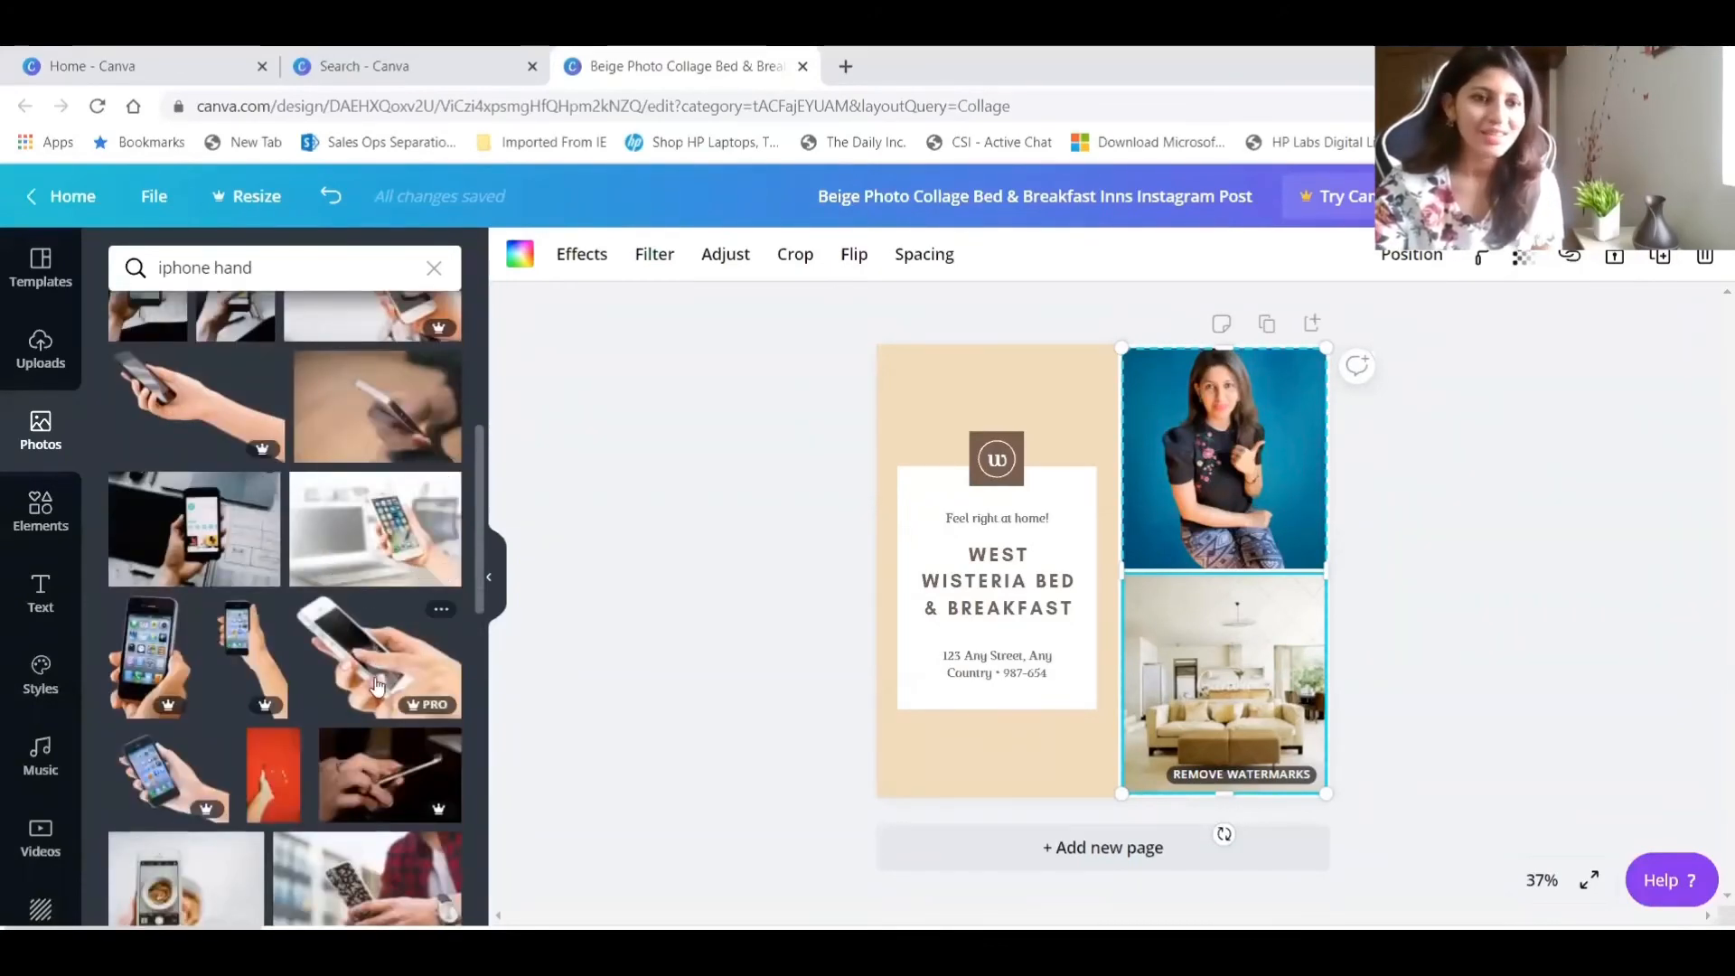
pyautogui.scroll(-3, 299, 700)
pyautogui.scroll(-7, 372, 664)
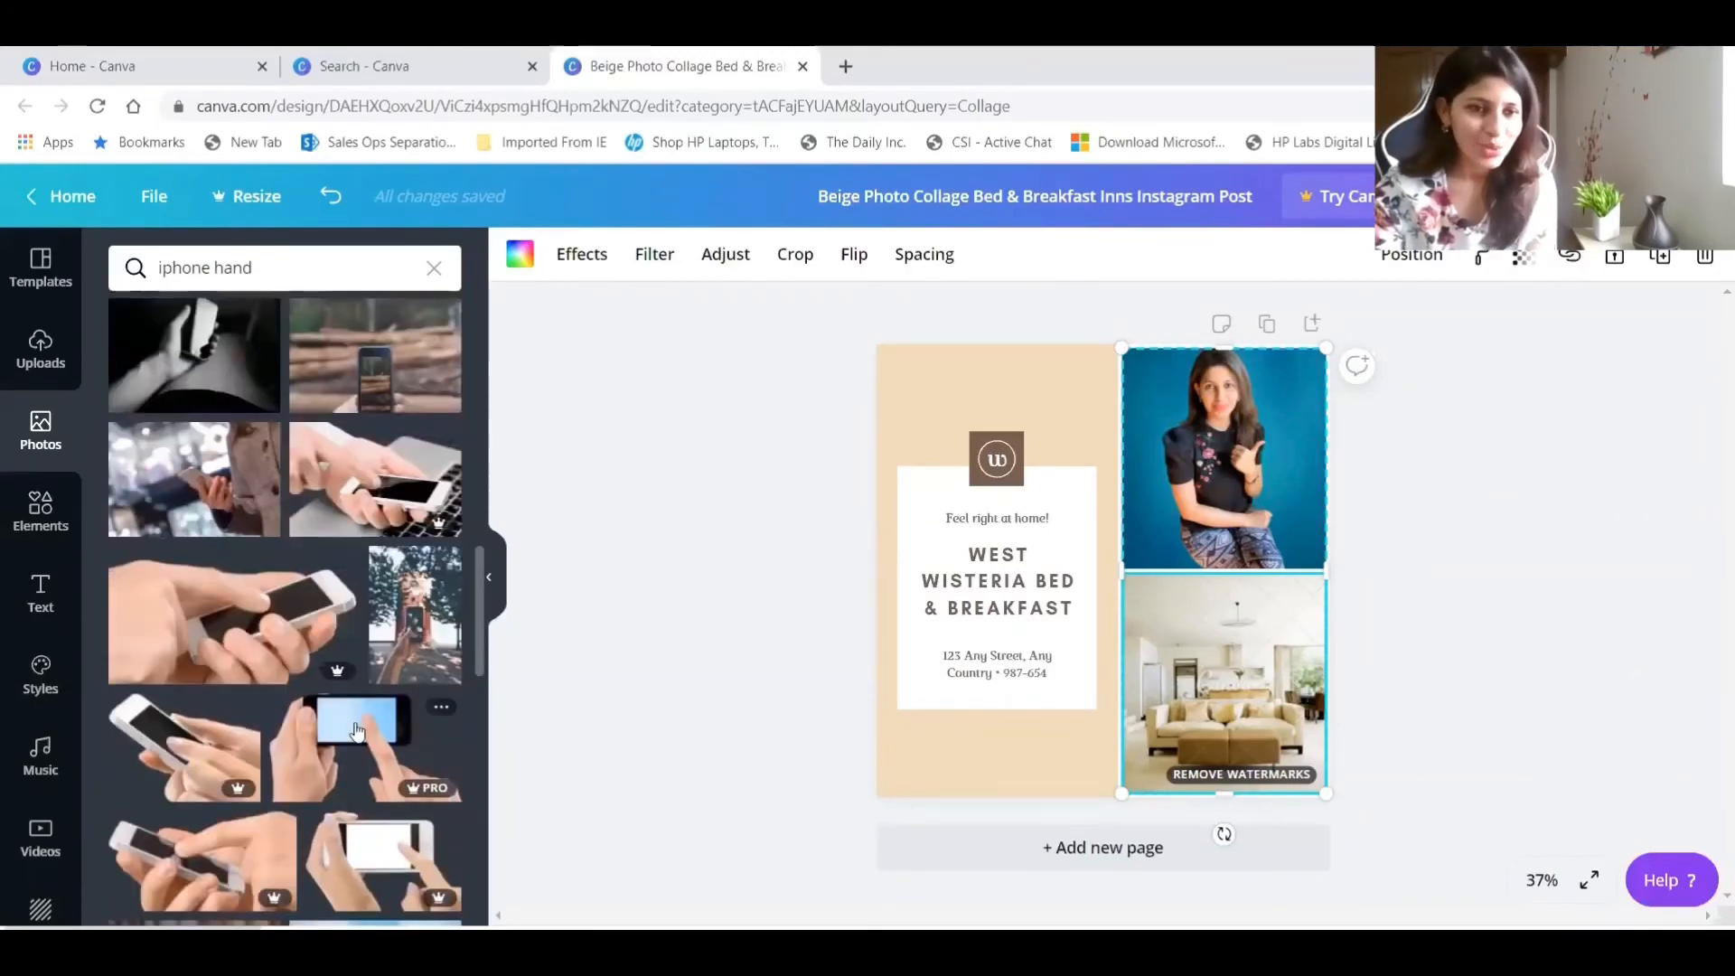
pyautogui.scroll(-8, 357, 731)
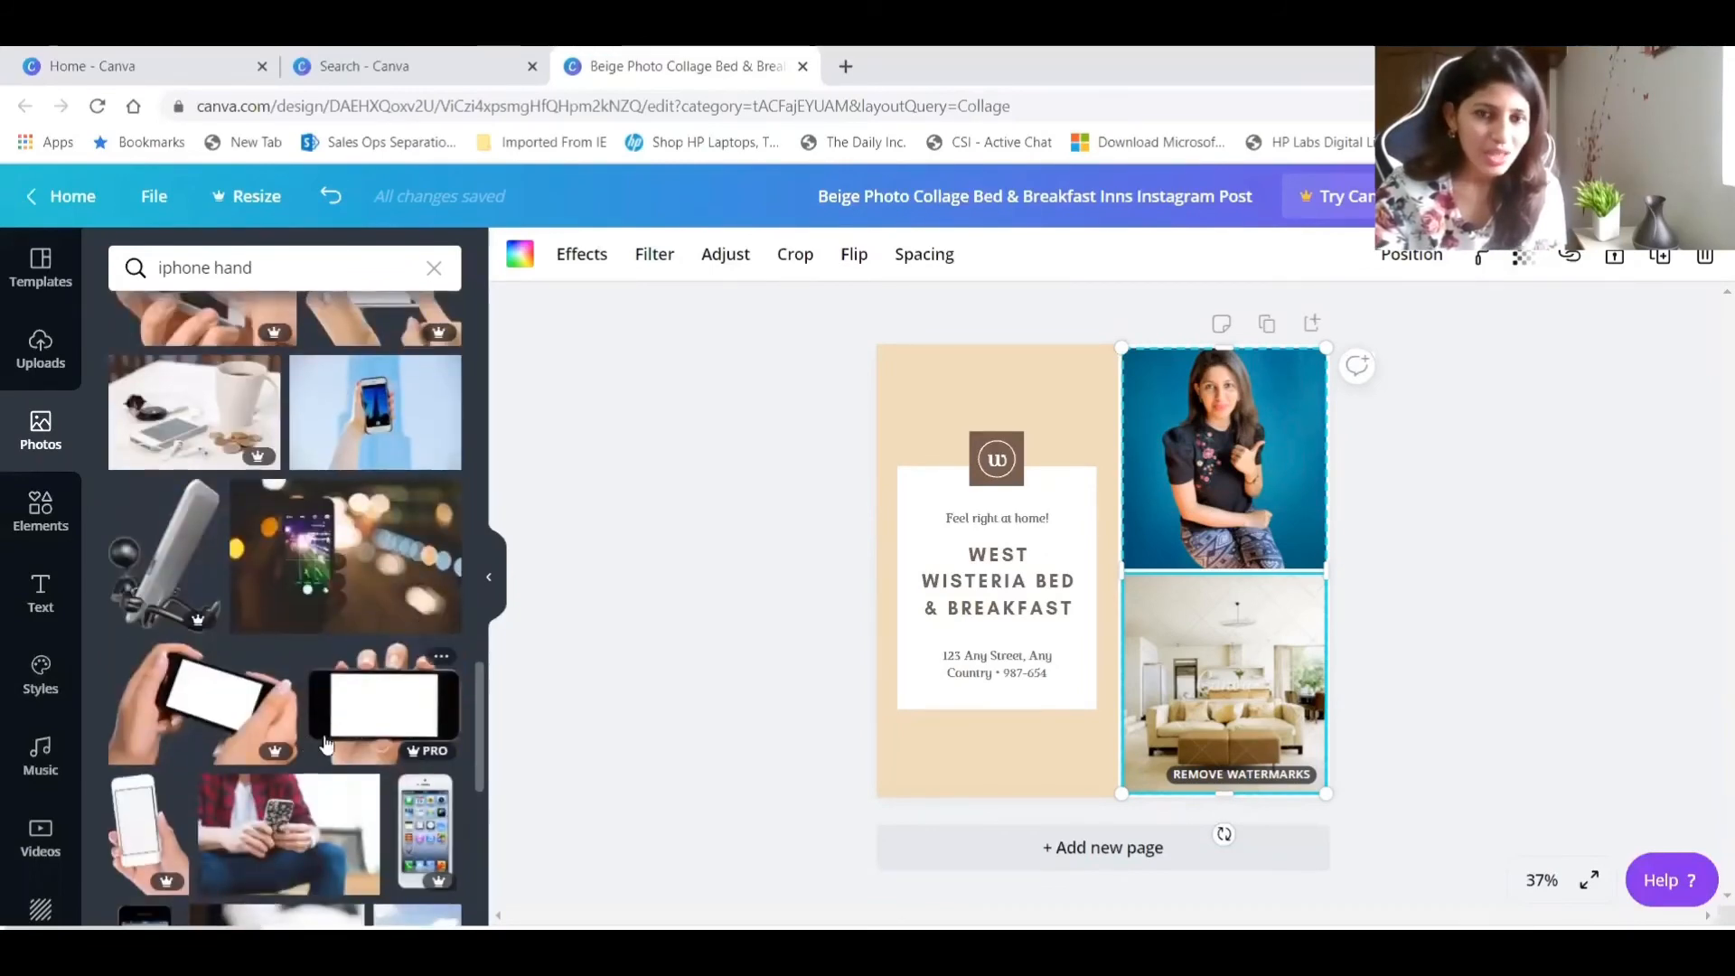
pyautogui.click(441, 656)
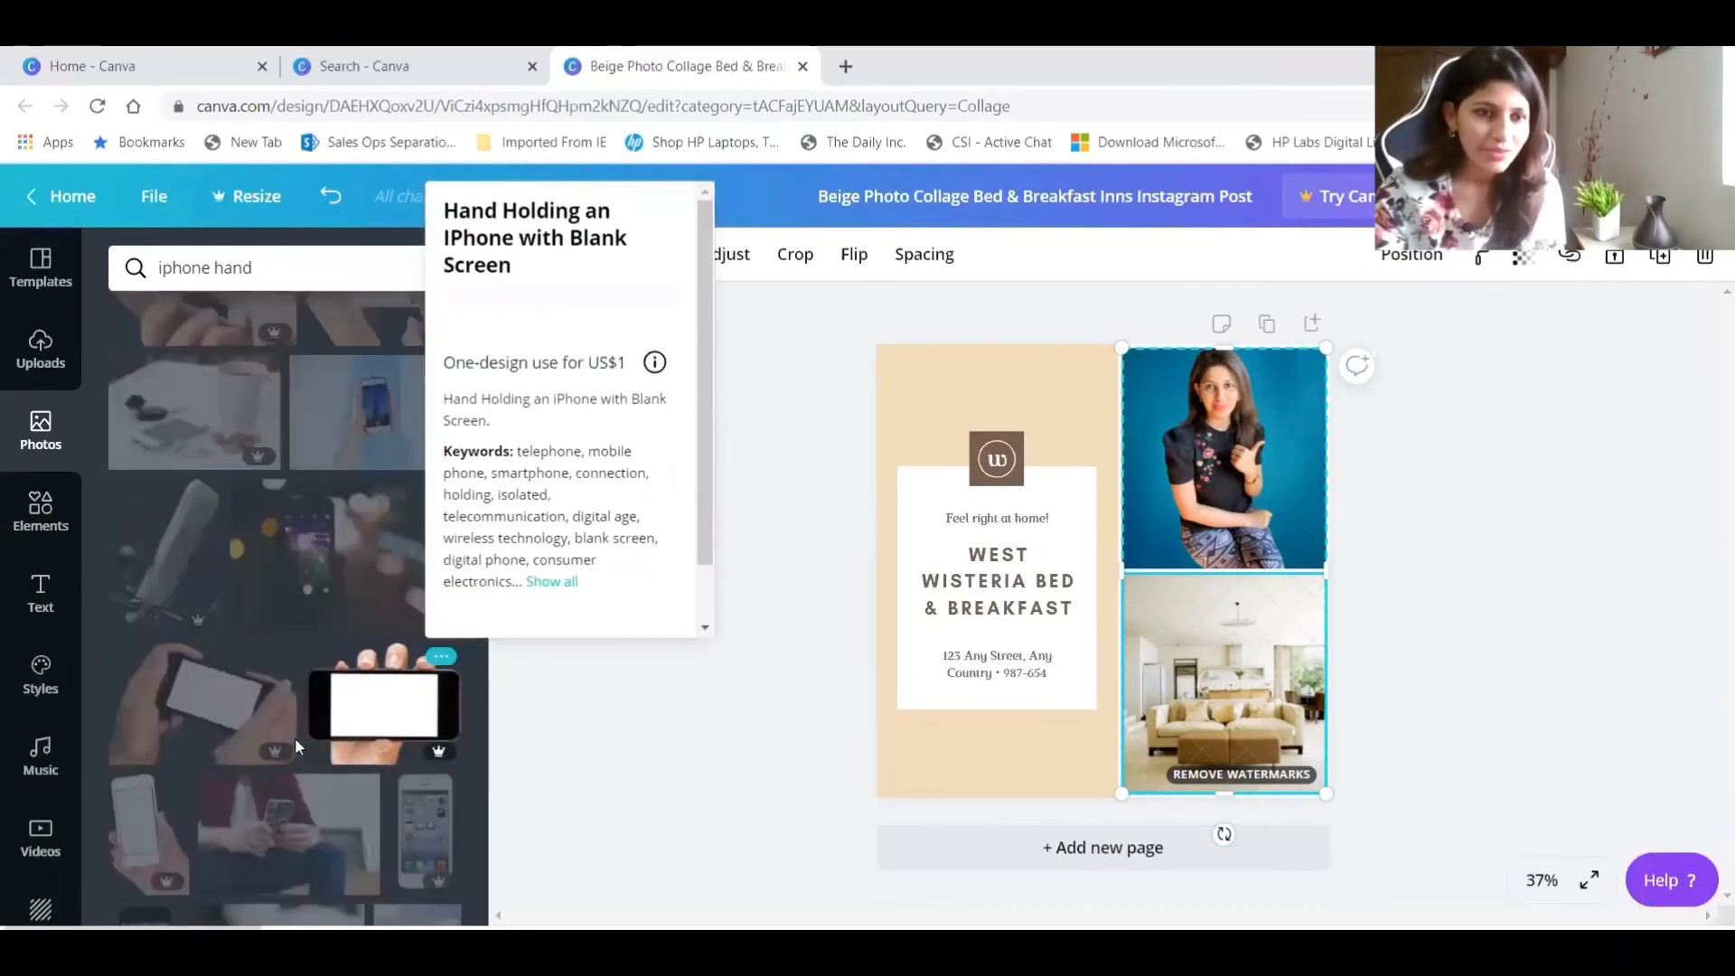
pyautogui.click(567, 767)
pyautogui.scroll(-5, 307, 726)
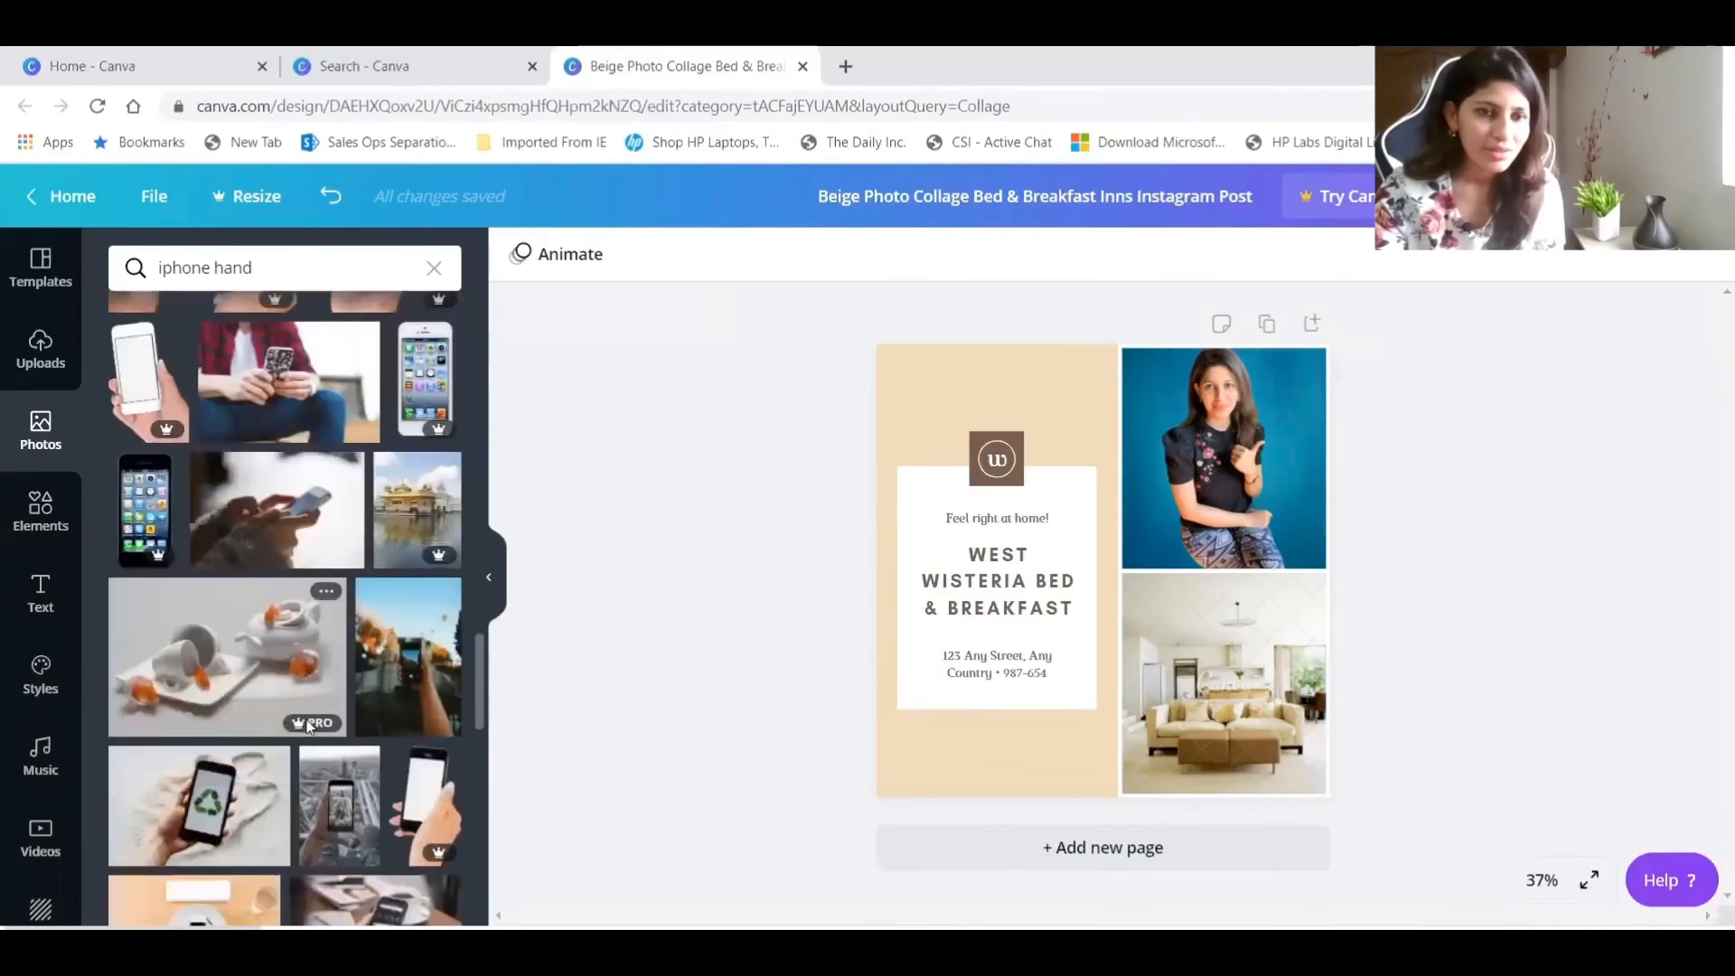
pyautogui.scroll(-3, 298, 723)
pyautogui.scroll(-2, 299, 728)
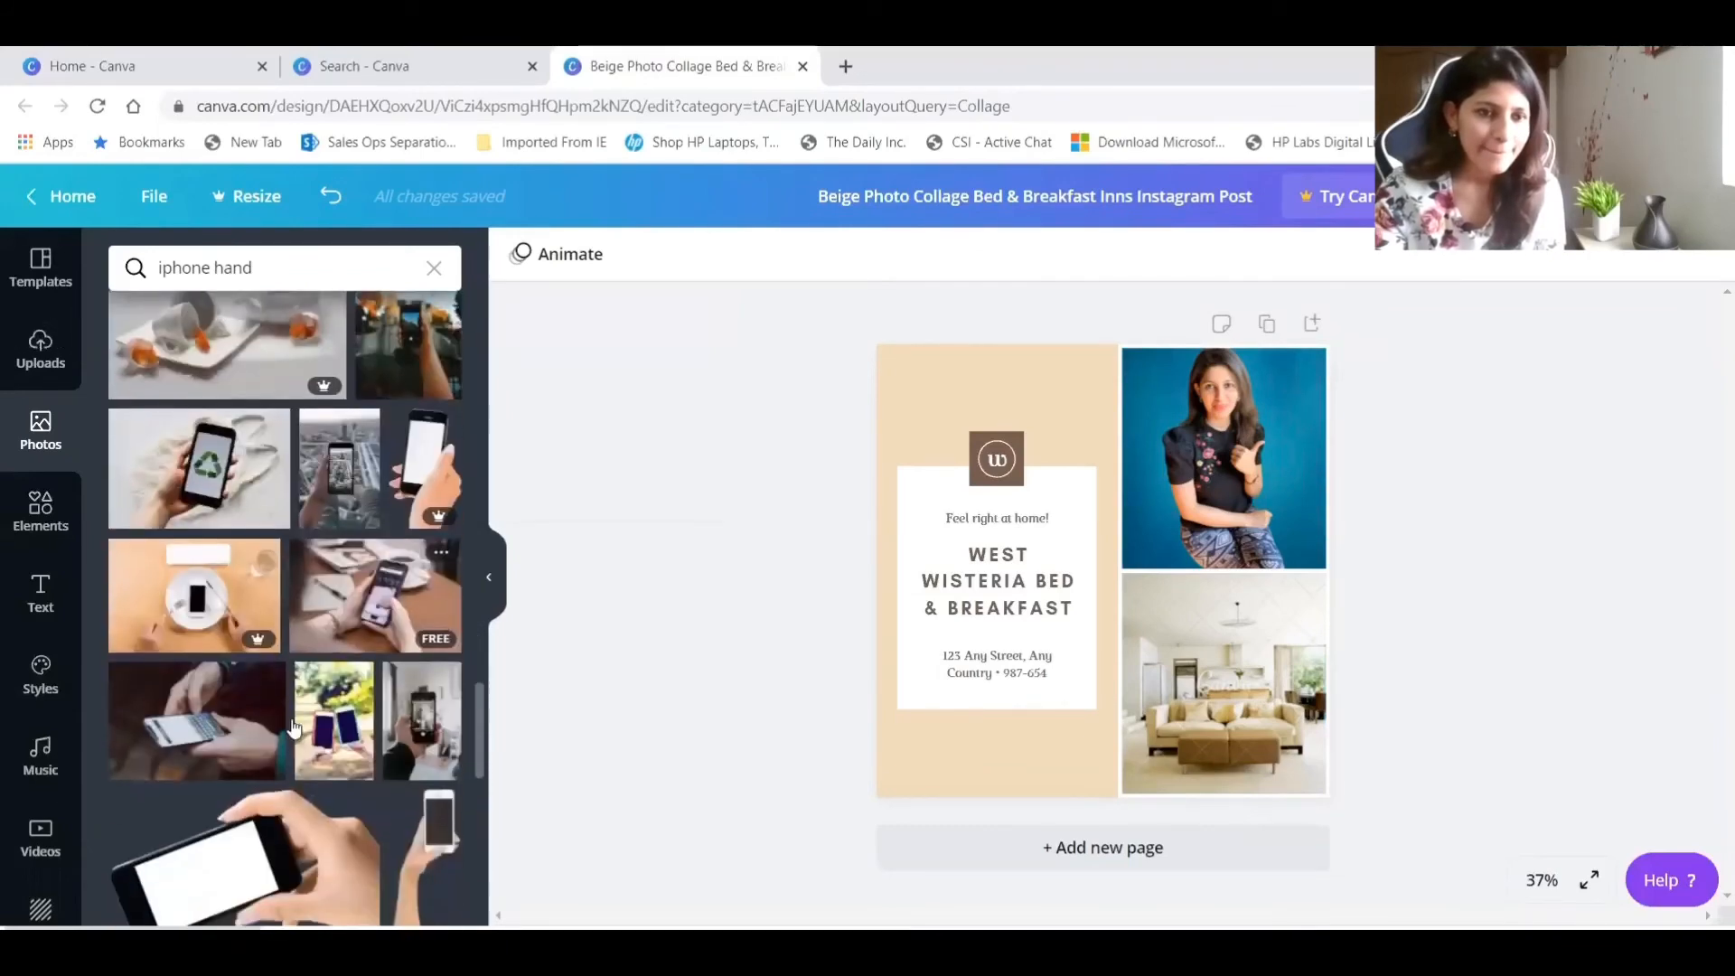
pyautogui.scroll(-2, 353, 730)
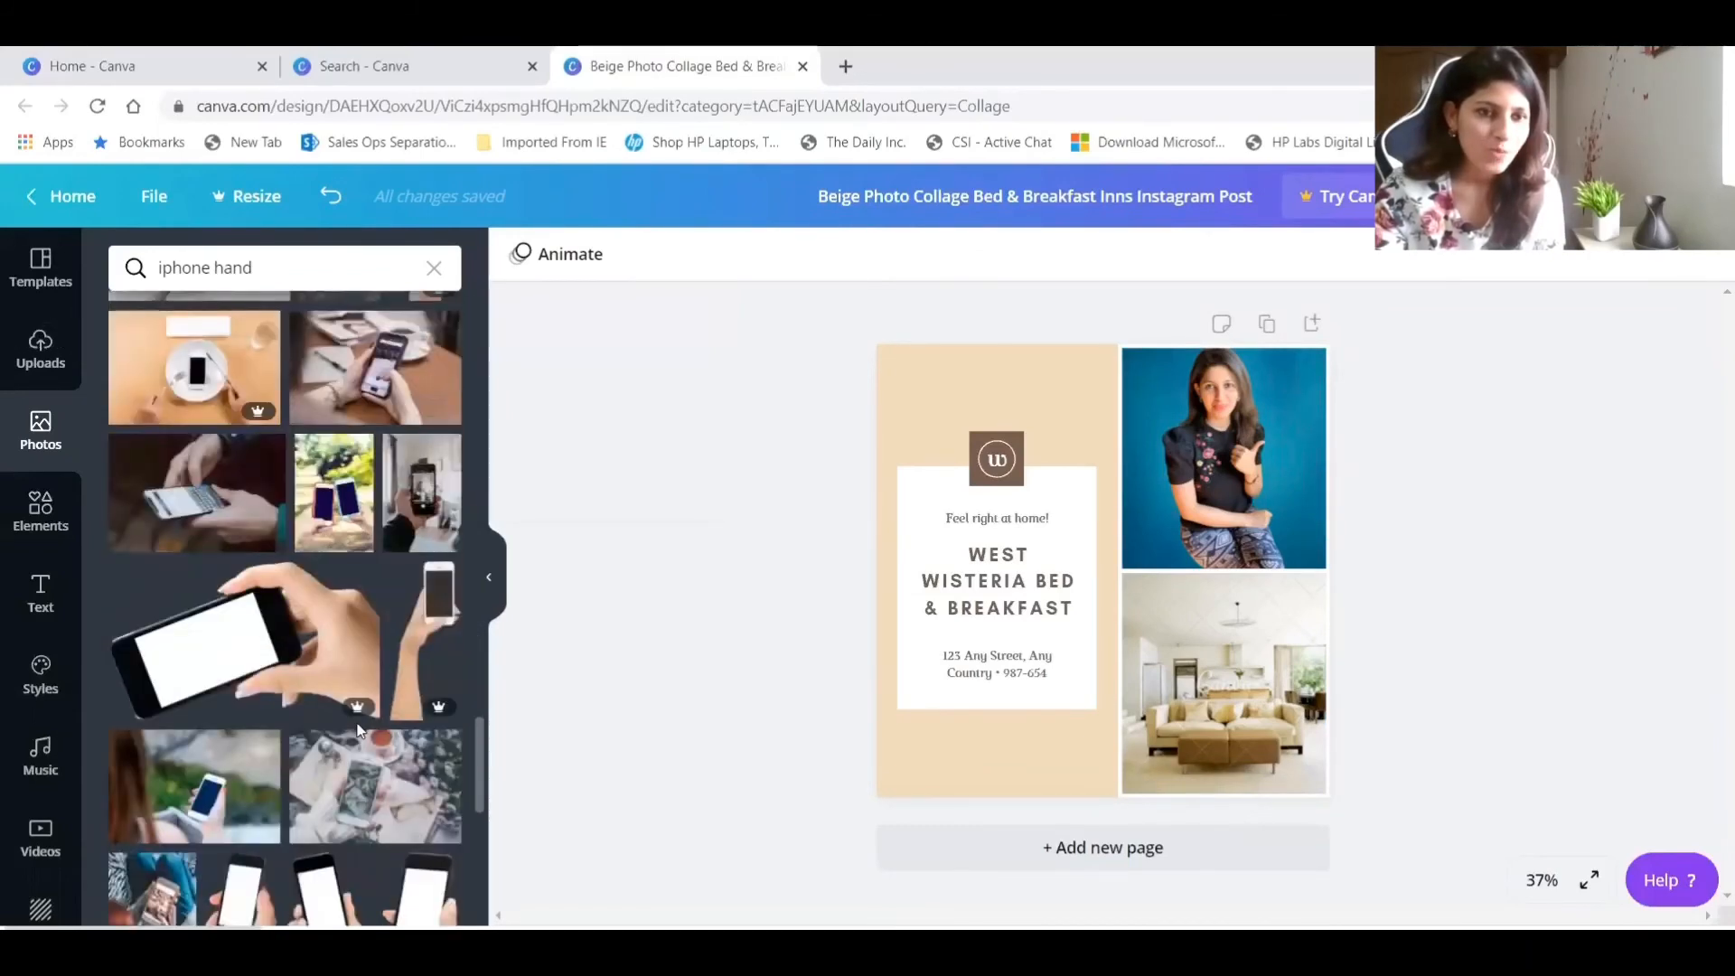
pyautogui.scroll(-3, 359, 730)
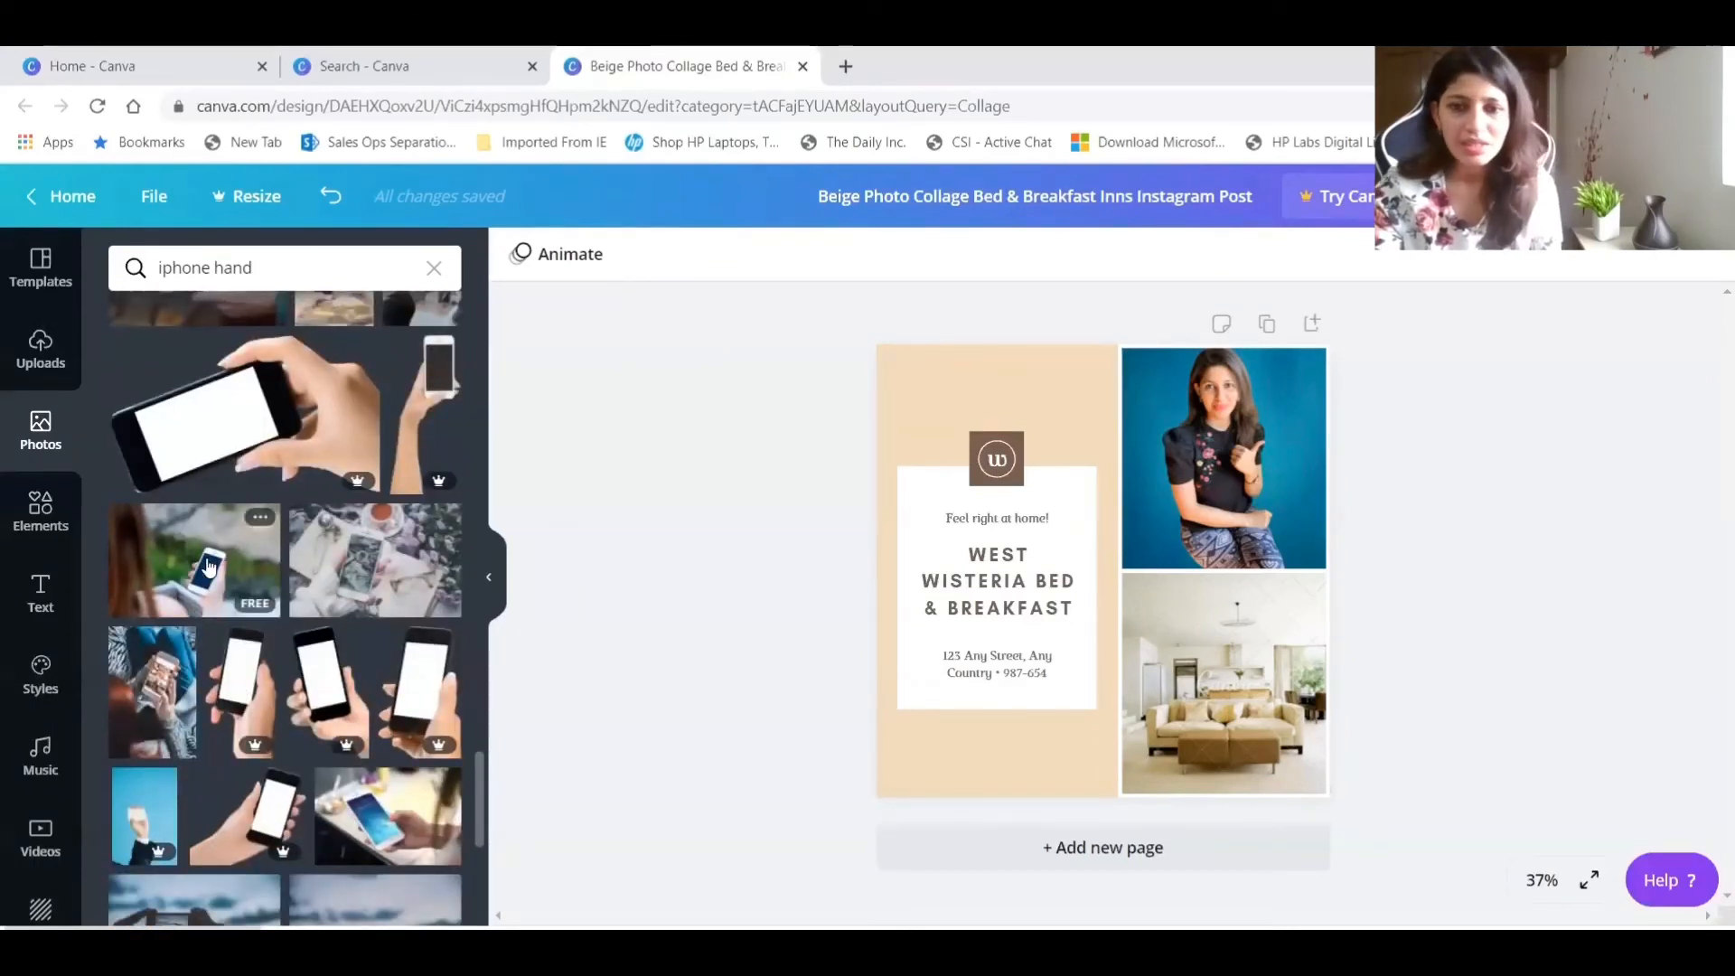
pyautogui.moveTo(208, 566); pyautogui.dragTo(1225, 683)
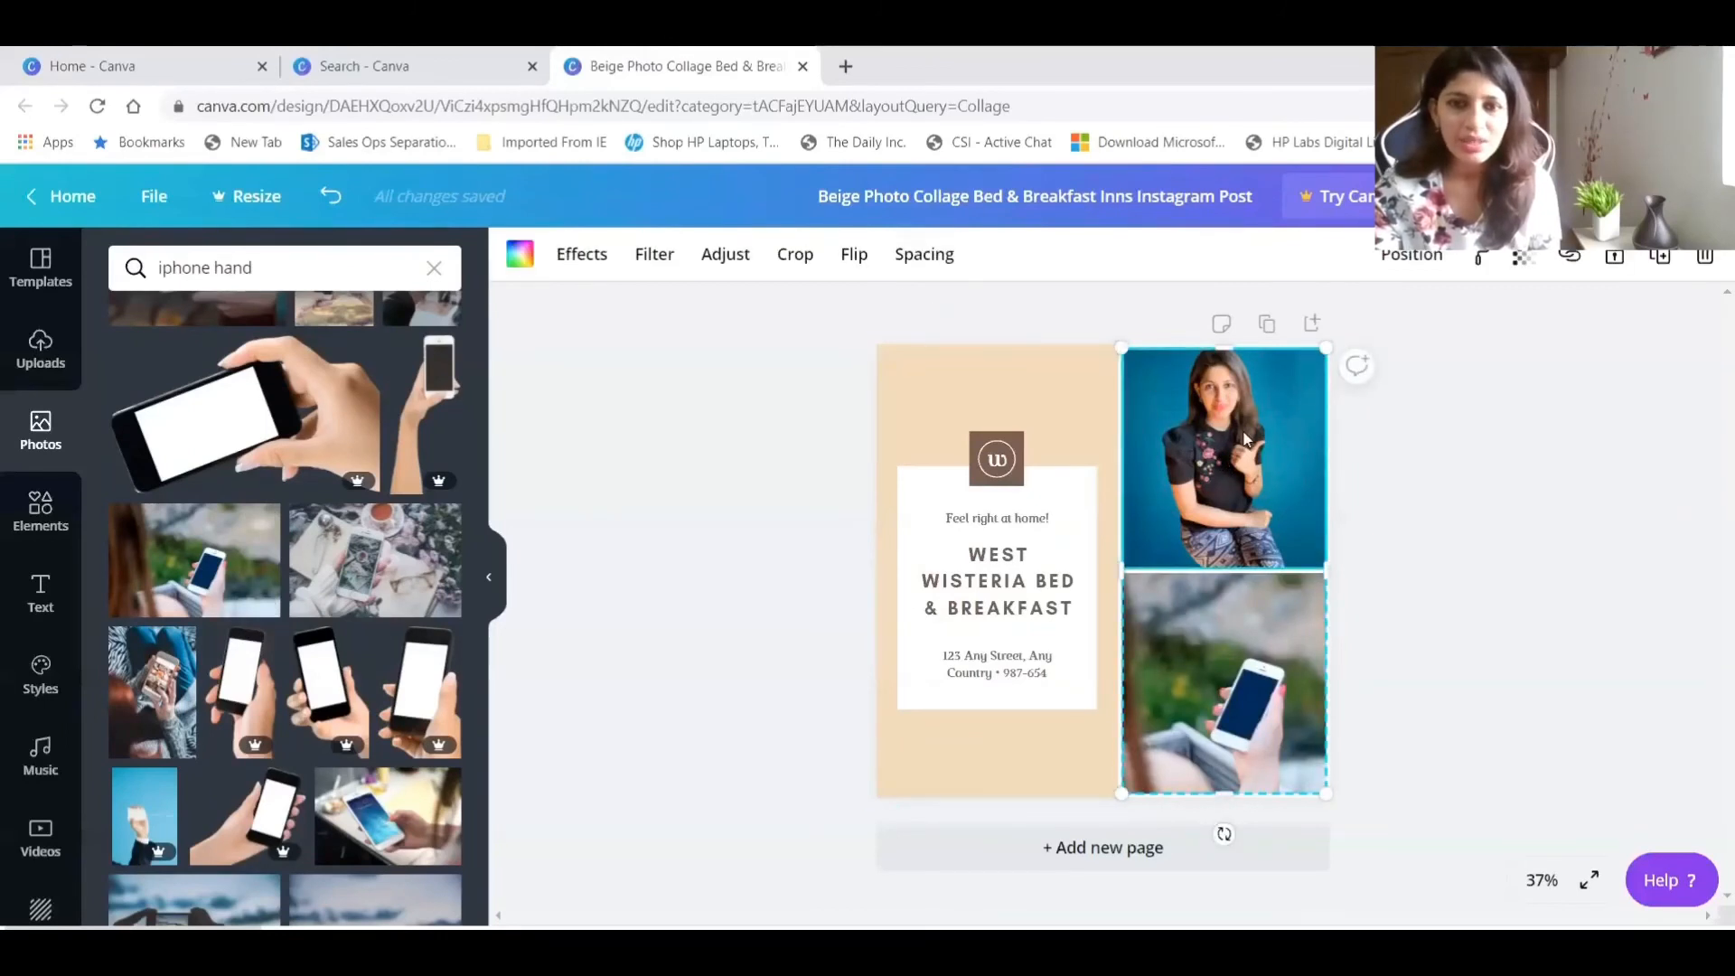
# Crop the portrait in the upper frame by enlarging and repositioning it so the face and upper body fill the frame.
pyautogui.click(795, 254)
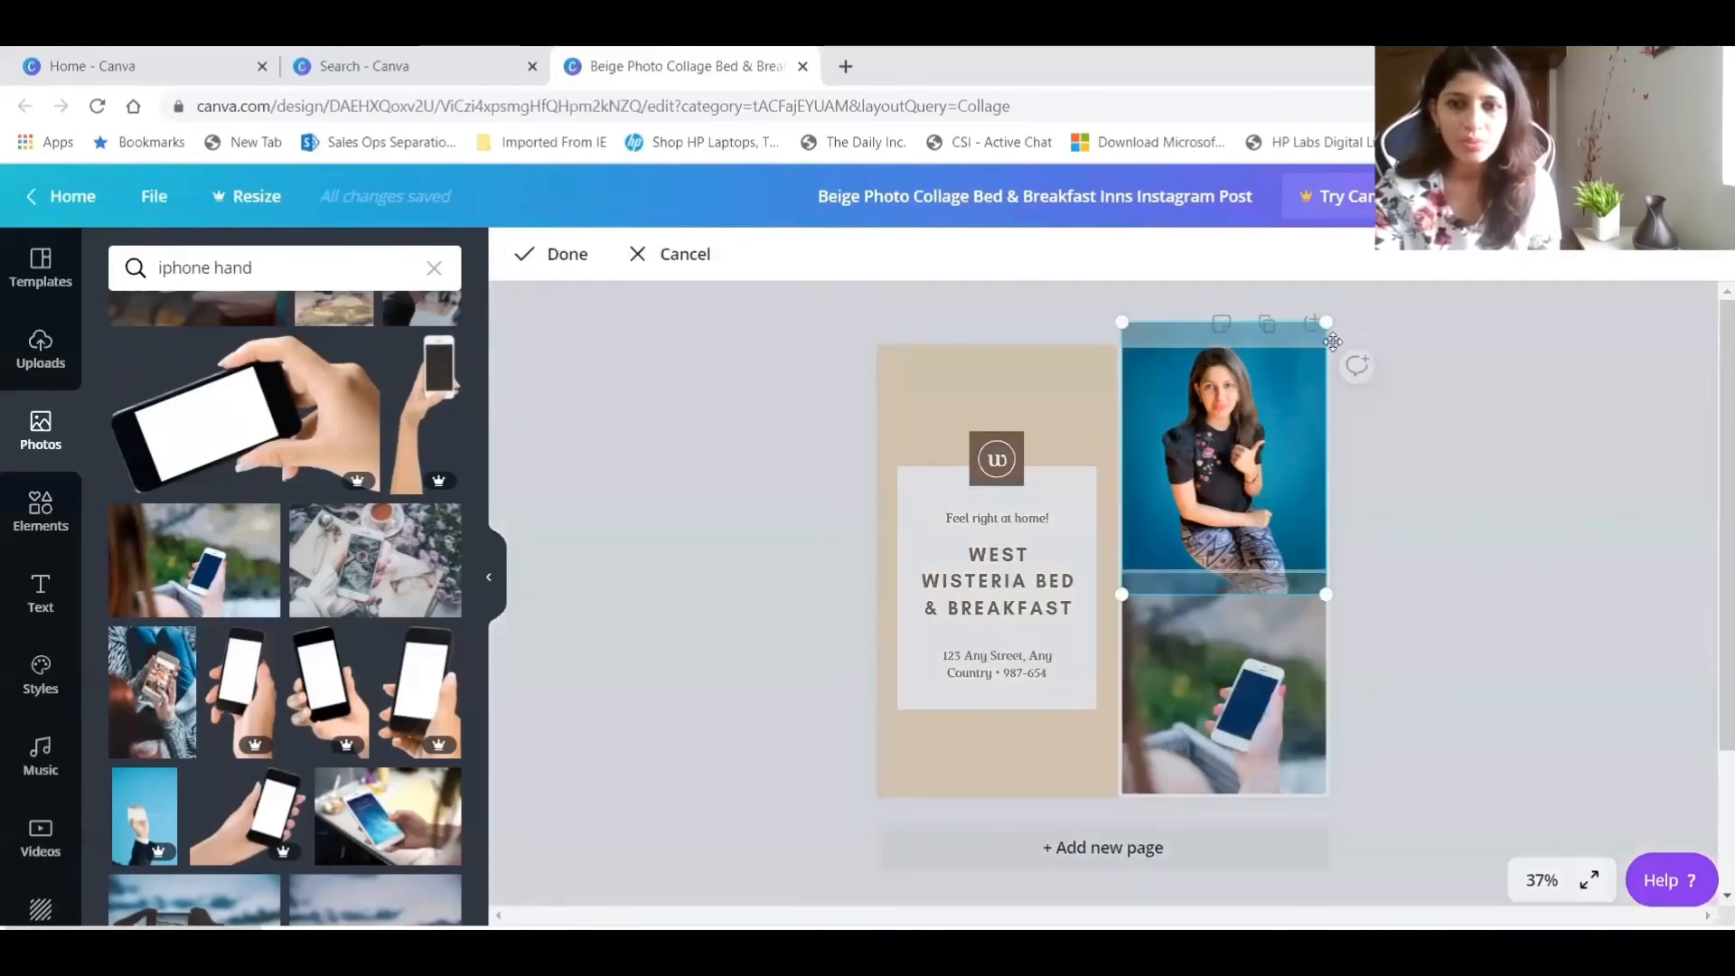
pyautogui.moveTo(1323, 323); pyautogui.dragTo(1428, 190)
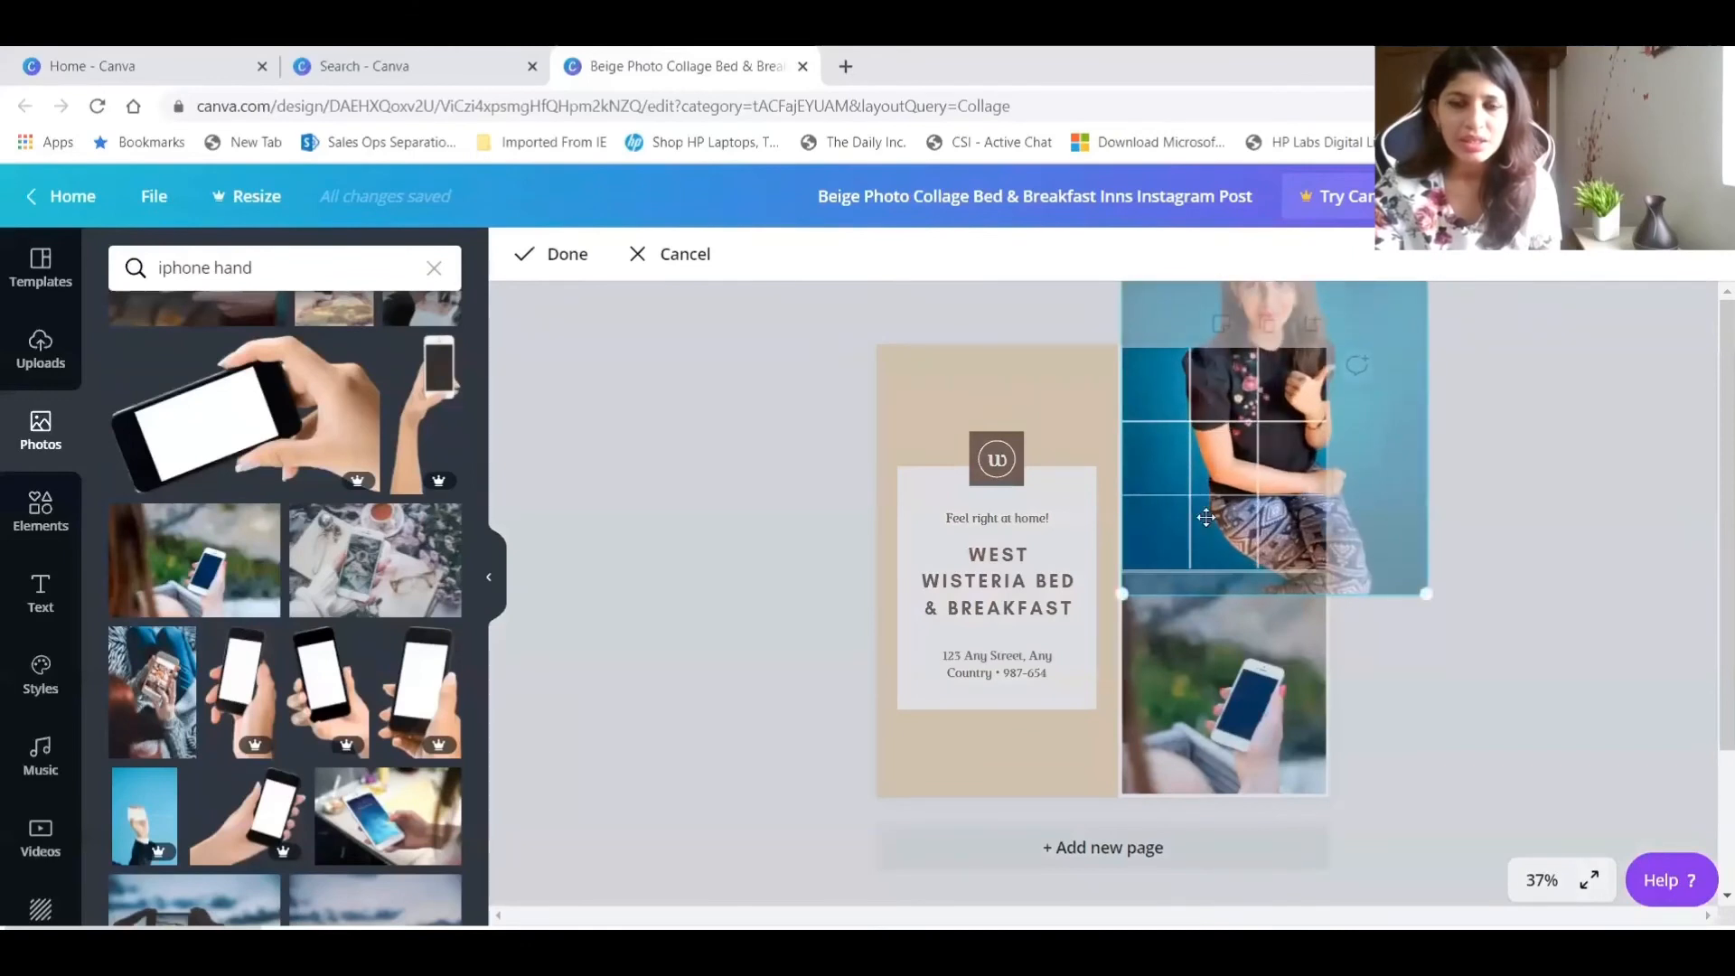
pyautogui.moveTo(1207, 517); pyautogui.dragTo(1176, 608)
pyautogui.moveTo(1179, 618); pyautogui.dragTo(1181, 608)
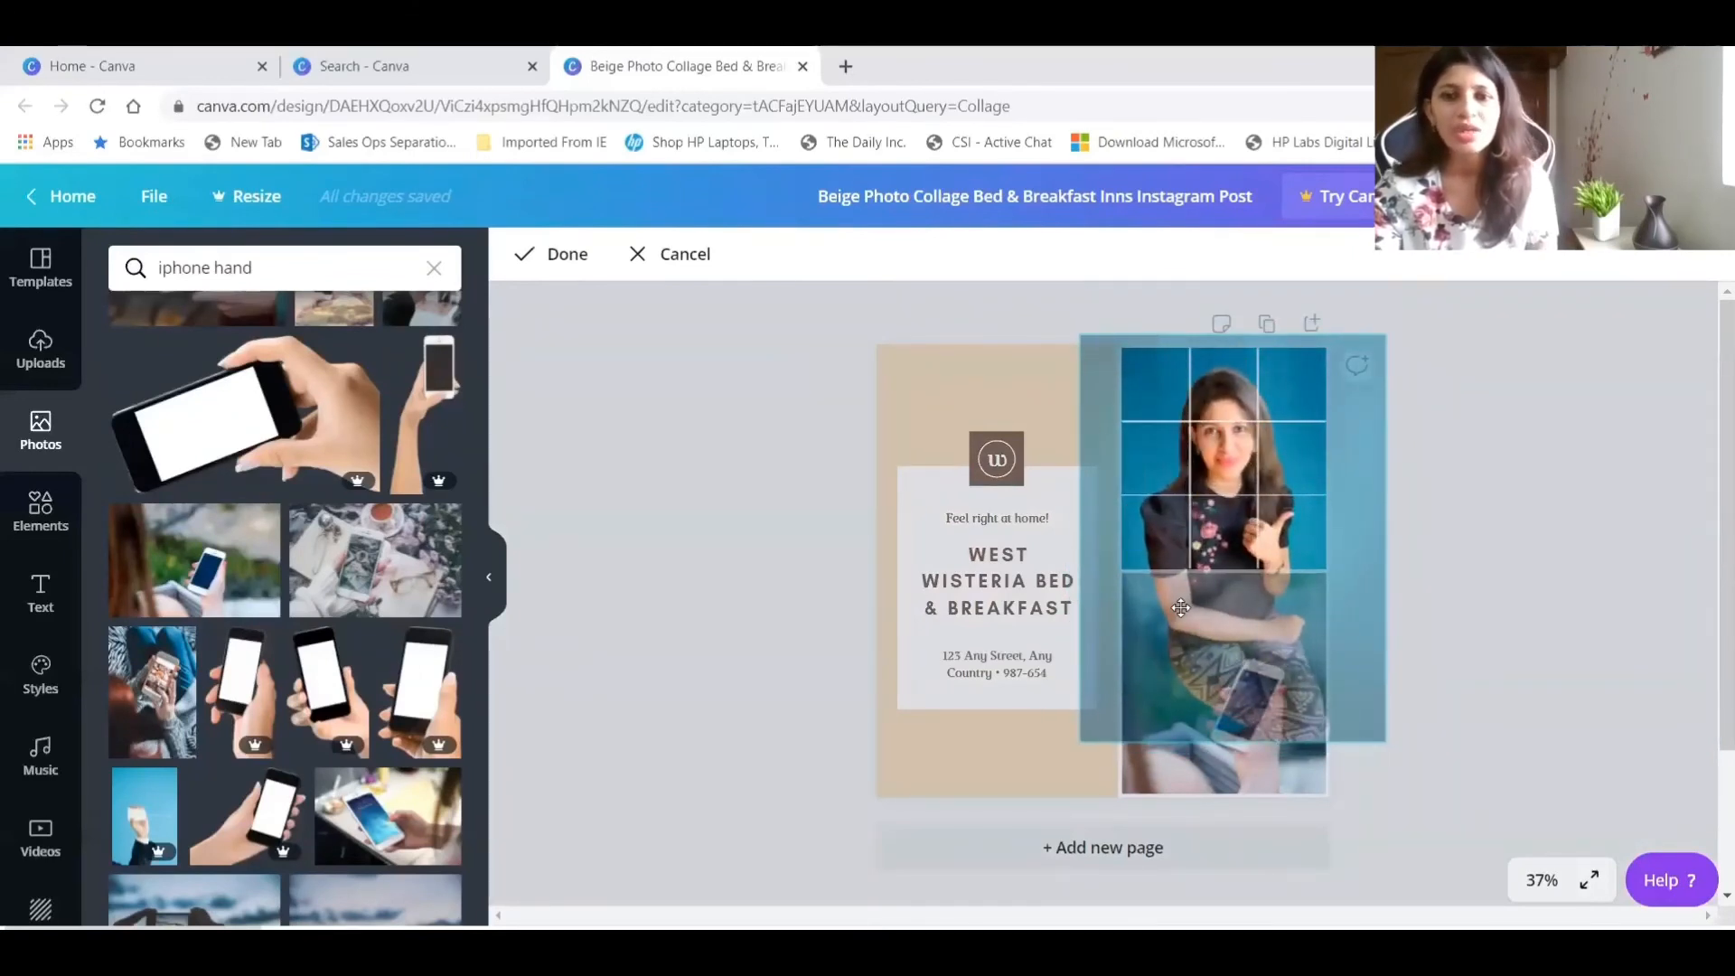
pyautogui.click(555, 254)
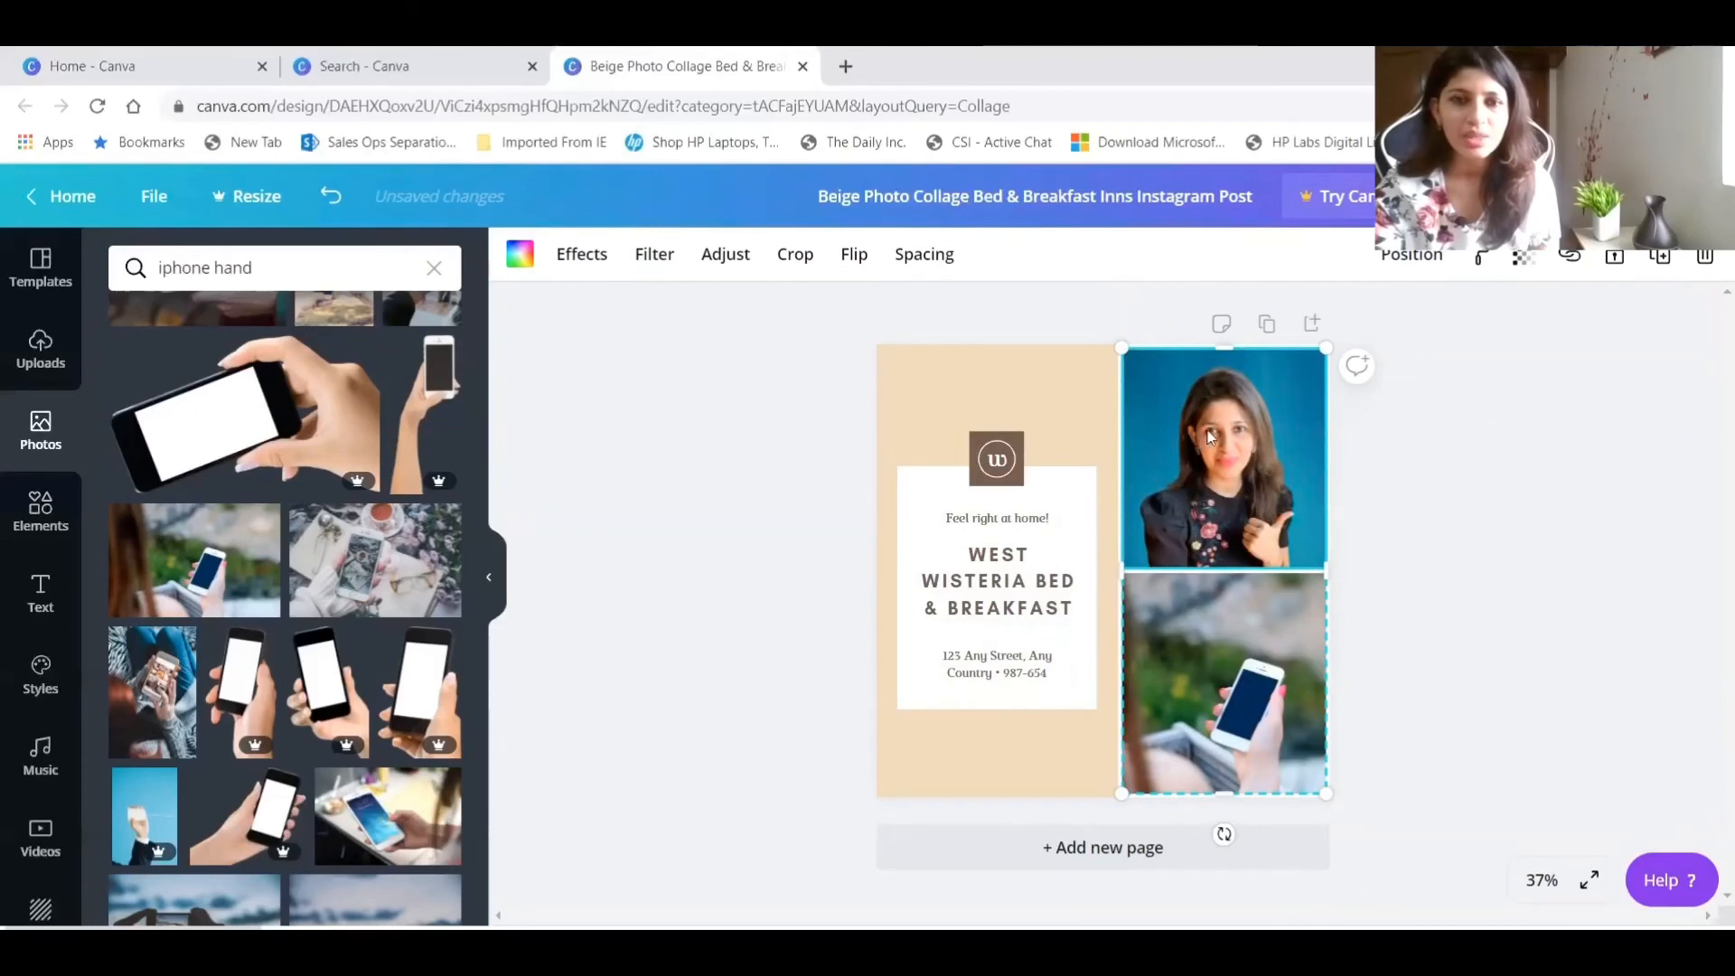
# Flip the portrait in the upper frame horizontally.
pyautogui.click(856, 258)
pyautogui.click(901, 318)
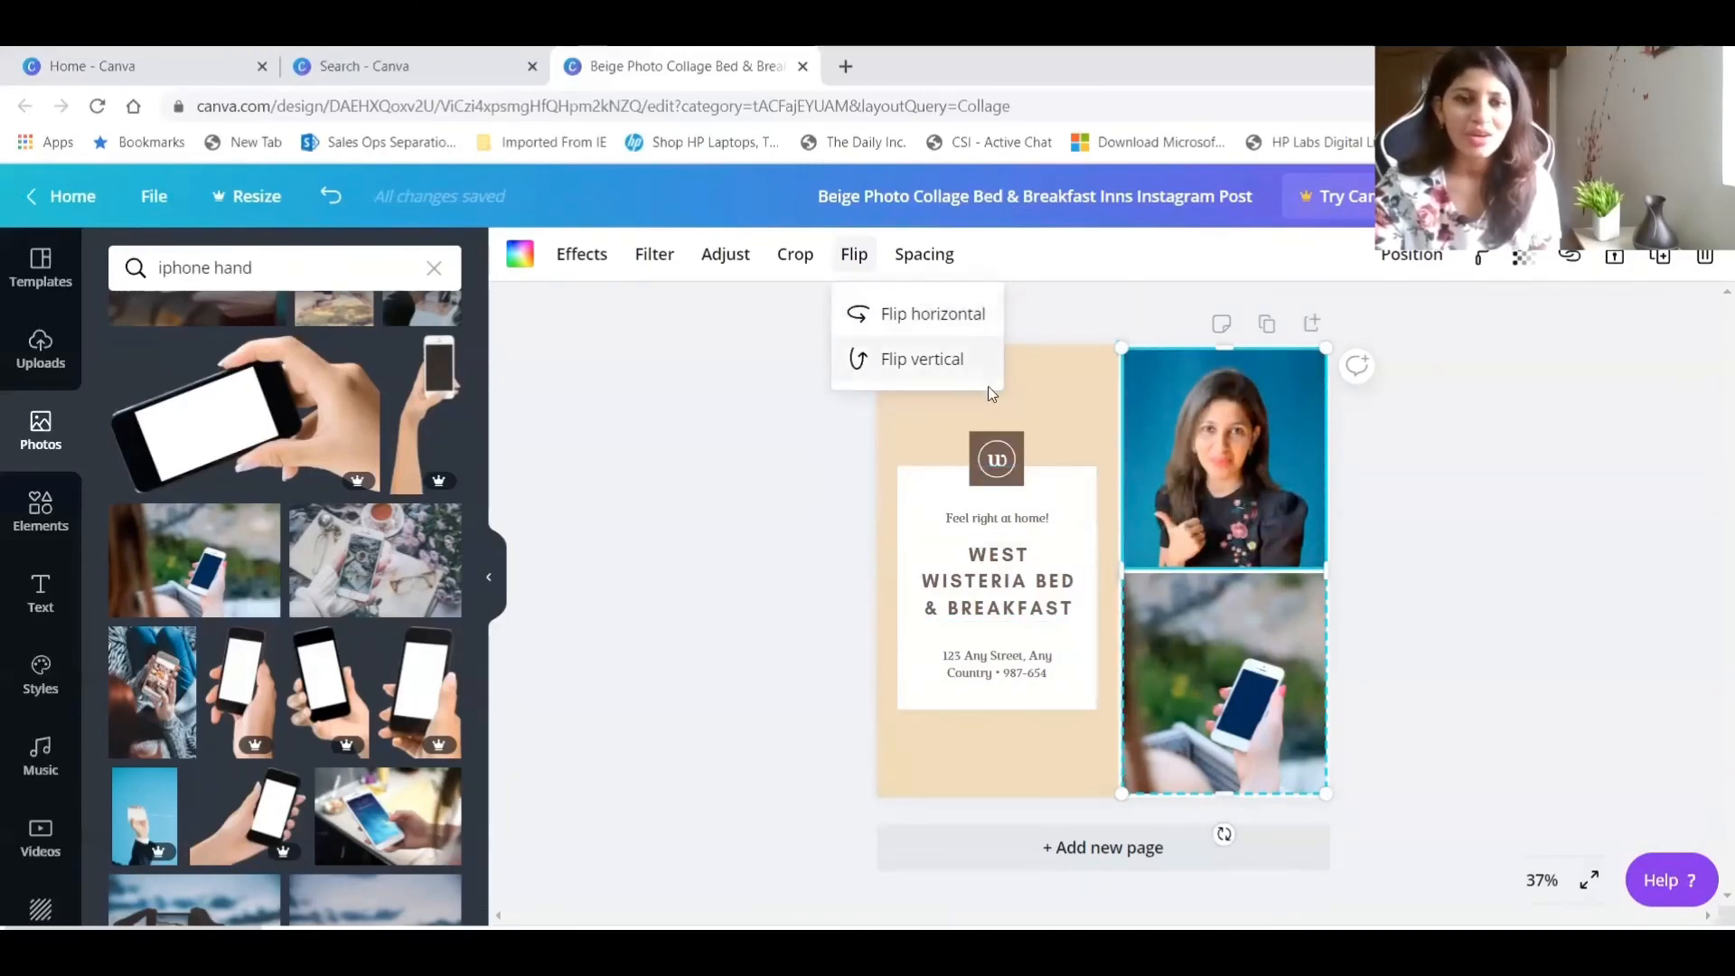
pyautogui.click(1096, 314)
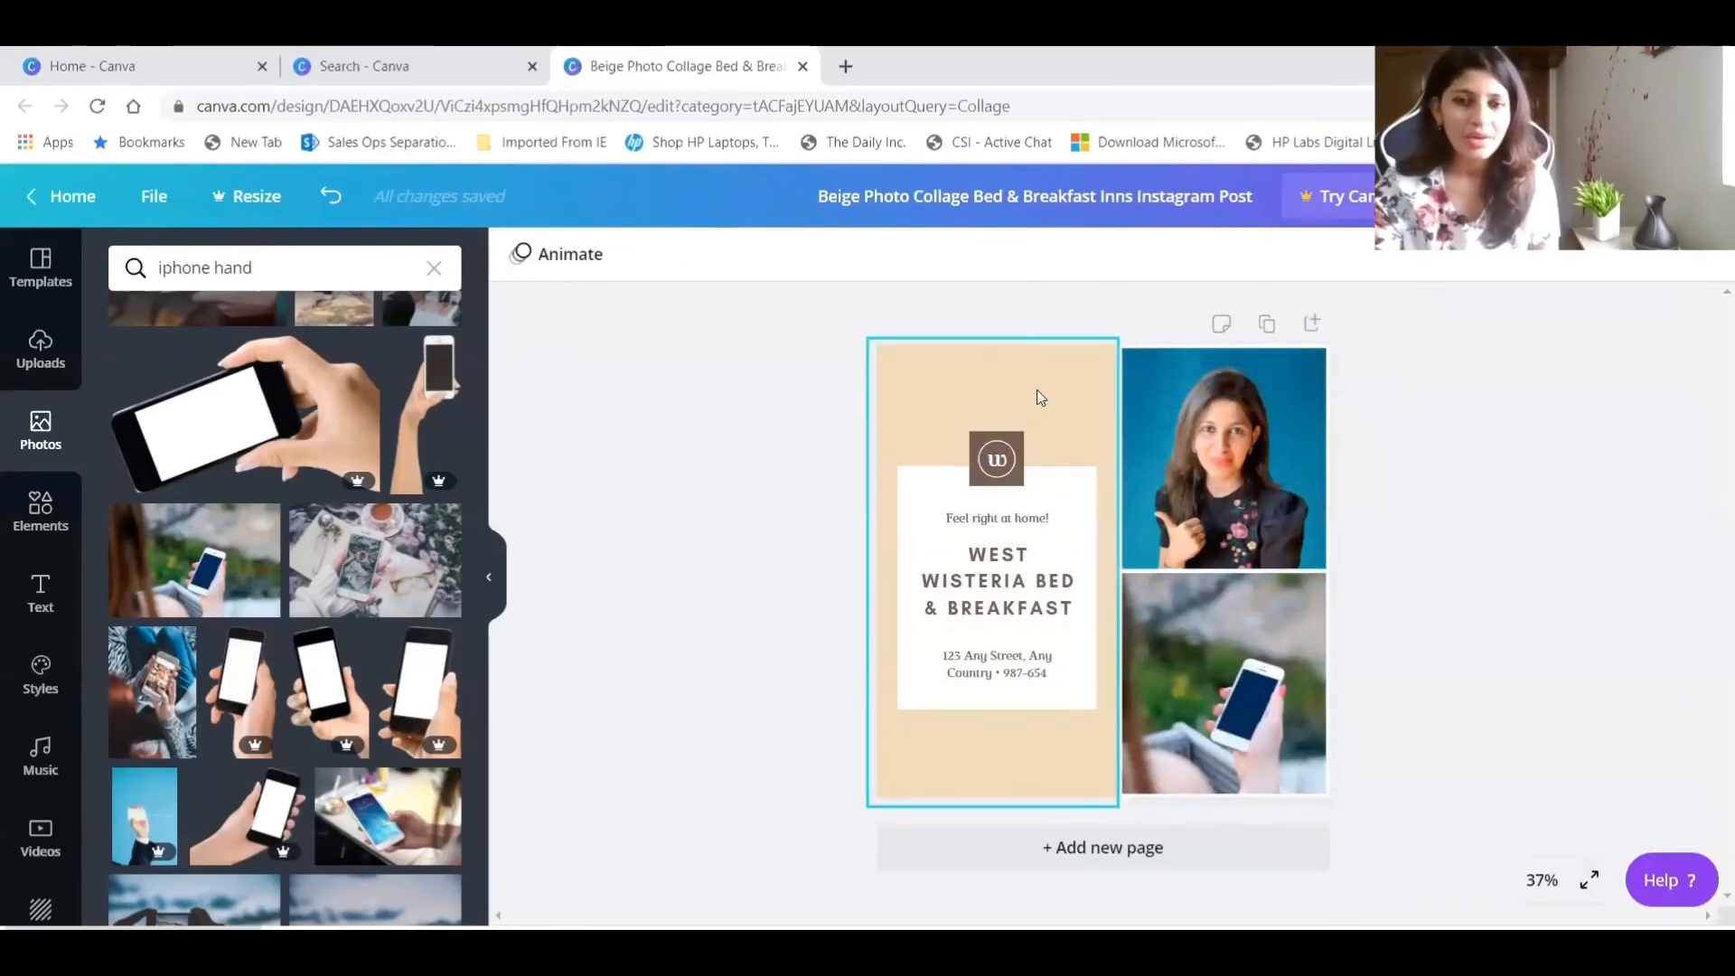
# Recolour the beige panel behind the text with the near-black shade from the portrait's photo colours.
pyautogui.click(989, 380)
pyautogui.click(522, 256)
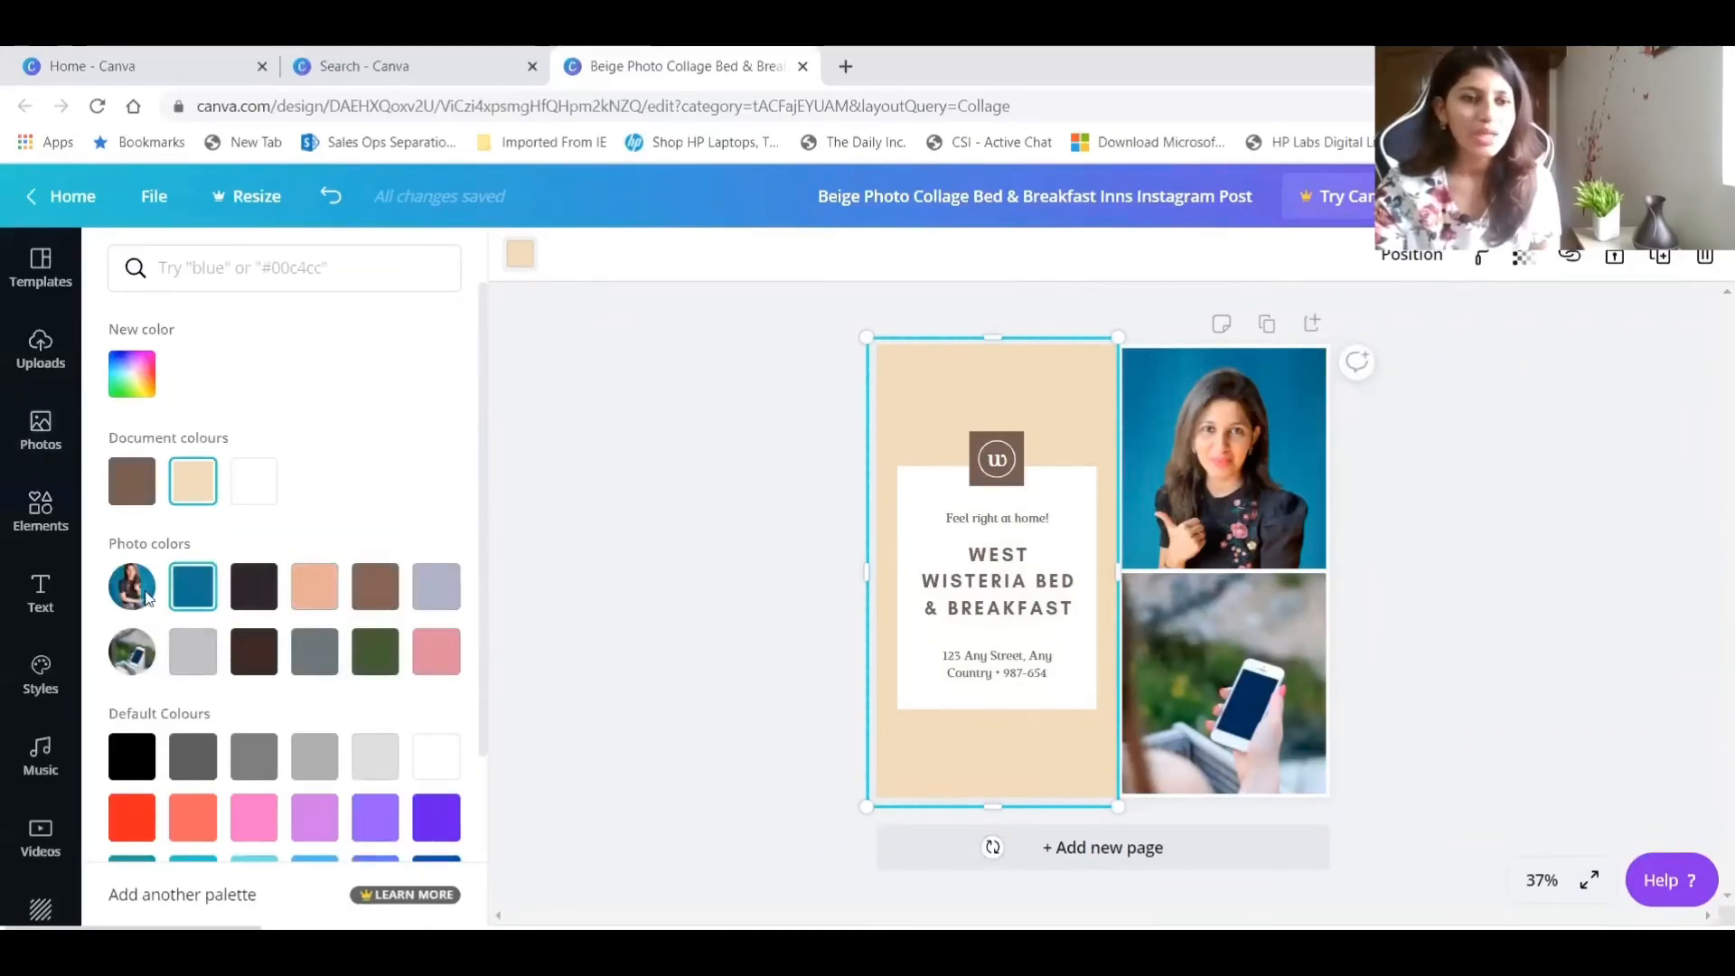
pyautogui.click(363, 586)
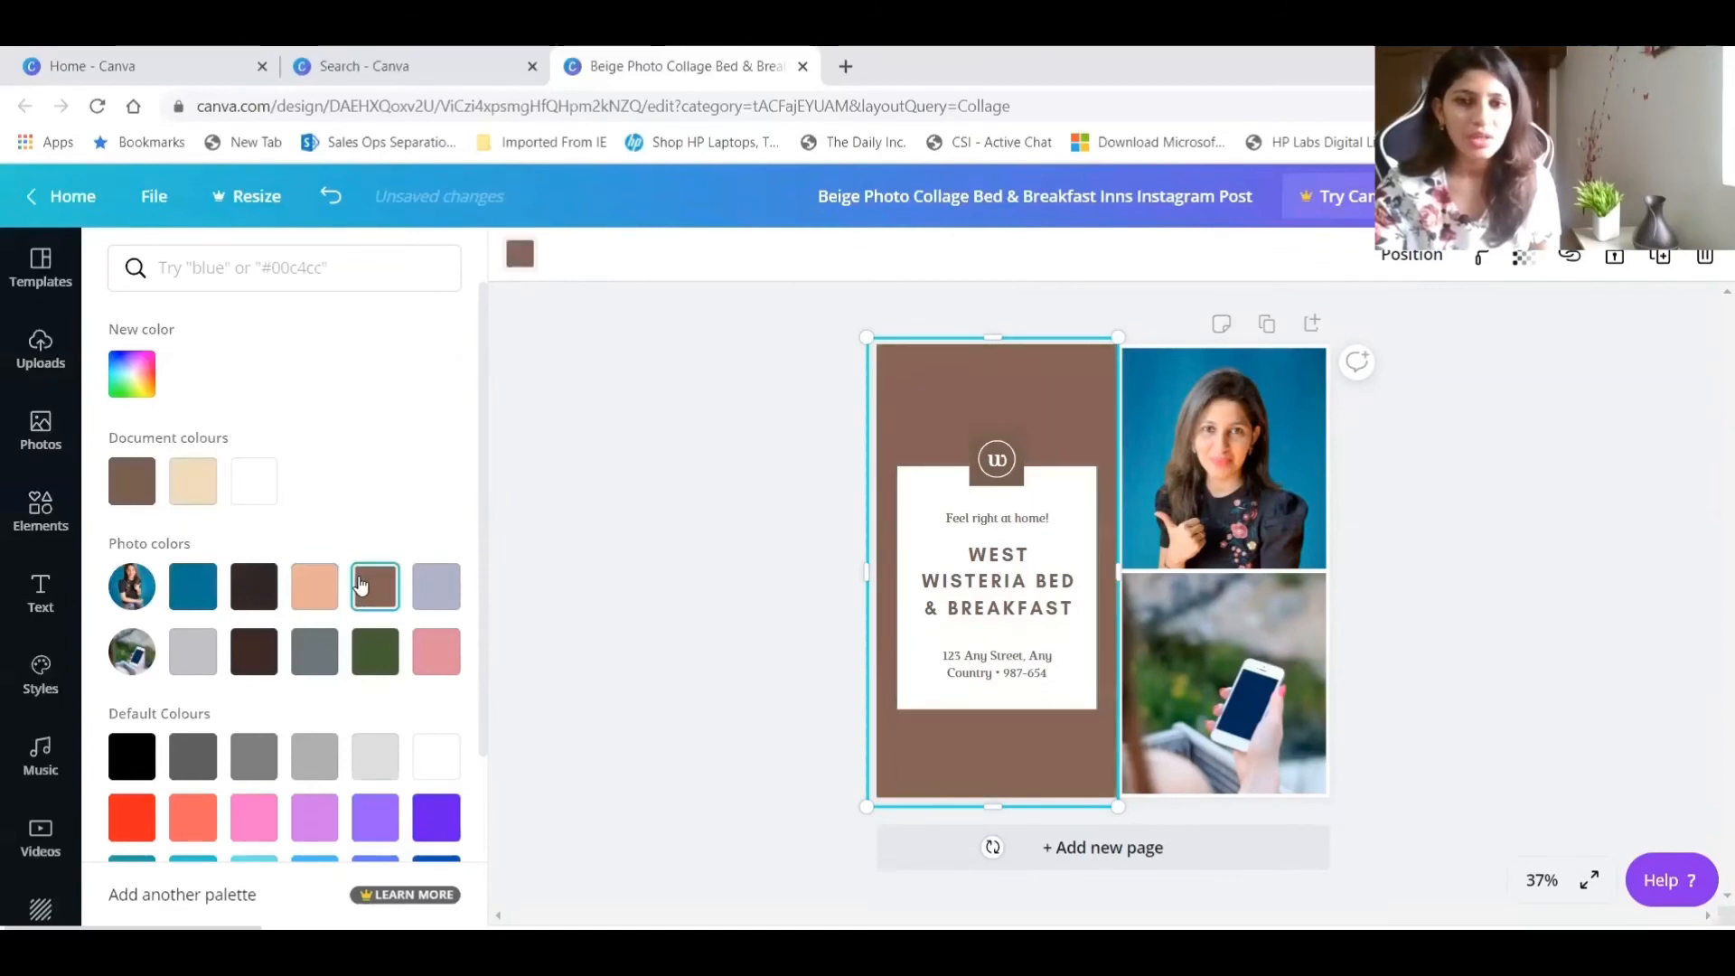
pyautogui.click(253, 586)
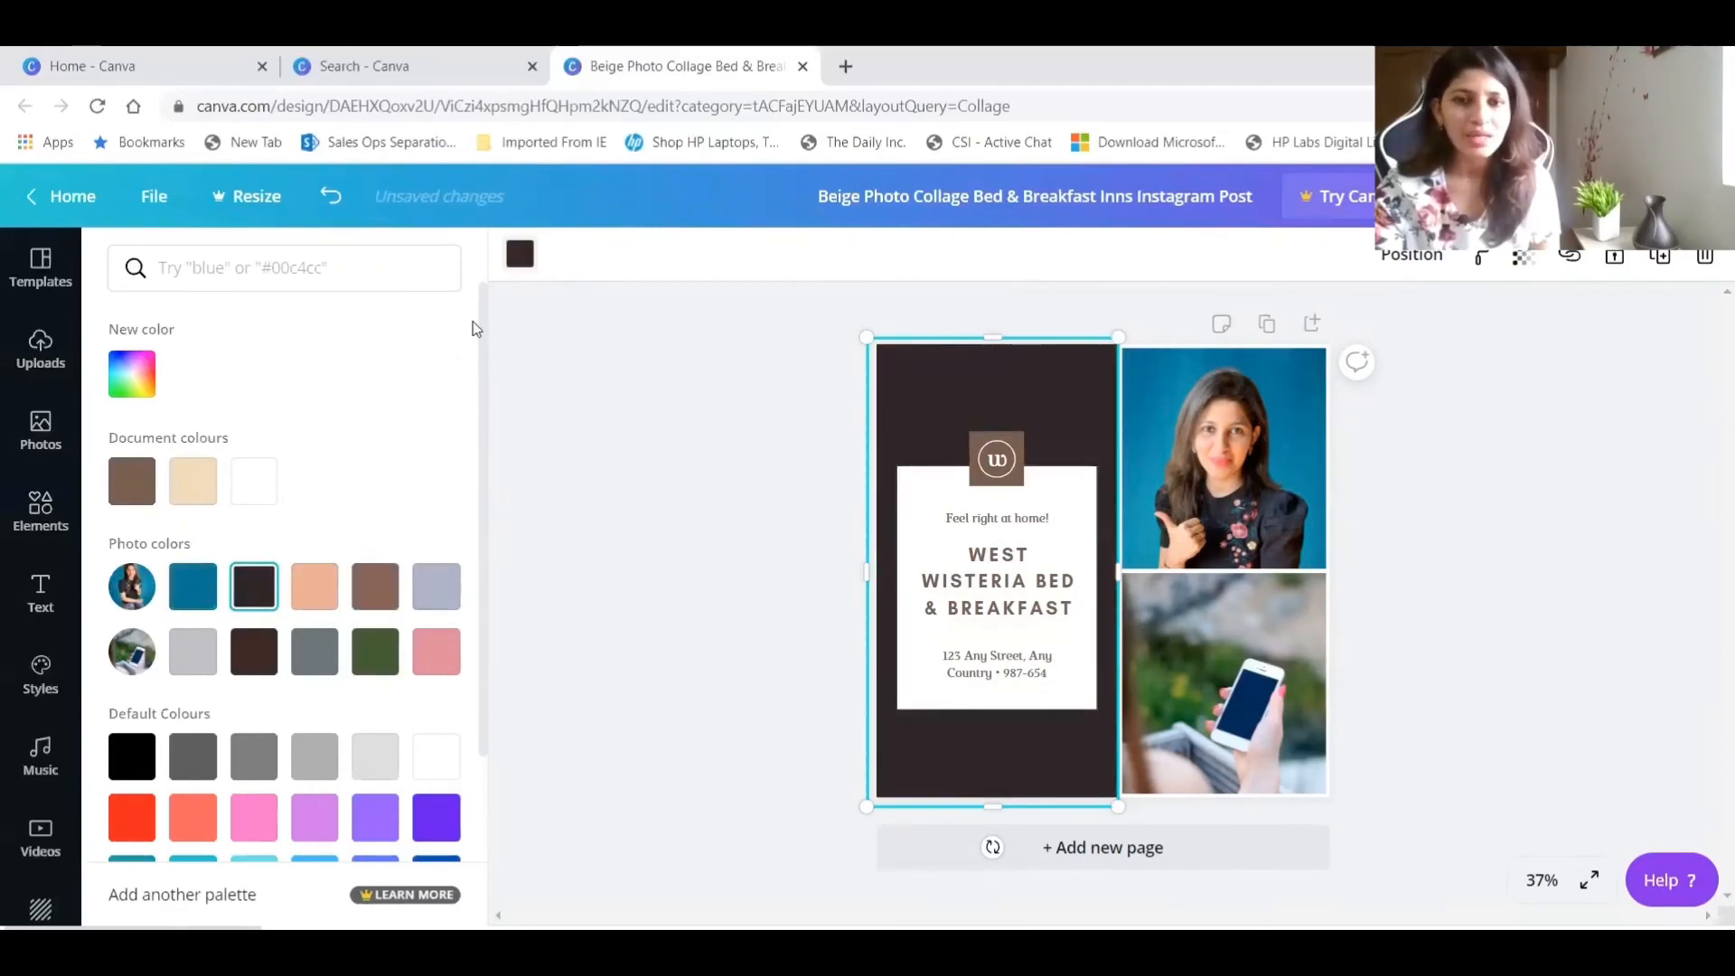
pyautogui.click(720, 383)
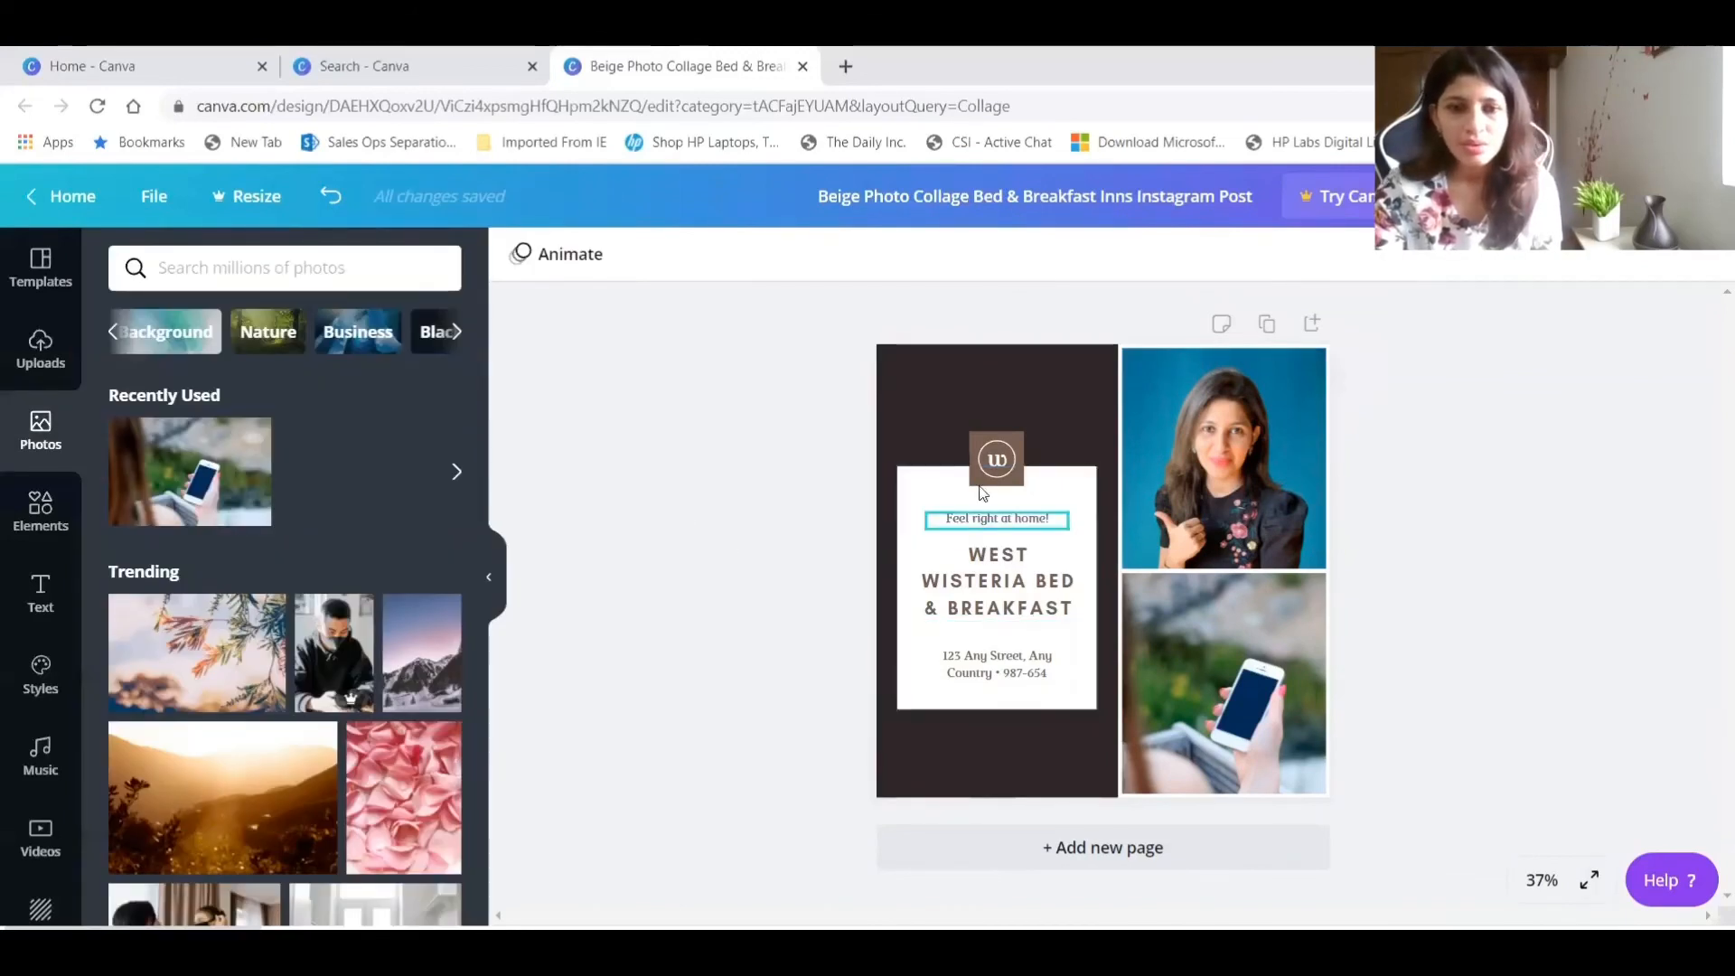
# Delete the logo above the white text box, including its letter, brown square and circle outline.
pyautogui.click(997, 460)
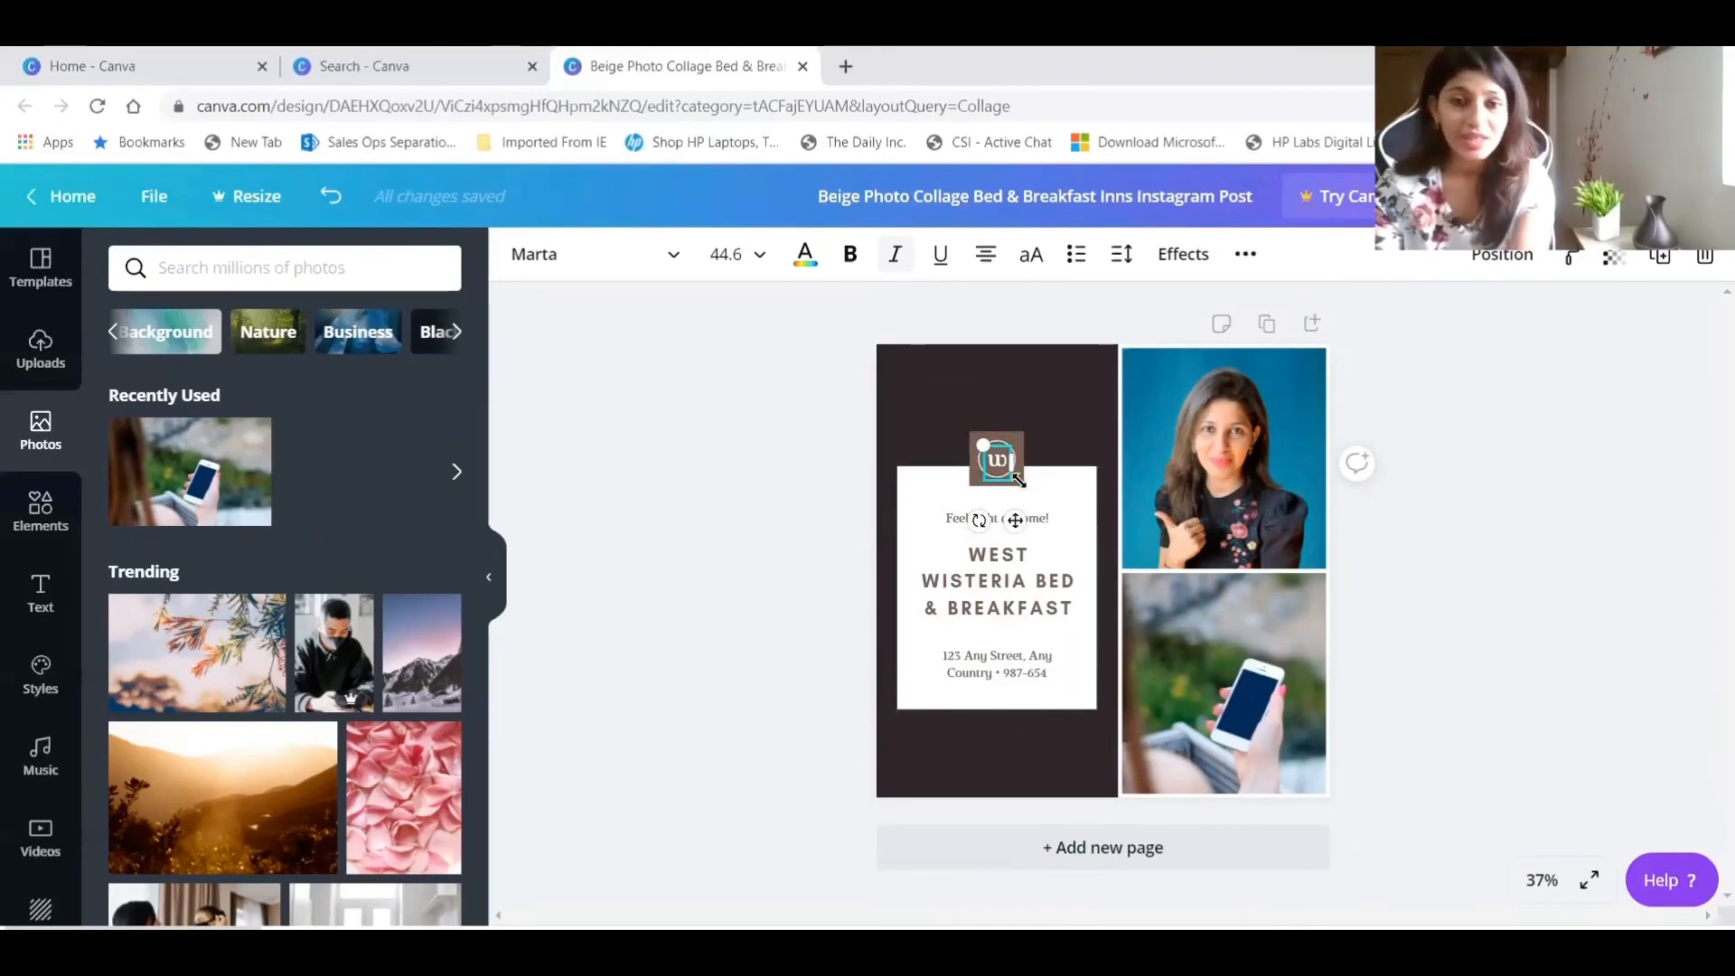
pyautogui.press('Delete')
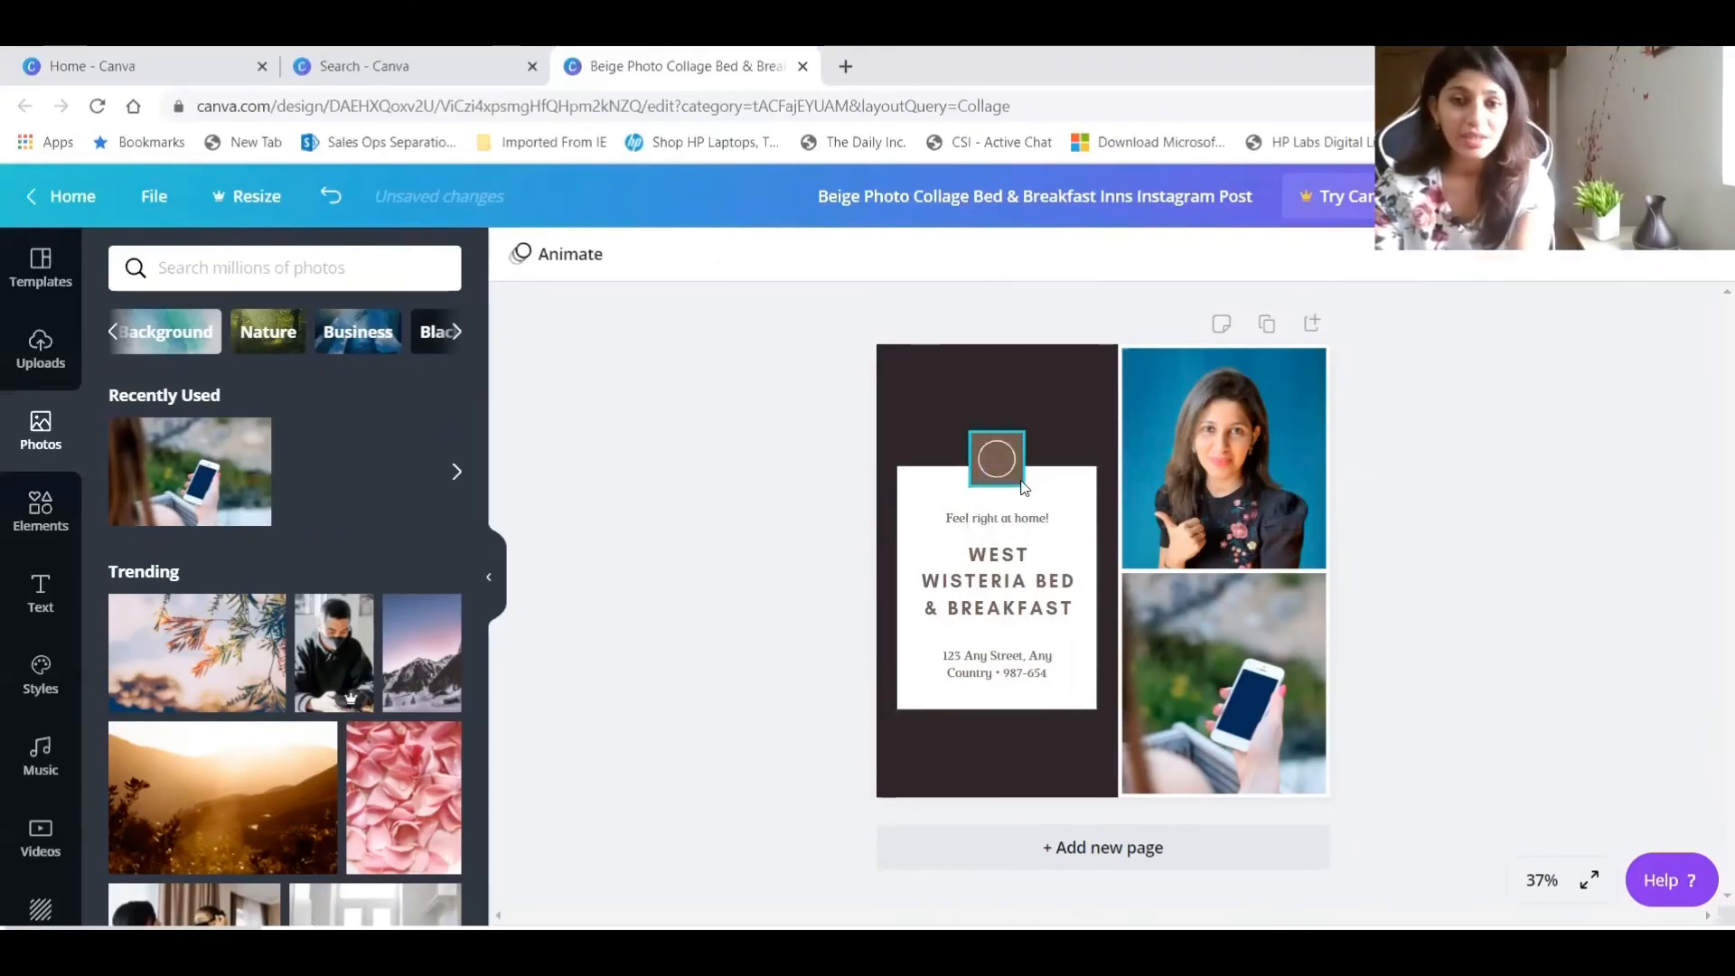
pyautogui.click(1016, 434)
pyautogui.press('Delete')
pyautogui.click(1004, 448)
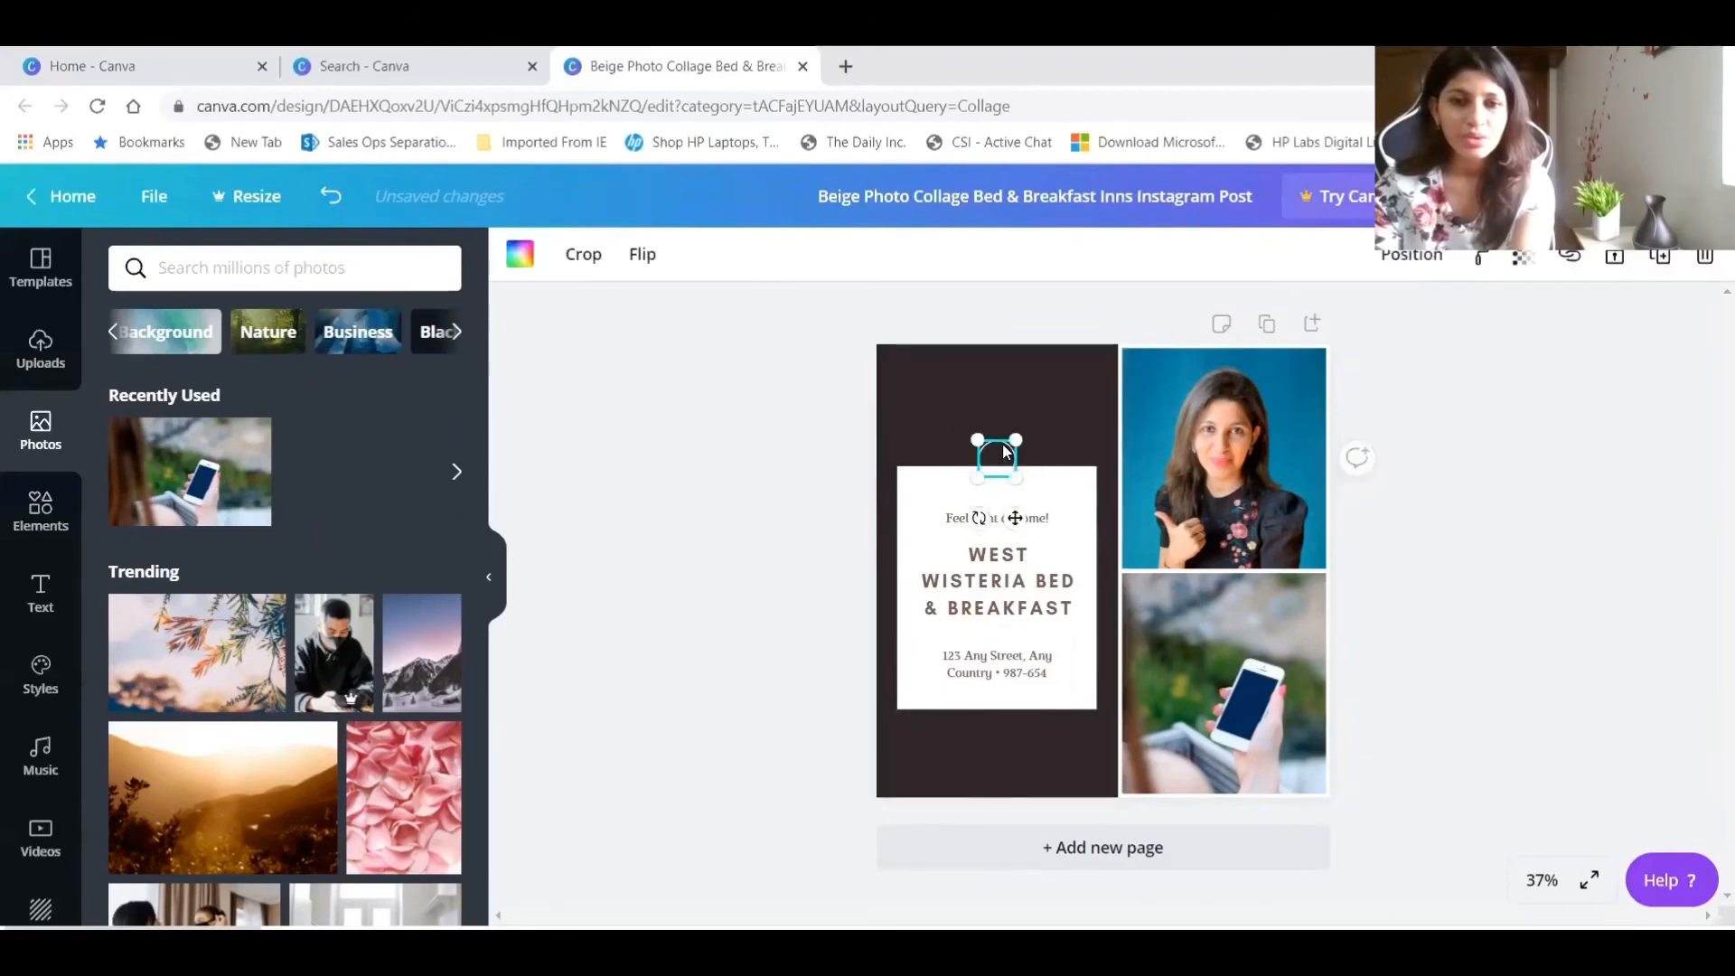
pyautogui.press('Delete')
pyautogui.click(1006, 498)
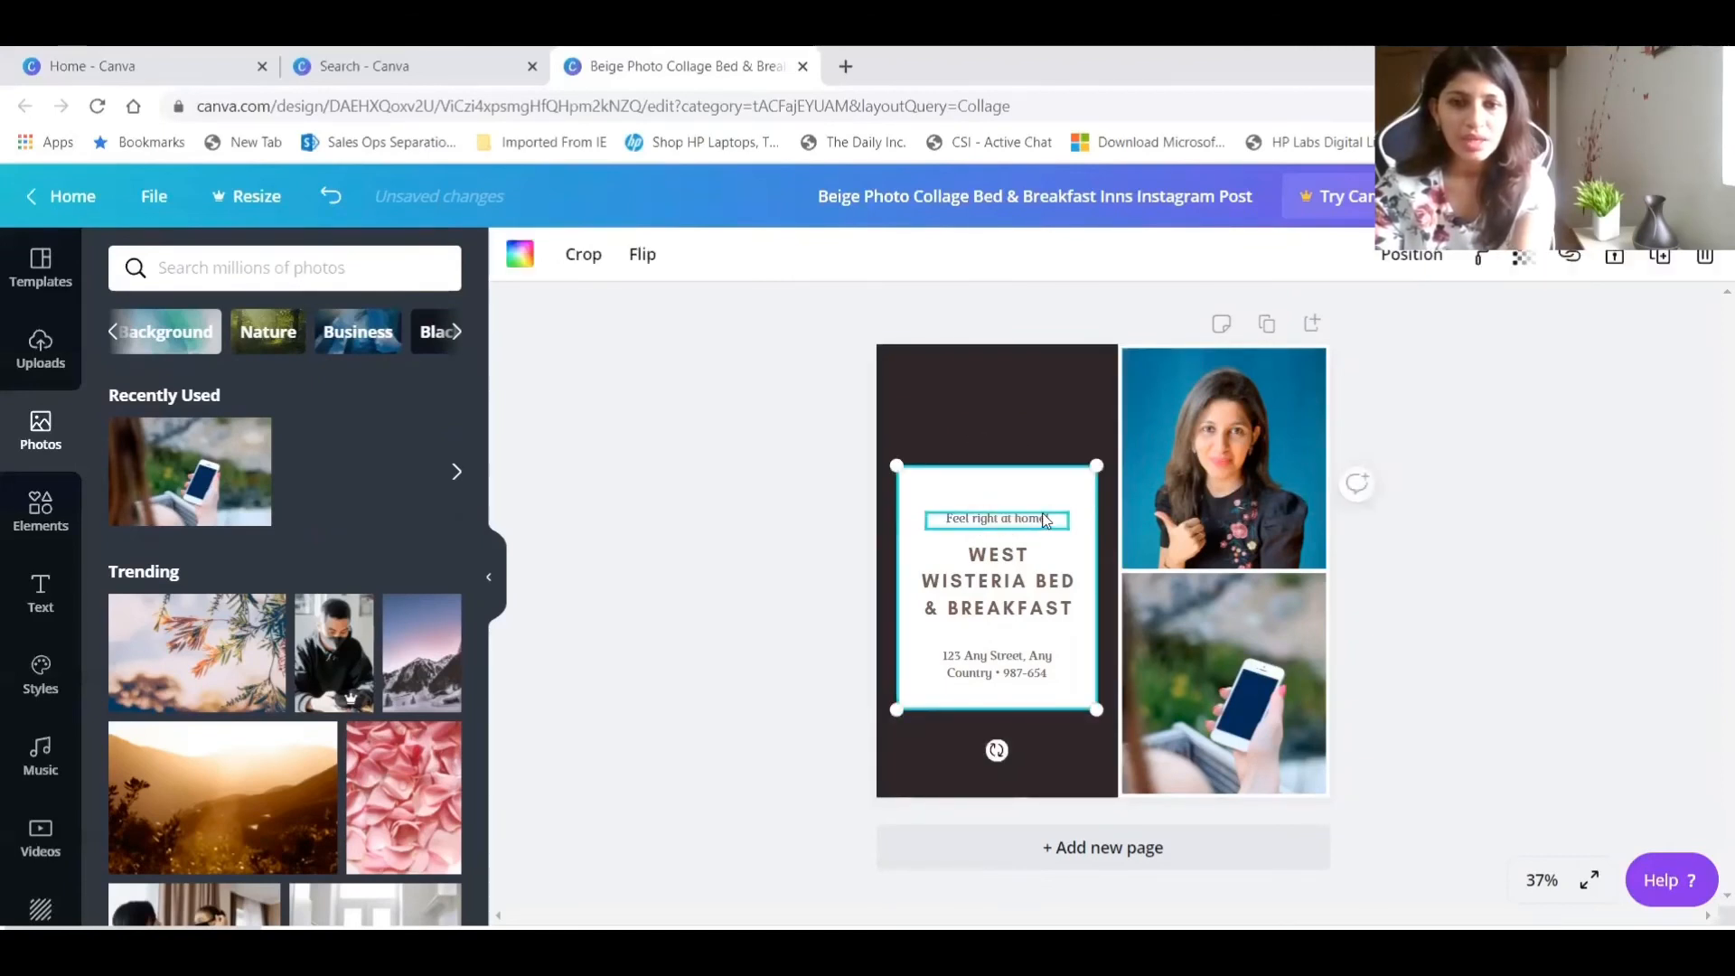
pyautogui.click(1054, 522)
pyautogui.moveTo(1055, 514); pyautogui.dragTo(805, 529)
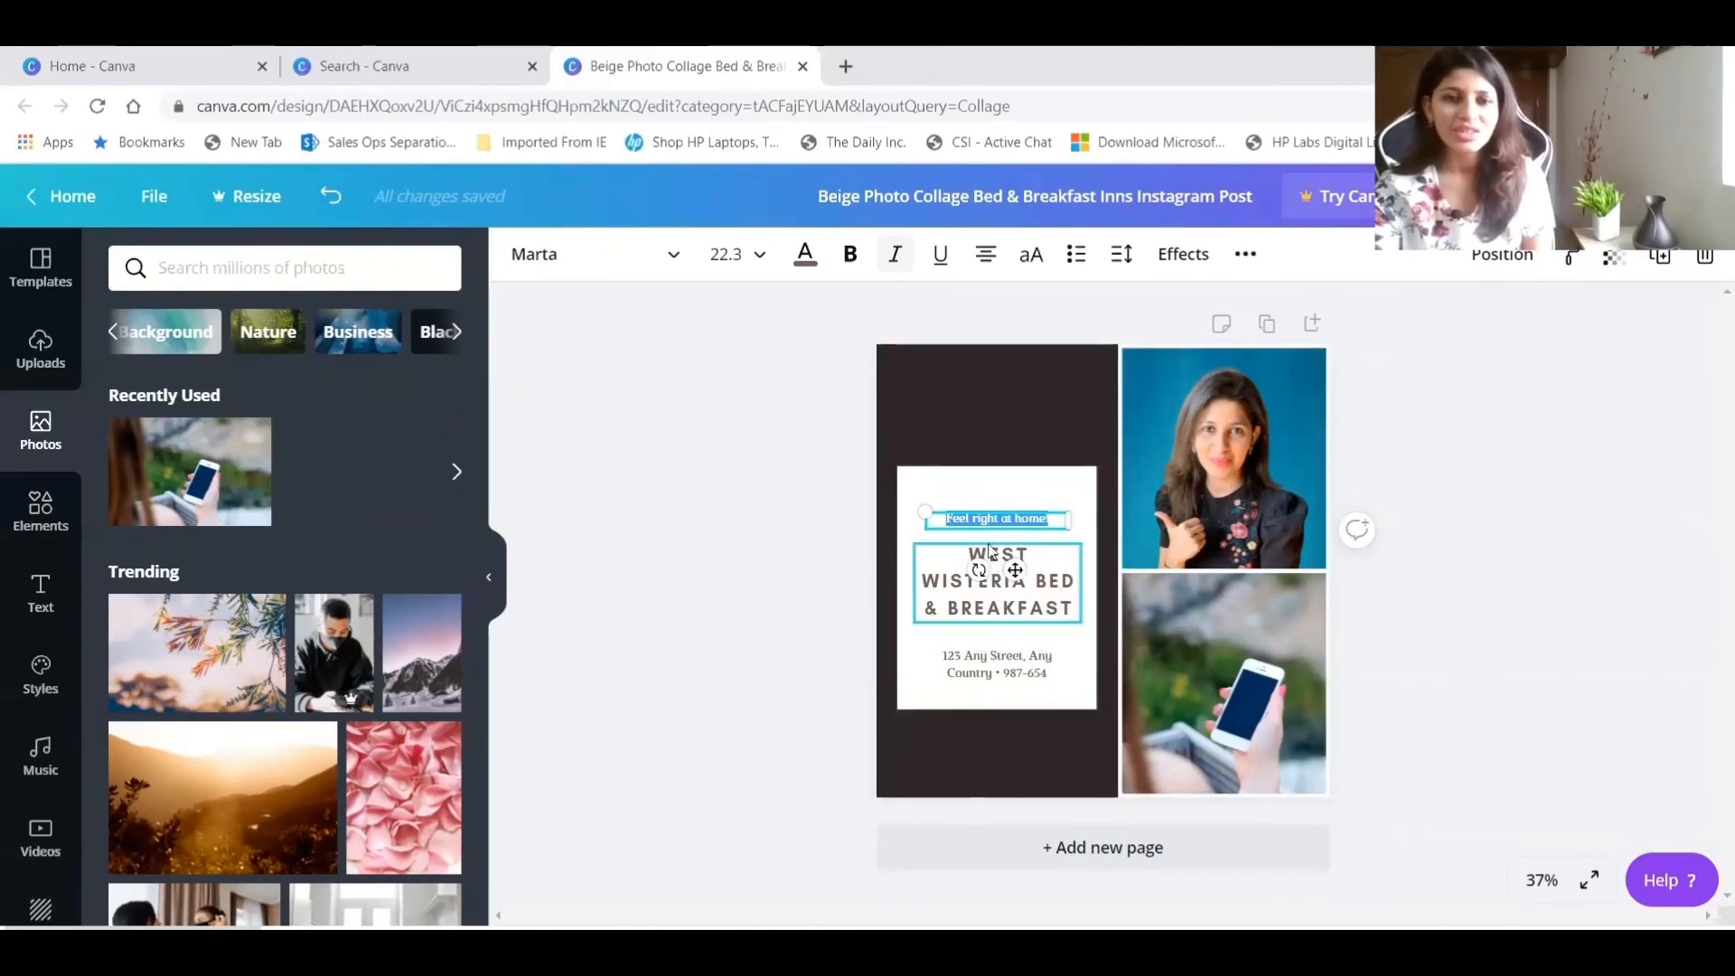
pyautogui.click(1545, 485)
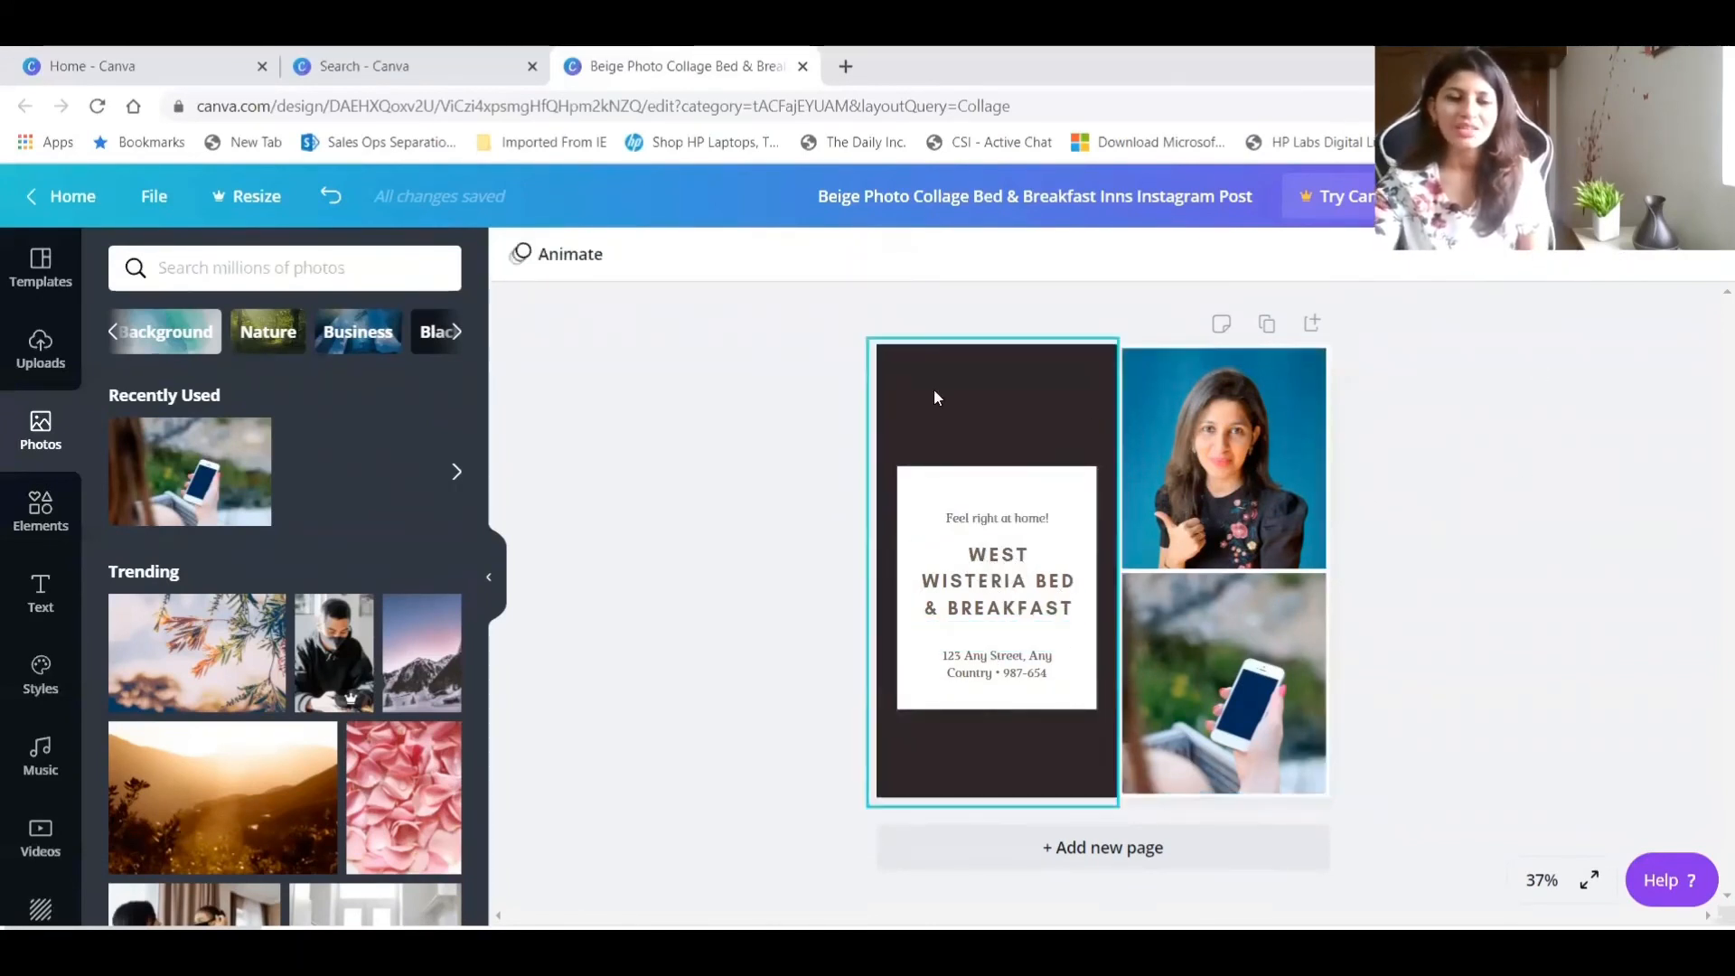